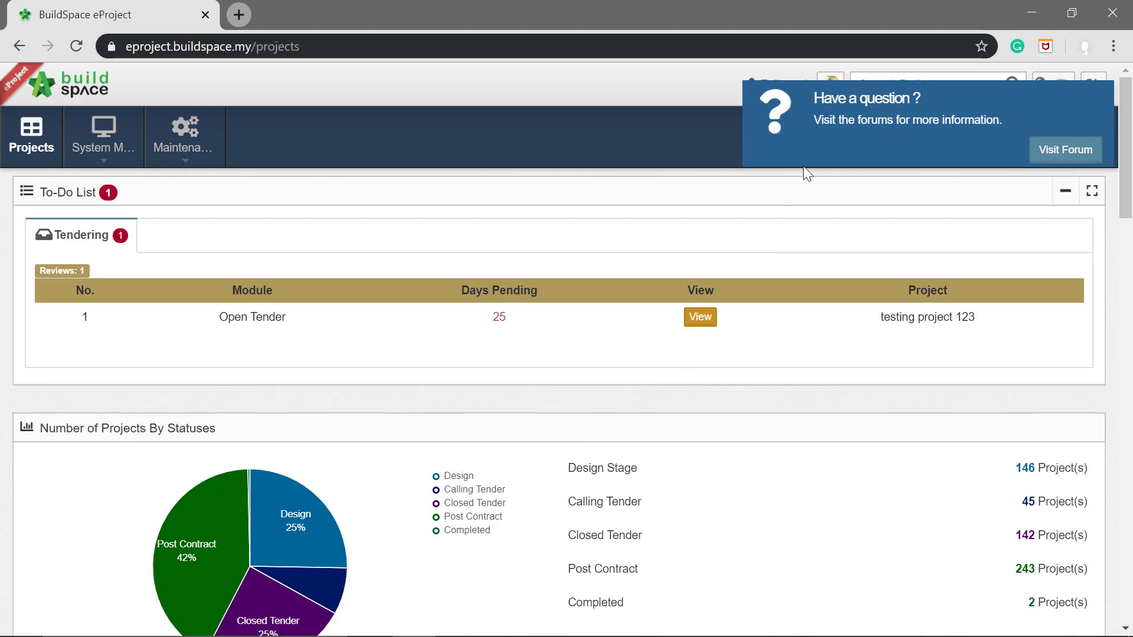
Dismiss the forum notification and start adding a new project from the projects list
{"action": "left_click", "coordinate": [812, 162]}
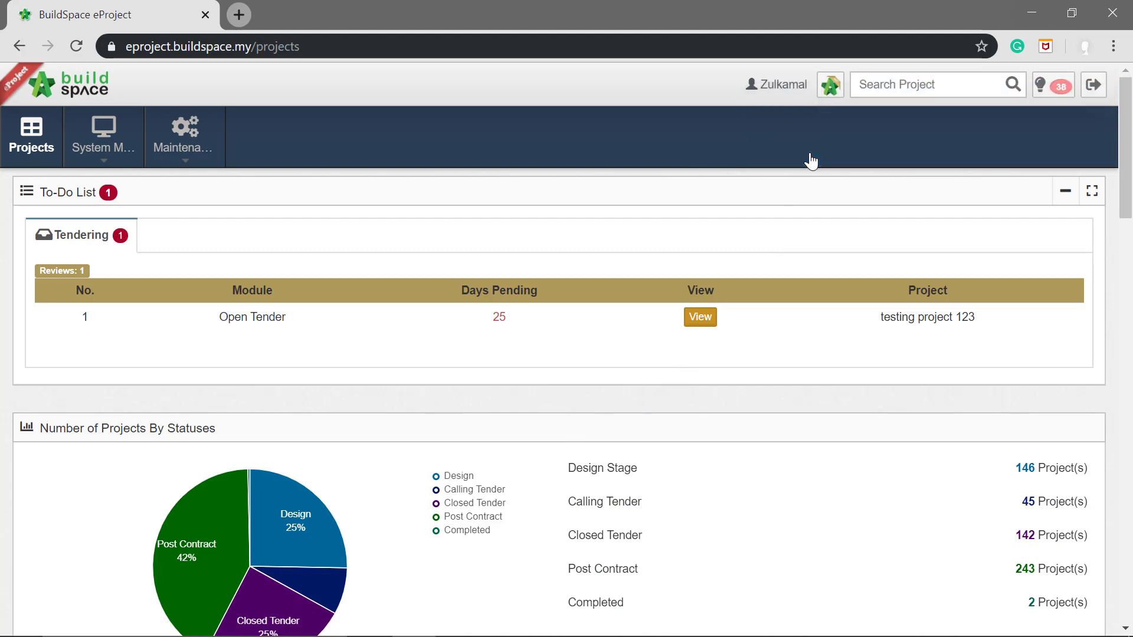
{"action": "scroll", "coordinate": [811, 161], "scroll_direction": "down", "scroll_amount": 5}
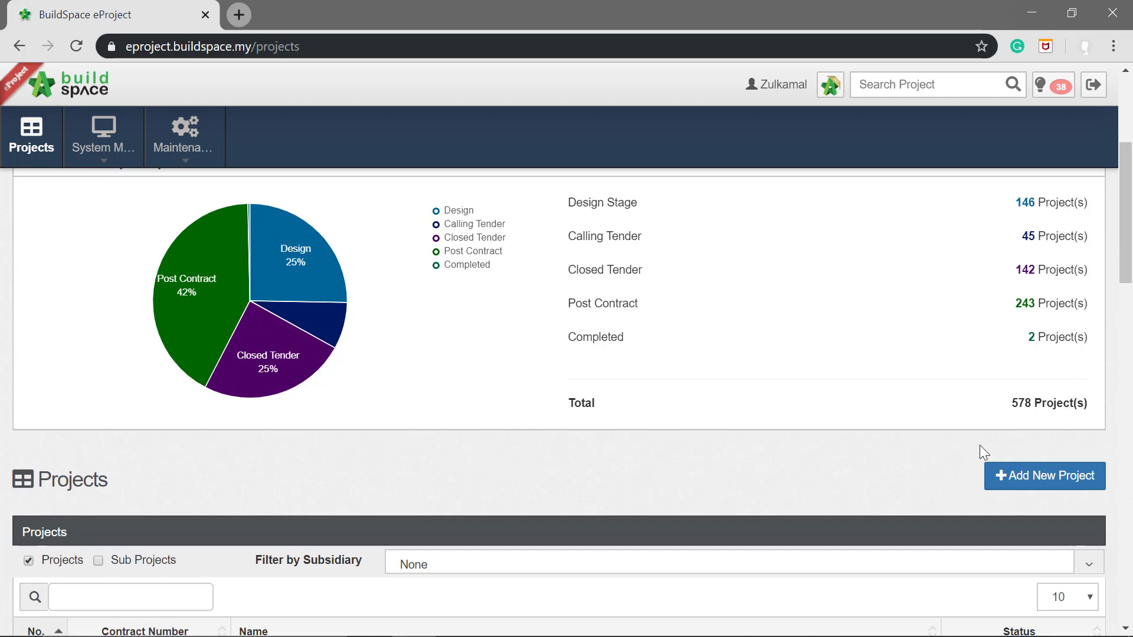
{"action": "left_click", "coordinate": [1054, 481]}
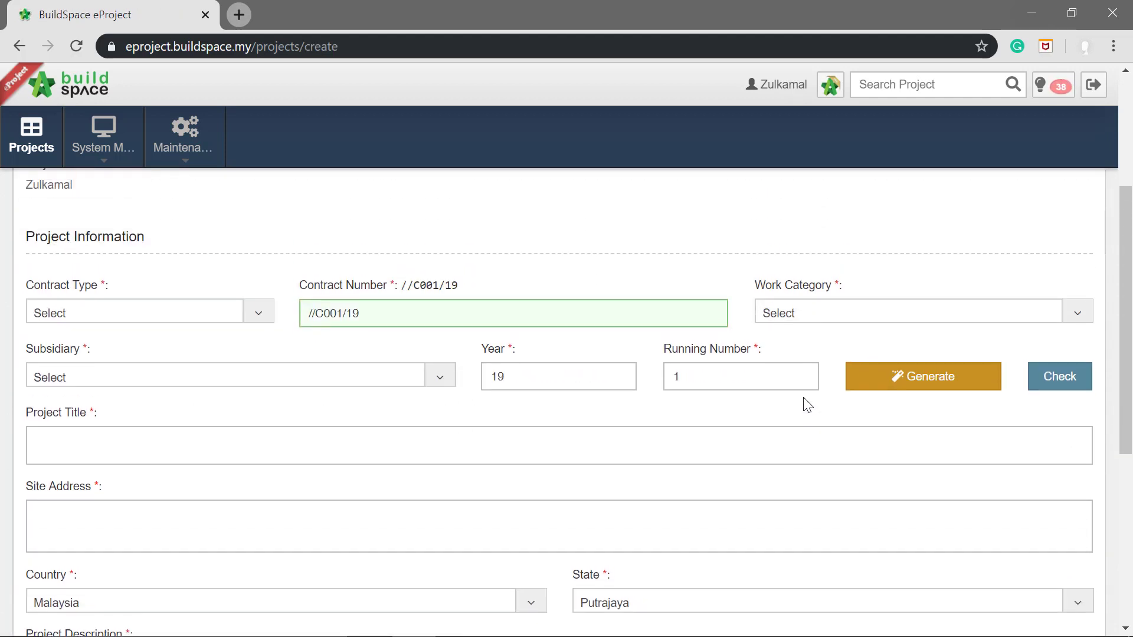
Set the new project's contract type to Standard and its work category to Building
{"action": "scroll", "coordinate": [808, 406], "scroll_direction": "up", "scroll_amount": 1}
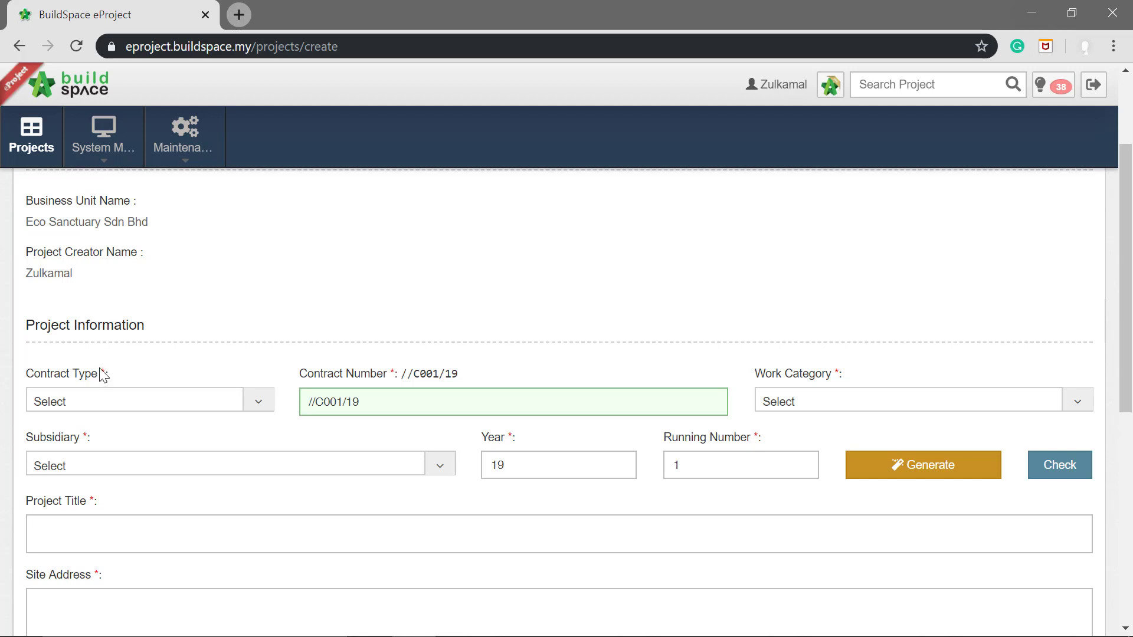
{"action": "left_click", "coordinate": [251, 401]}
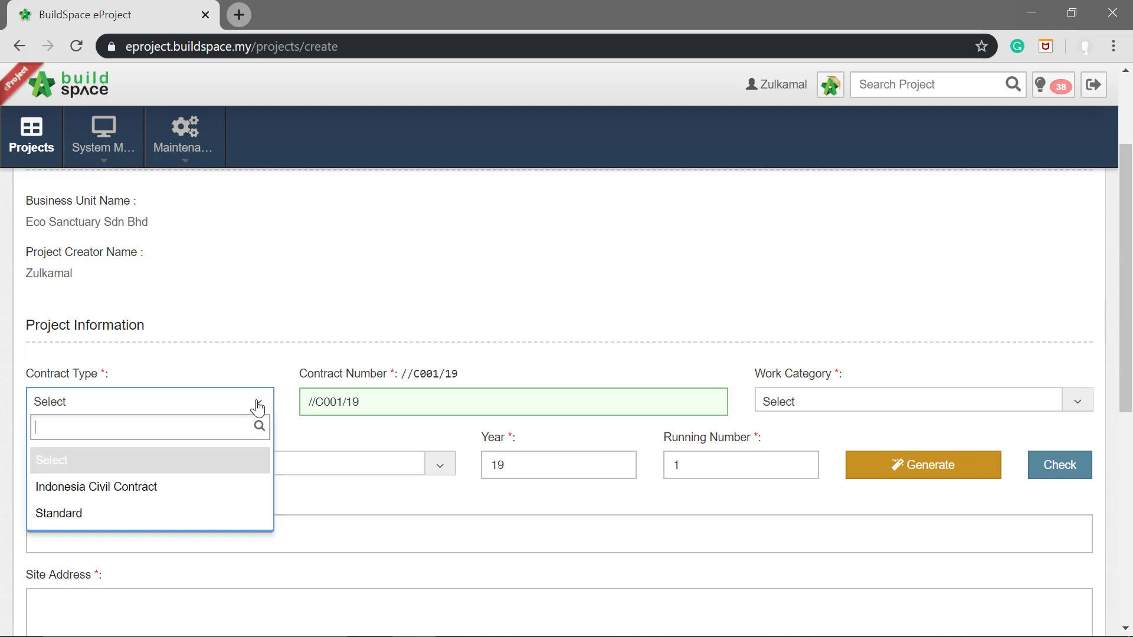
{"action": "left_click", "coordinate": [151, 519]}
{"action": "left_click", "coordinate": [1089, 406]}
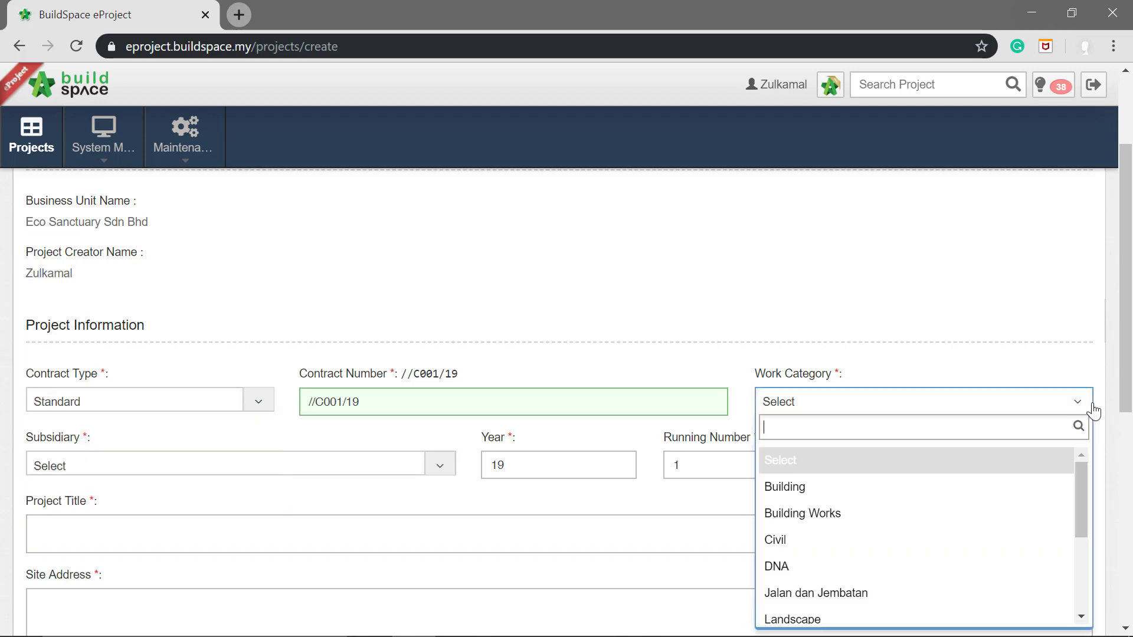
{"action": "left_click", "coordinate": [849, 495]}
Choose PARENT TESTING COMPANY as the new project's subsidiary
{"action": "scroll", "coordinate": [605, 304], "scroll_direction": "down", "scroll_amount": 1}
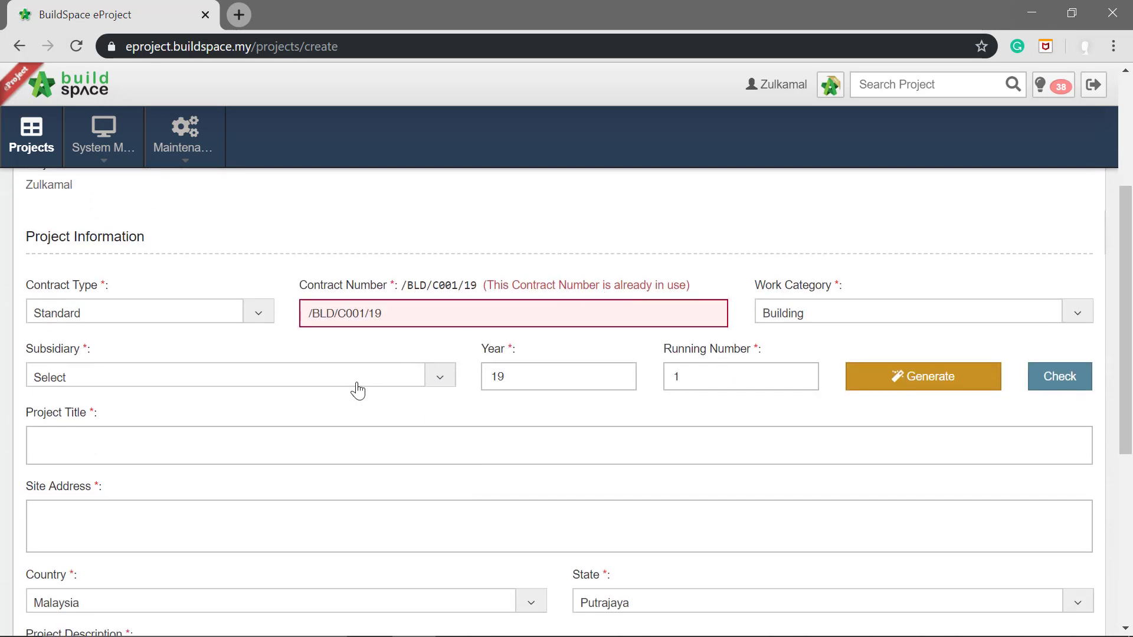
{"action": "left_click", "coordinate": [358, 390]}
{"action": "left_click", "coordinate": [223, 463]}
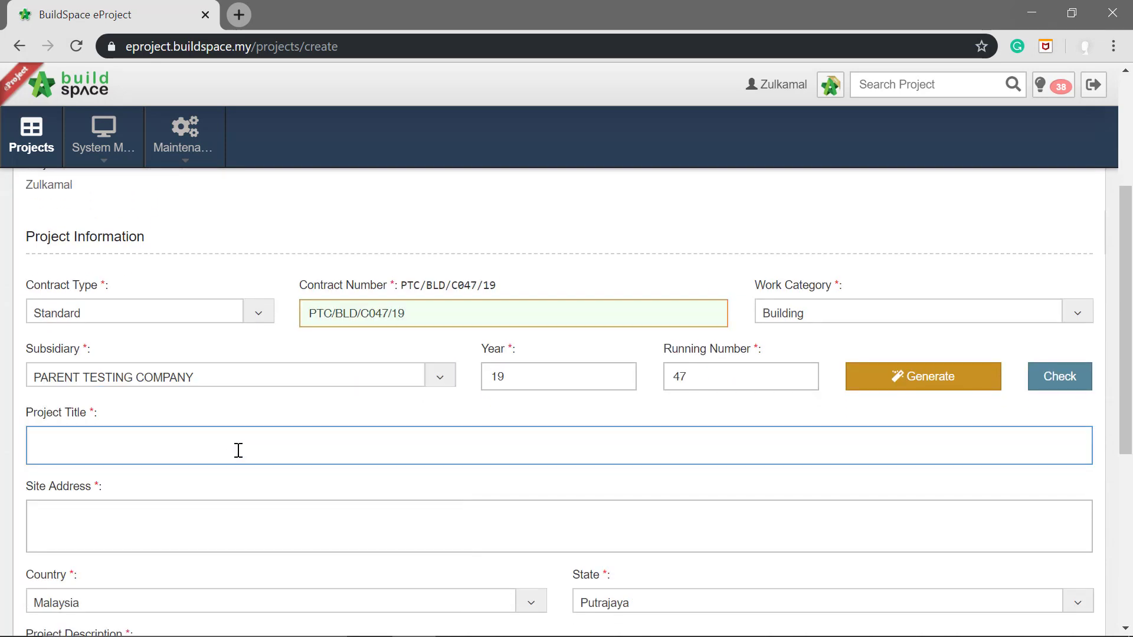
Enter "Testing Project Condominium" as the project title and fill in the site address
{"action": "left_click", "coordinate": [239, 451]}
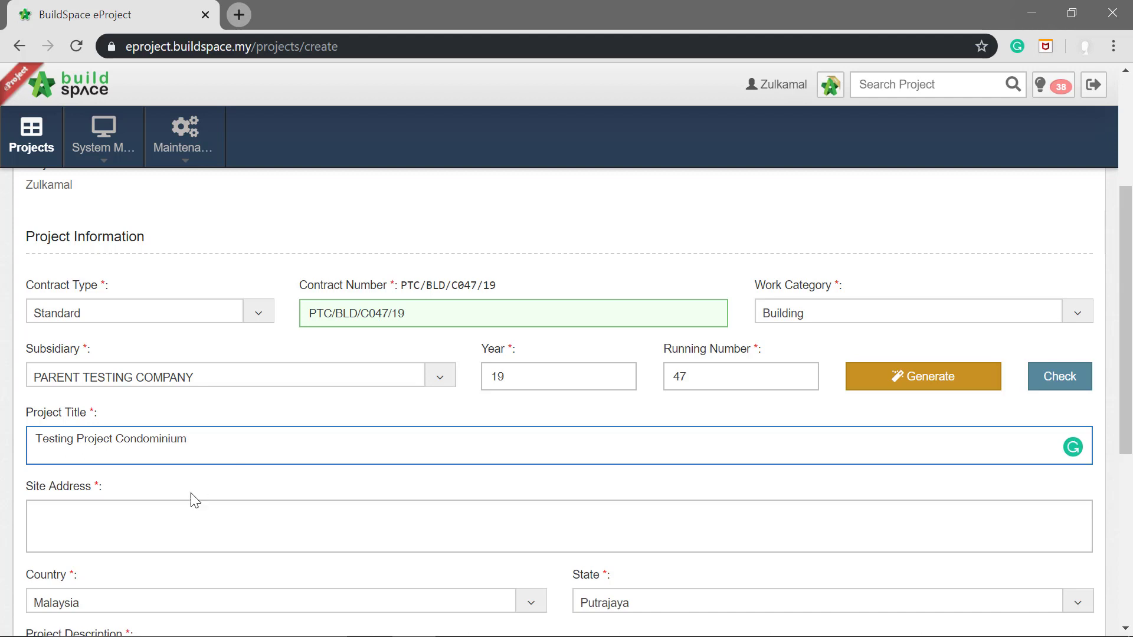
{"action": "left_click", "coordinate": [169, 523]}
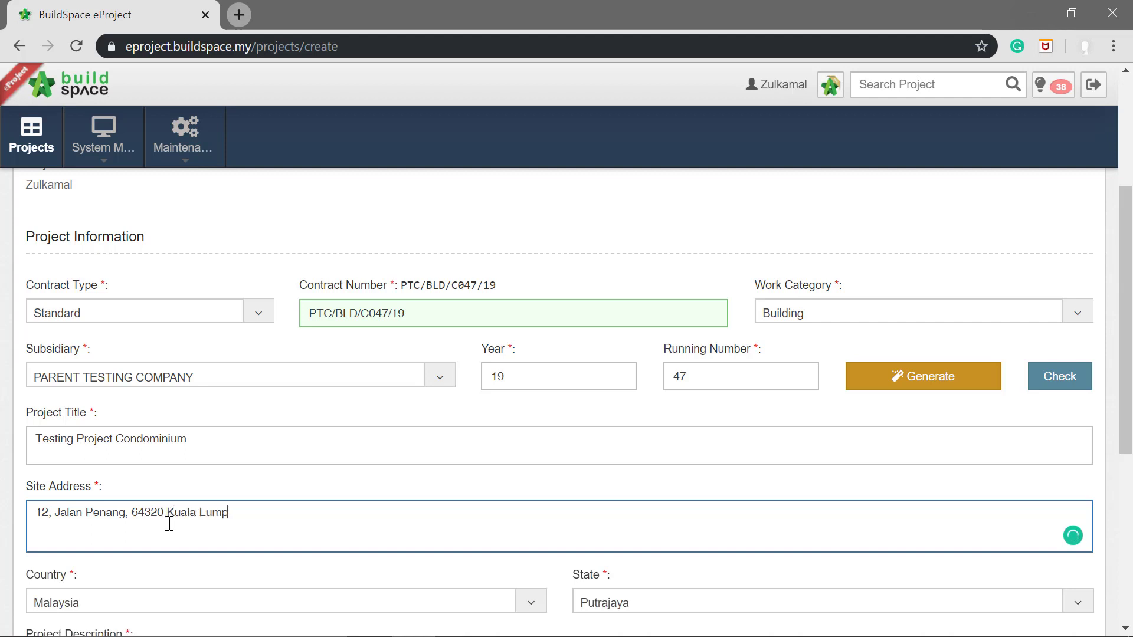
Set the project's country to Malaysia and its state to Kuala Lumpur
{"action": "scroll", "coordinate": [170, 523], "scroll_direction": "down", "scroll_amount": 2}
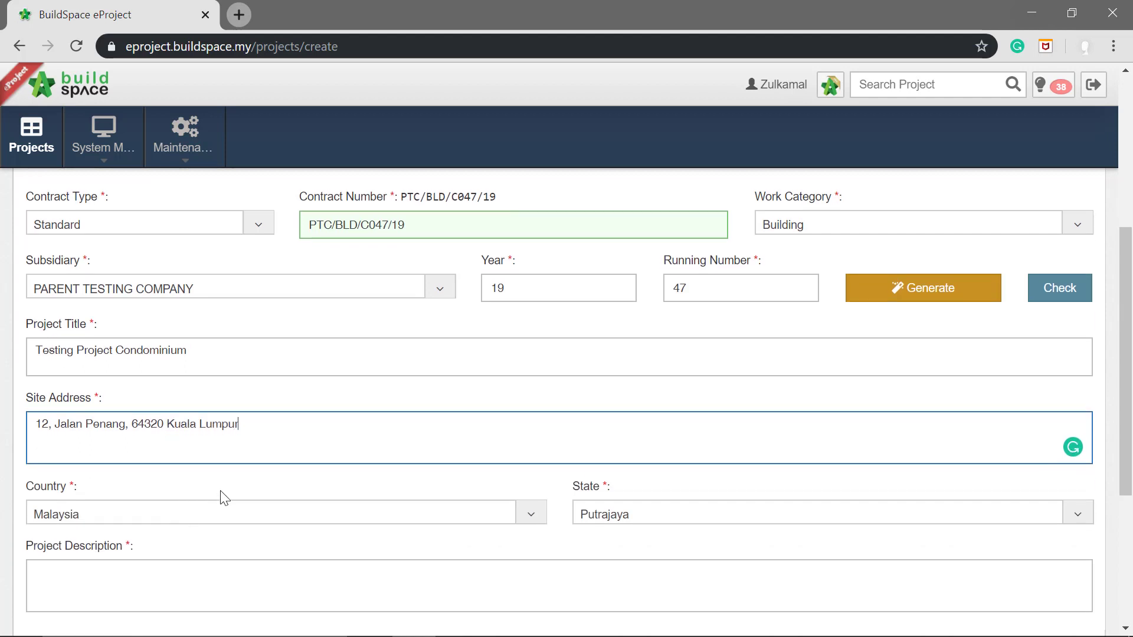
{"action": "left_click", "coordinate": [220, 521]}
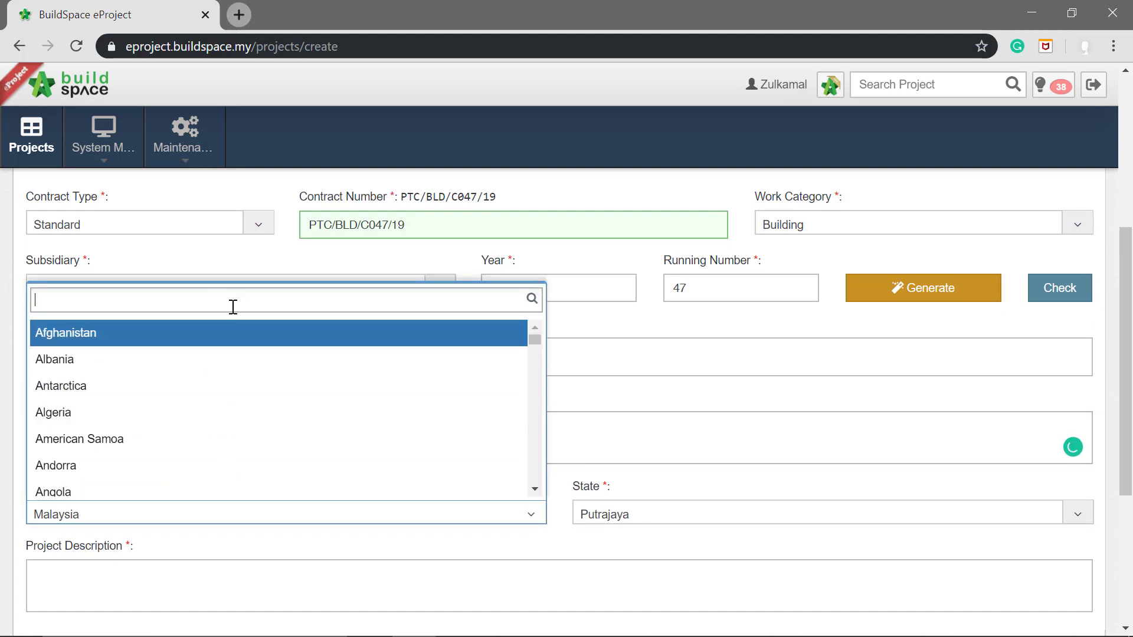
{"action": "type", "text": "Mala"}
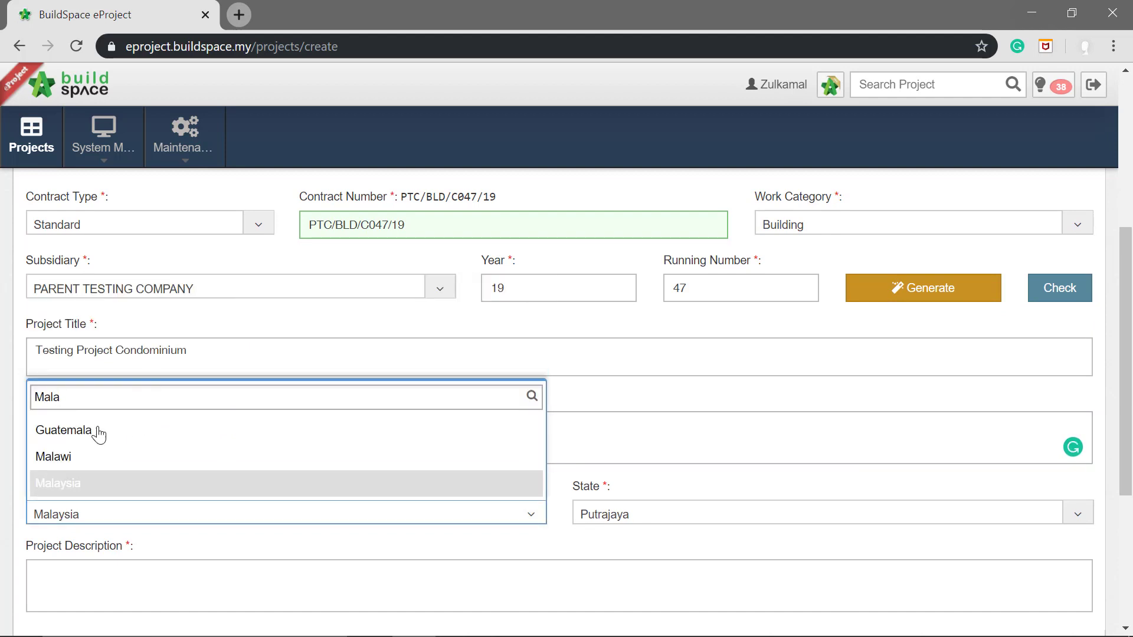
{"action": "left_click", "coordinate": [85, 487]}
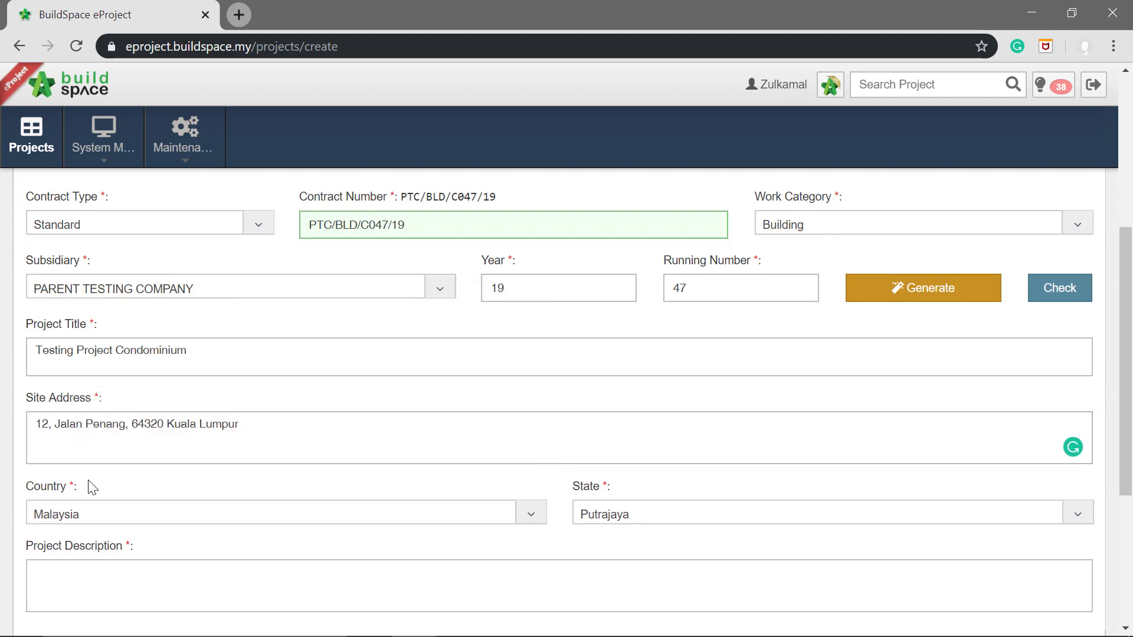
{"action": "left_click", "coordinate": [651, 515]}
{"action": "type", "text": "Kuala"}
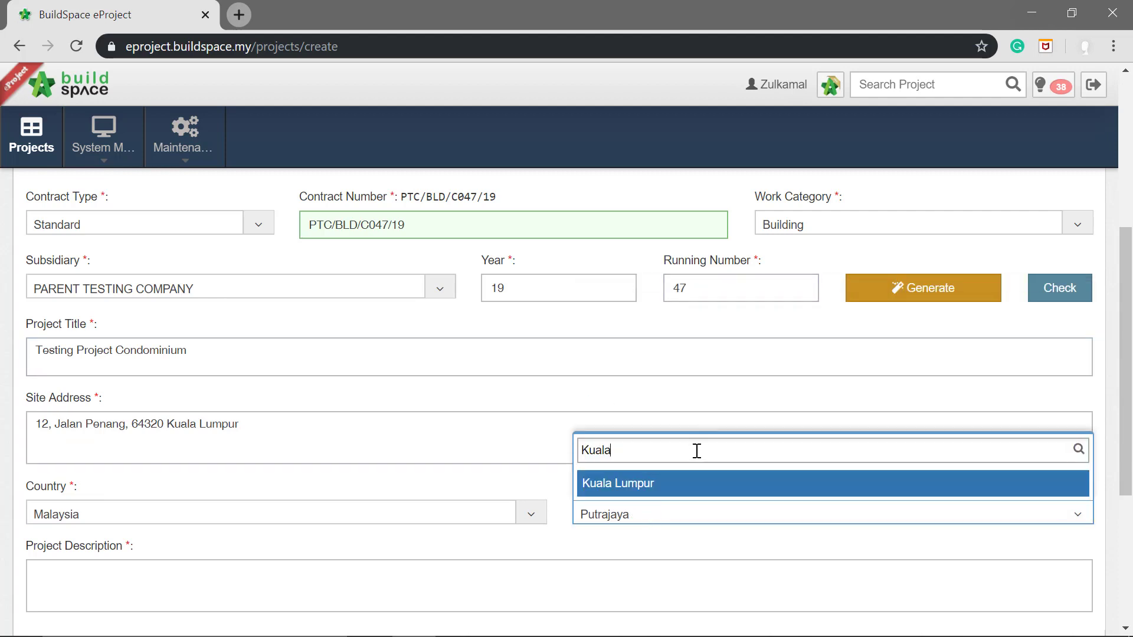
{"action": "left_click", "coordinate": [693, 482]}
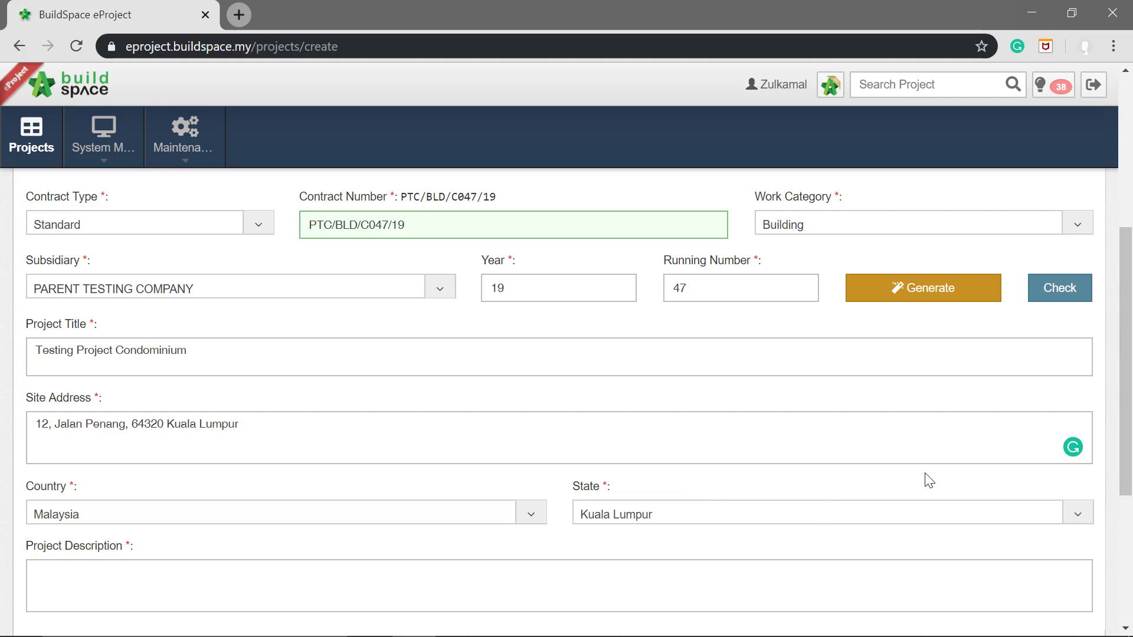
Enter "100 storey service apartment" as the project description and add the project with the default templates
{"action": "scroll", "coordinate": [865, 482], "scroll_direction": "down", "scroll_amount": 1}
{"action": "left_click", "coordinate": [169, 506]}
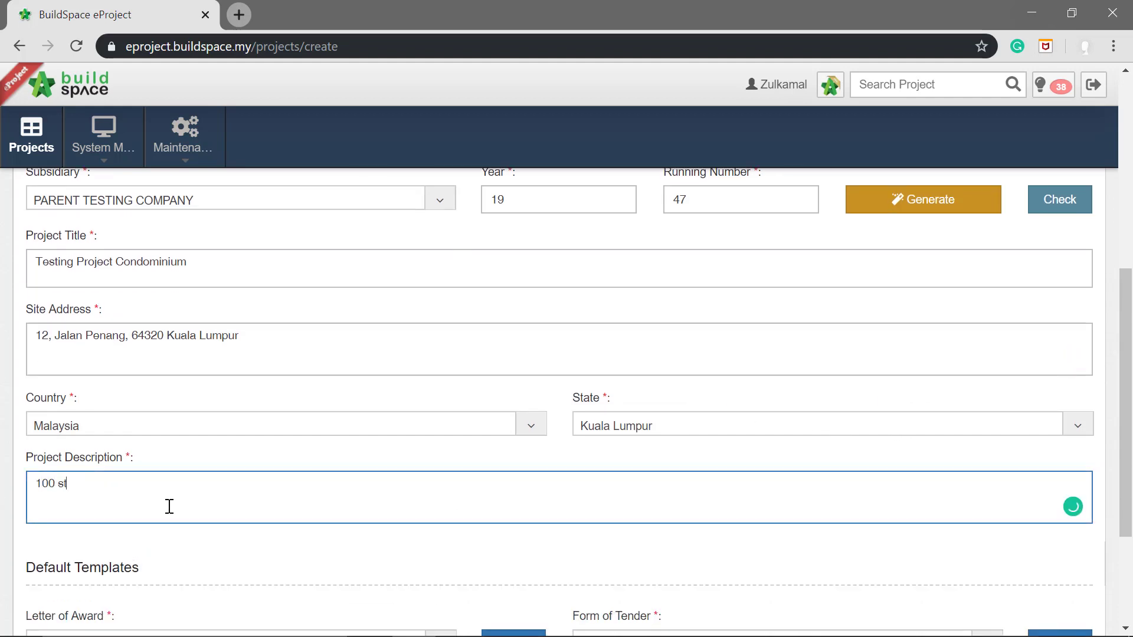
{"action": "type", "text": "100 storey service apartment"}
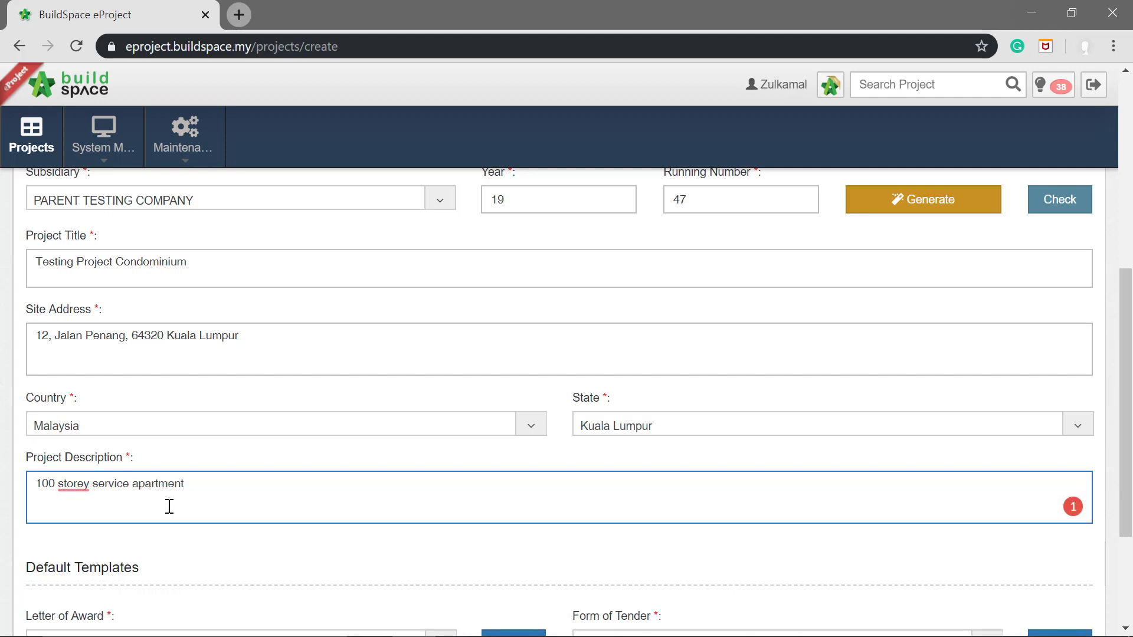
{"action": "scroll", "coordinate": [169, 506], "scroll_direction": "down", "scroll_amount": 3}
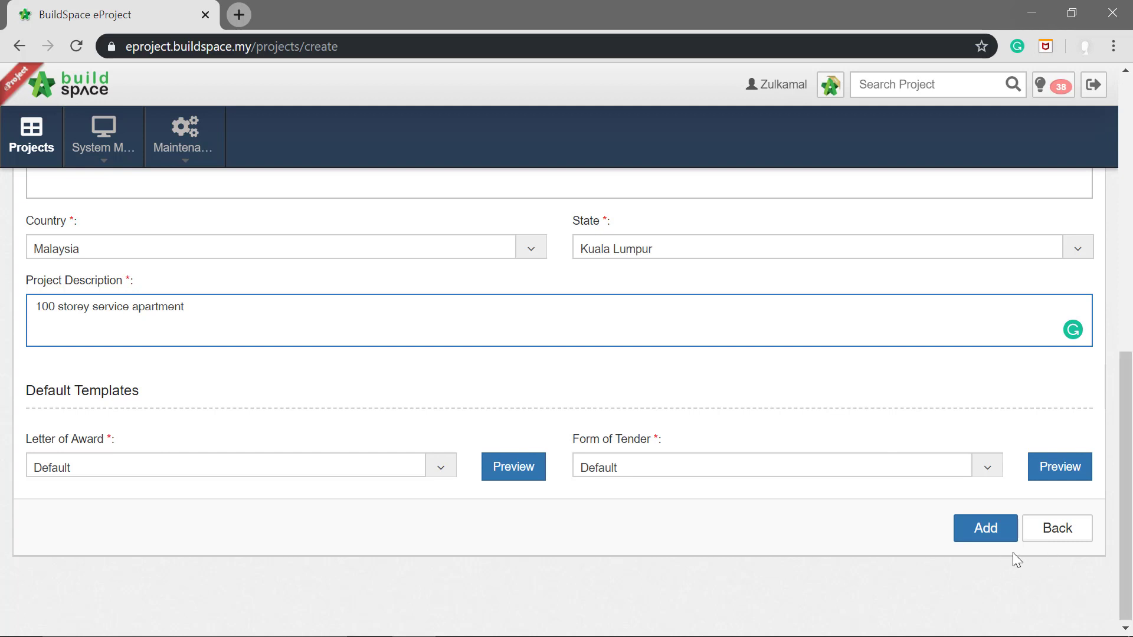
{"action": "left_click", "coordinate": [987, 528]}
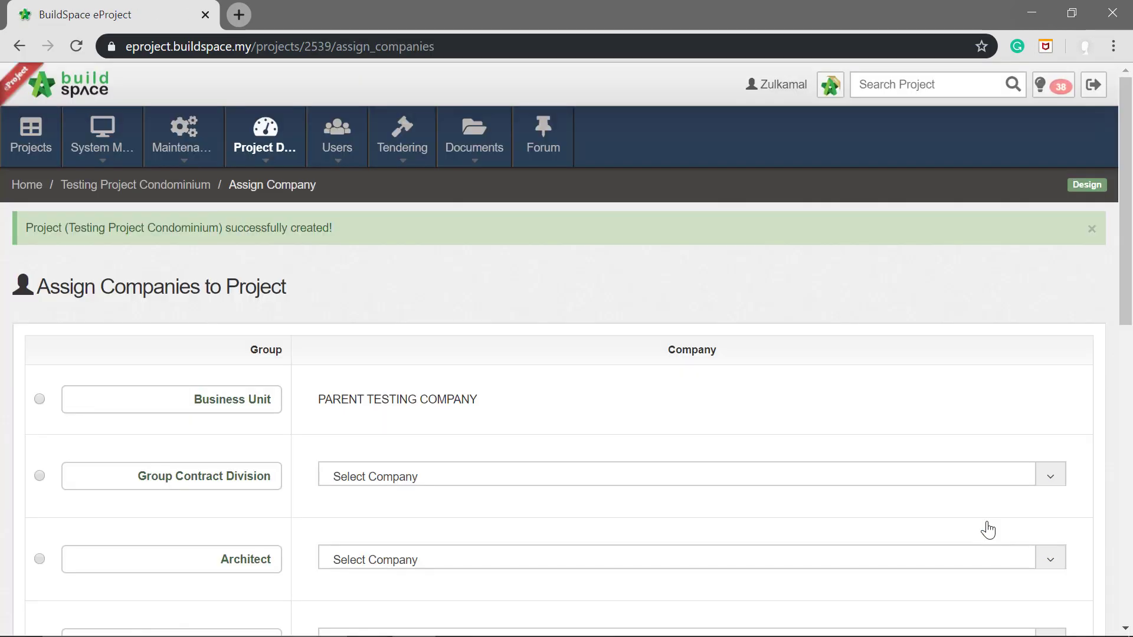
Mark Business Unit as the selected group in the project's company assignments and save them
{"action": "scroll", "coordinate": [842, 451], "scroll_direction": "down", "scroll_amount": 1}
{"action": "scroll", "coordinate": [843, 451], "scroll_direction": "down", "scroll_amount": 1}
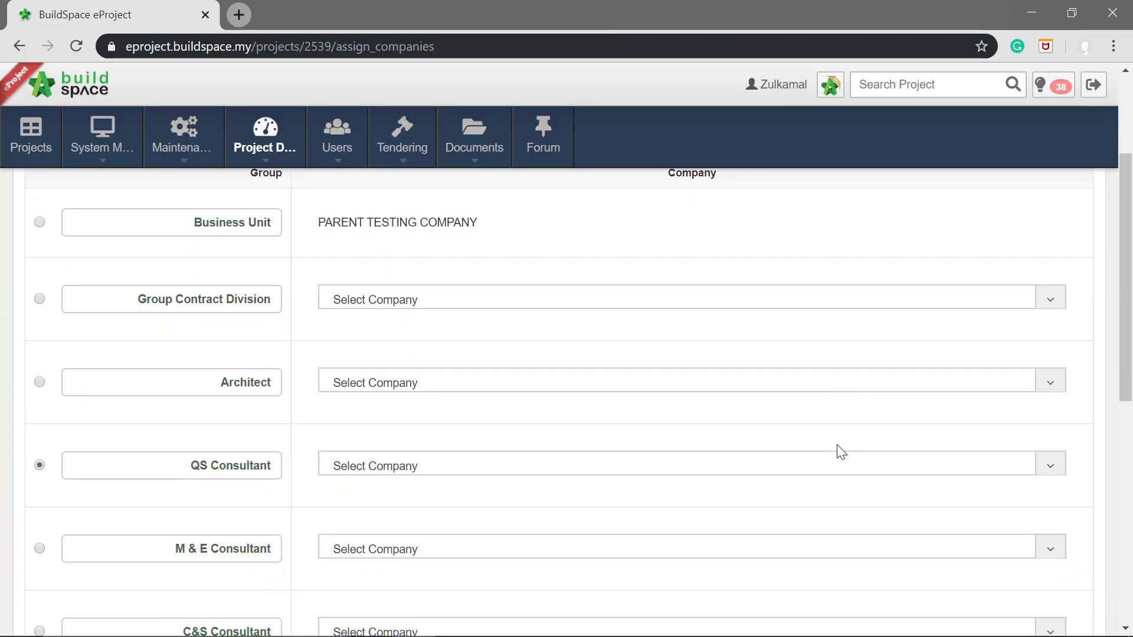
{"action": "scroll", "coordinate": [841, 452], "scroll_direction": "up", "scroll_amount": 1}
{"action": "scroll", "coordinate": [840, 451], "scroll_direction": "down", "scroll_amount": 1}
{"action": "scroll", "coordinate": [429, 280], "scroll_direction": "up", "scroll_amount": 1}
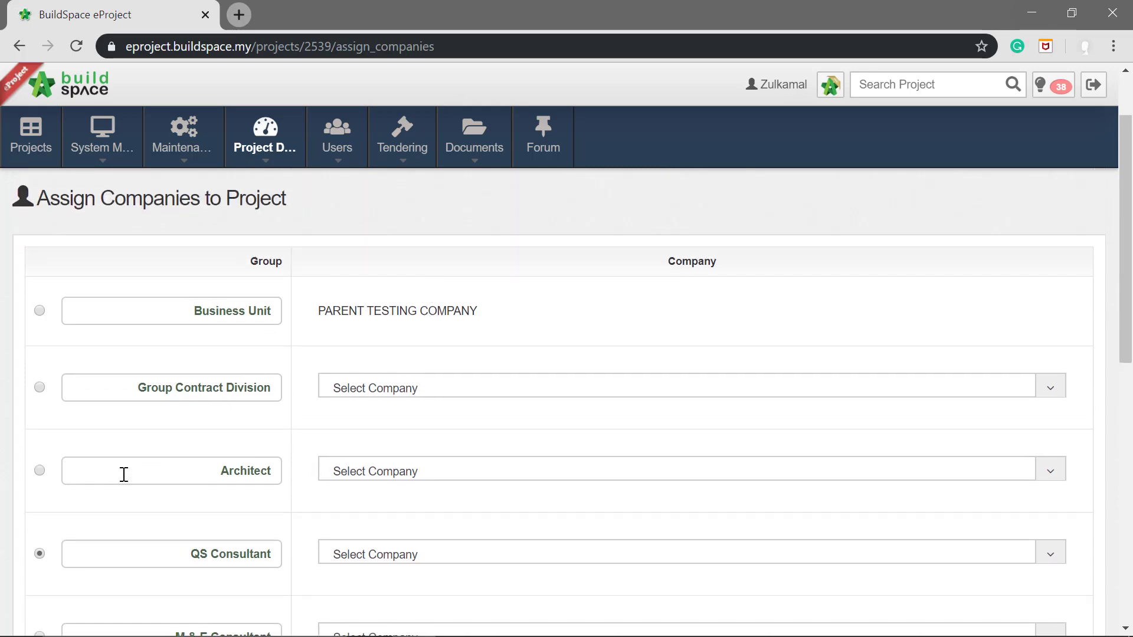
{"action": "left_click", "coordinate": [39, 553]}
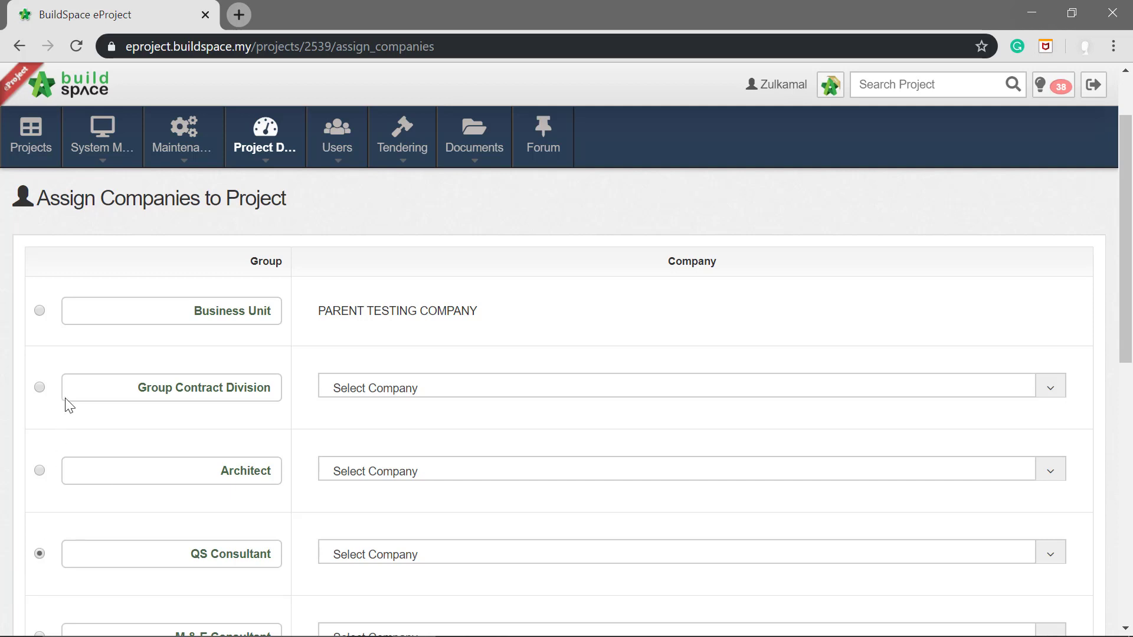
{"action": "left_click", "coordinate": [40, 310]}
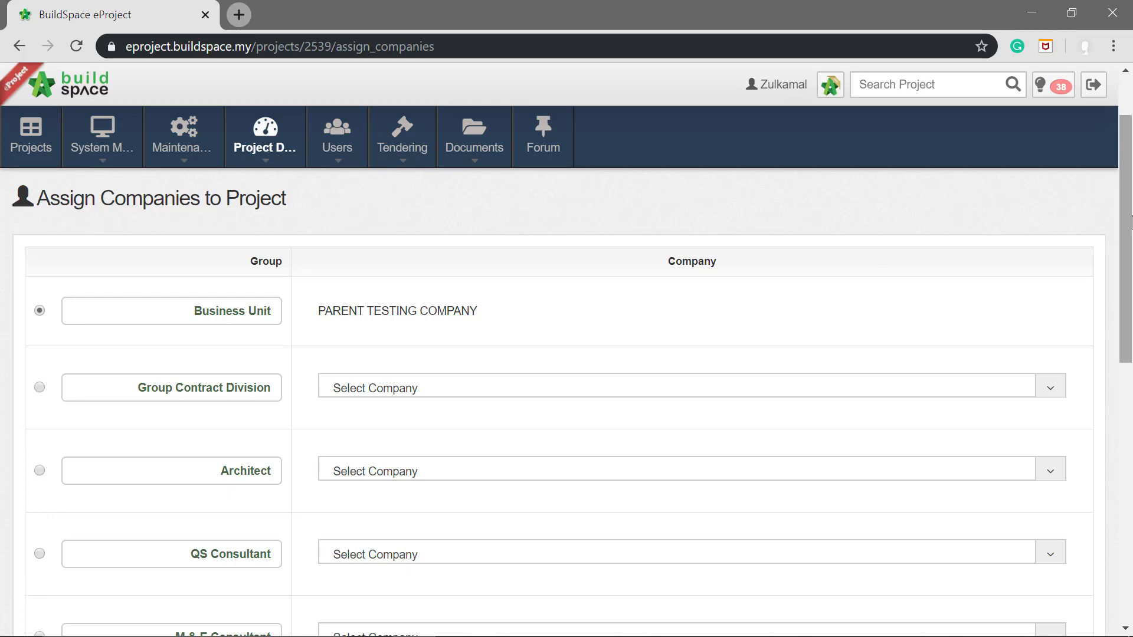
{"action": "left_click_drag", "start_coordinate": [1128, 201], "coordinate": [1089, 501]}
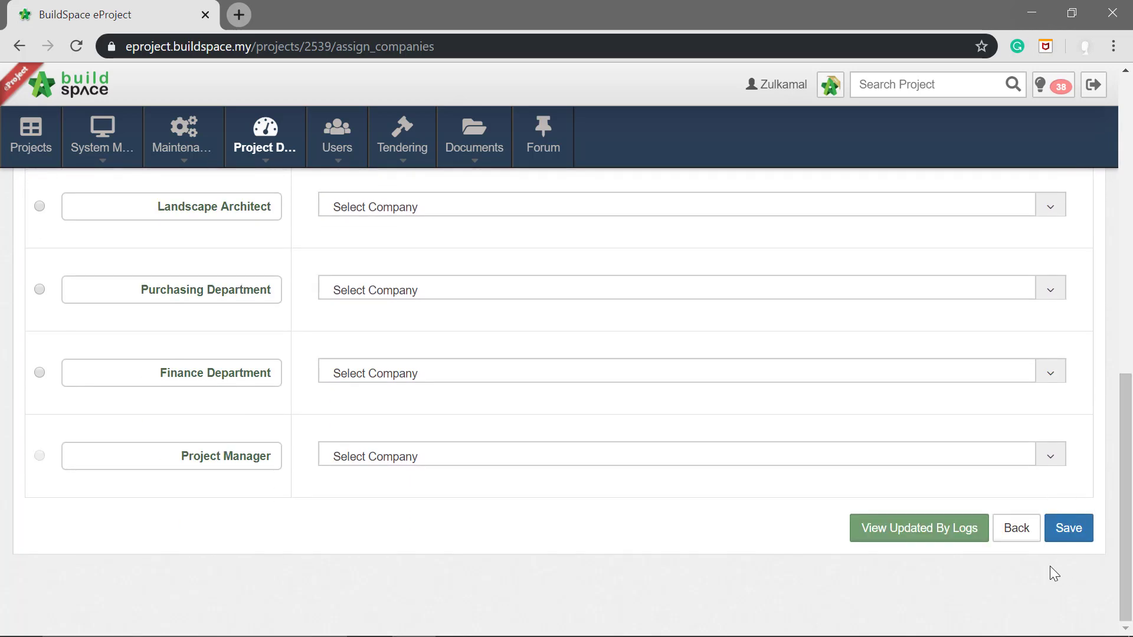
{"action": "left_click", "coordinate": [1068, 528]}
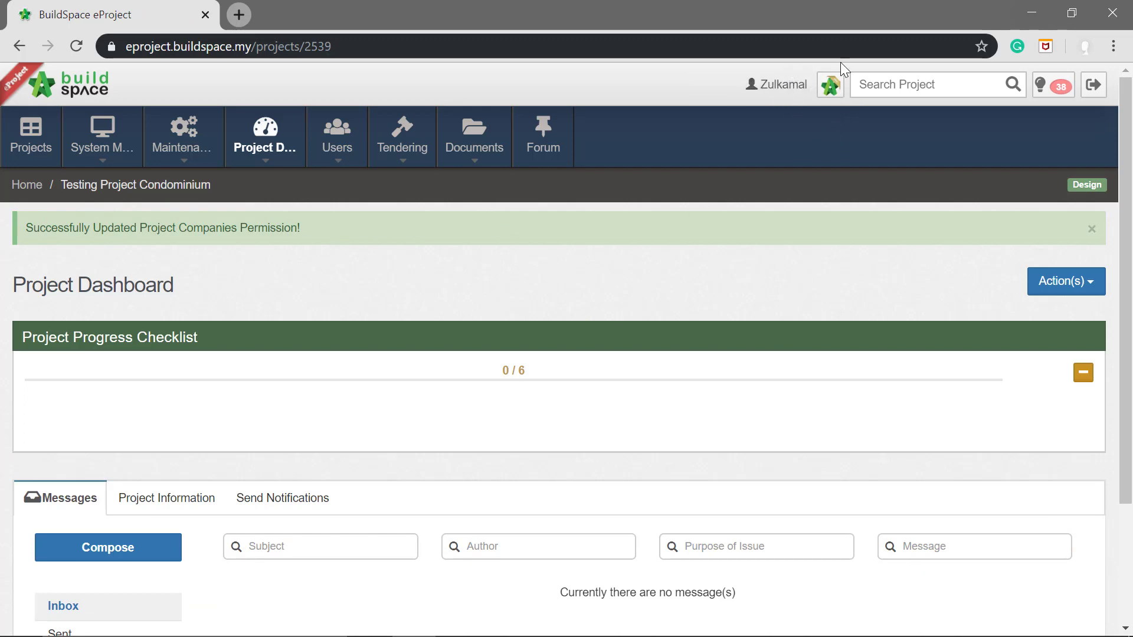
Open the project in the BuildSpace Project Builder and add a normal bill named "Bill No. 1" under Testing Project Condominium
{"action": "left_click", "coordinate": [838, 83]}
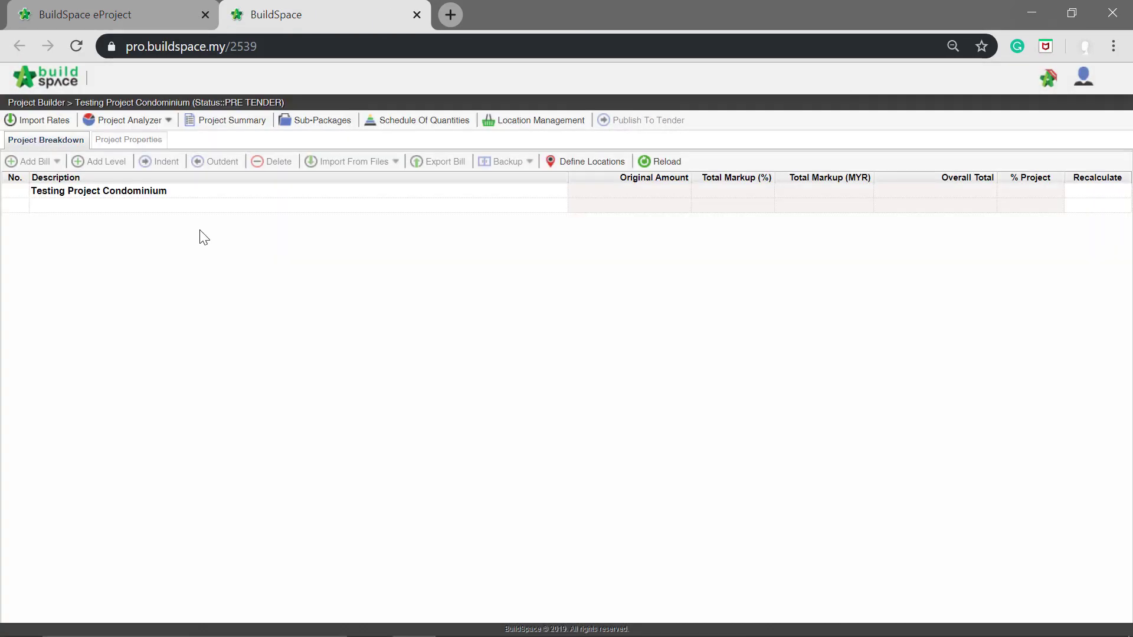
{"action": "left_click", "coordinate": [161, 196]}
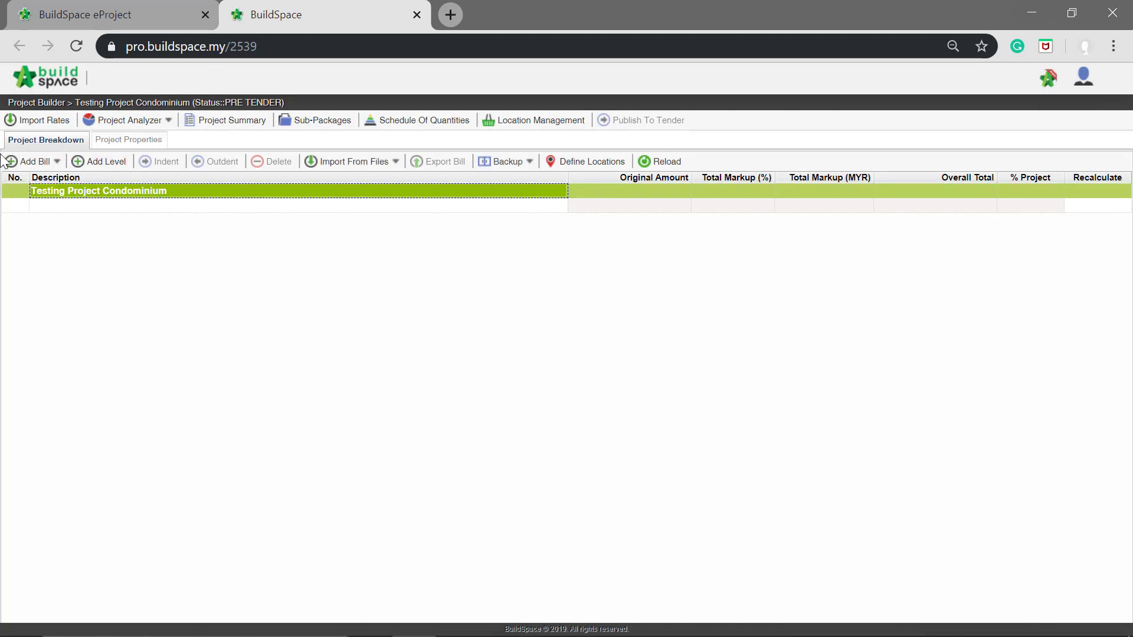
{"action": "left_click", "coordinate": [42, 162]}
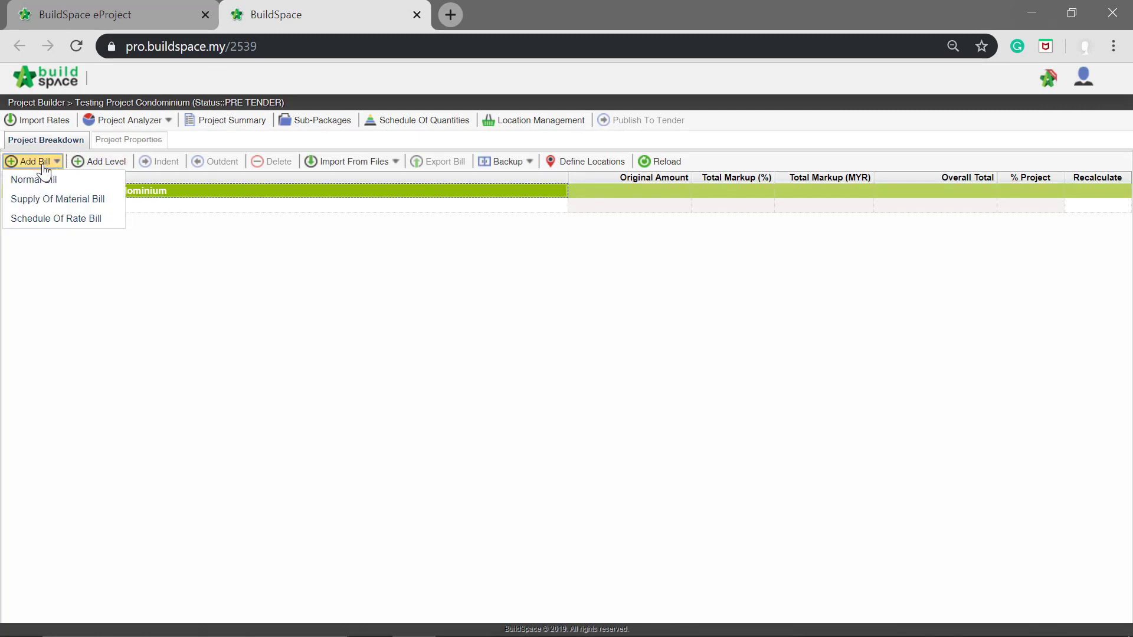
{"action": "left_click", "coordinate": [37, 180]}
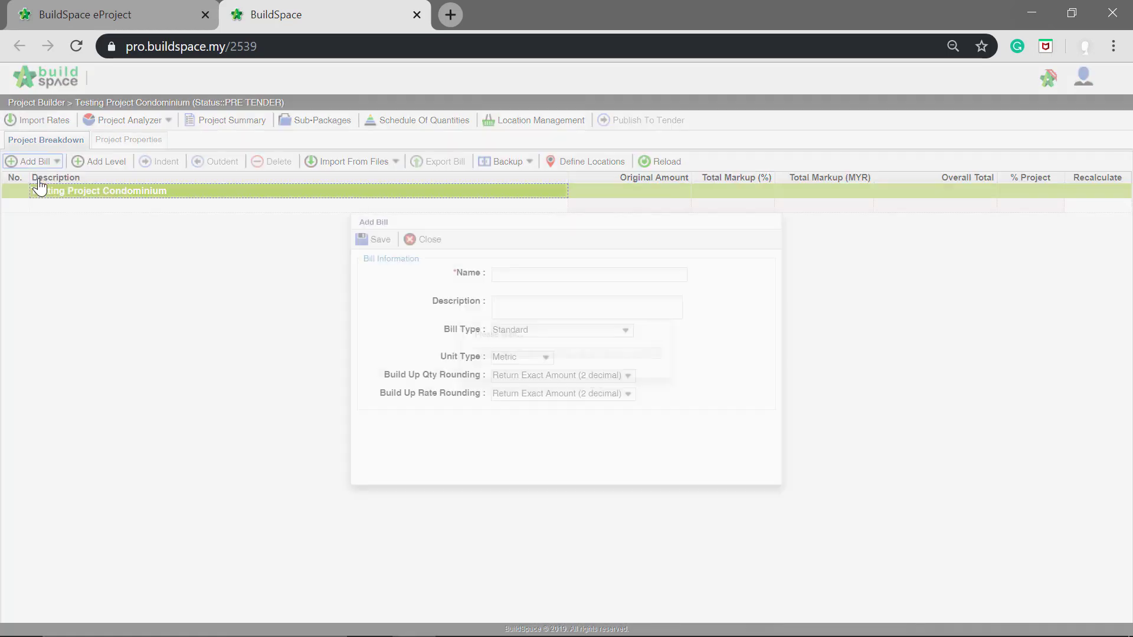
{"action": "left_click", "coordinate": [539, 276]}
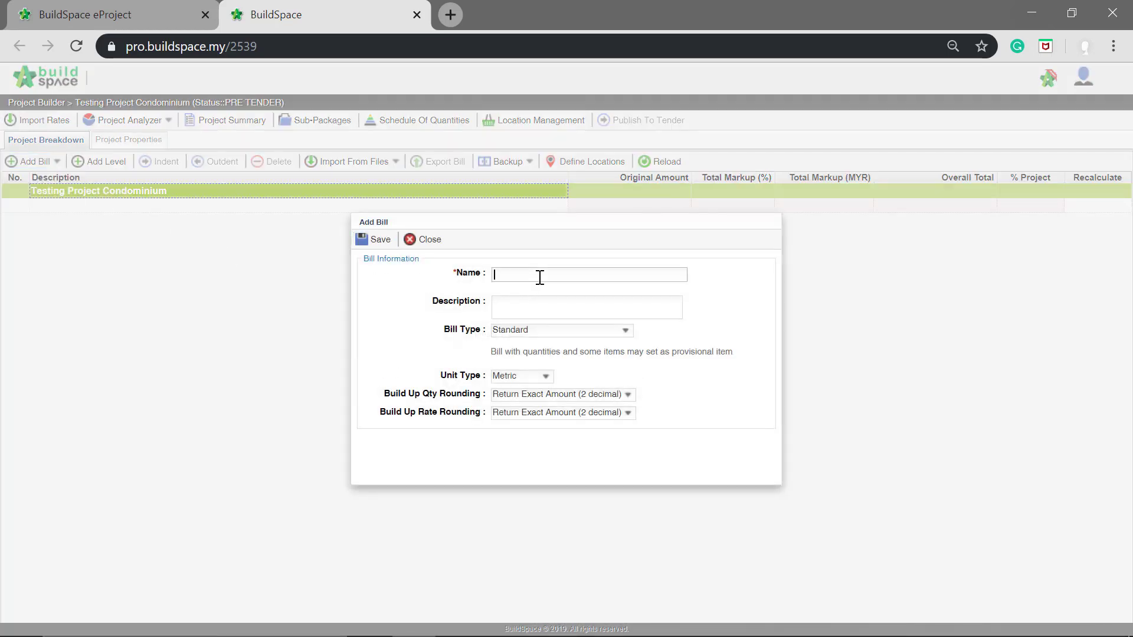
{"action": "type", "text": "Bill No. 1"}
{"action": "left_click", "coordinate": [375, 240]}
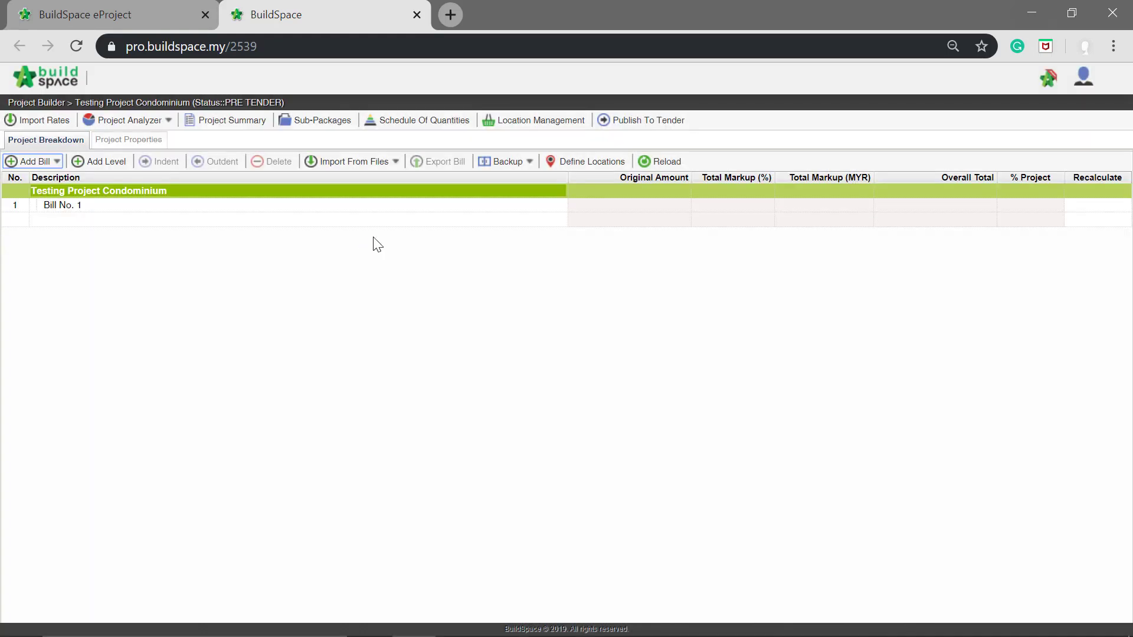
Select the empty row below Bill No. 1 and switch to the Sample Excel BQ Original workbook in Excel
{"action": "left_click", "coordinate": [379, 208]}
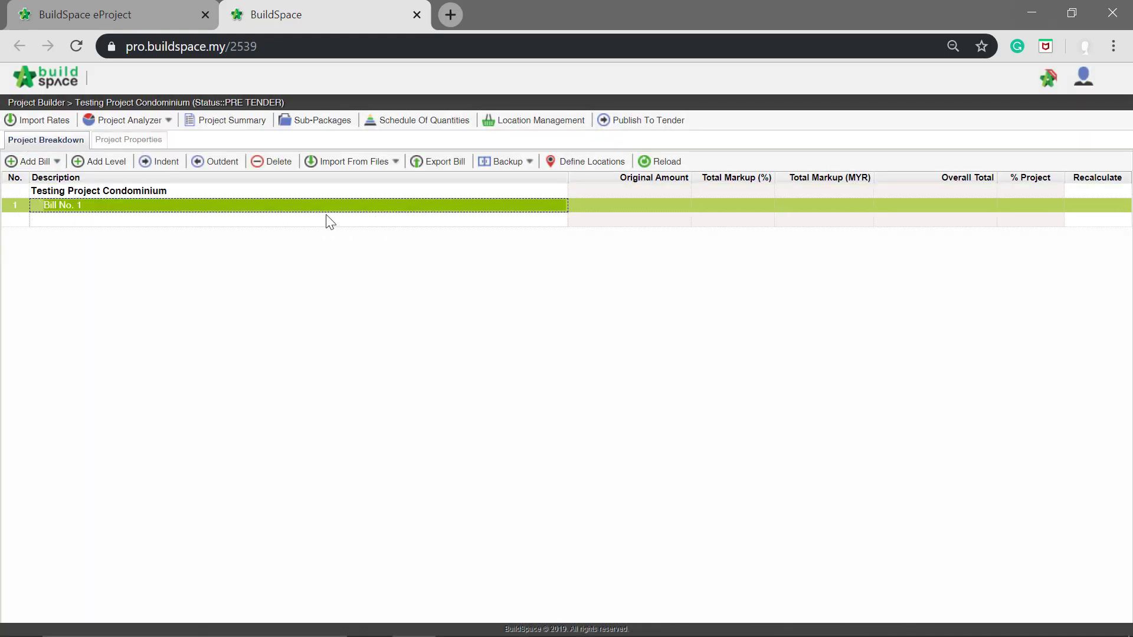
{"action": "left_click", "coordinate": [229, 223]}
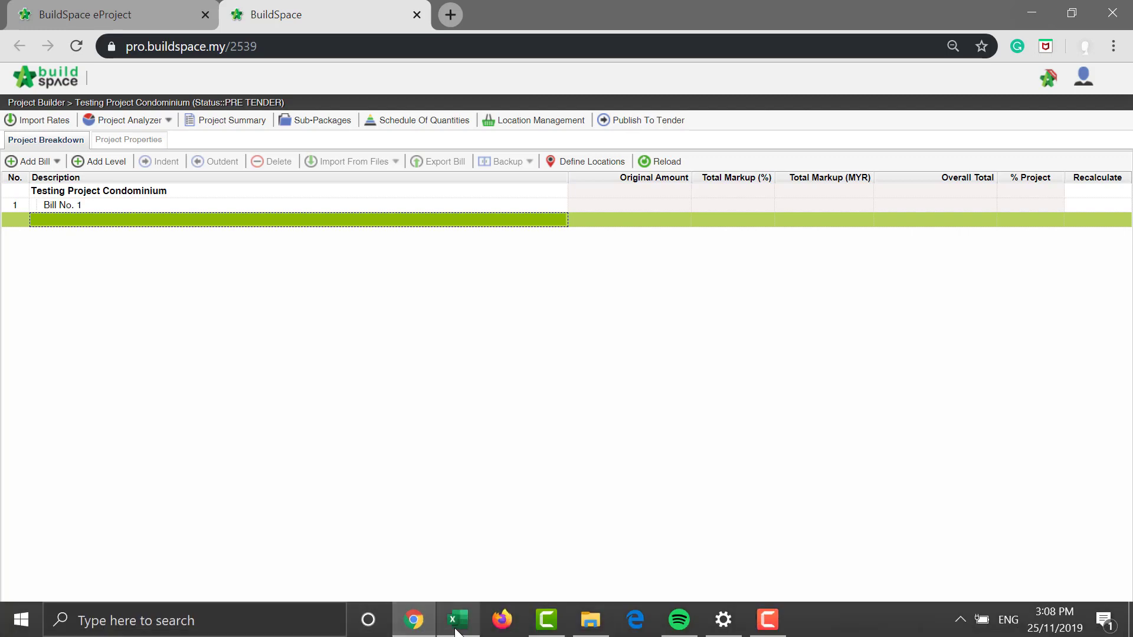
{"action": "left_click", "coordinate": [456, 619]}
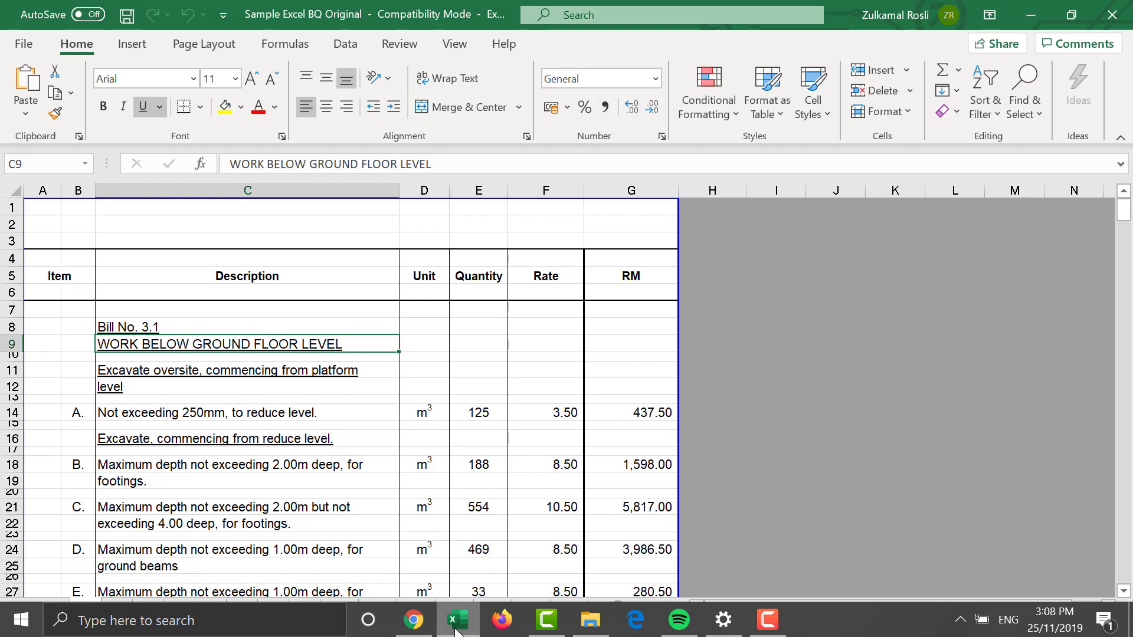
Delete rows 1 to 8 of sheet 3.1, containing the table header and the Bill No. 3.1 title
{"action": "left_click", "coordinate": [779, 392]}
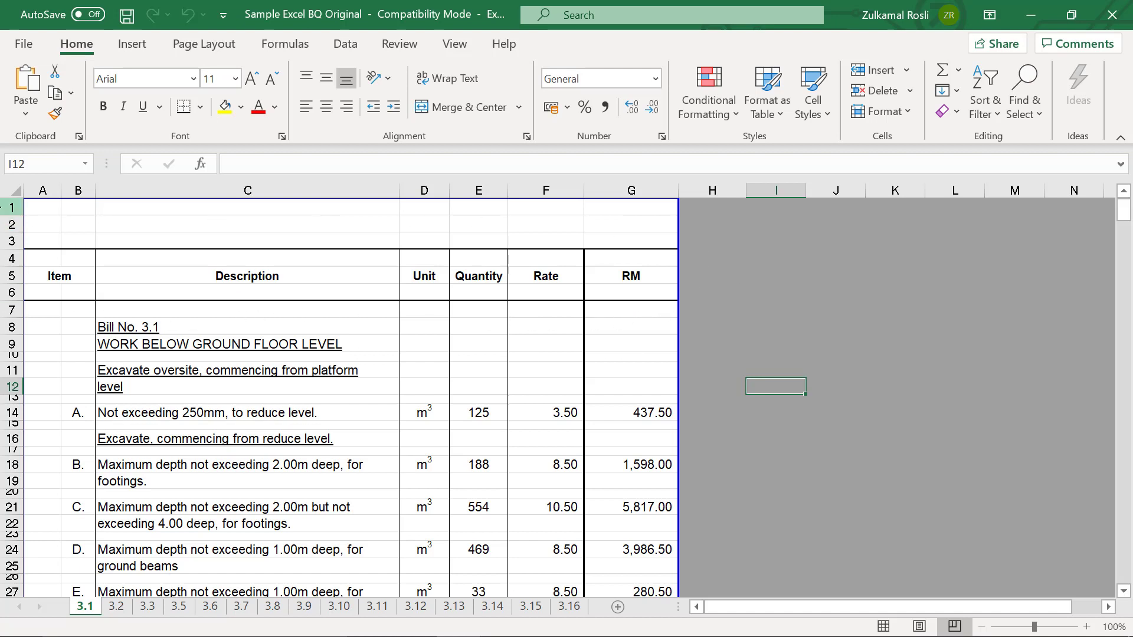
{"action": "left_click", "coordinate": [12, 208]}
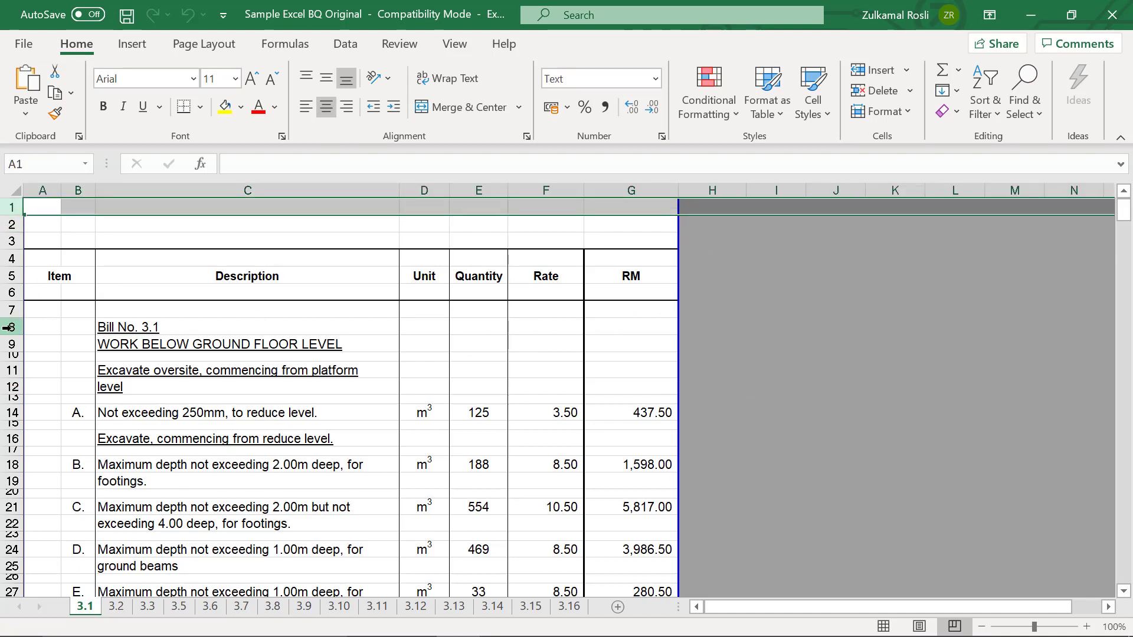
{"action": "left_click", "coordinate": [10, 327], "text": "shift"}
{"action": "right_click", "coordinate": [5, 277]}
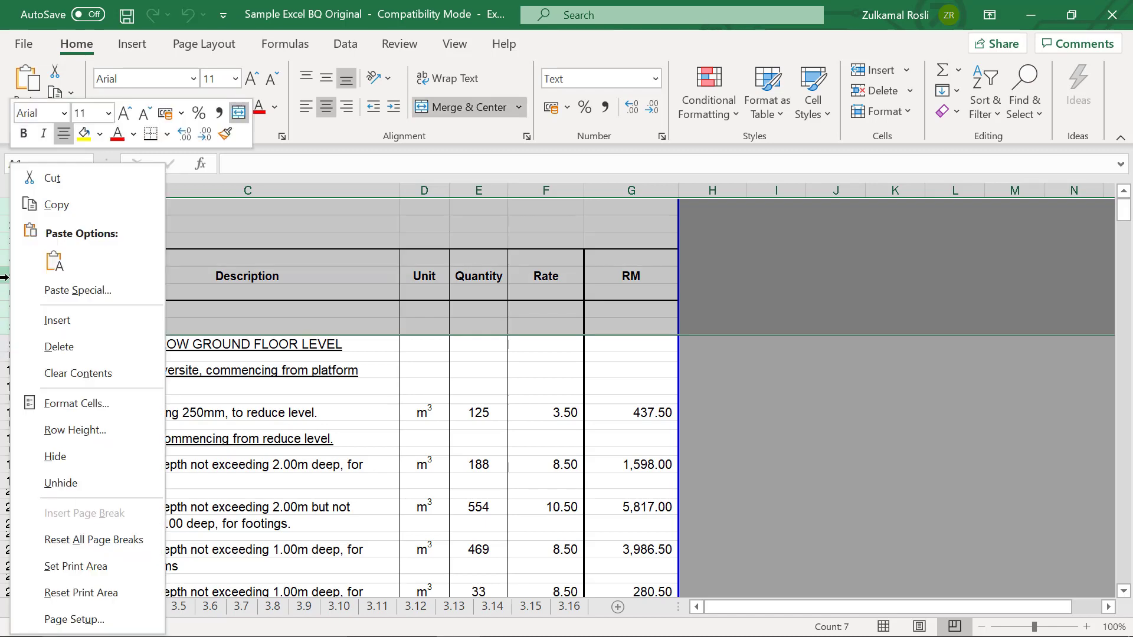
{"action": "left_click", "coordinate": [41, 346]}
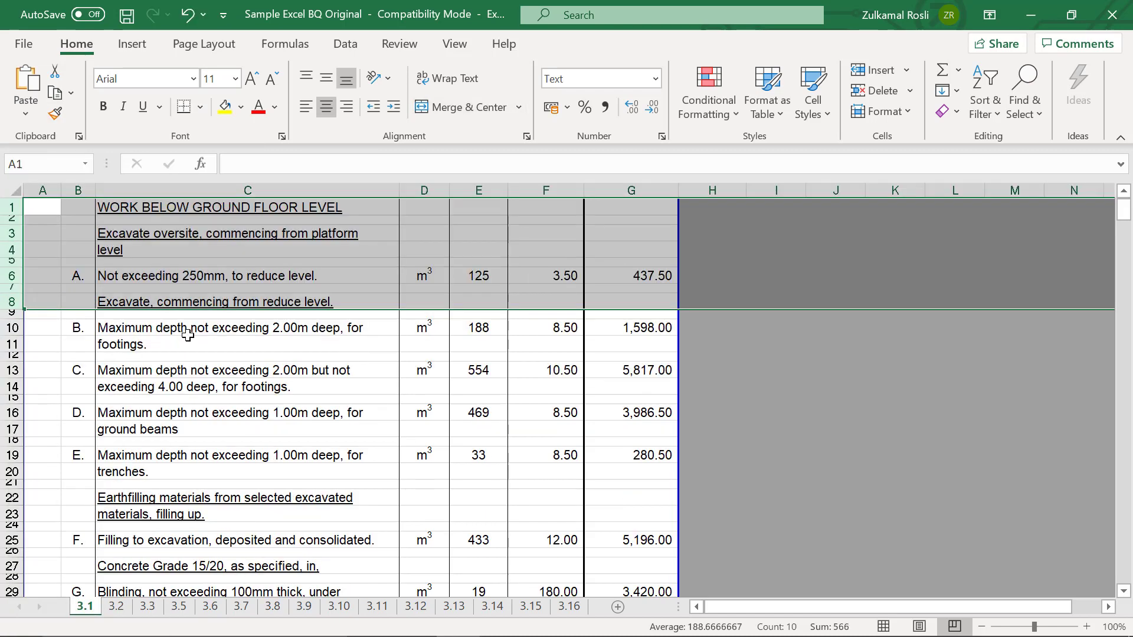
{"action": "left_click", "coordinate": [195, 335]}
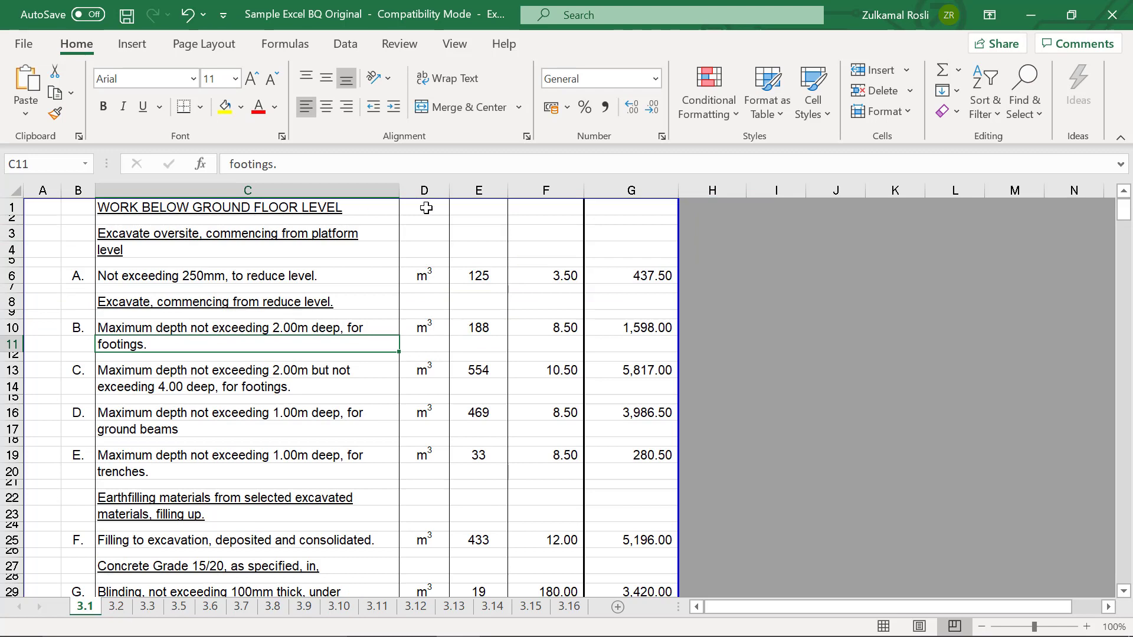
{"action": "left_click", "coordinate": [348, 209]}
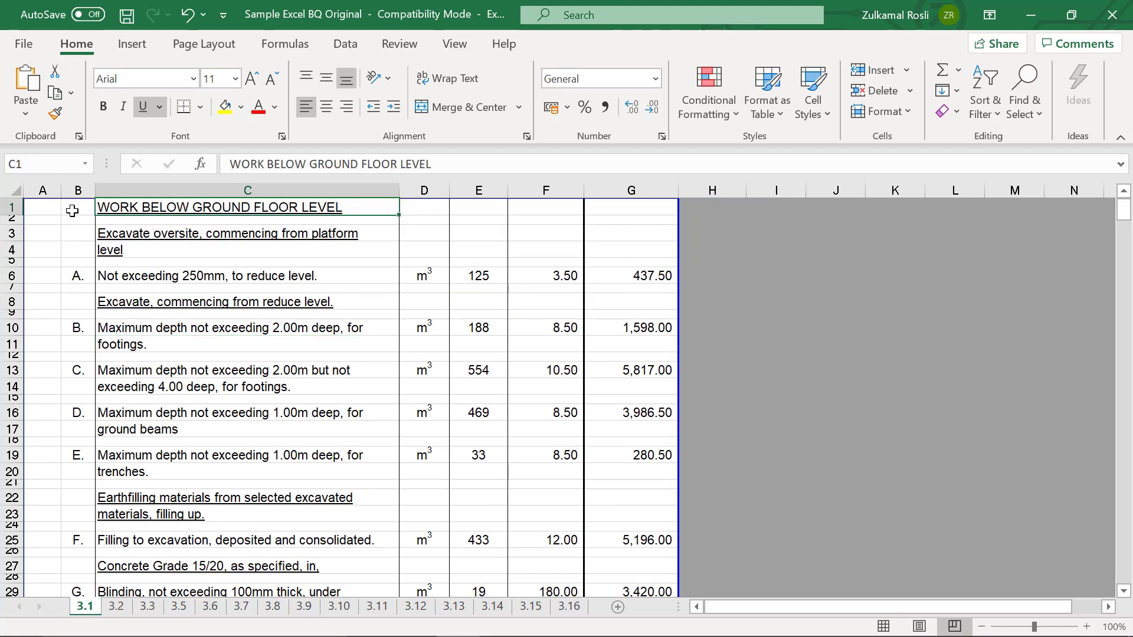
Delete rows 49 to 56, covering the first page's collection total, footer and repeated Work Below Ground Floor Level heading
{"action": "scroll", "coordinate": [430, 211], "scroll_direction": "down", "scroll_amount": 8}
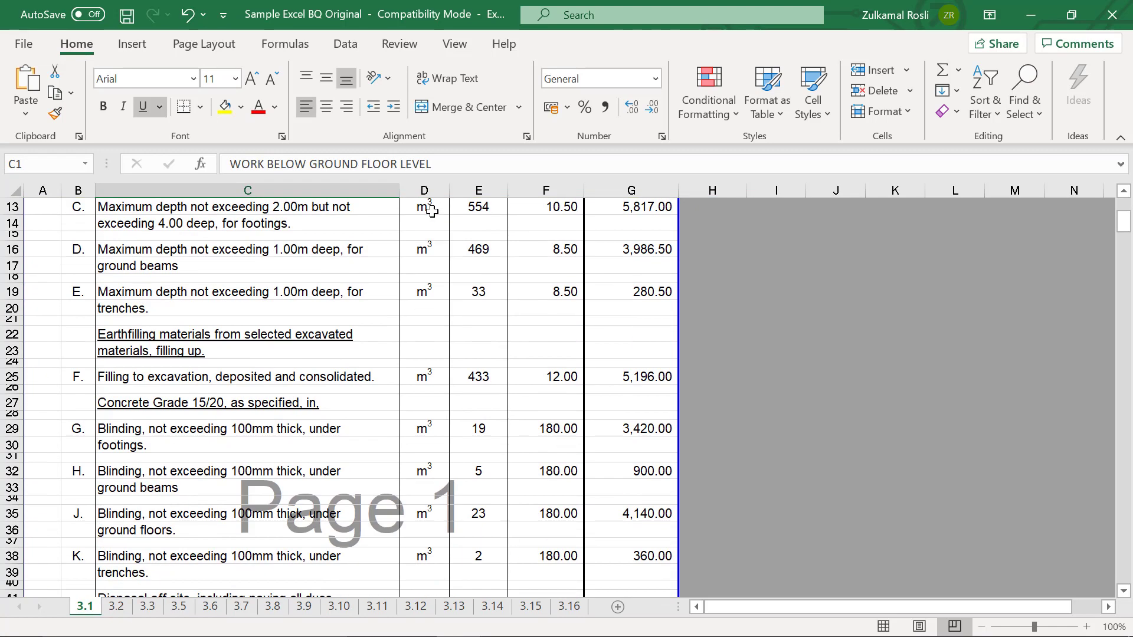
{"action": "scroll", "coordinate": [433, 211], "scroll_direction": "down", "scroll_amount": 5}
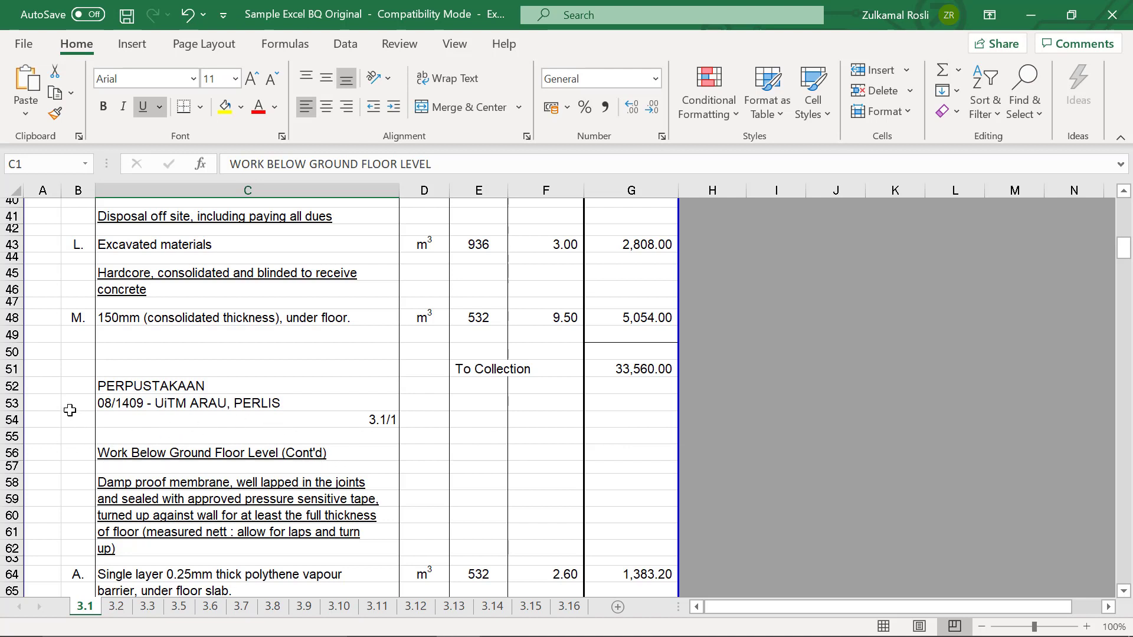
{"action": "left_click", "coordinate": [11, 335]}
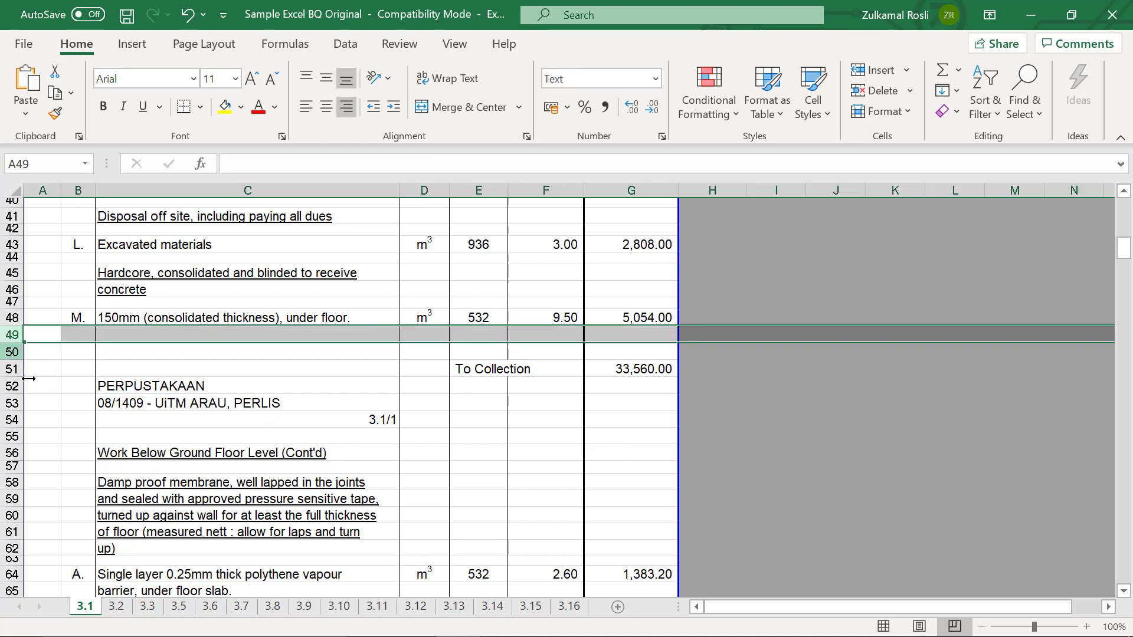
{"action": "left_click", "coordinate": [12, 452], "text": "shift"}
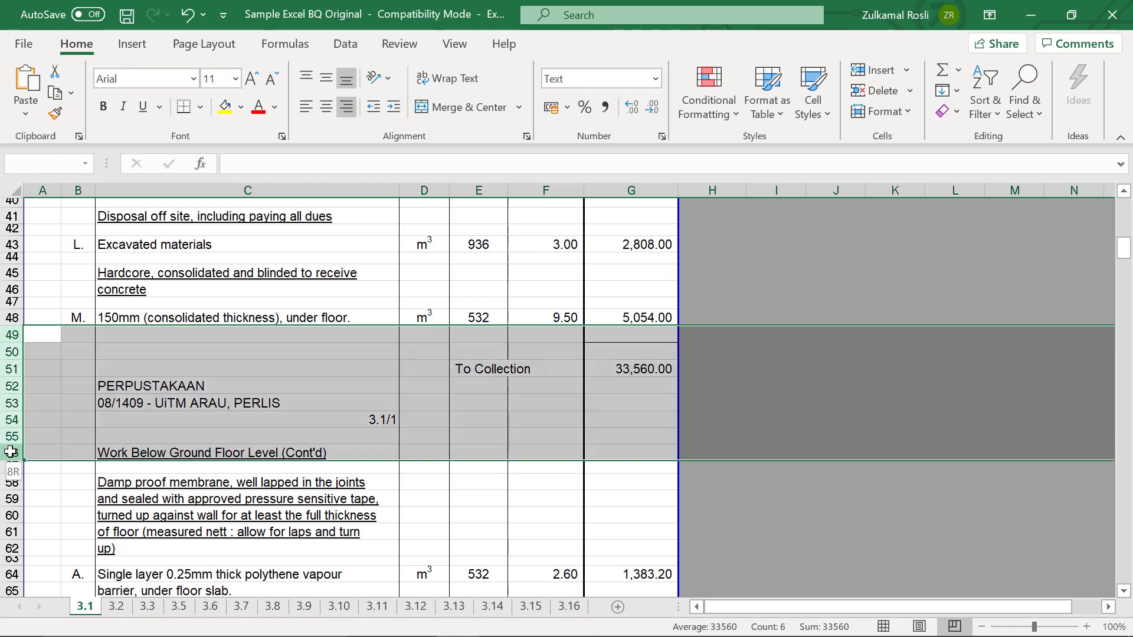
{"action": "right_click", "coordinate": [11, 437]}
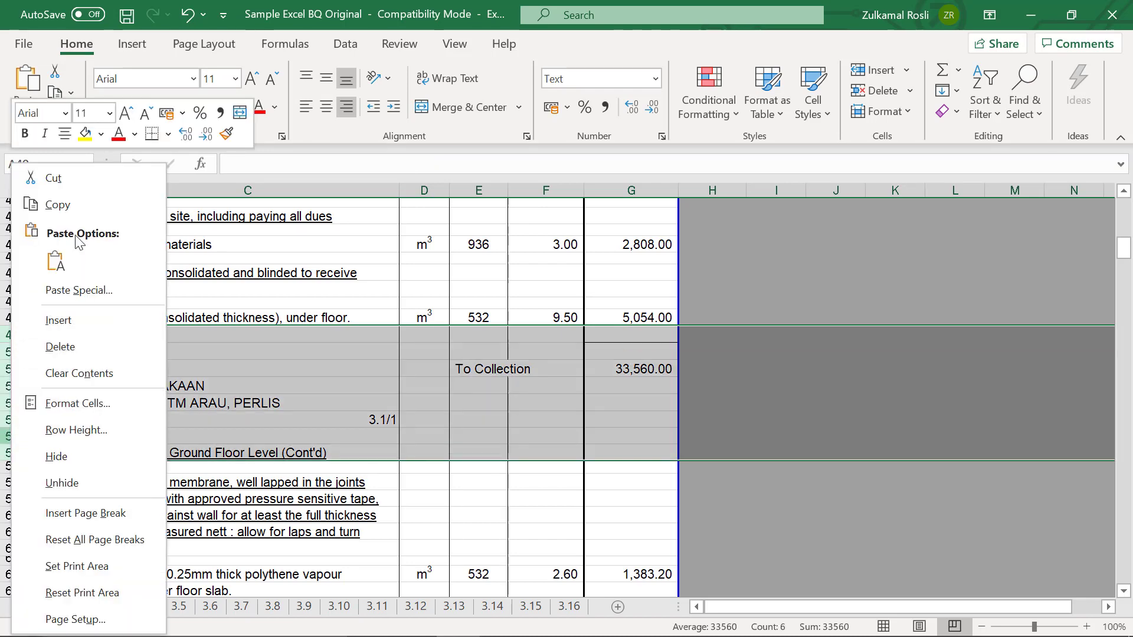
{"action": "left_click", "coordinate": [79, 352]}
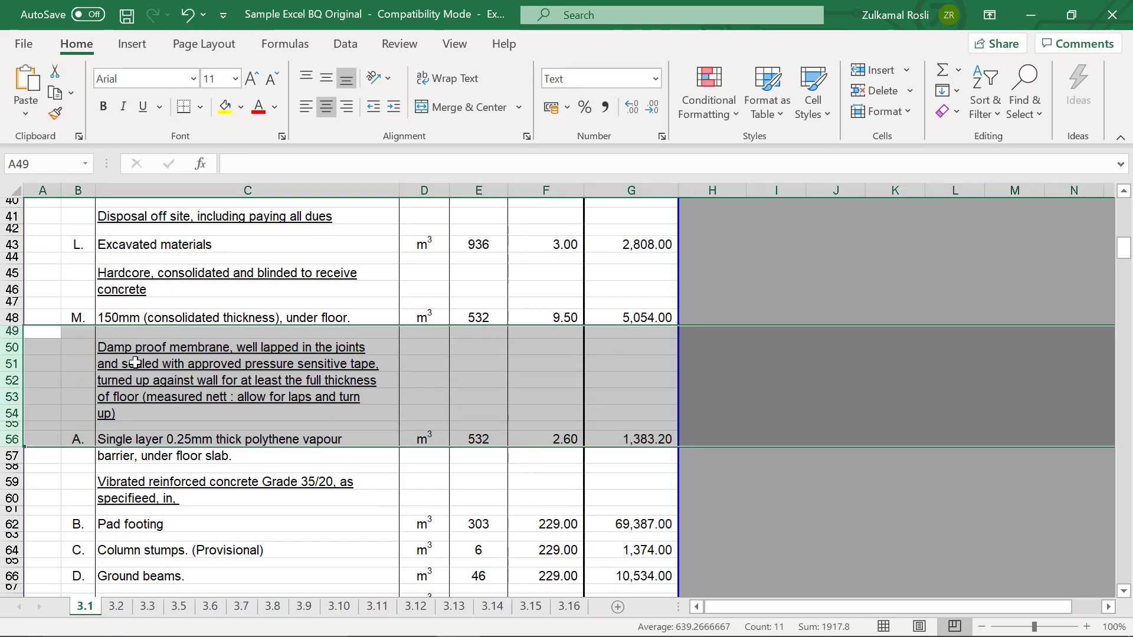
{"action": "left_click", "coordinate": [133, 352]}
Delete rows 319 to 378 after the last drain cover item, removing the final collection summary and page footers
{"action": "left_click_drag", "start_coordinate": [1125, 265], "coordinate": [1124, 286]}
{"action": "left_click_drag", "start_coordinate": [1126, 347], "coordinate": [1125, 520]}
{"action": "scroll", "coordinate": [247, 420], "scroll_direction": "down", "scroll_amount": 1}
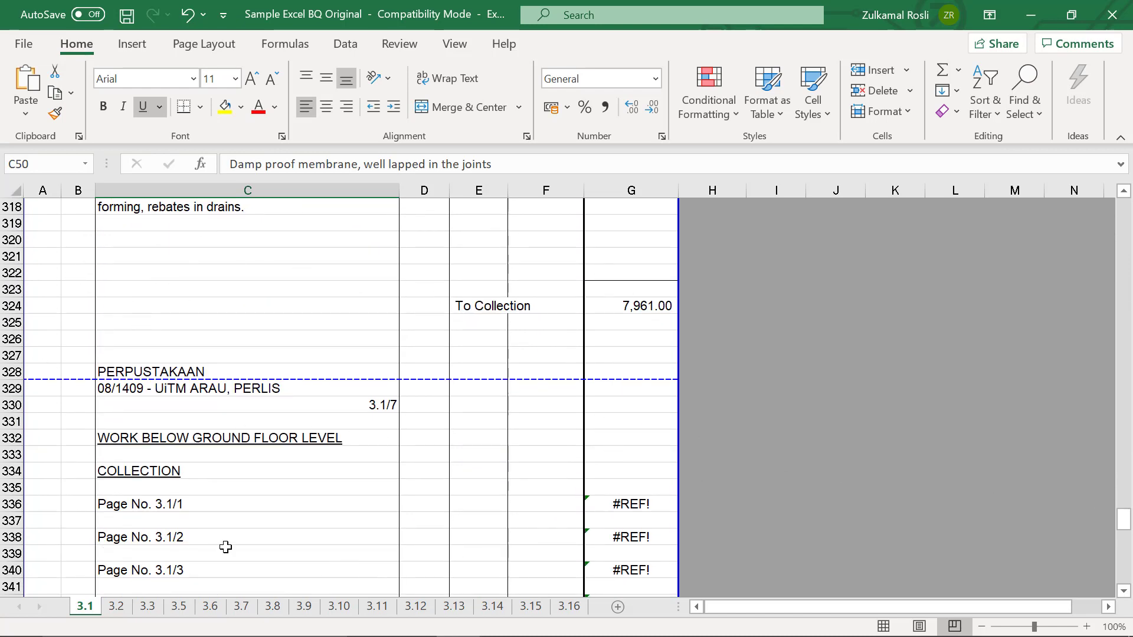
{"action": "left_click", "coordinate": [6, 222]}
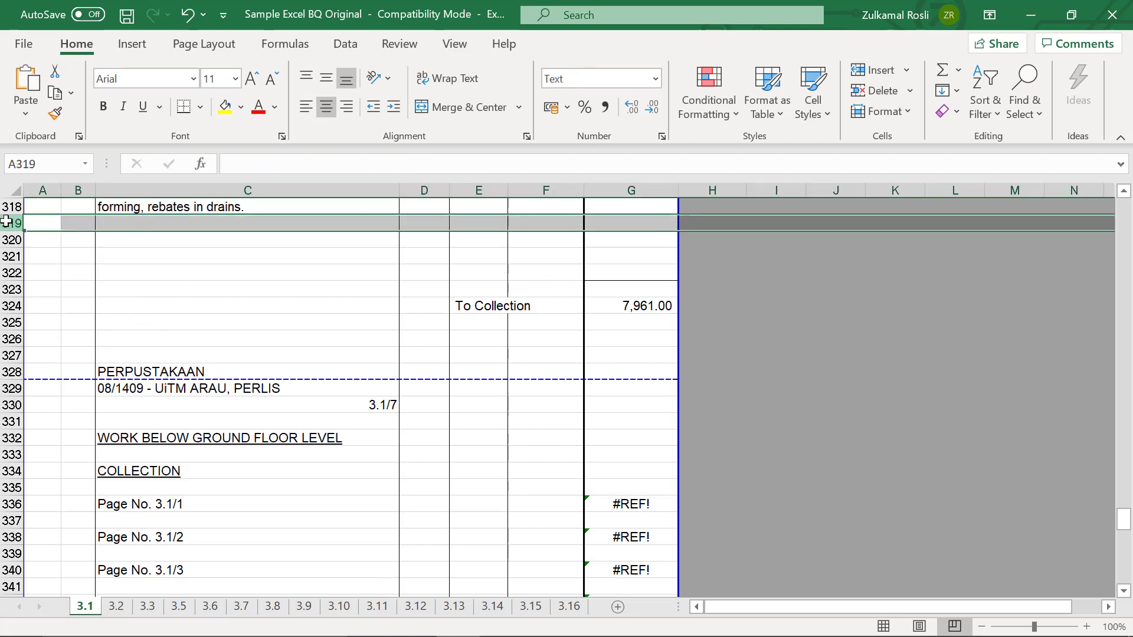
{"action": "scroll", "coordinate": [111, 305], "scroll_direction": "down", "scroll_amount": 16}
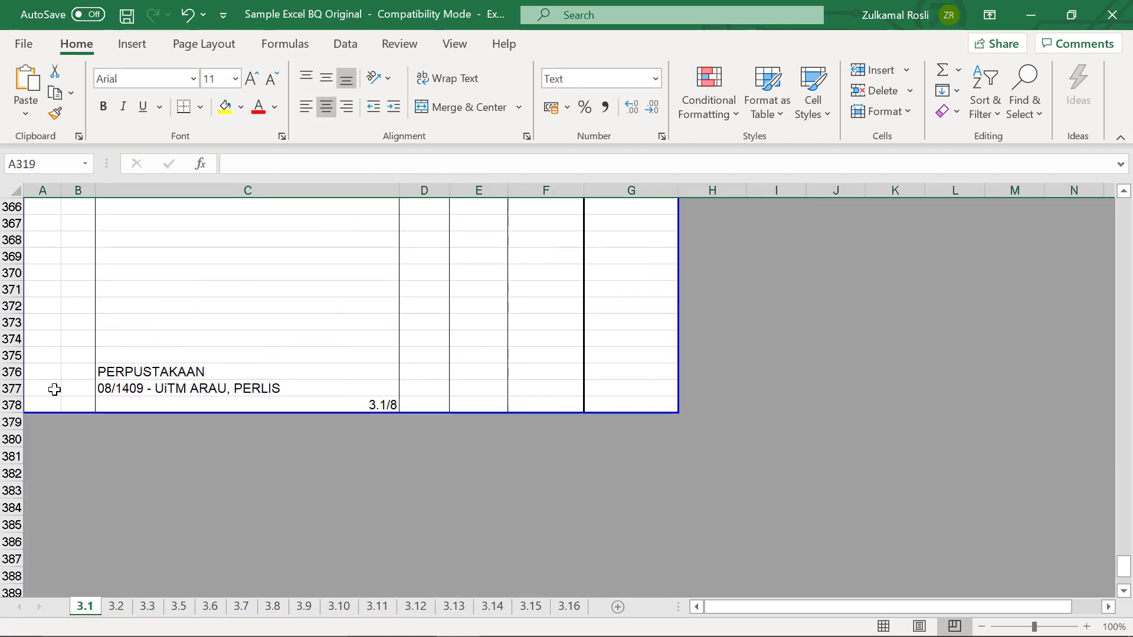
{"action": "left_click", "coordinate": [6, 406], "text": "shift"}
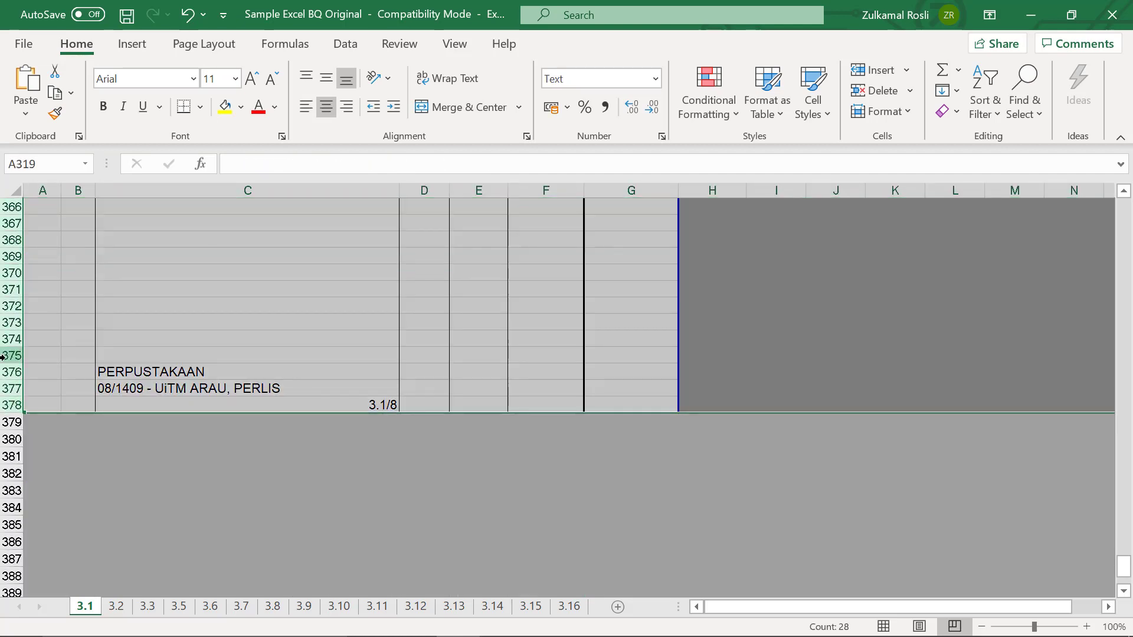
{"action": "right_click", "coordinate": [3, 355]}
{"action": "left_click", "coordinate": [26, 348]}
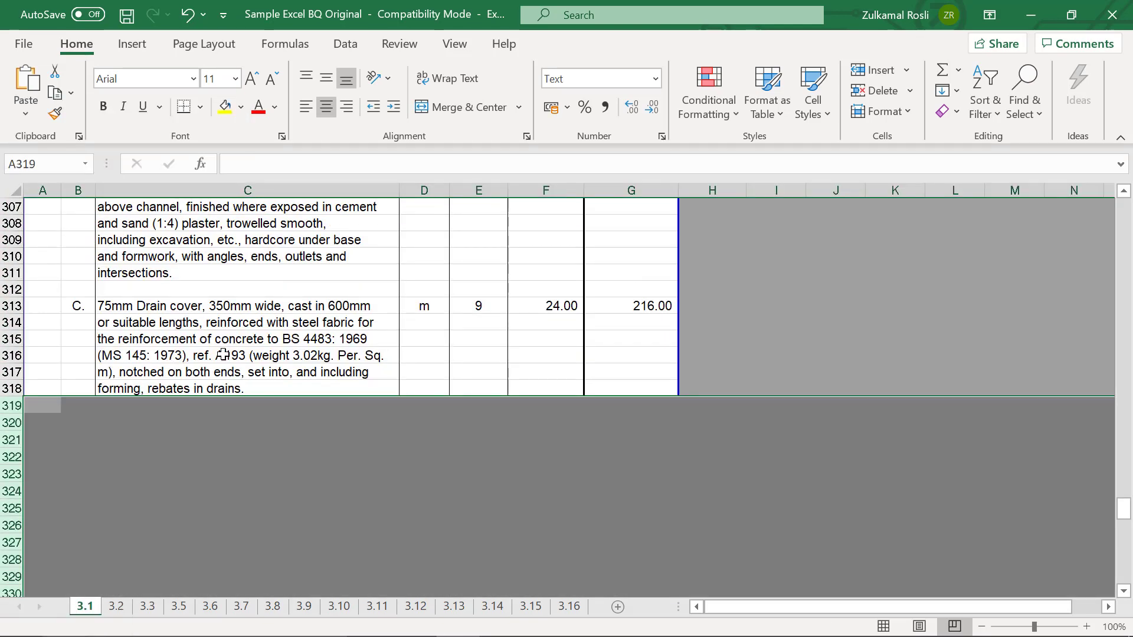
{"action": "left_click", "coordinate": [223, 355]}
{"action": "scroll", "coordinate": [213, 401], "scroll_direction": "up", "scroll_amount": 3}
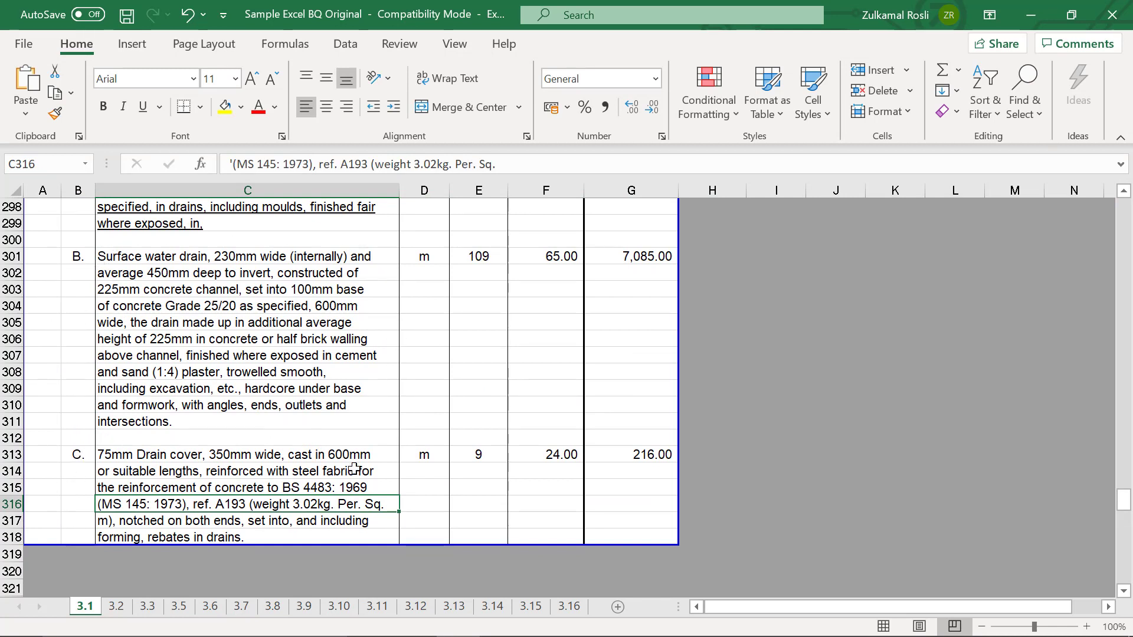
{"action": "left_click", "coordinate": [5, 438]}
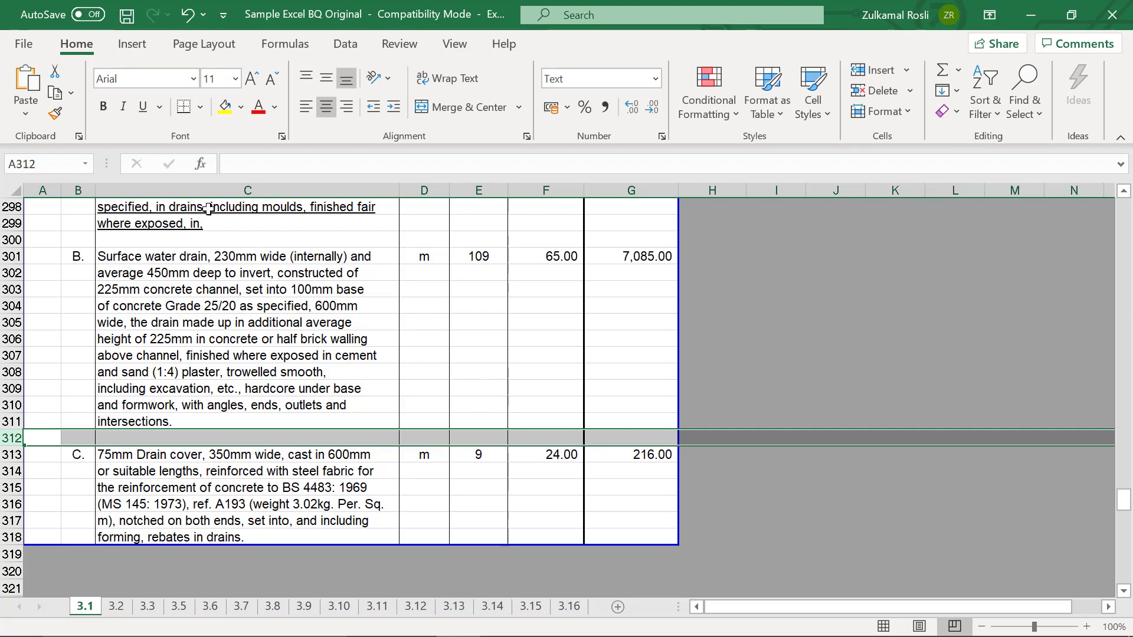
Save the workbook to the Desktop as "Sample Excel BQ Original edited 2" in Excel 97-2003 format, replacing the existing file
{"action": "left_click", "coordinate": [22, 46]}
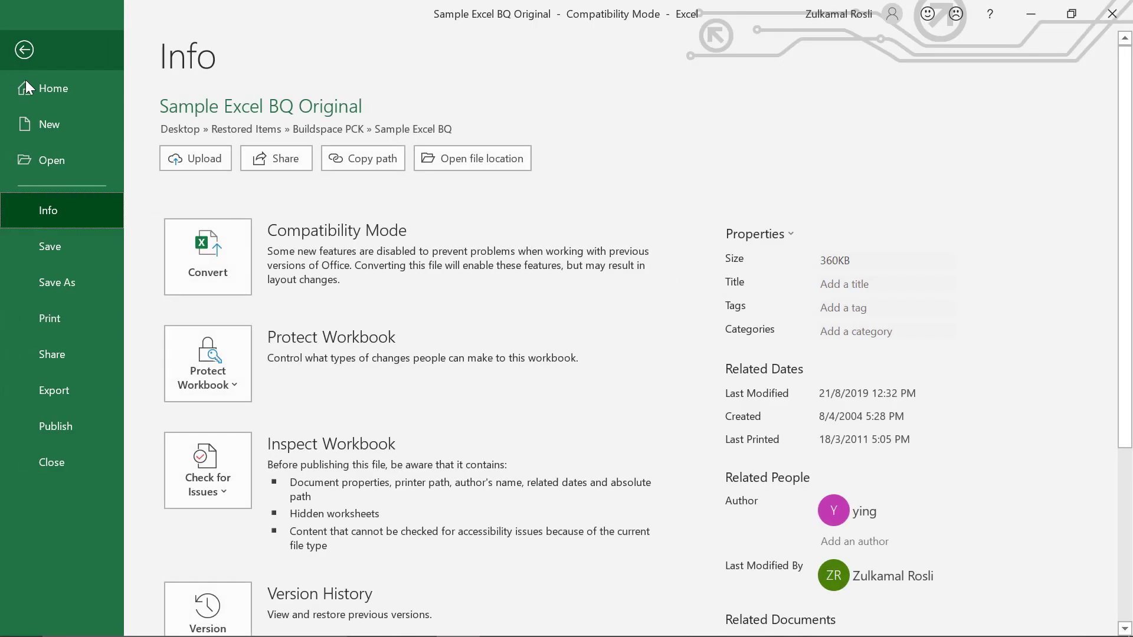
{"action": "left_click", "coordinate": [70, 286]}
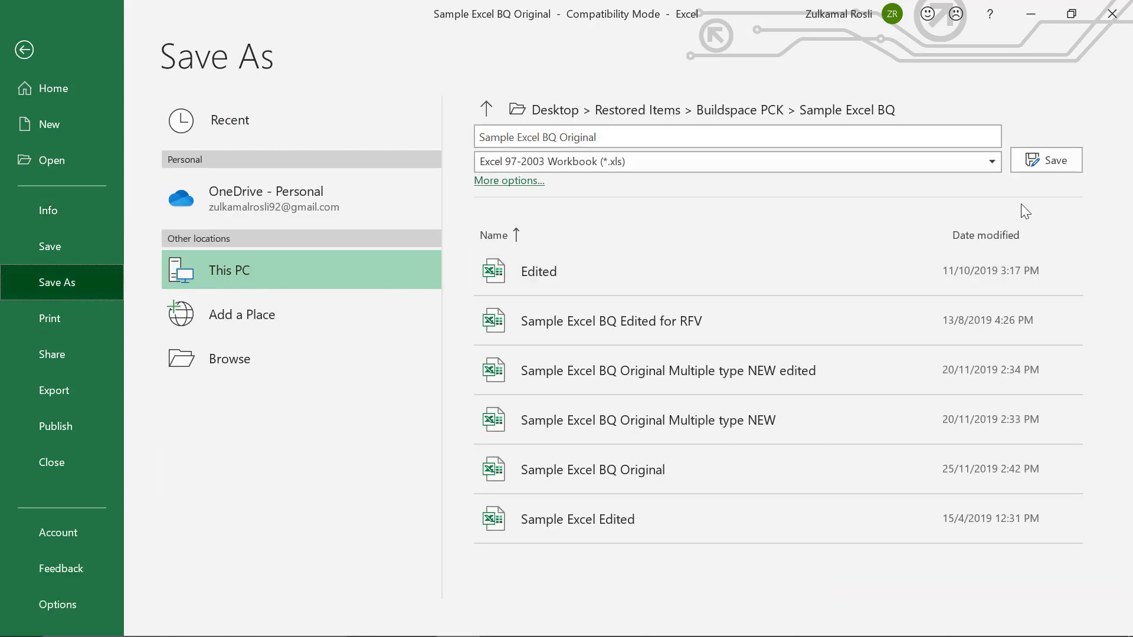
{"action": "left_click", "coordinate": [559, 112]}
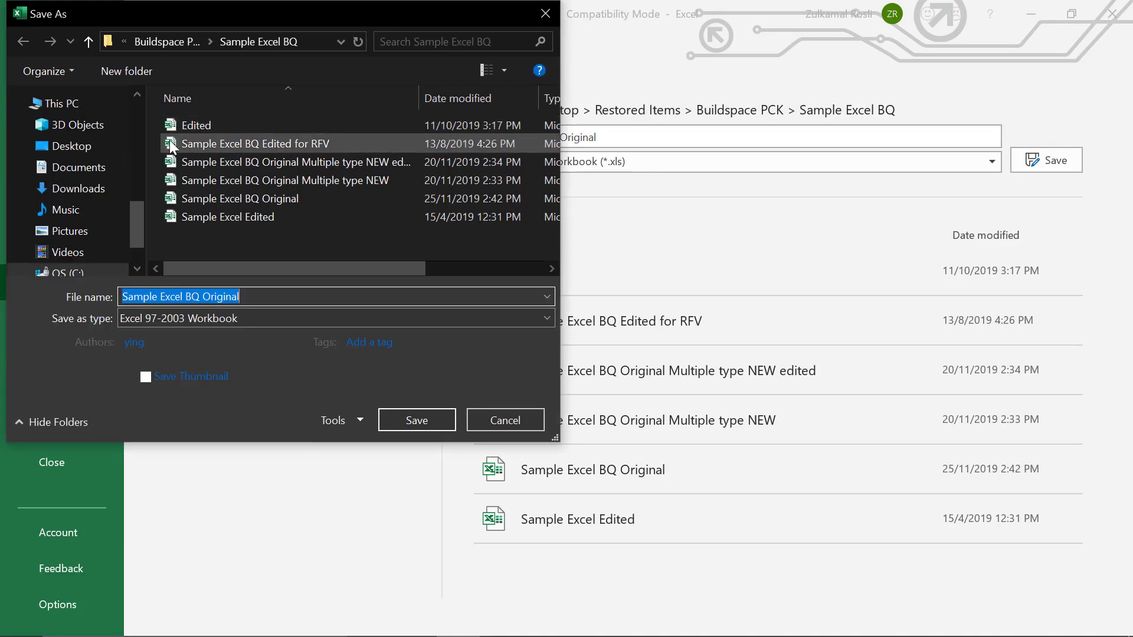
{"action": "left_click", "coordinate": [72, 147]}
{"action": "type", "text": "edited 2"}
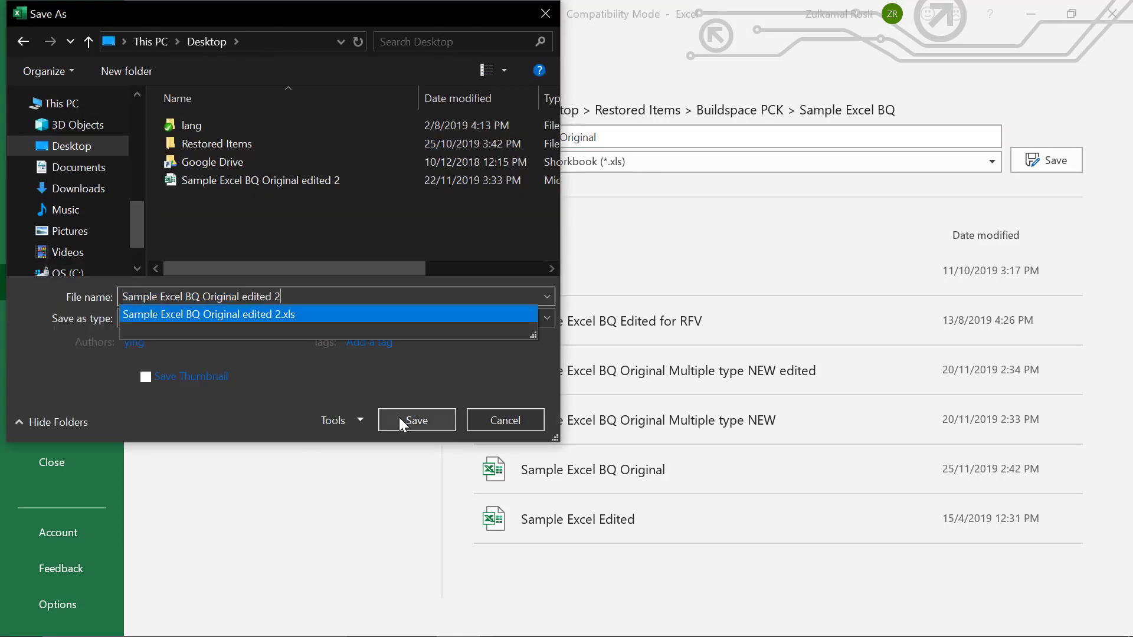
{"action": "left_click", "coordinate": [400, 421]}
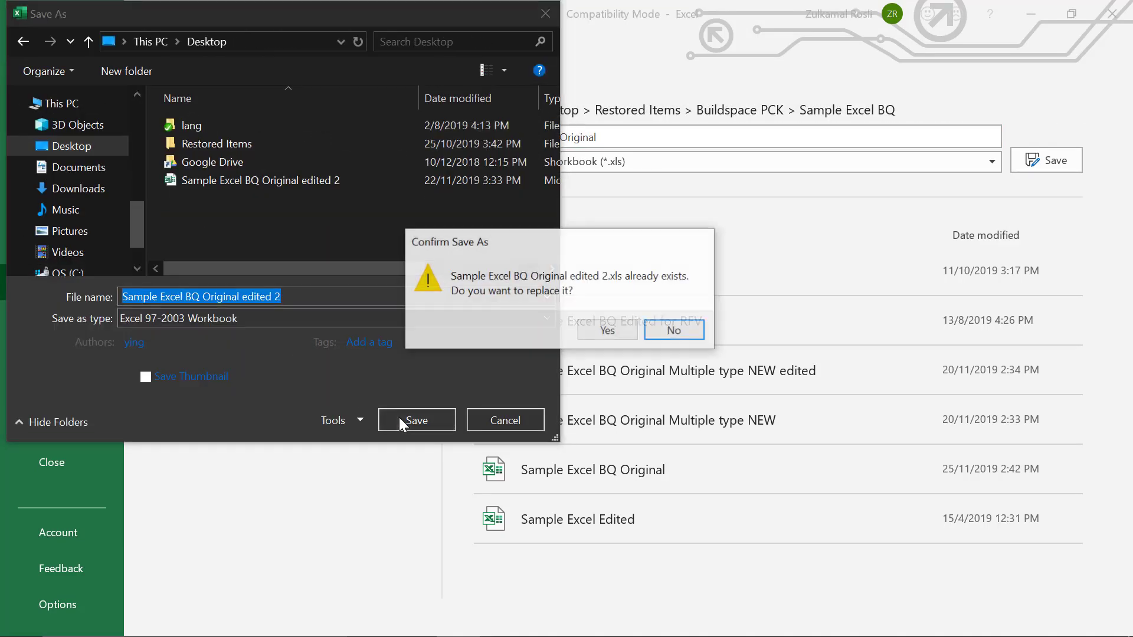
{"action": "left_click", "coordinate": [611, 328]}
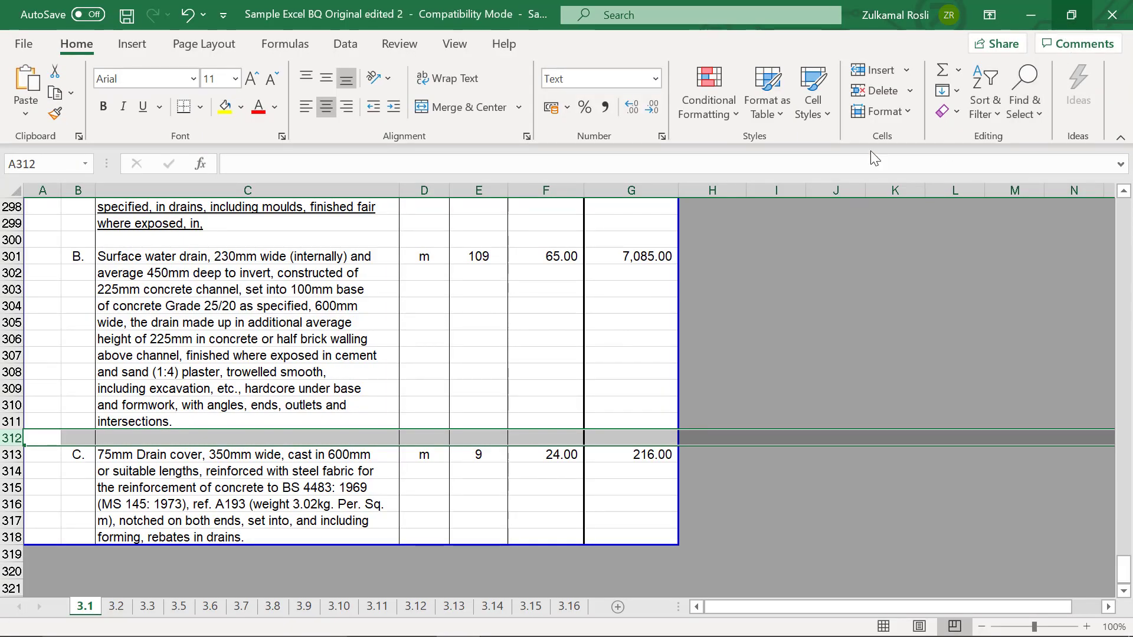
Switch to BuildSpace in Chrome and load "Sample Excel BQ Original edited 2" from the Desktop as an Excel import for Bill No. 1
{"action": "mouse_move", "coordinate": [289, 632]}
{"action": "mouse_move", "coordinate": [413, 620]}
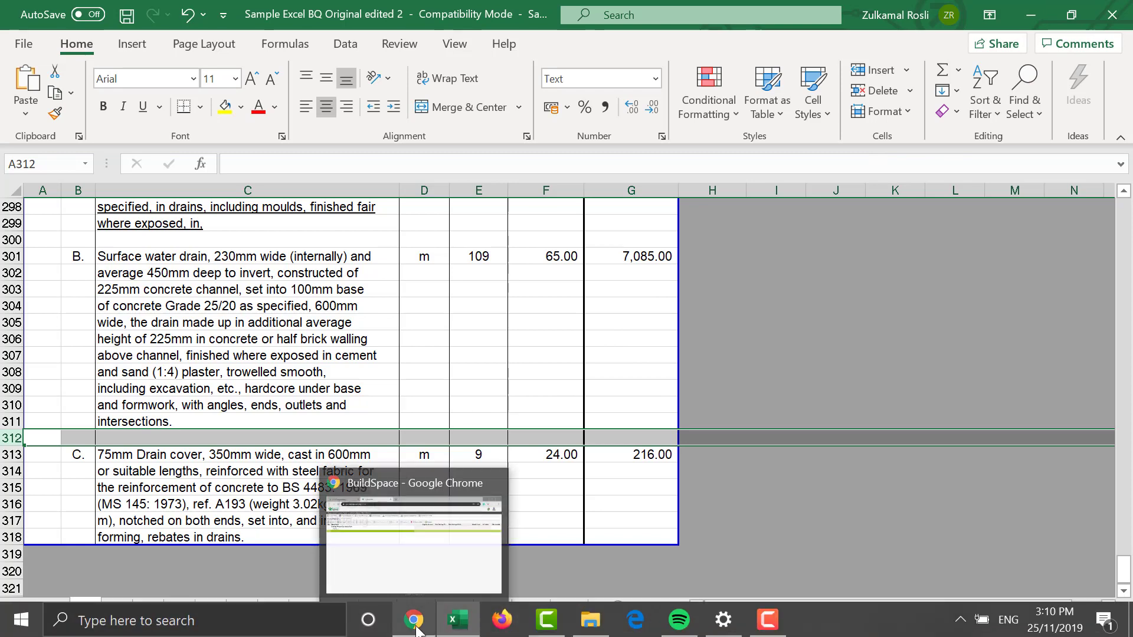
{"action": "left_click", "coordinate": [406, 549]}
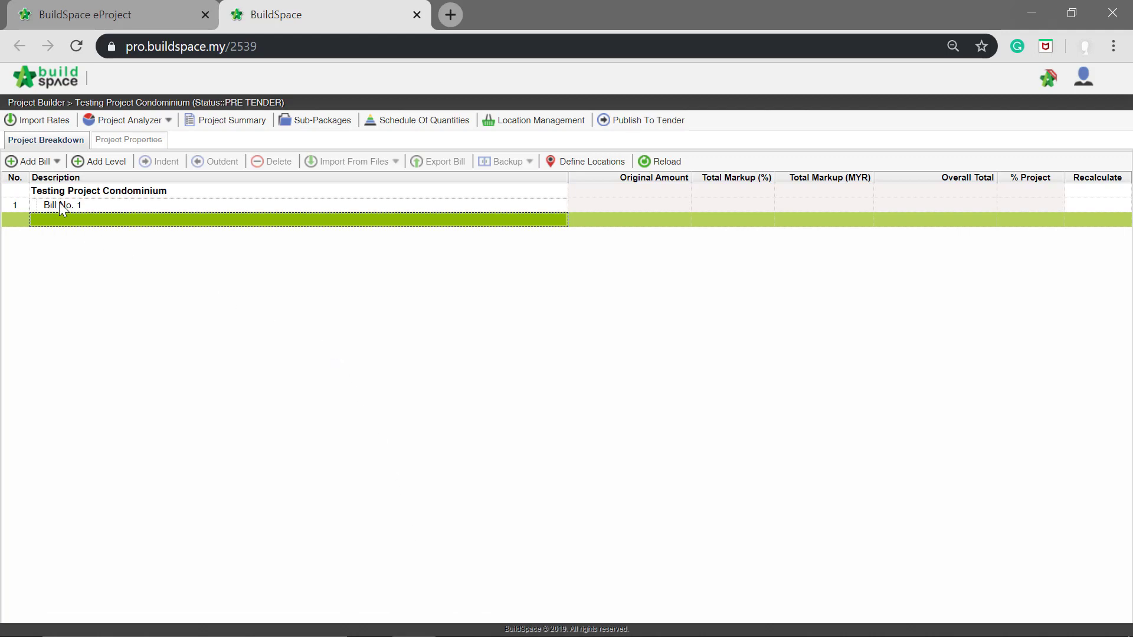
{"action": "left_click", "coordinate": [350, 206]}
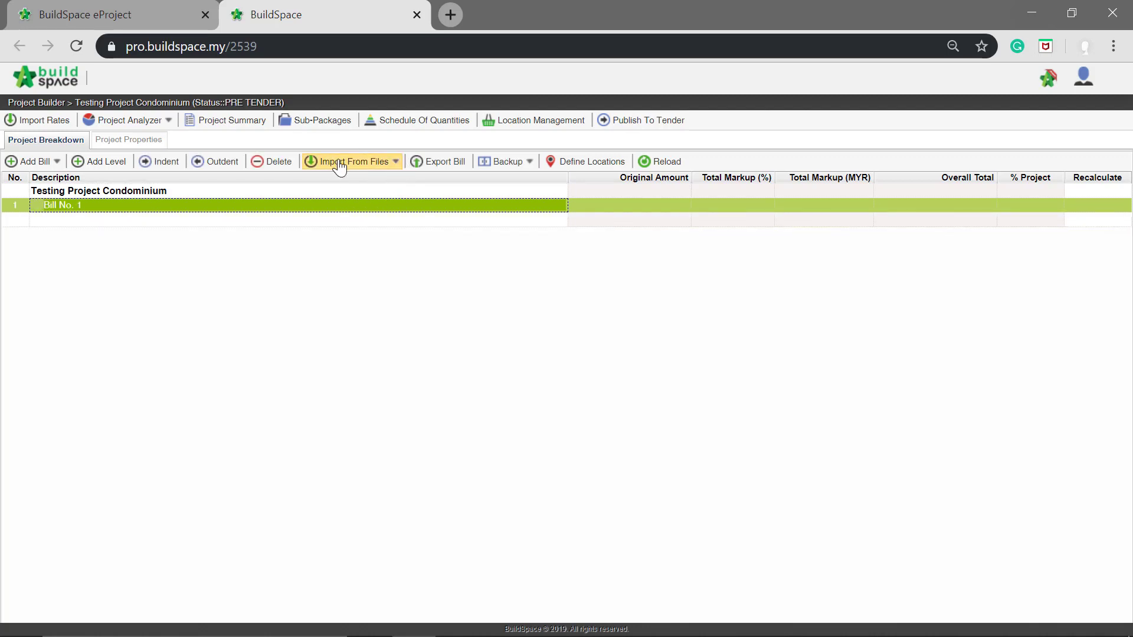
{"action": "left_click", "coordinate": [371, 166]}
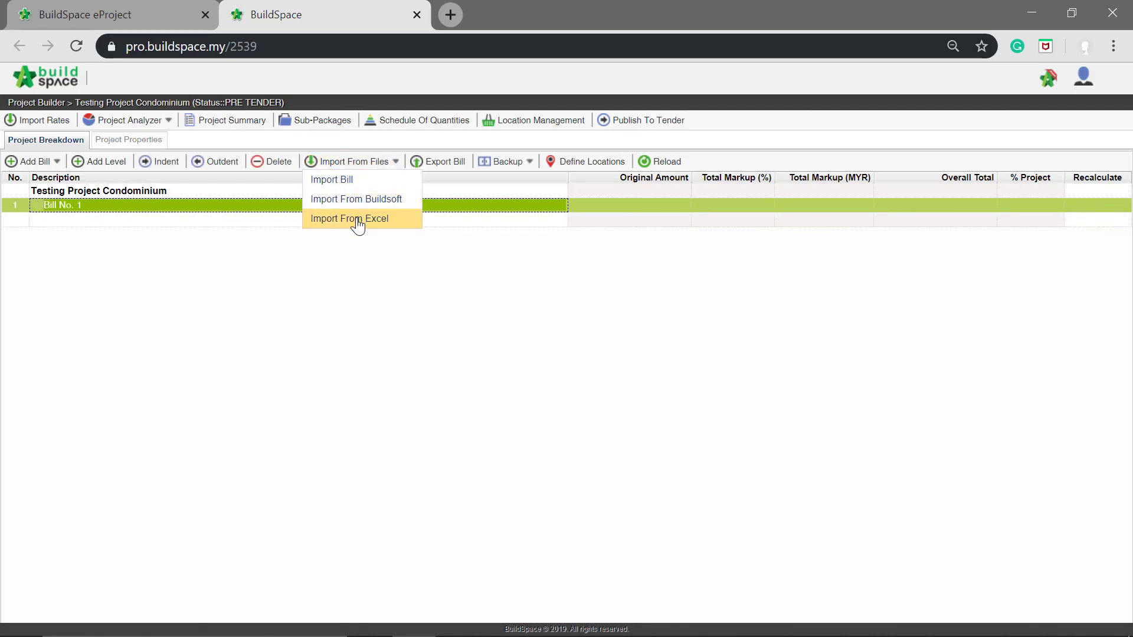
{"action": "left_click", "coordinate": [380, 225]}
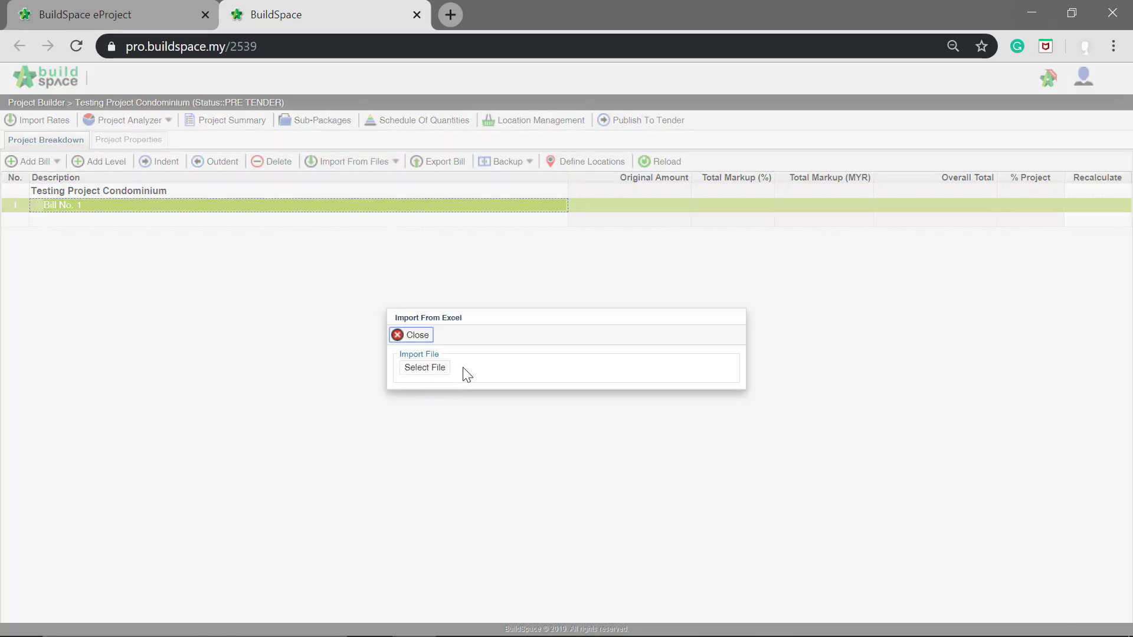
{"action": "left_click", "coordinate": [430, 375]}
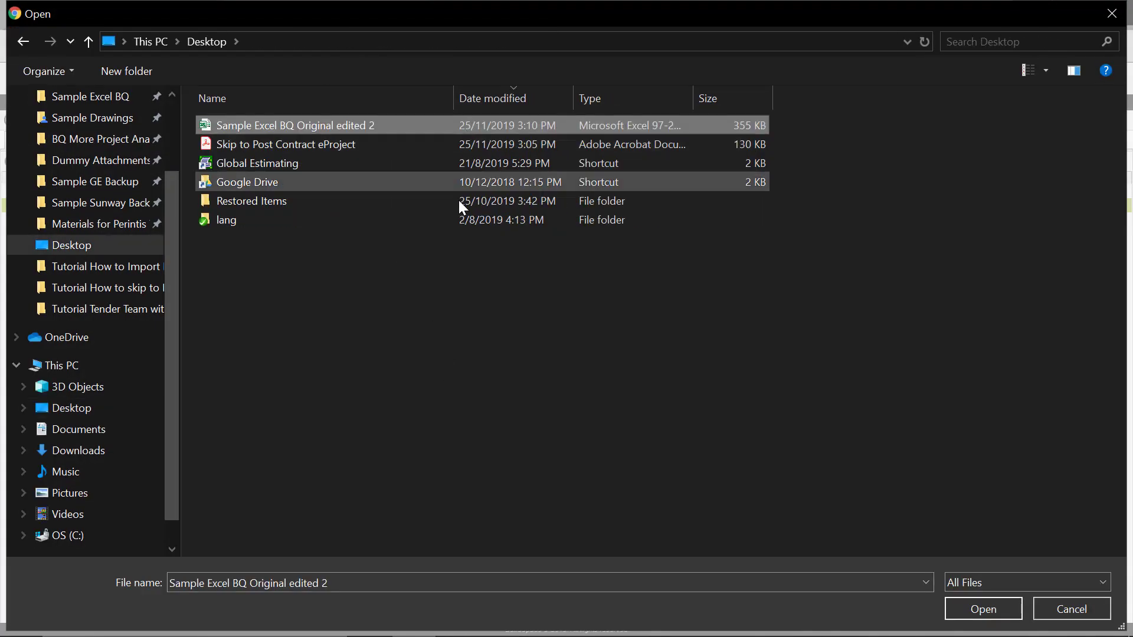
{"action": "left_click", "coordinate": [976, 611]}
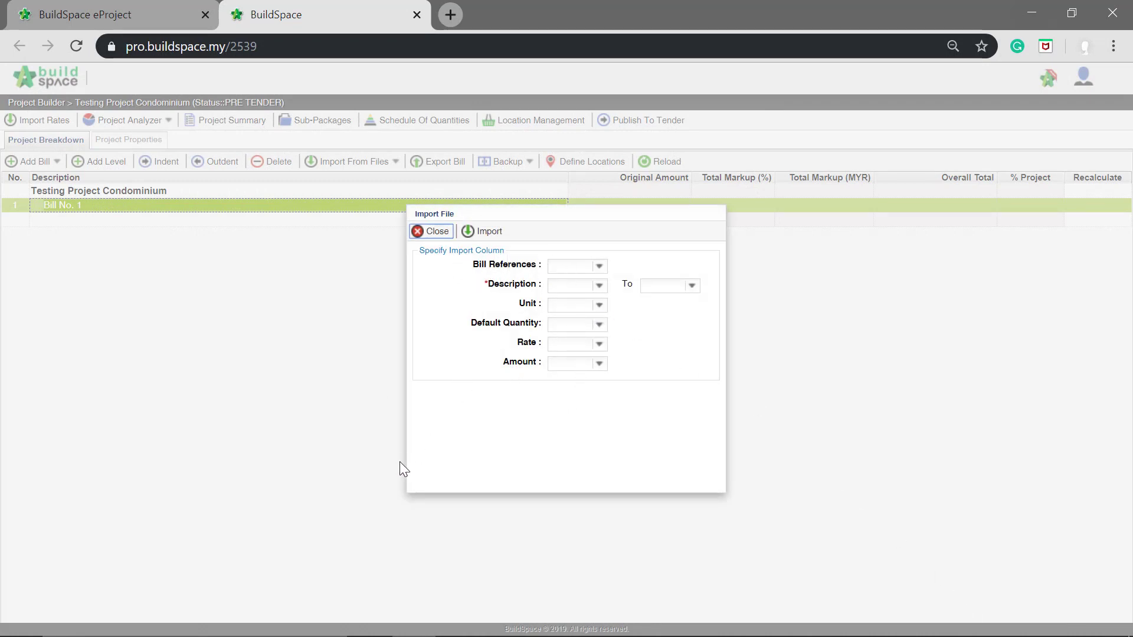
Switch back to the edited BQ workbook in Excel and examine which columns hold the references, descriptions, units, quantities, rates and amounts
{"action": "mouse_move", "coordinate": [354, 634]}
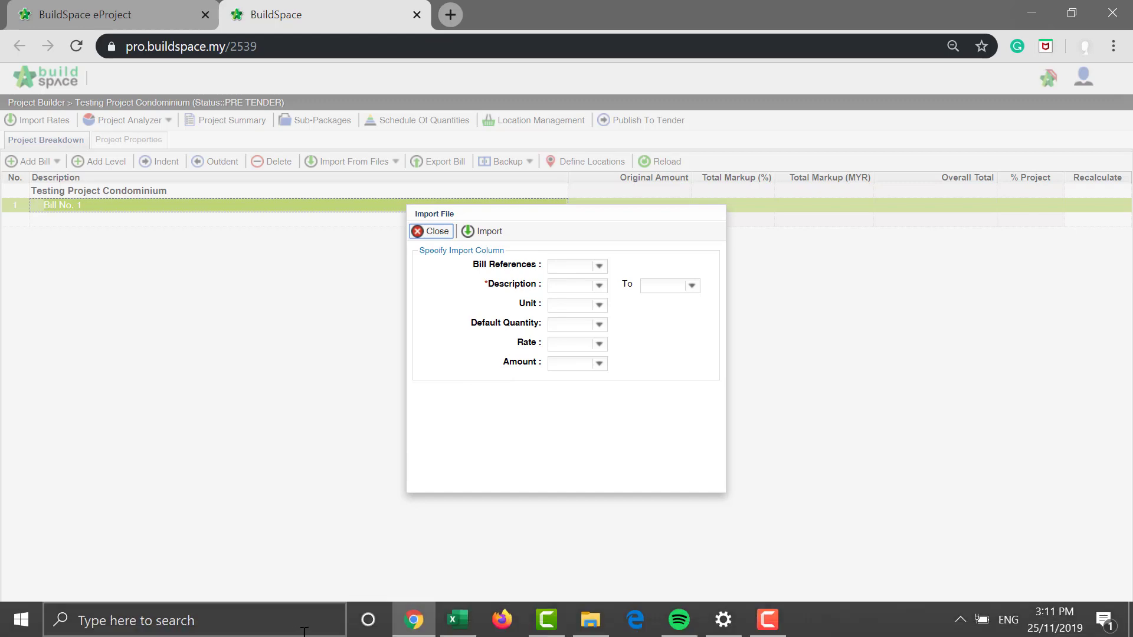
{"action": "left_click", "coordinate": [466, 634]}
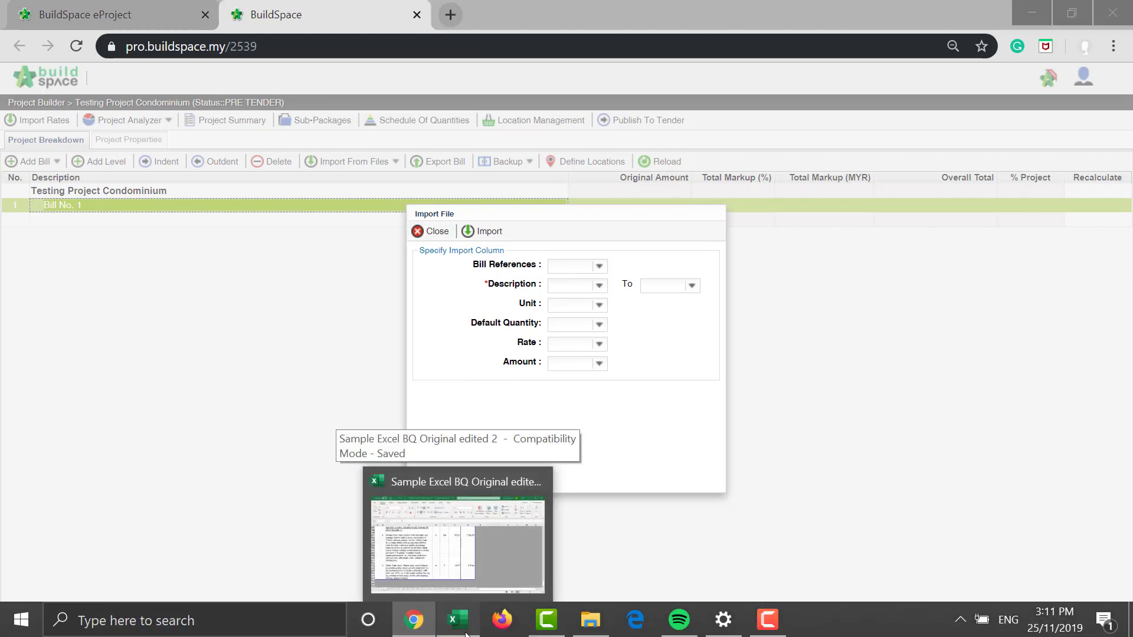
{"action": "left_click_drag", "start_coordinate": [1130, 570], "coordinate": [1122, 207]}
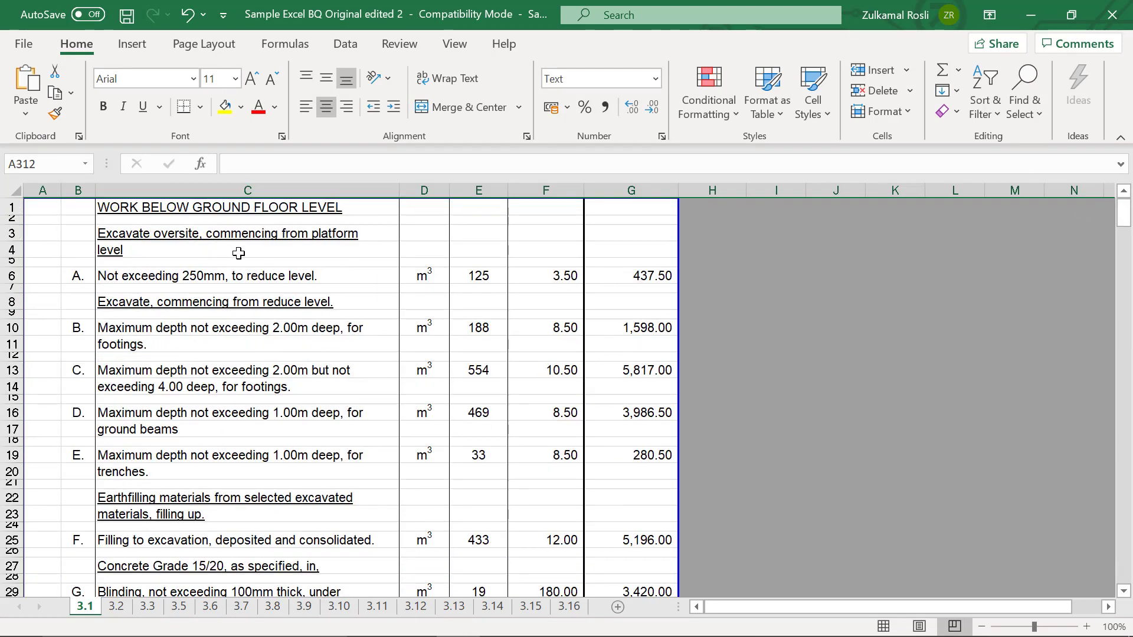
Check columns C to F of the BQ sheet to identify the description, unit, quantity and rate columns
{"action": "left_click", "coordinate": [277, 186]}
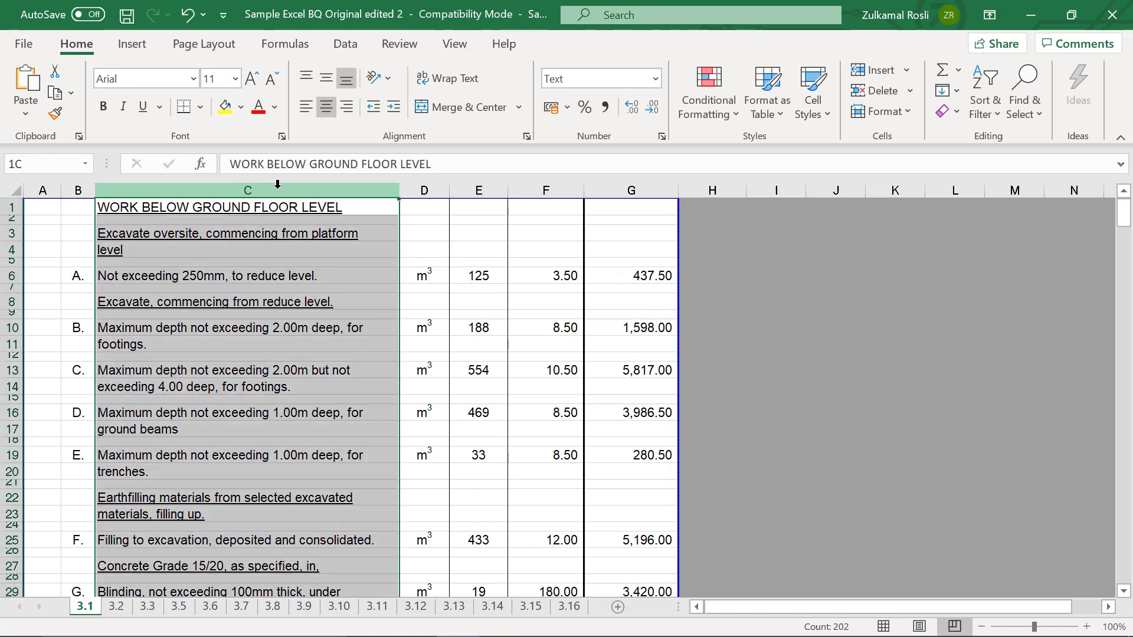
{"action": "left_click", "coordinate": [424, 190]}
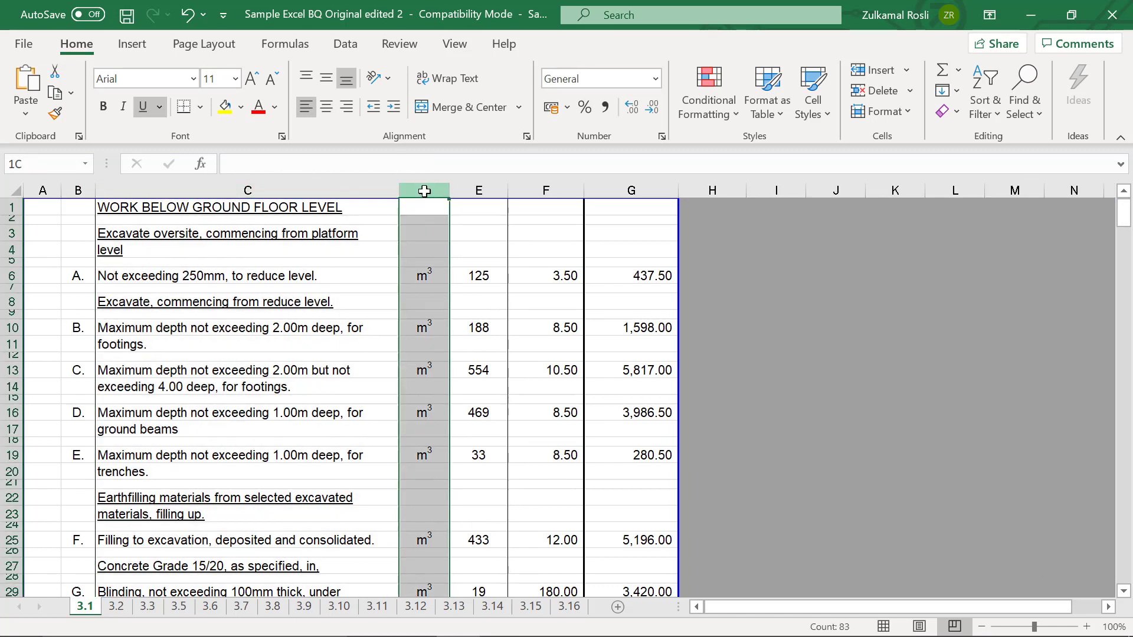
{"action": "left_click", "coordinate": [483, 185]}
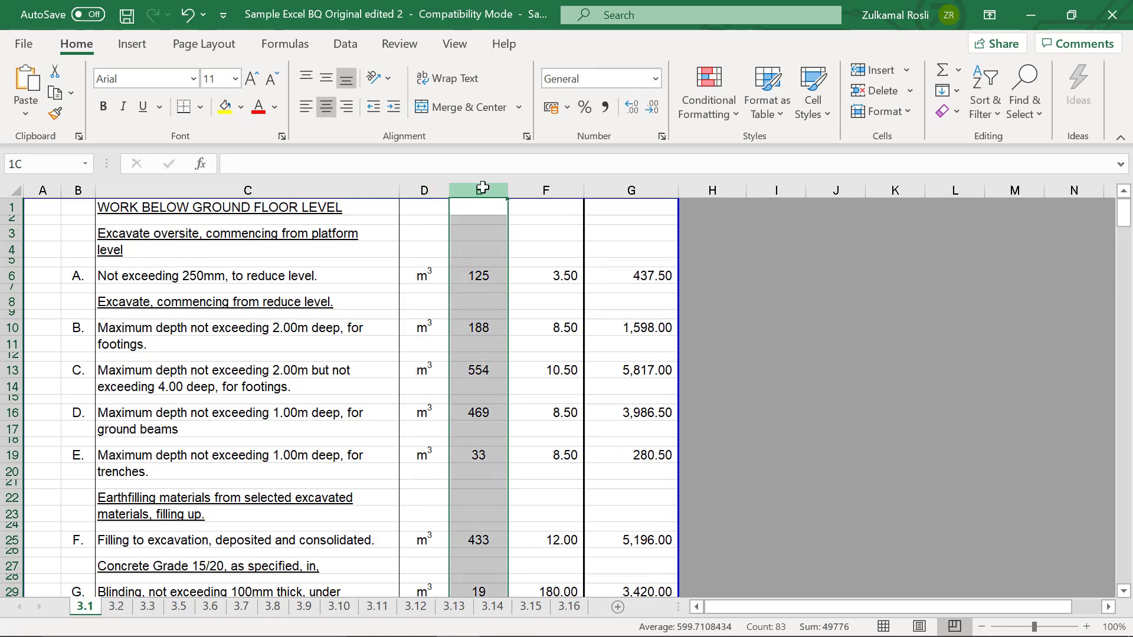
{"action": "left_click", "coordinate": [547, 189]}
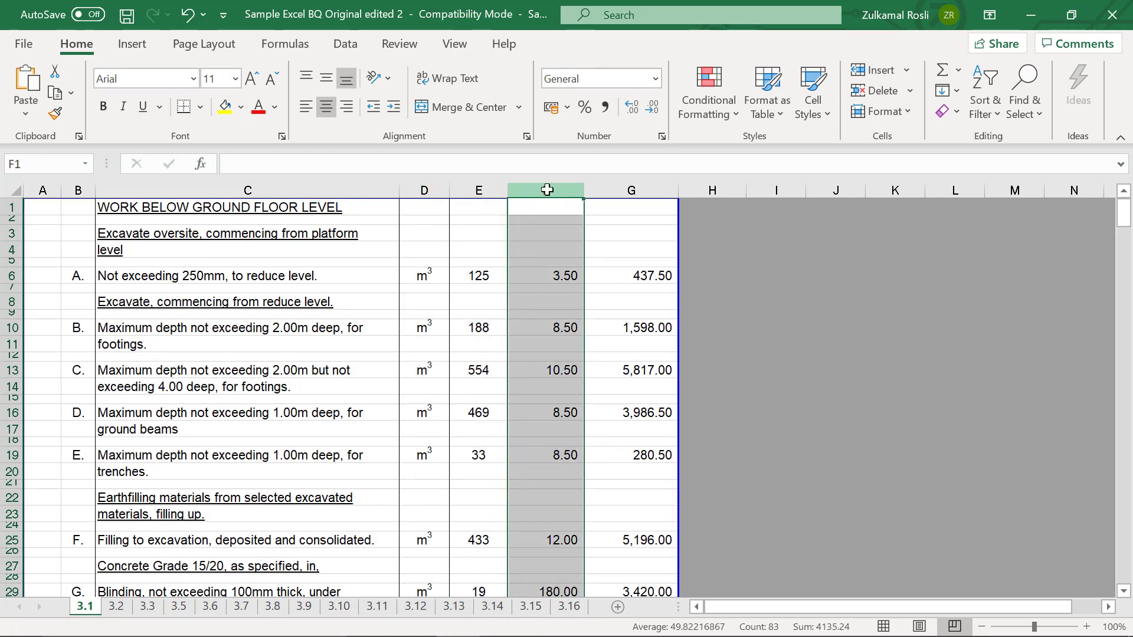
Switch back to BuildSpace in Chrome and map the import's Description to columns C to C and Unit to column D
{"action": "mouse_move", "coordinate": [312, 632]}
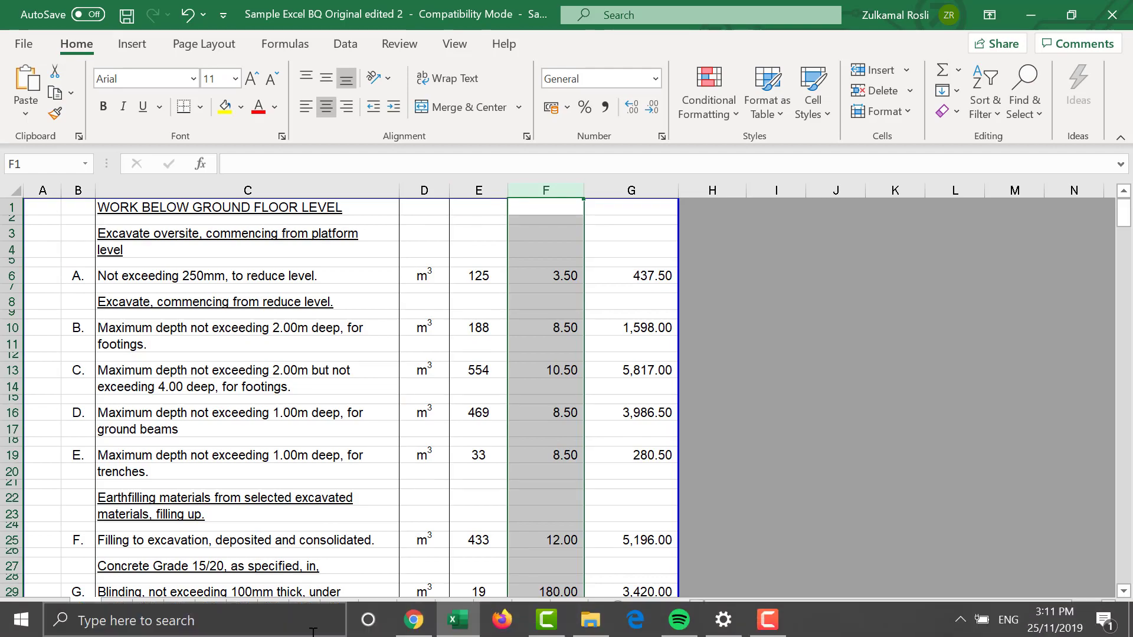
{"action": "left_click", "coordinate": [423, 632]}
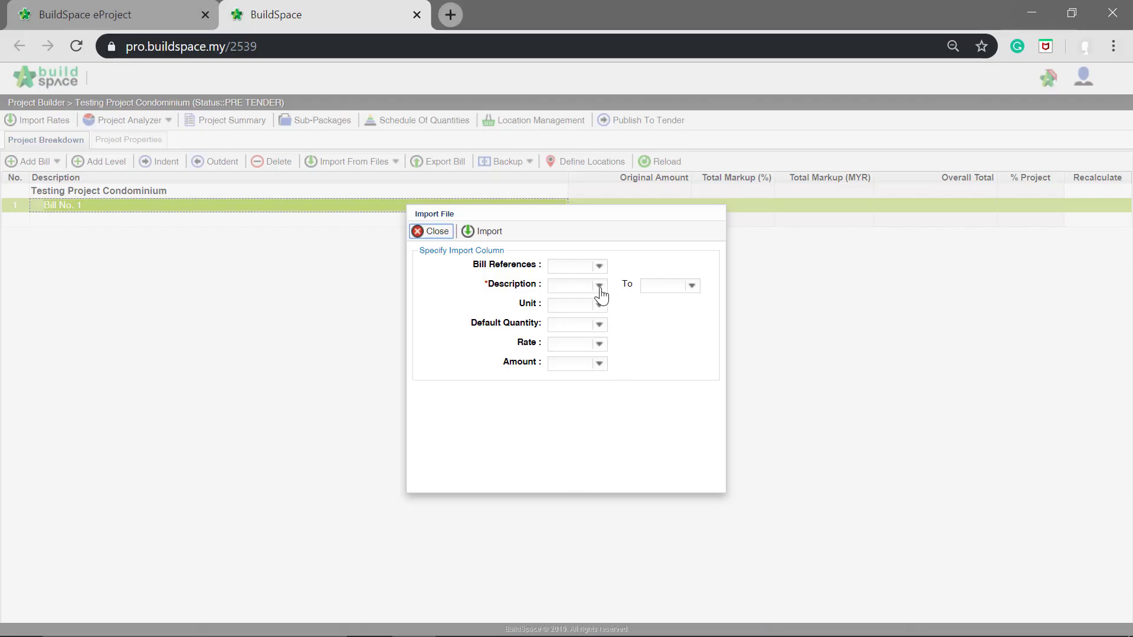
{"action": "left_click", "coordinate": [600, 289]}
{"action": "left_click", "coordinate": [581, 324]}
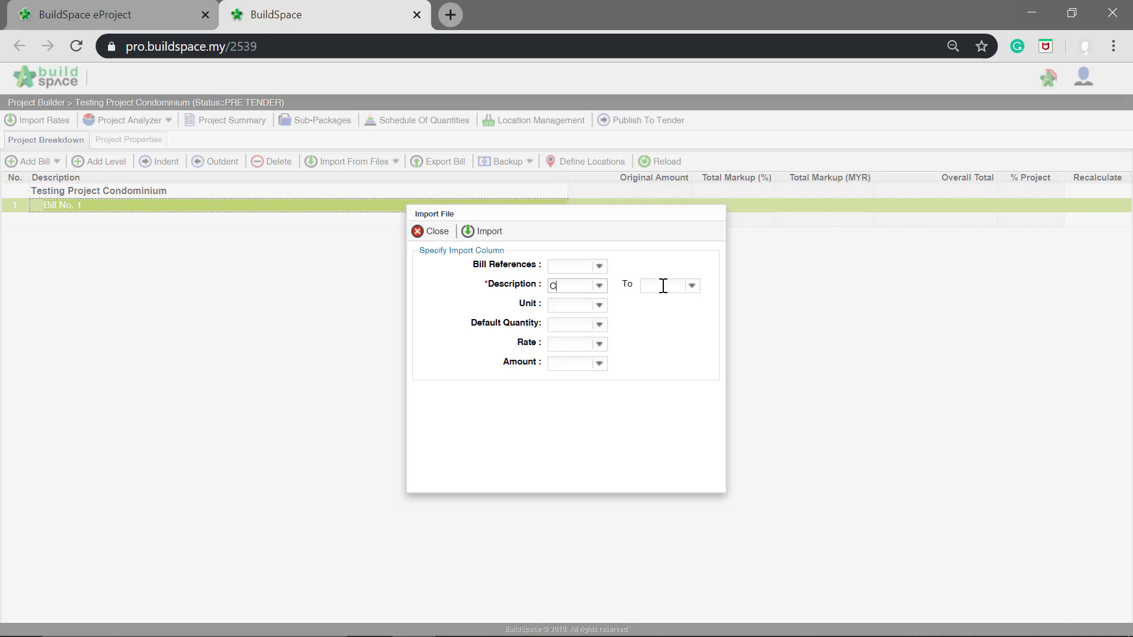
{"action": "left_click", "coordinate": [688, 294]}
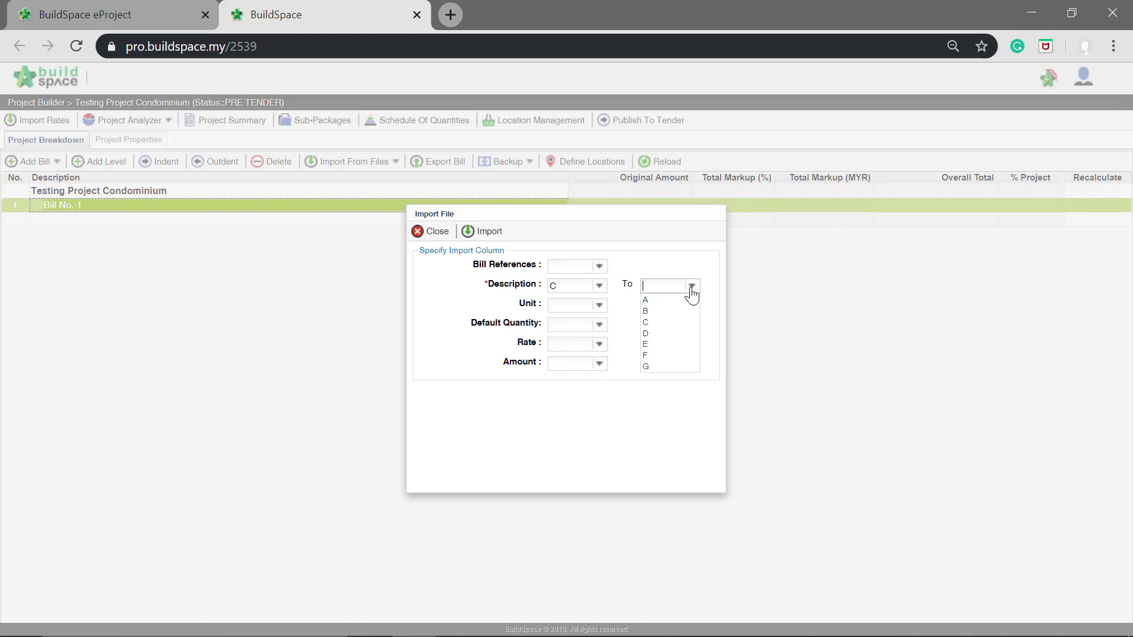
{"action": "left_click", "coordinate": [659, 330]}
{"action": "left_click", "coordinate": [596, 307]}
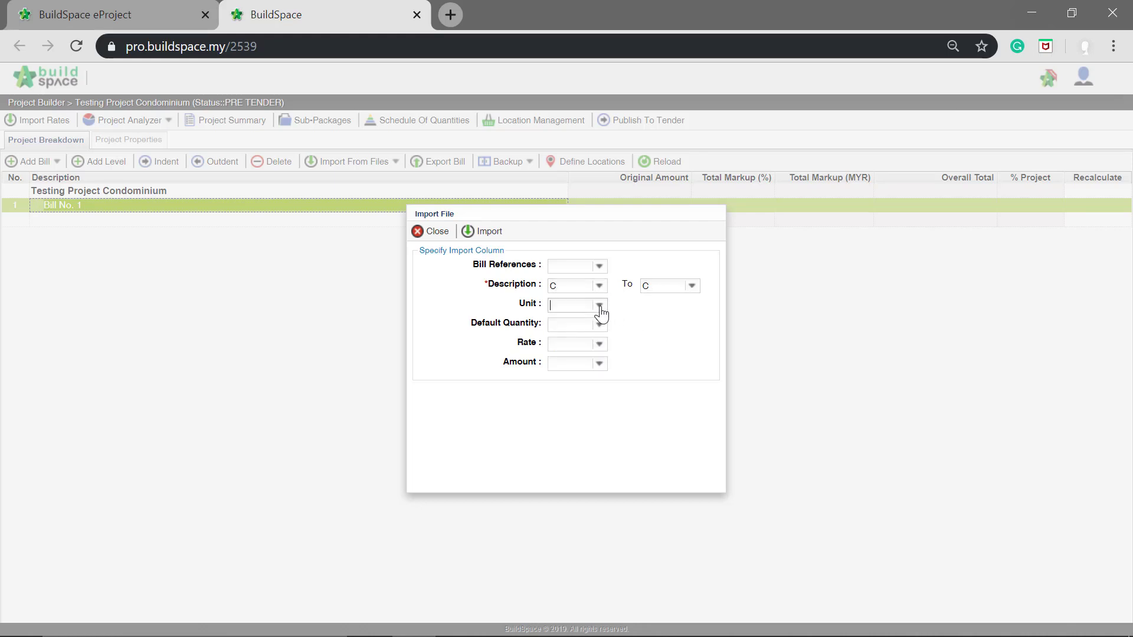
{"action": "left_click", "coordinate": [579, 353]}
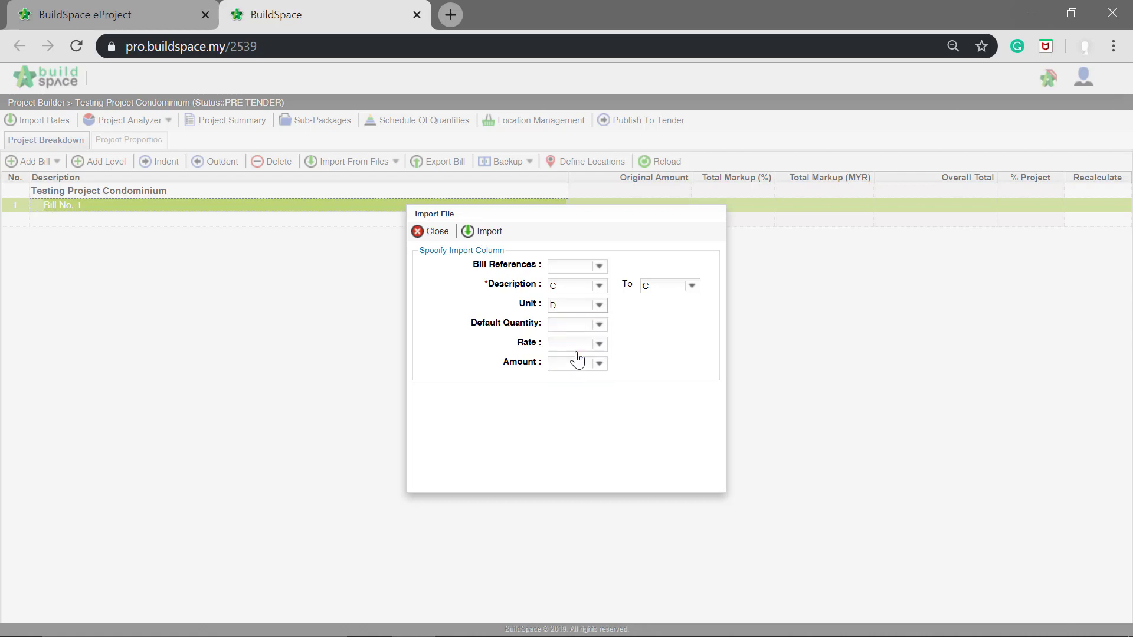
Map Default Quantity to column E and Rate to column F, and load the file with this column mapping
{"action": "left_click", "coordinate": [600, 325]}
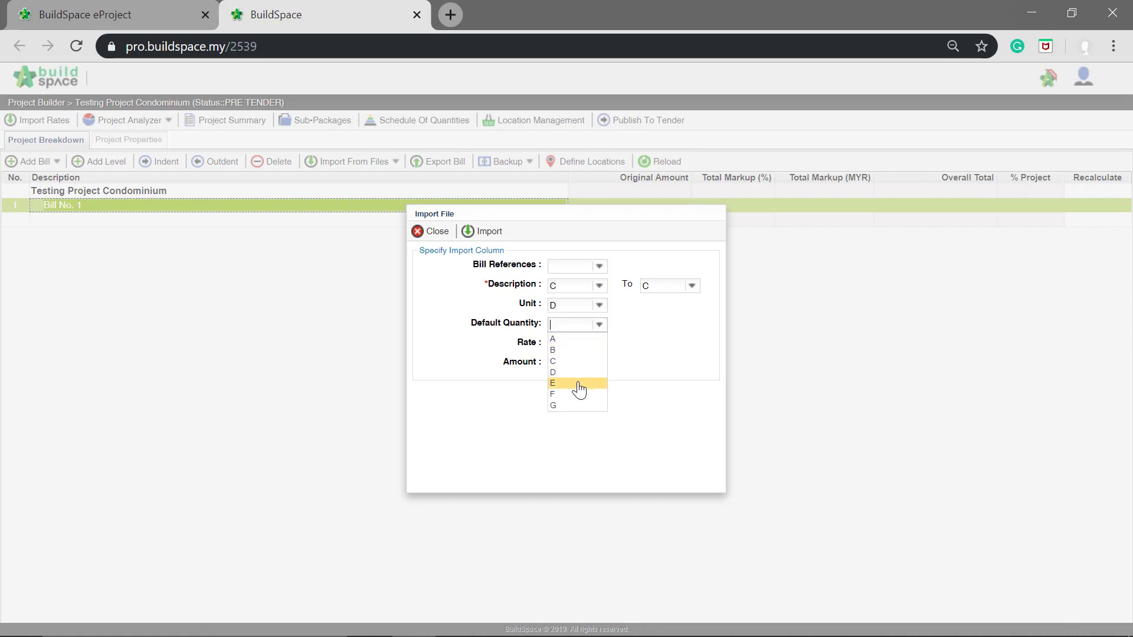
{"action": "left_click", "coordinate": [578, 383]}
{"action": "left_click", "coordinate": [599, 344]}
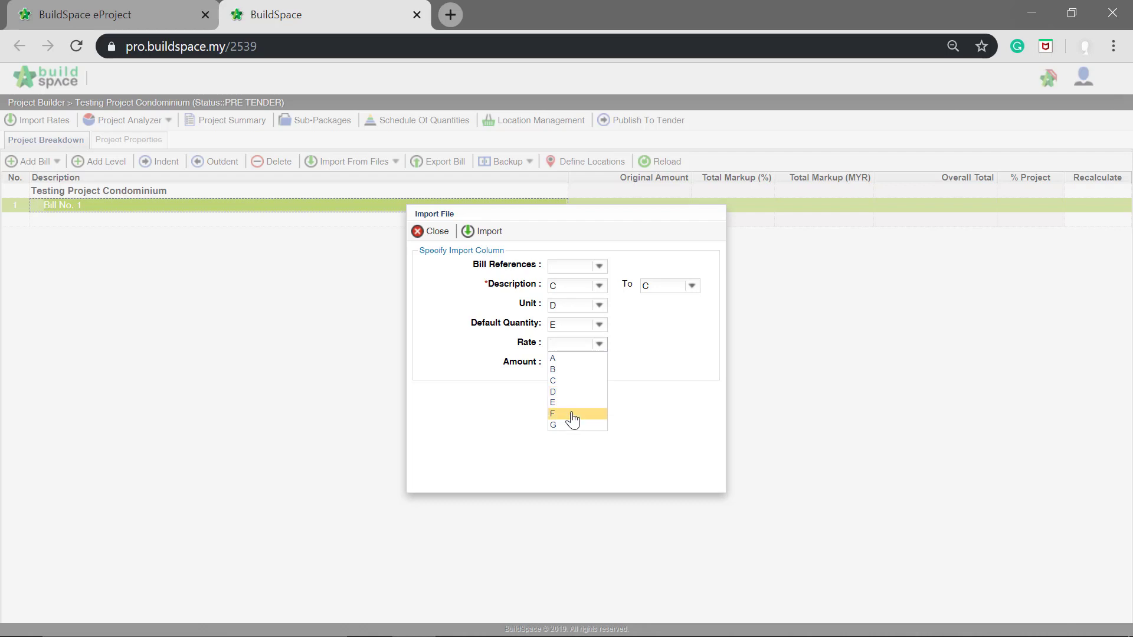
{"action": "left_click", "coordinate": [572, 416]}
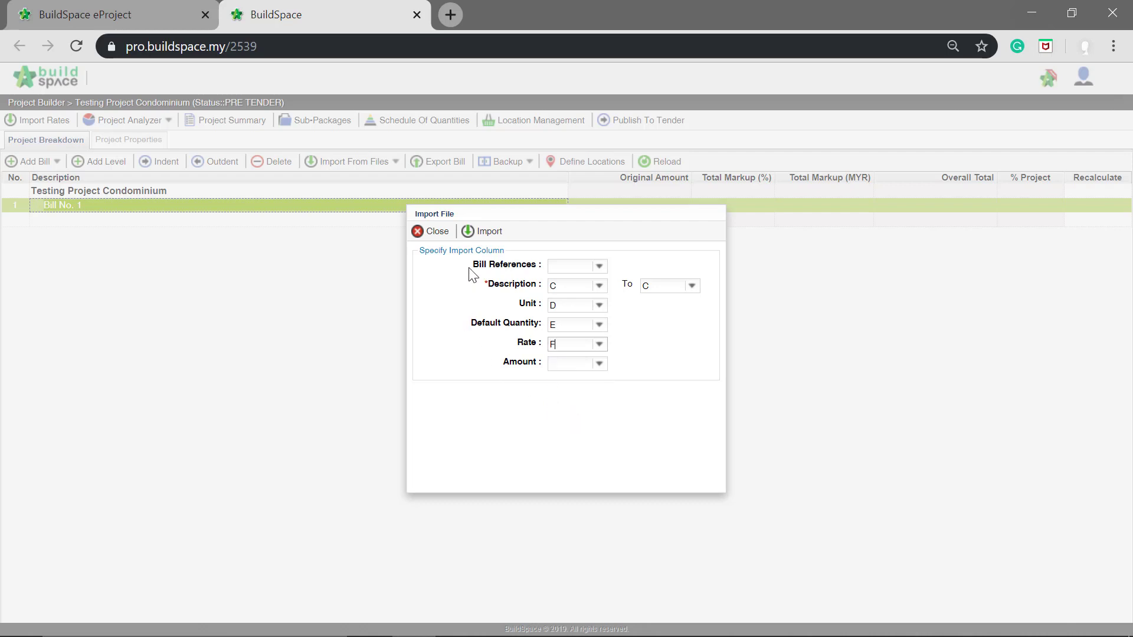
{"action": "left_click", "coordinate": [498, 234]}
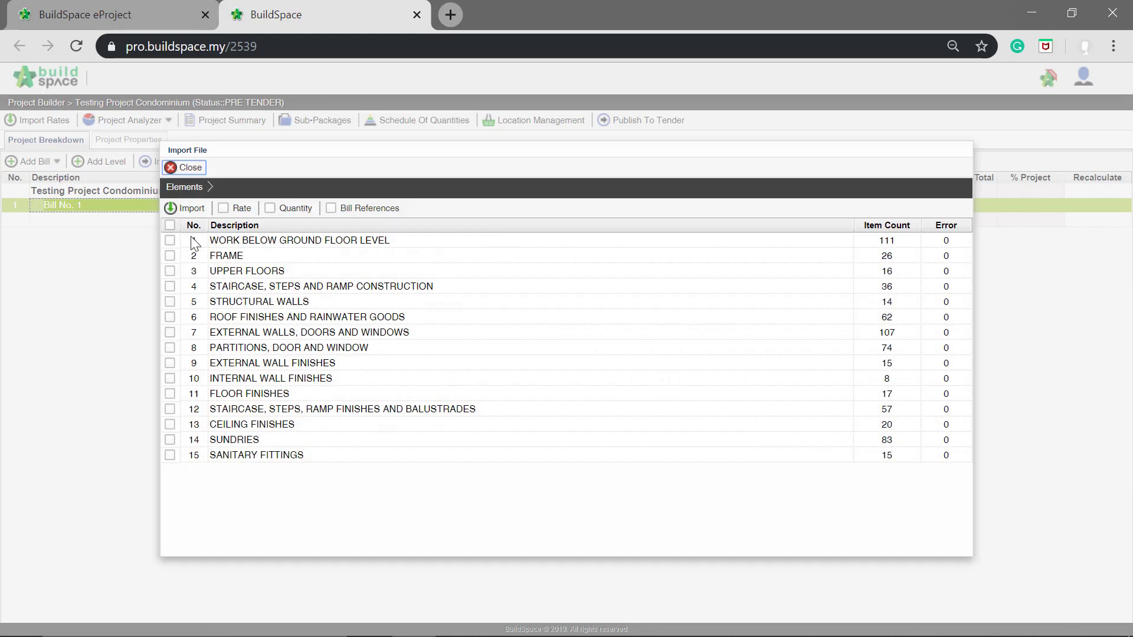
Mark elements 1, 2 and 4 to 7 for import one by one
{"action": "left_click", "coordinate": [170, 241]}
{"action": "left_click", "coordinate": [170, 256]}
{"action": "left_click", "coordinate": [170, 287]}
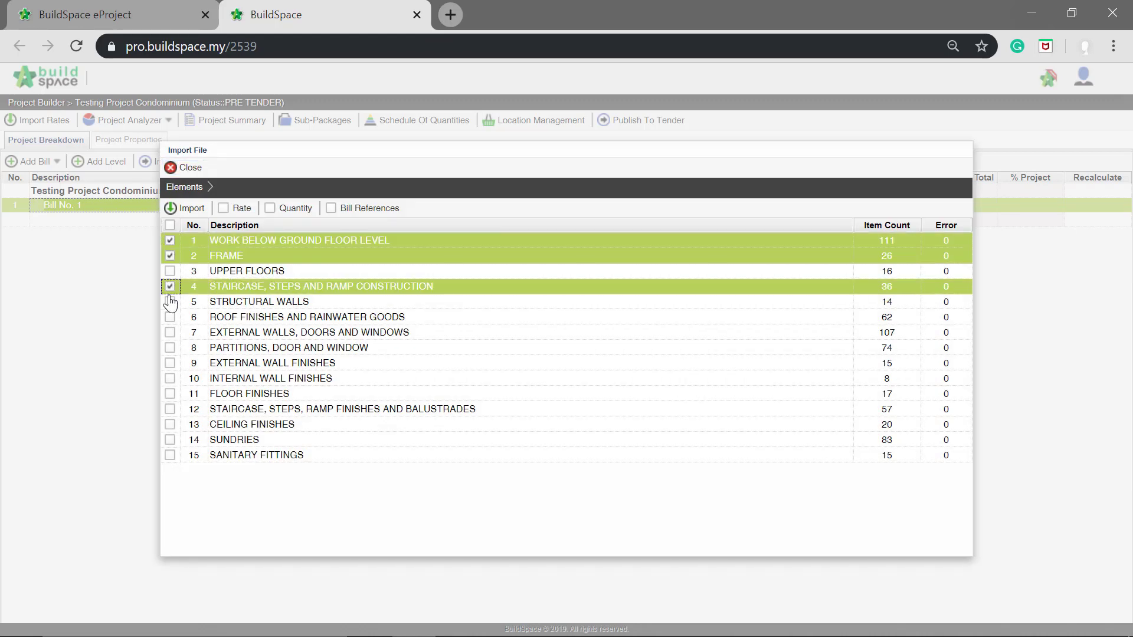
{"action": "left_click", "coordinate": [170, 306]}
{"action": "left_click", "coordinate": [170, 317]}
{"action": "left_click", "coordinate": [169, 332]}
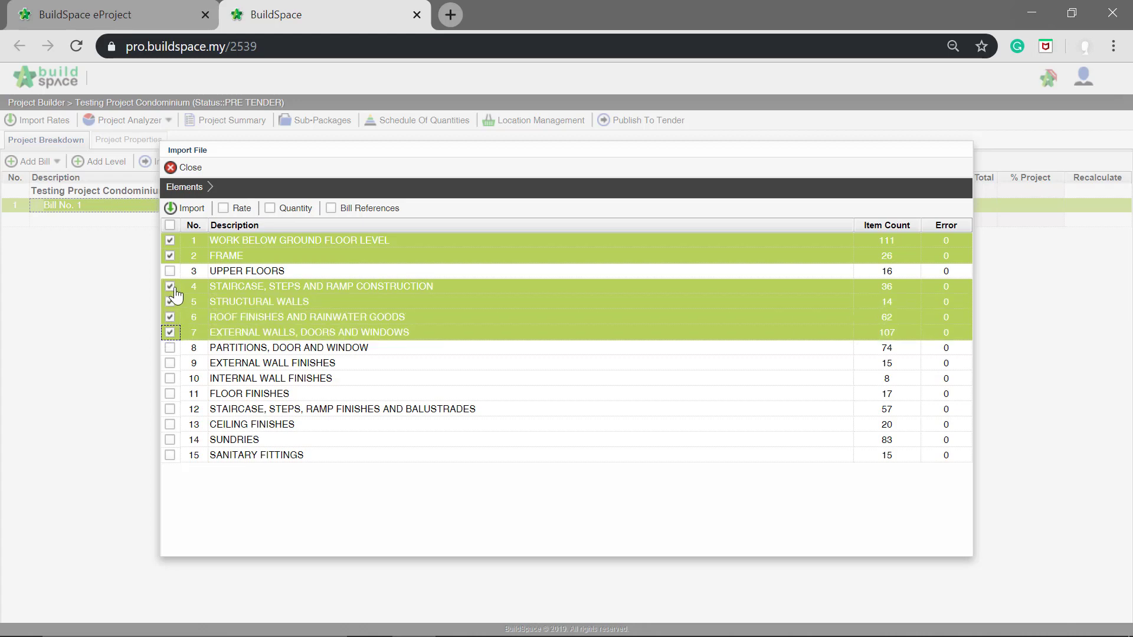
Import all listed elements into Bill No. 1 with their rates and quantities included
{"action": "left_click", "coordinate": [170, 226]}
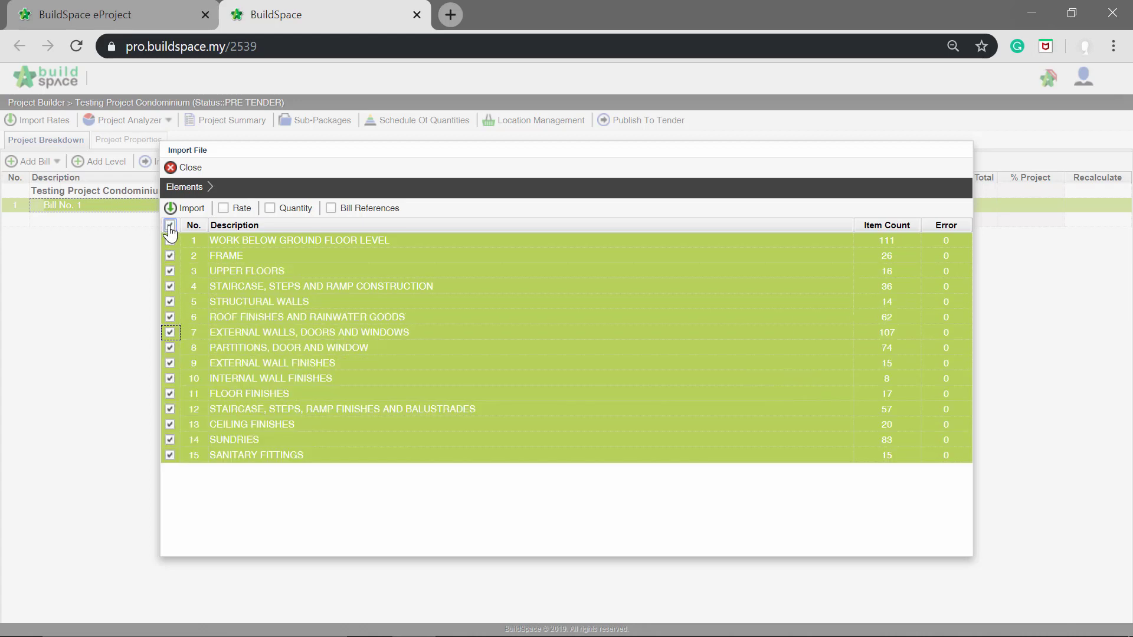
{"action": "left_click", "coordinate": [233, 212]}
{"action": "left_click", "coordinate": [272, 212]}
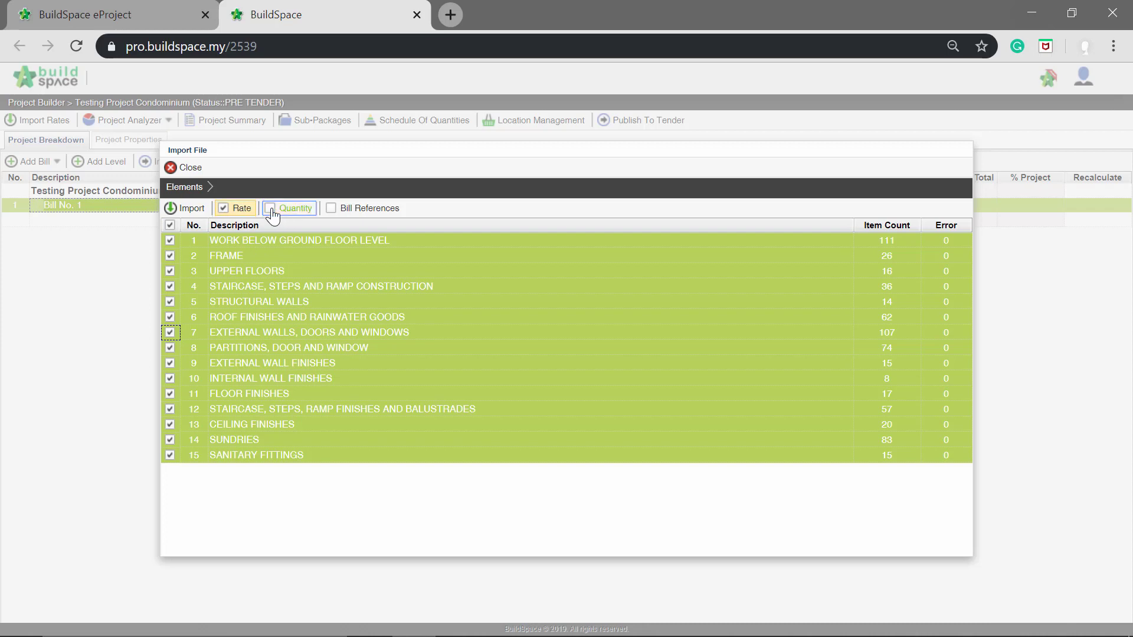
{"action": "left_click", "coordinate": [180, 209]}
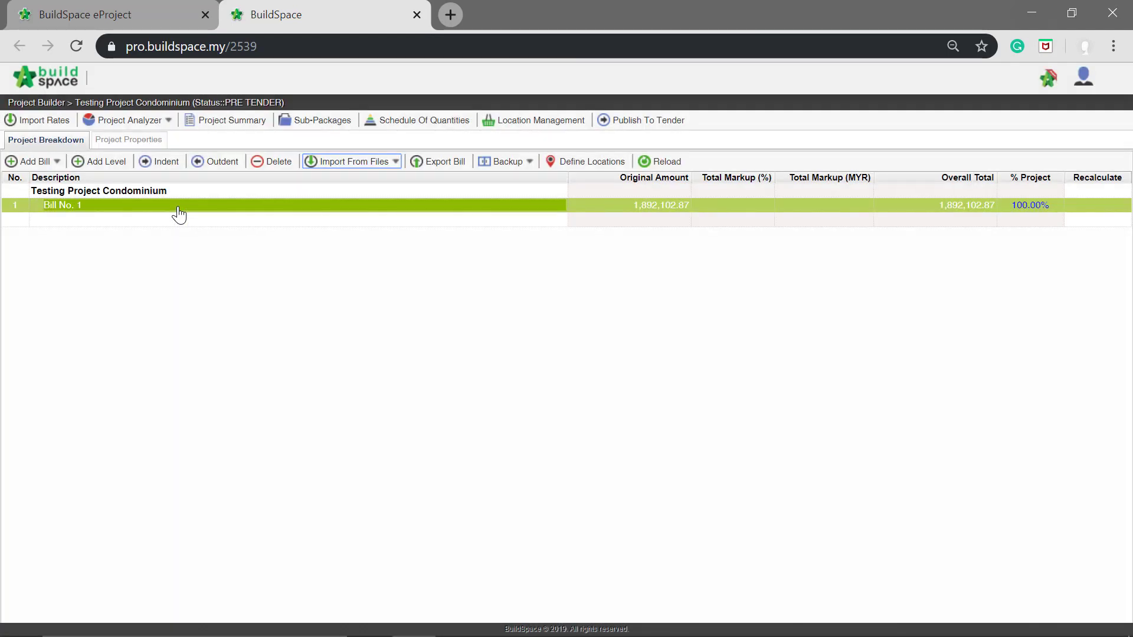
Review the imported elements of Bill No. 1 and the items under WORK BELOW GROUND FLOOR LEVEL, and return to the project breakdown
{"action": "double_click", "coordinate": [178, 208]}
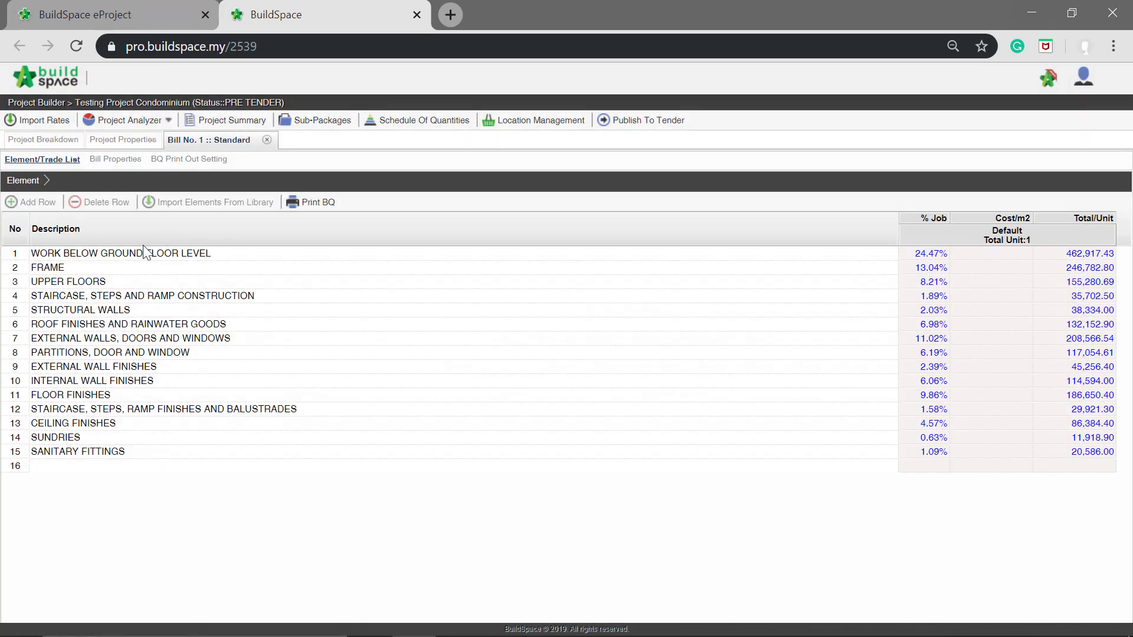
{"action": "double_click", "coordinate": [205, 255]}
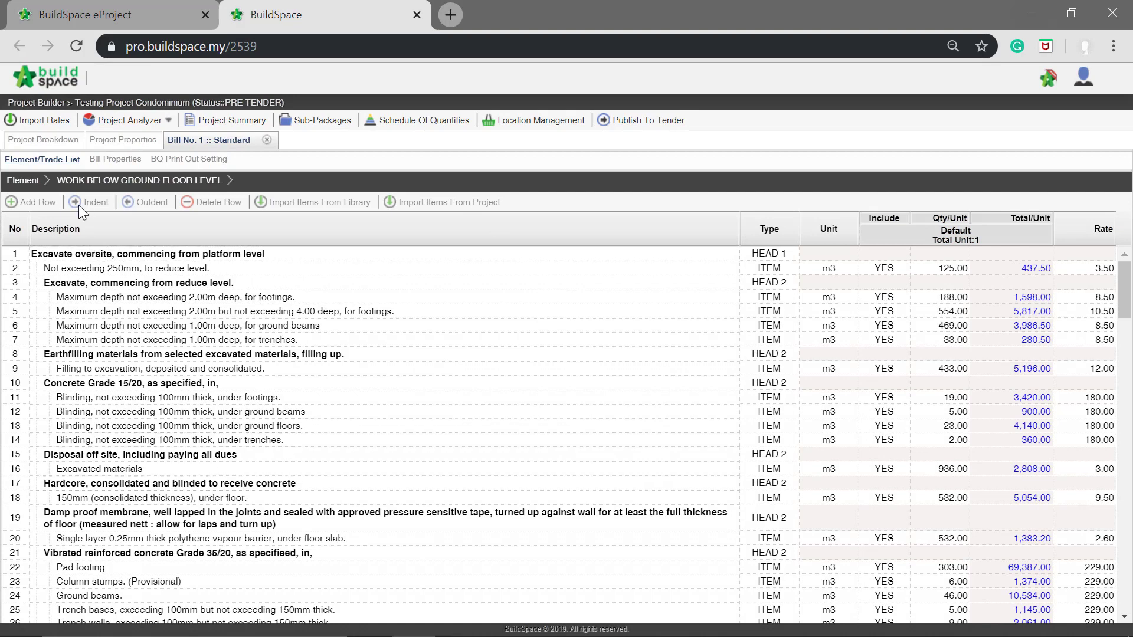
{"action": "left_click", "coordinate": [67, 145]}
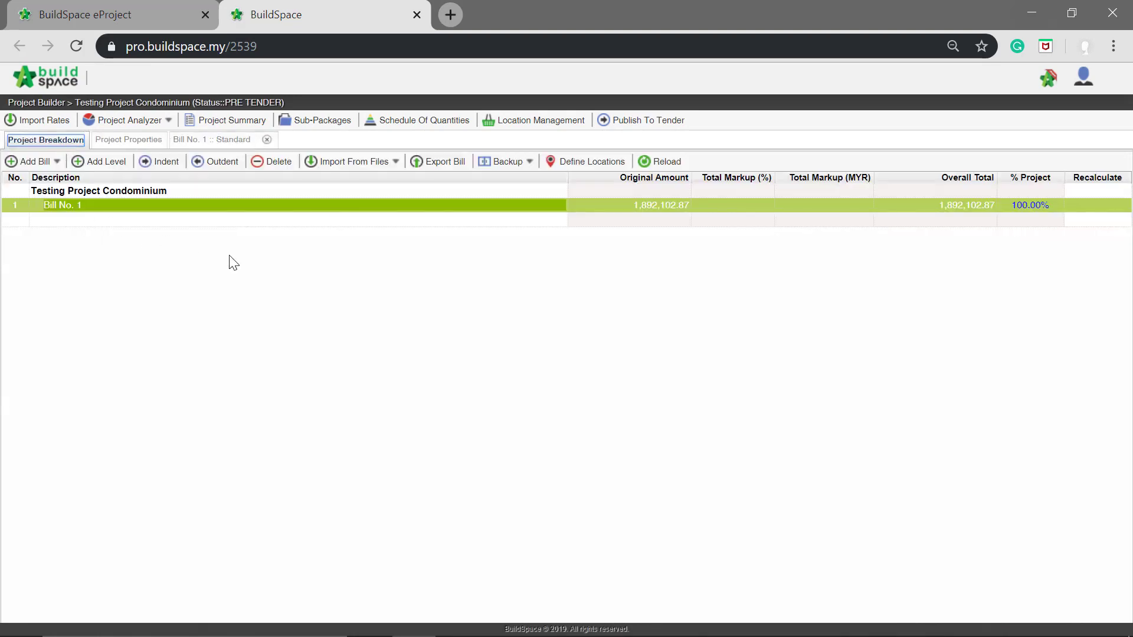
Publish the Testing Project Condominium project to tender, accepting the project lock and bill reference generation
{"action": "left_click", "coordinate": [674, 131]}
{"action": "left_click", "coordinate": [673, 124]}
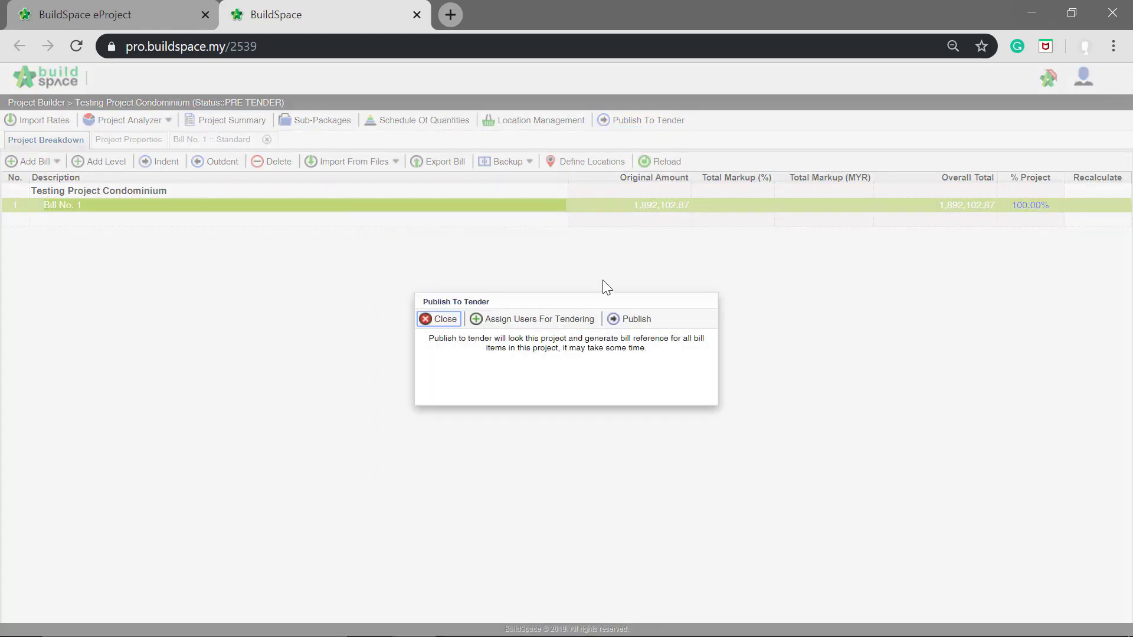
{"action": "left_click", "coordinate": [641, 322]}
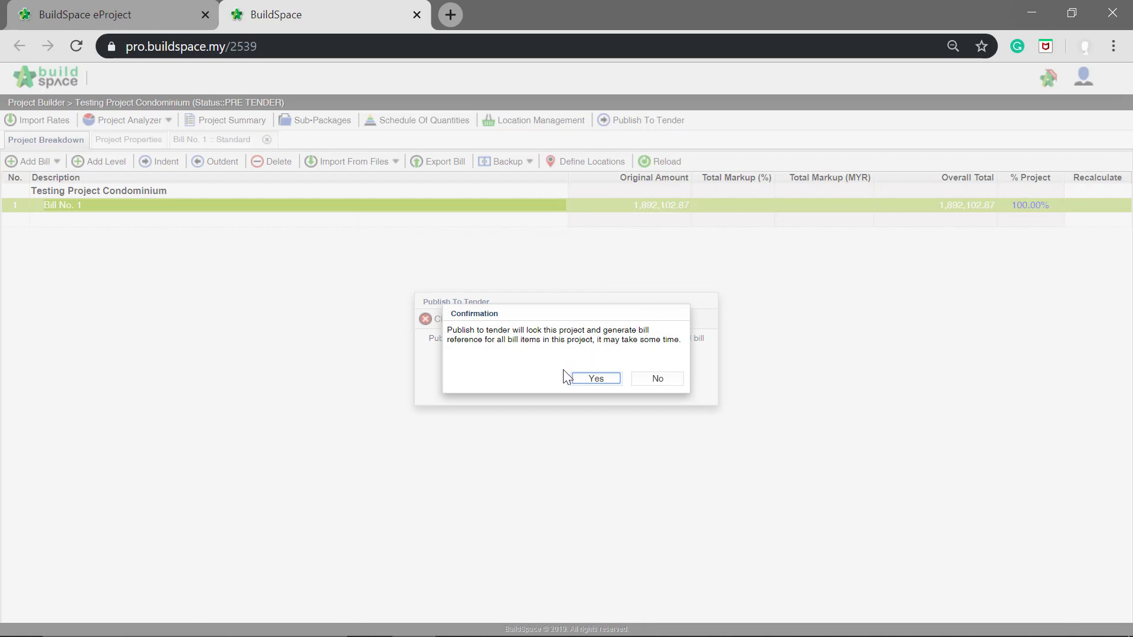
{"action": "left_click", "coordinate": [599, 380]}
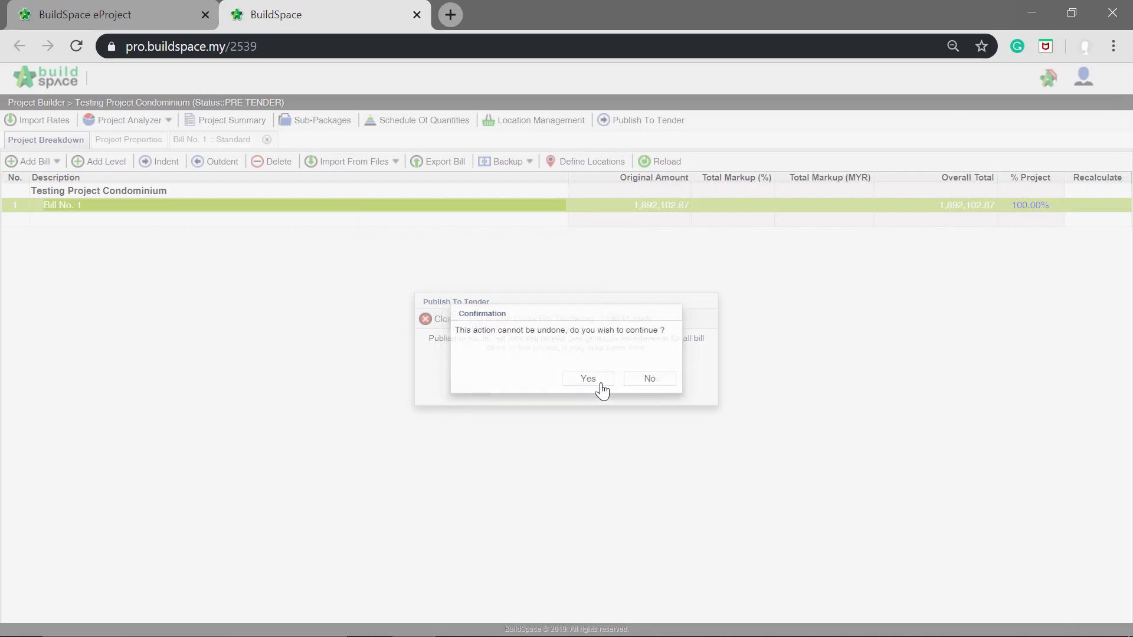
{"action": "left_click", "coordinate": [602, 391]}
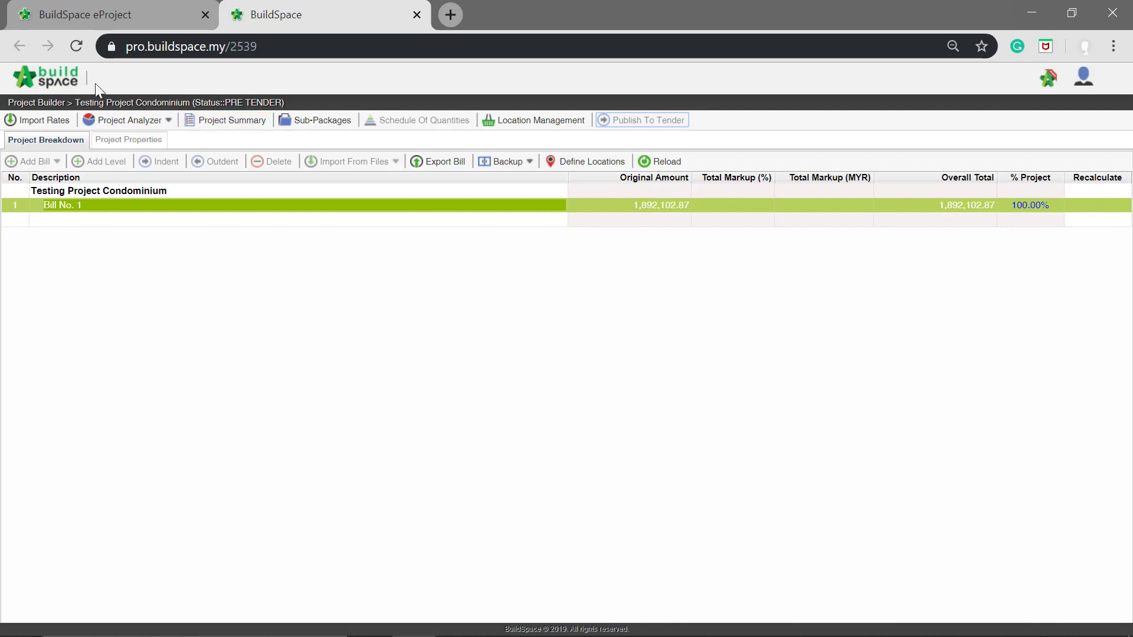
Go to the Tendering module and open the tenderers view for Testing Project Condominium
{"action": "left_click", "coordinate": [44, 82]}
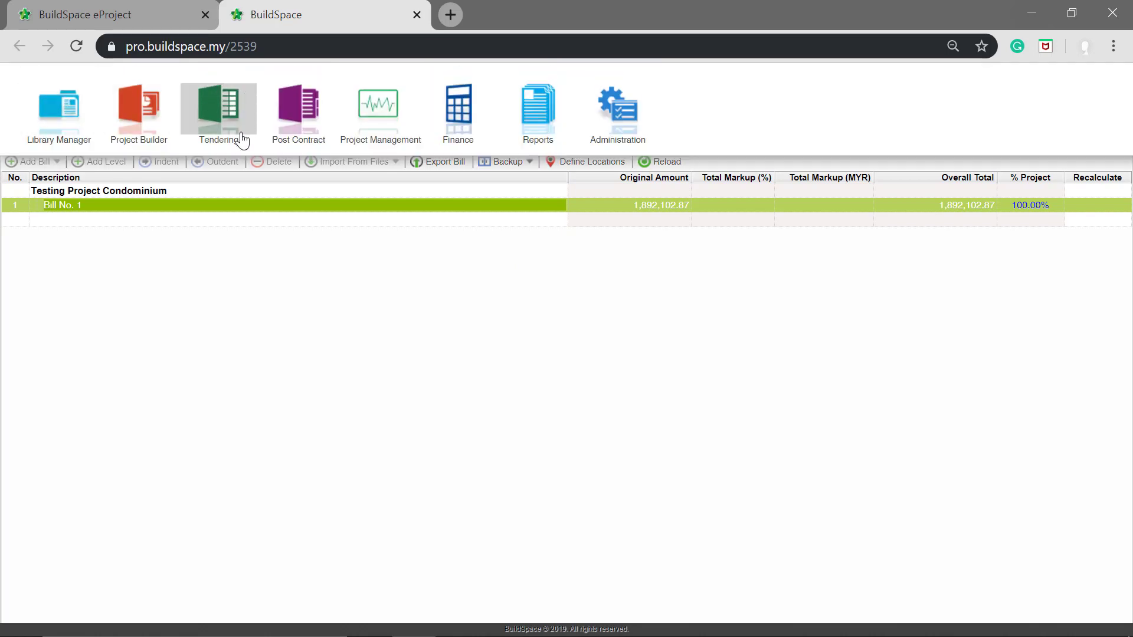
{"action": "left_click", "coordinate": [208, 119]}
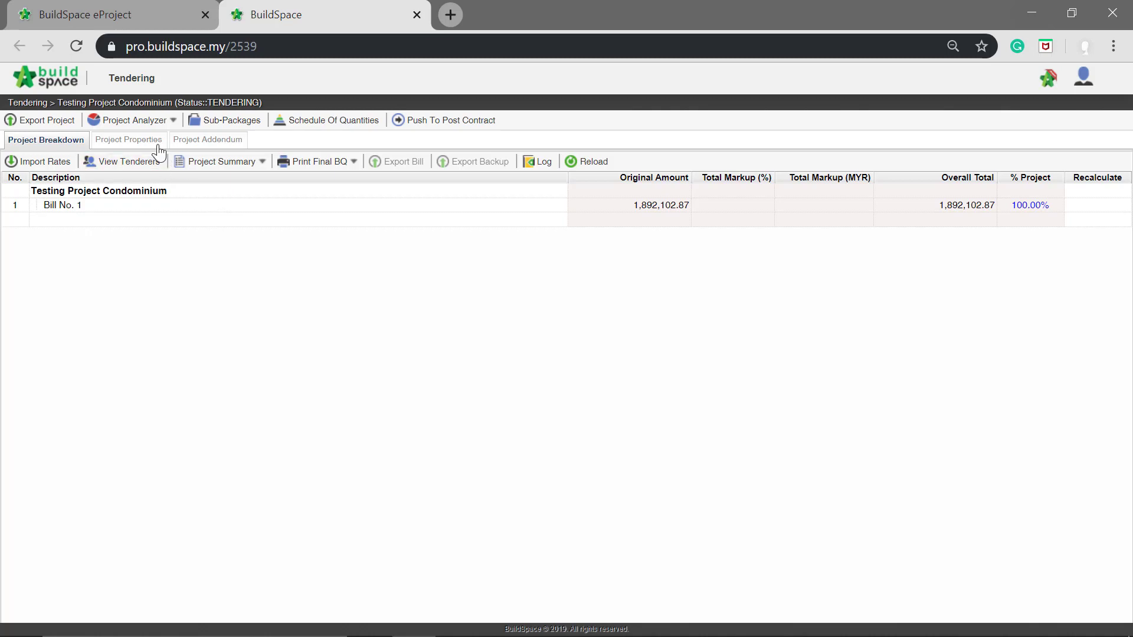
{"action": "left_click", "coordinate": [130, 166]}
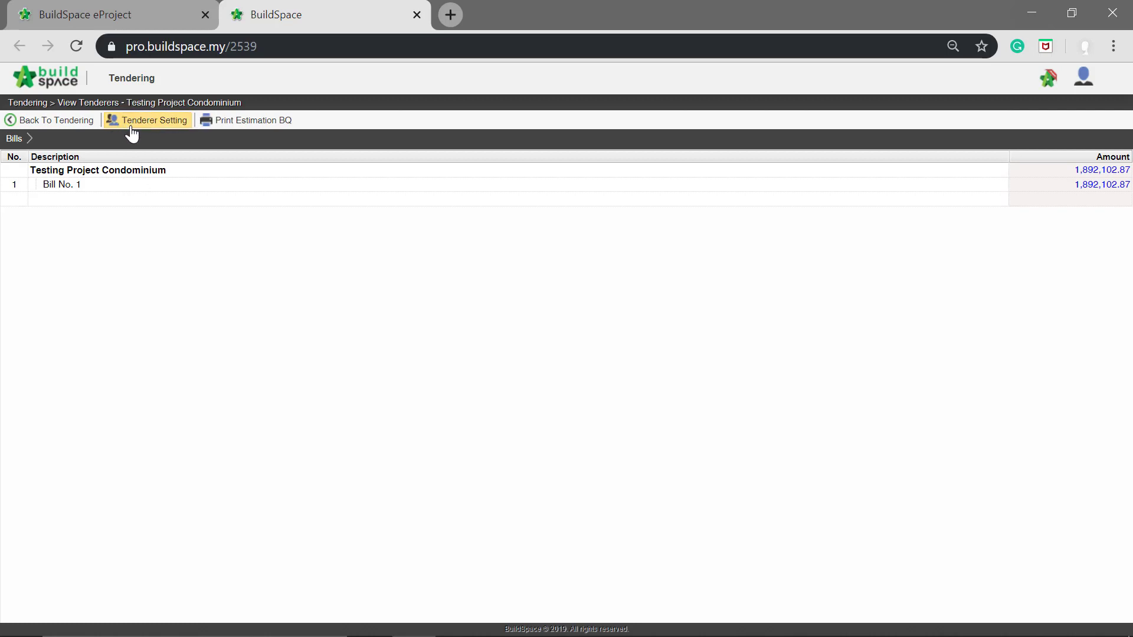
Assign Buildspace Contractor 1 to the project in the tenderer settings and mark it as the selected contractor
{"action": "left_click", "coordinate": [165, 125]}
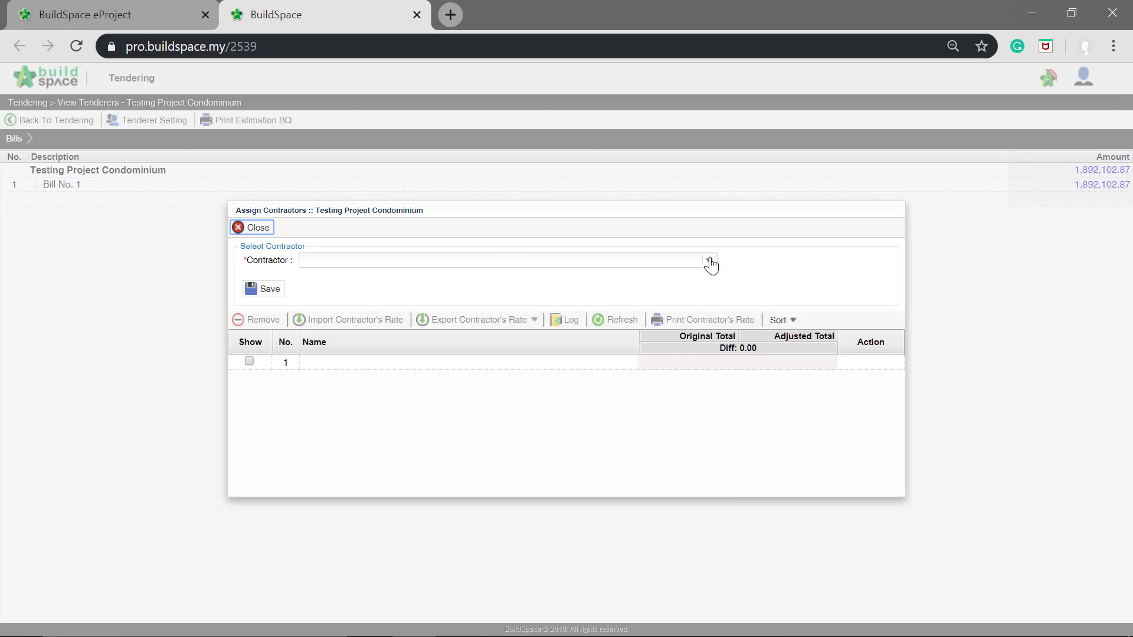
{"action": "left_click", "coordinate": [662, 260]}
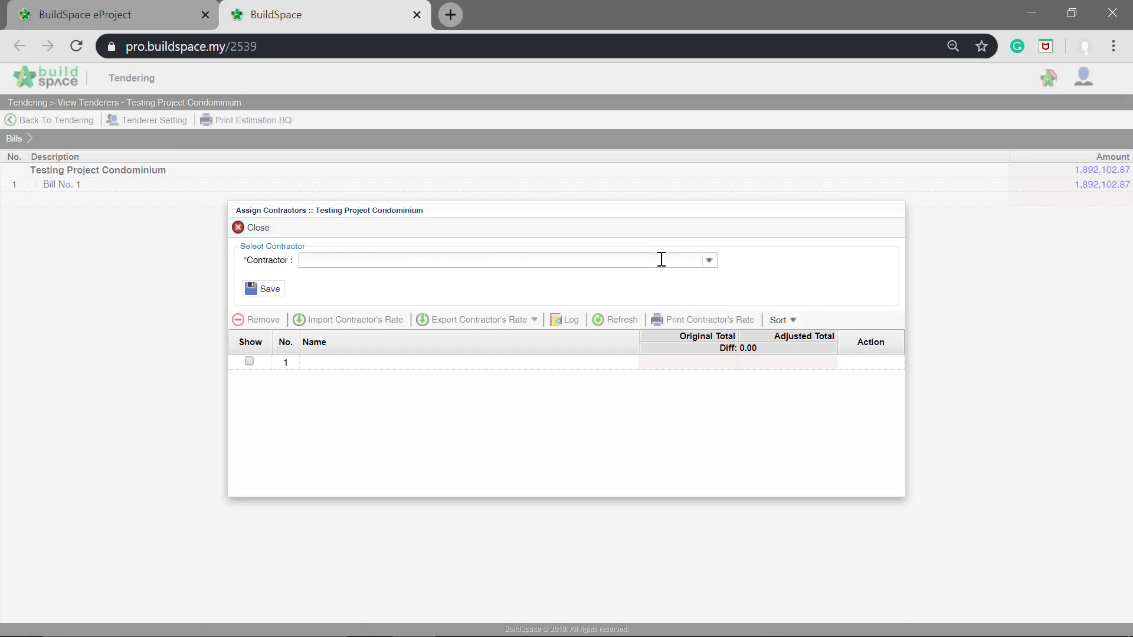
{"action": "type", "text": "builds"}
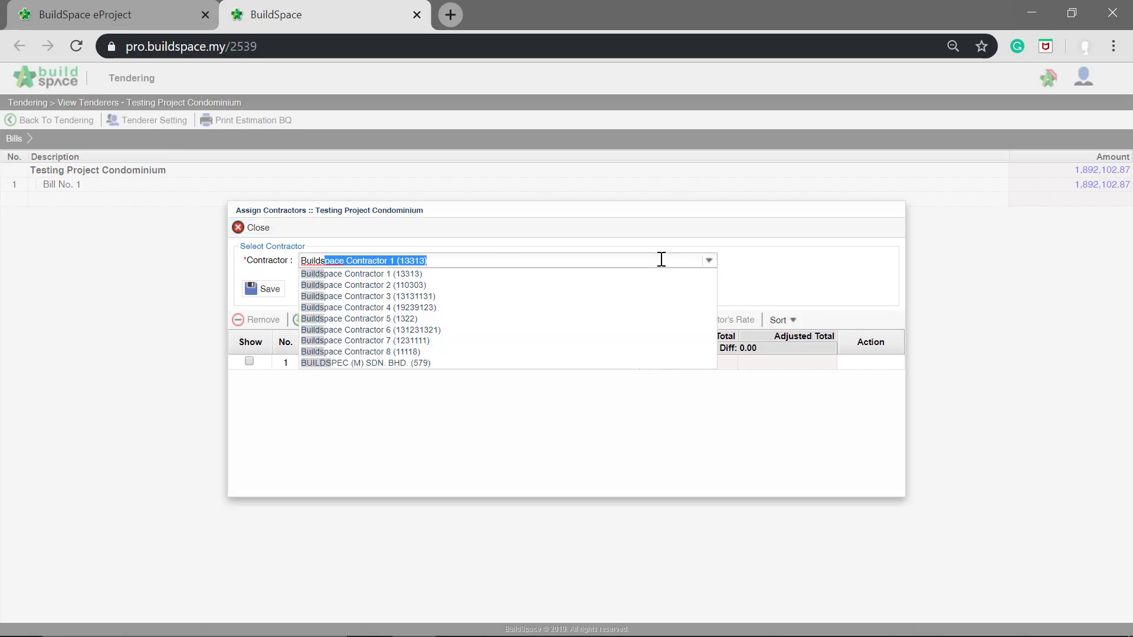
{"action": "left_click", "coordinate": [478, 285]}
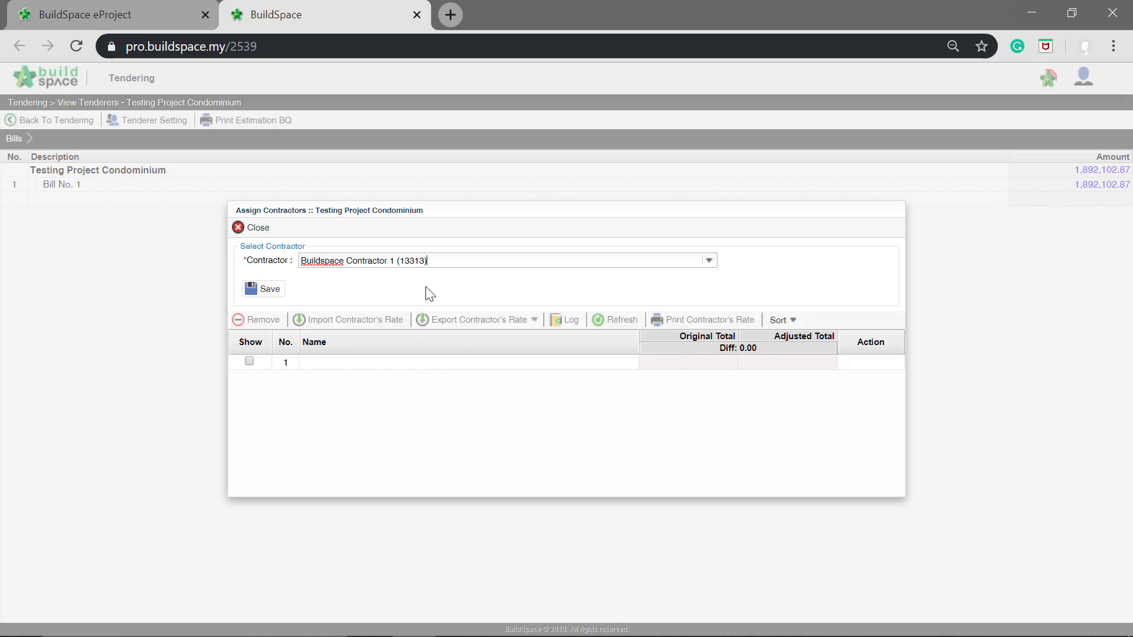
{"action": "left_click", "coordinate": [262, 299]}
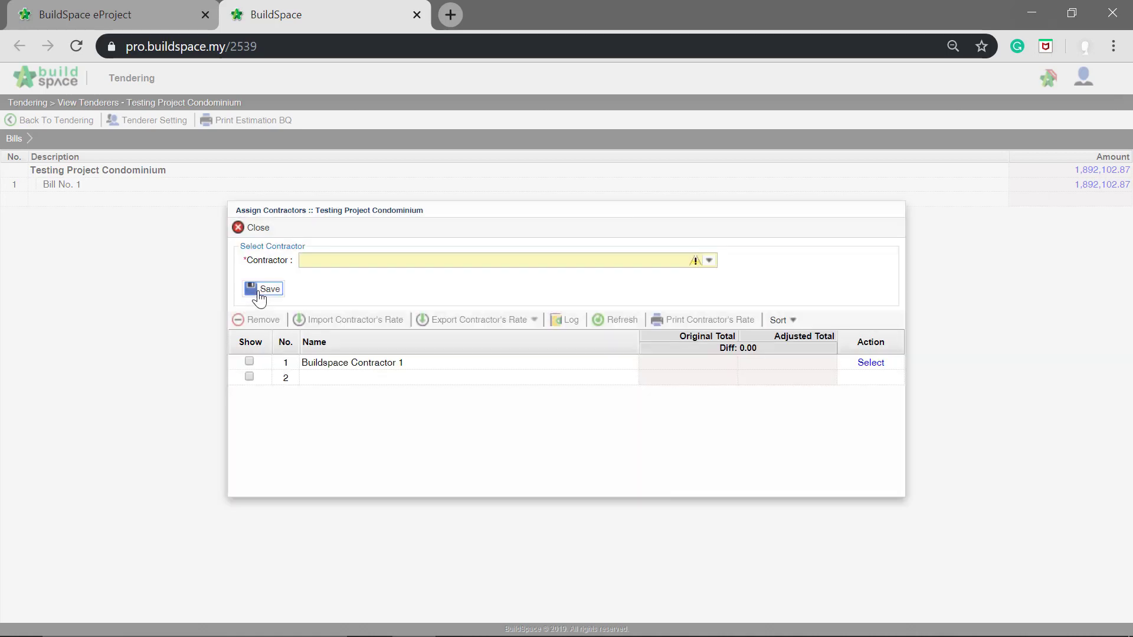
{"action": "left_click", "coordinate": [871, 362]}
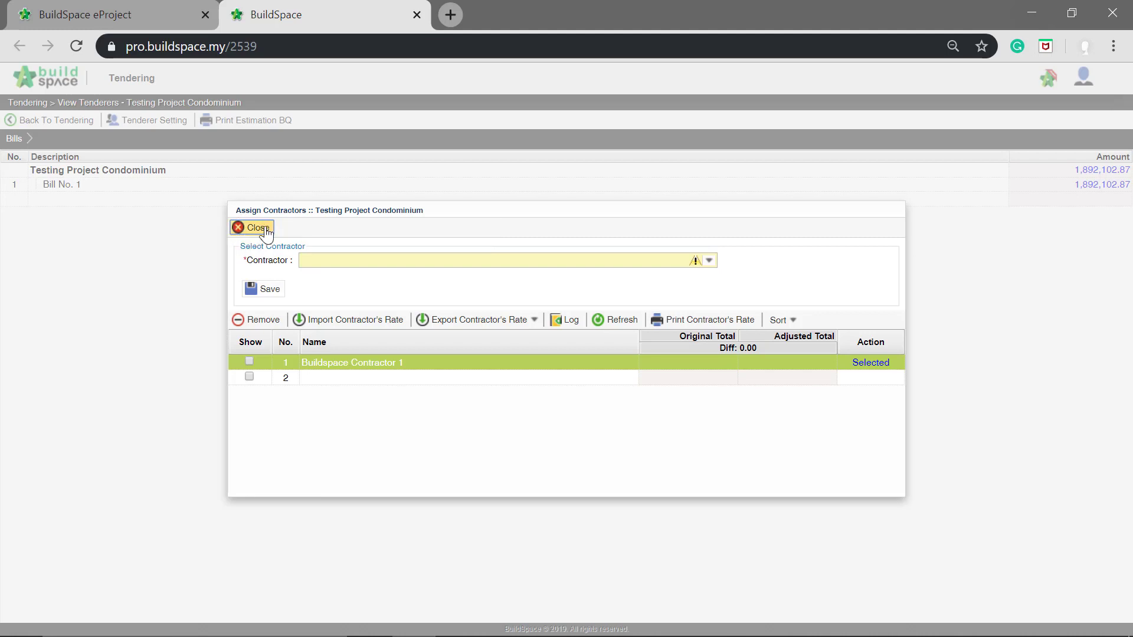
Close the contractor assignment, return to the project breakdown and open the publish requirement check for pushing Testing Project Condominium to post contract
{"action": "left_click", "coordinate": [258, 228]}
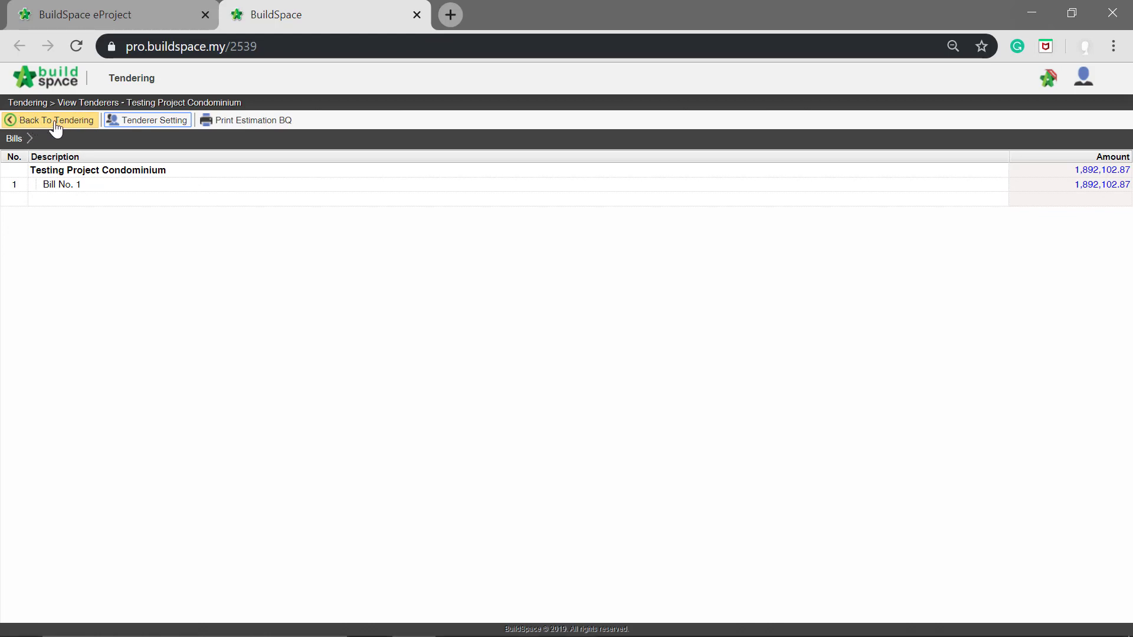
{"action": "left_click", "coordinate": [20, 124]}
{"action": "left_click", "coordinate": [452, 122]}
Try to publish the project to post contract using the estimation rates
{"action": "left_click", "coordinate": [531, 270]}
{"action": "mouse_move", "coordinate": [602, 313]}
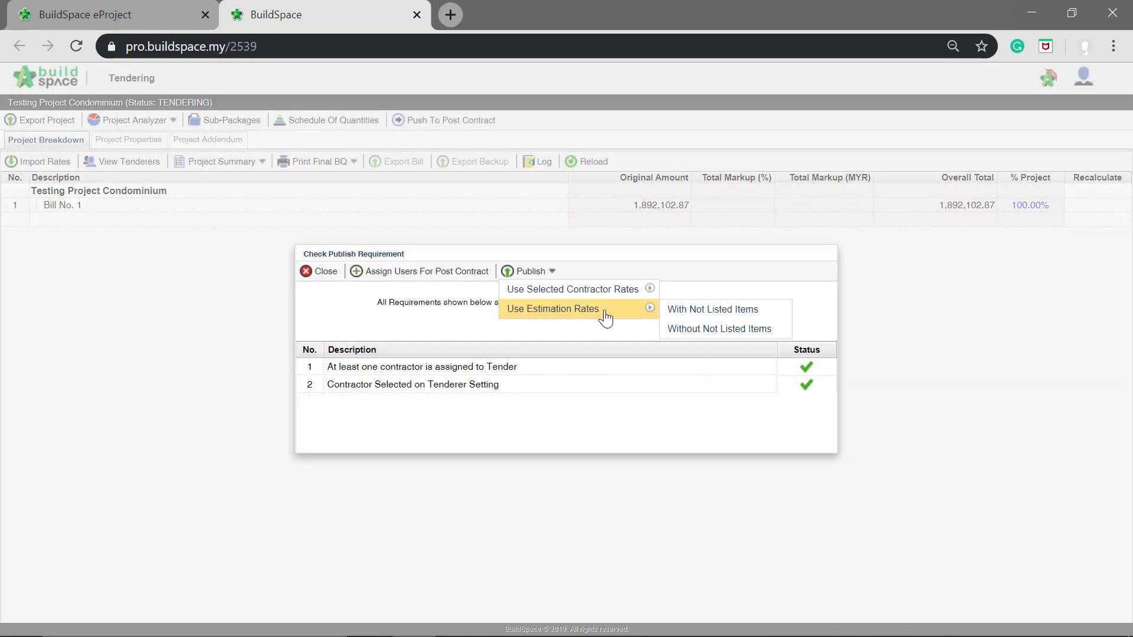
{"action": "left_click", "coordinate": [736, 320]}
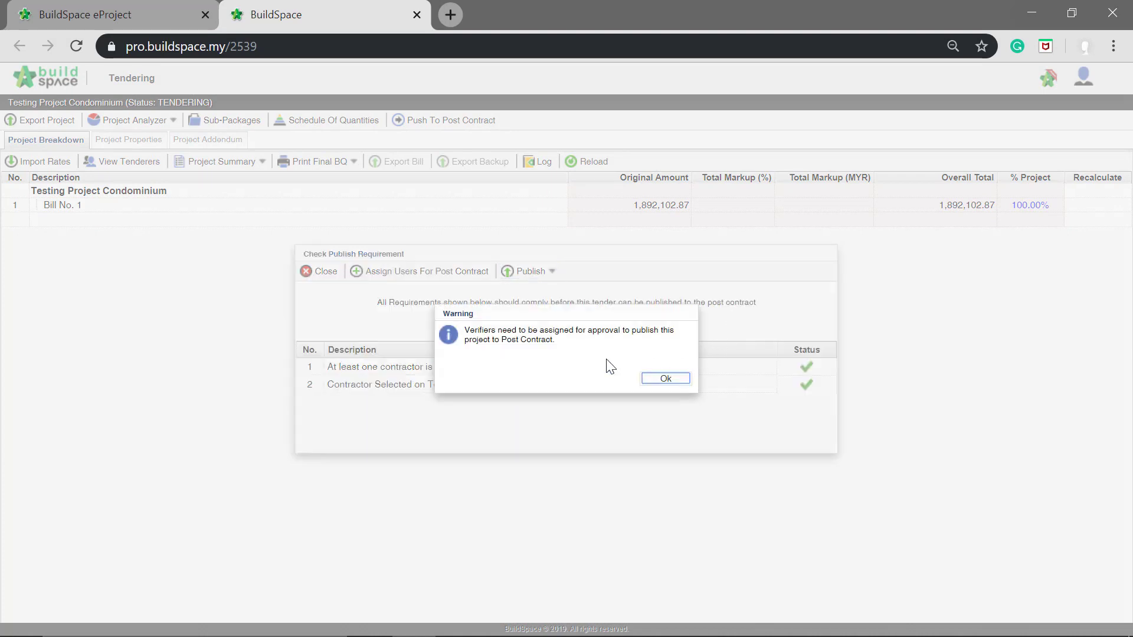
{"action": "left_click", "coordinate": [664, 380]}
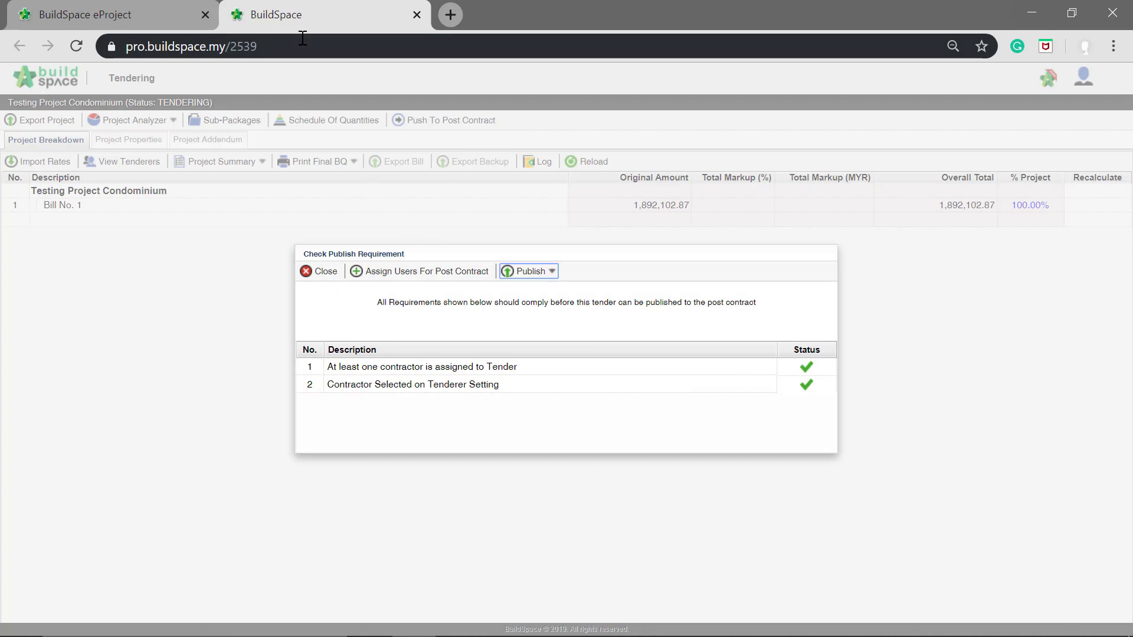
Switch to BuildSpace eProject and open the Contract Management user permissions for the Publish to Post Contract module
{"action": "left_click", "coordinate": [108, 16]}
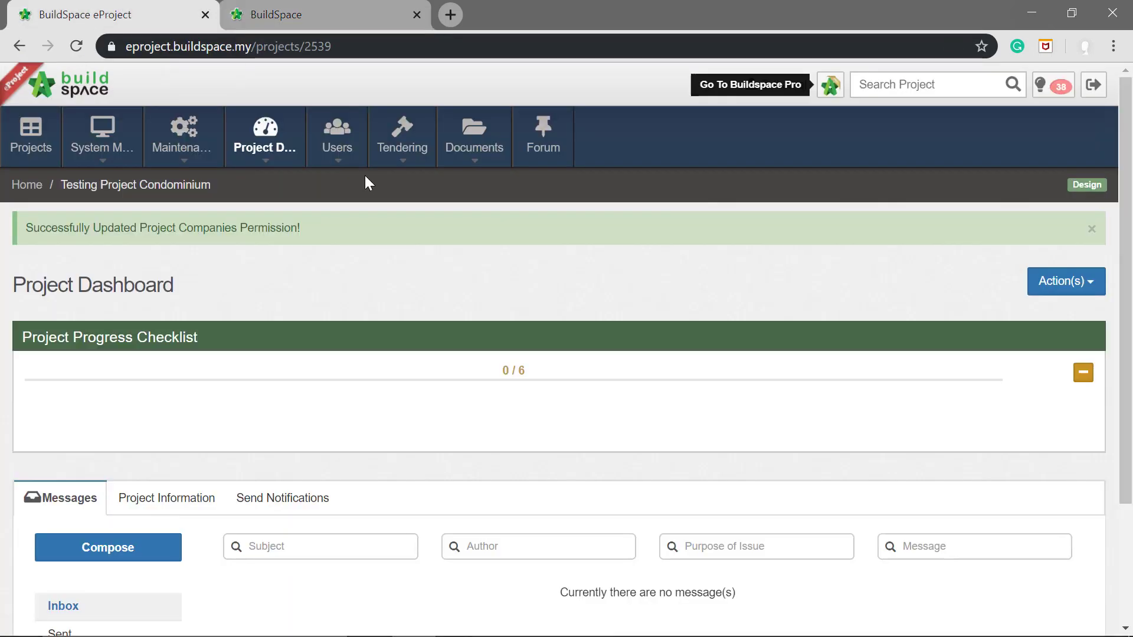
{"action": "left_click", "coordinate": [349, 163]}
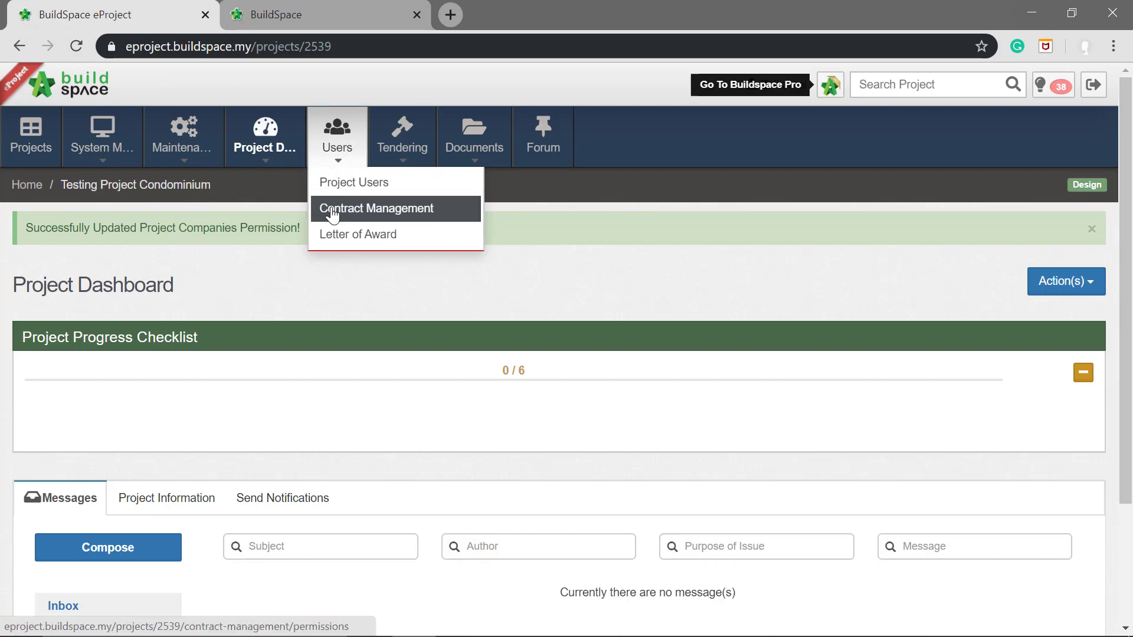
{"action": "left_click", "coordinate": [422, 216]}
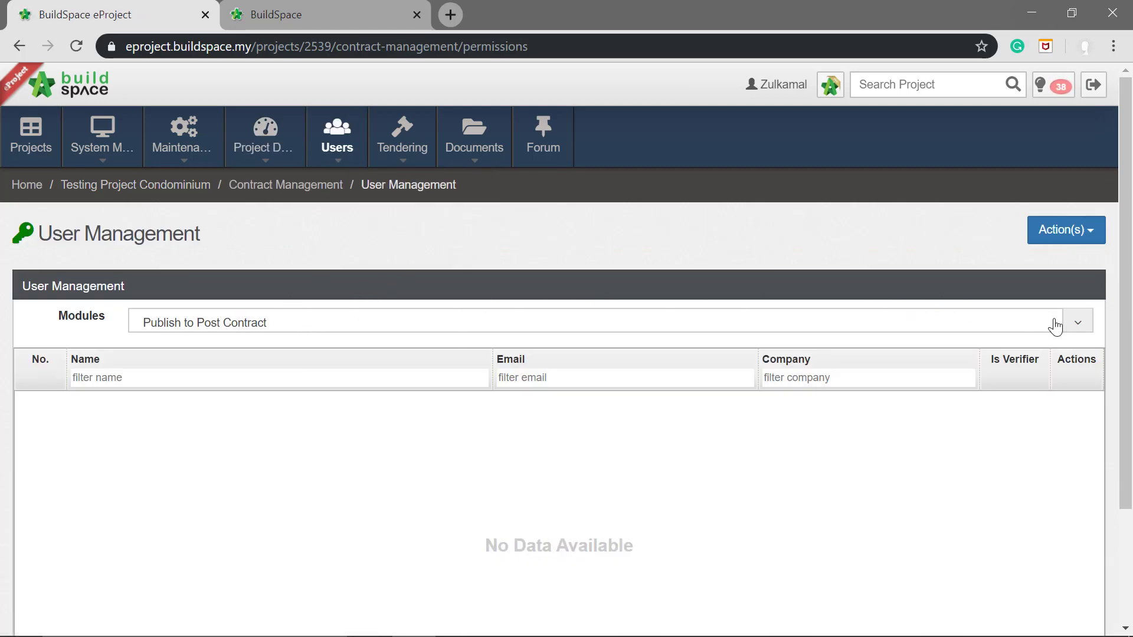
{"action": "left_click", "coordinate": [1074, 325]}
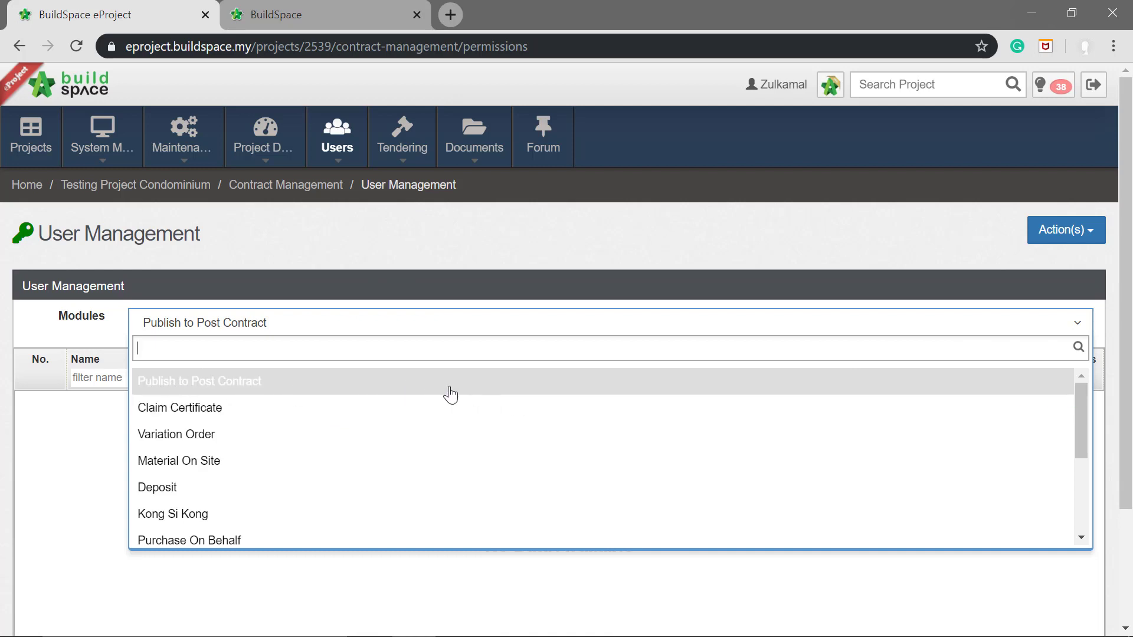
{"action": "left_click", "coordinate": [291, 385]}
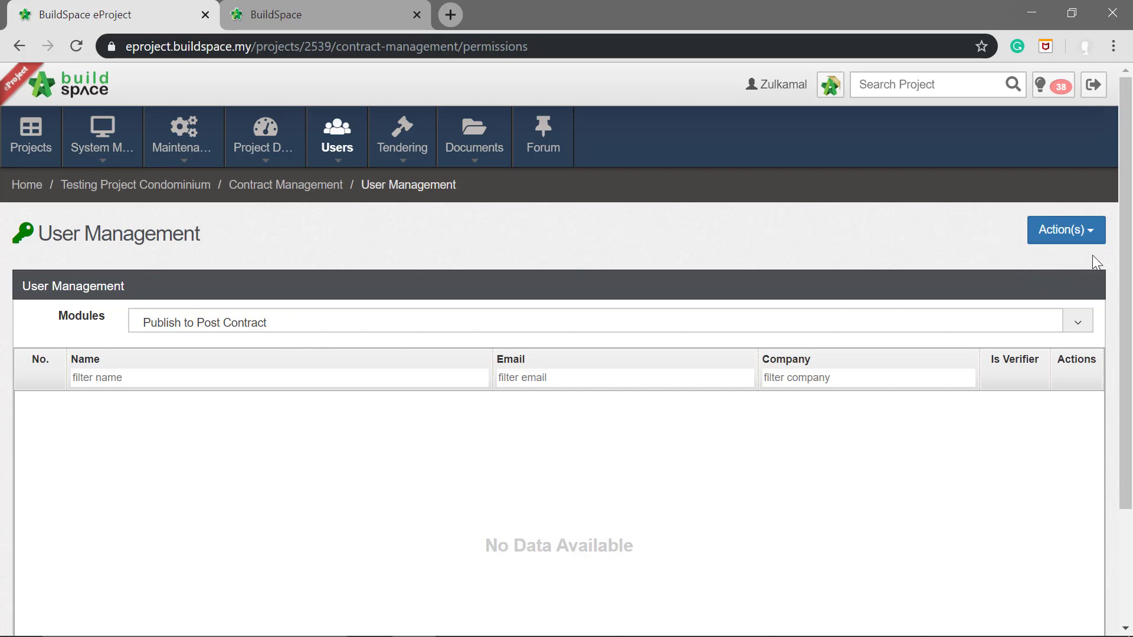
Assign the first listed Eco Sanctuary Sdn Bhd user to the Publish to Post Contract module and mark that user as a verifier
{"action": "left_click", "coordinate": [1060, 233]}
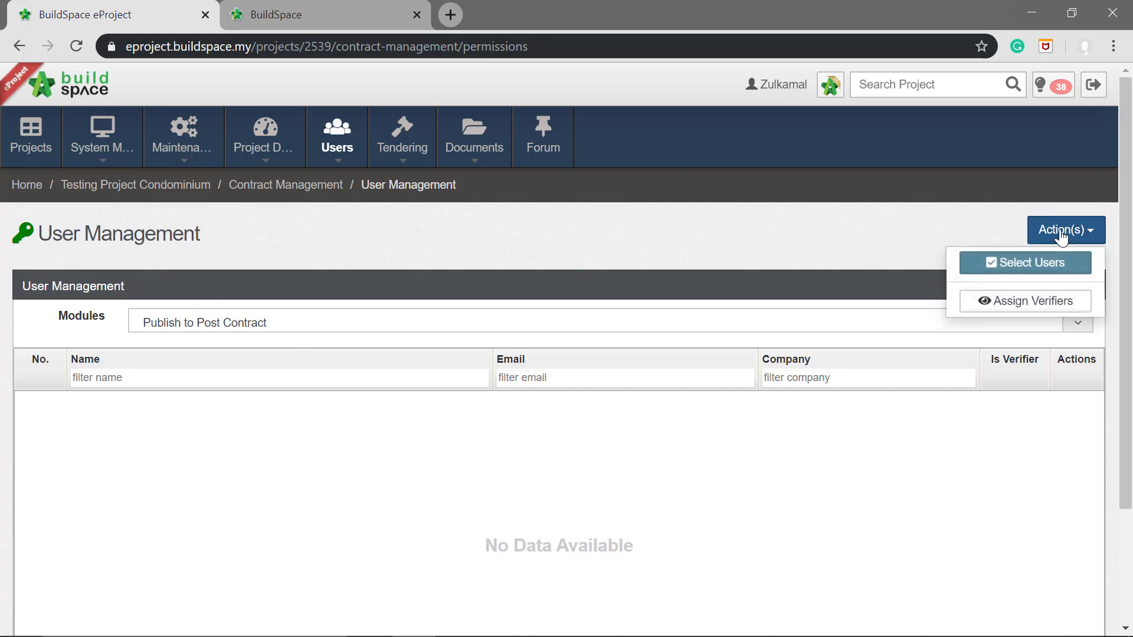
{"action": "left_click", "coordinate": [1046, 268]}
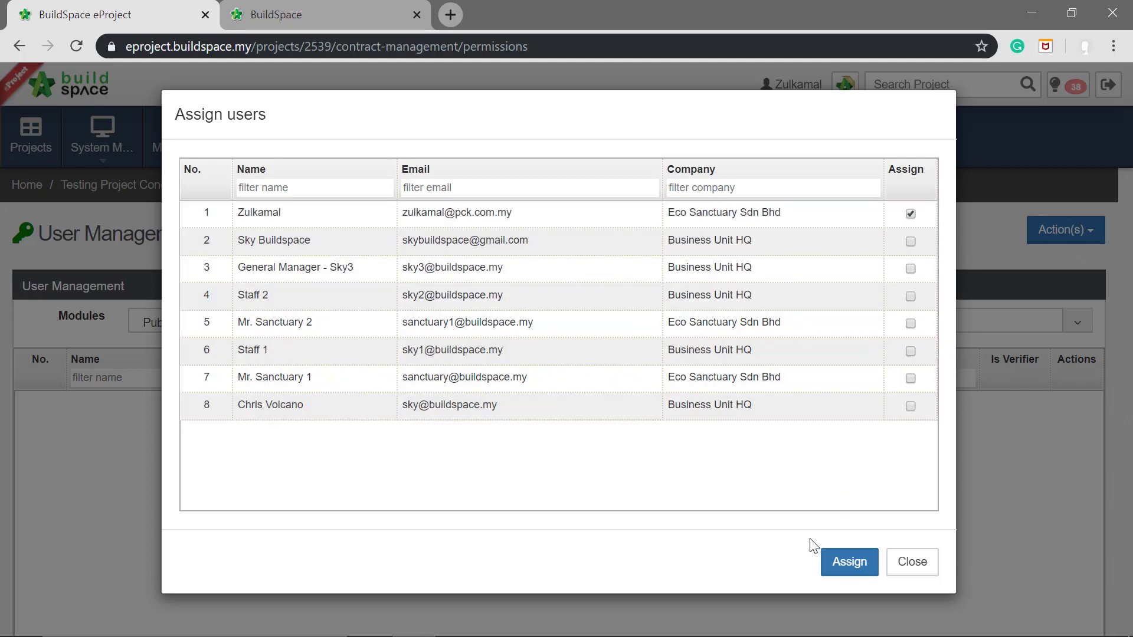
{"action": "left_click", "coordinate": [850, 568]}
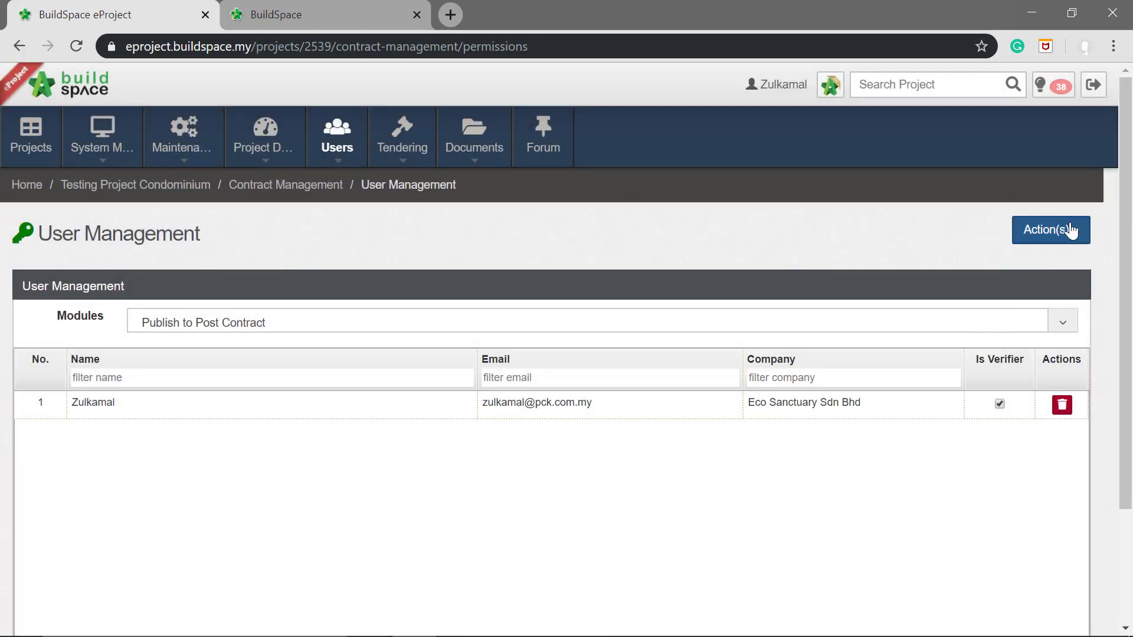
Assign the Eco Sanctuary Sdn Bhd user as the verifier for Publish to Post Contract
{"action": "left_click", "coordinate": [1029, 232]}
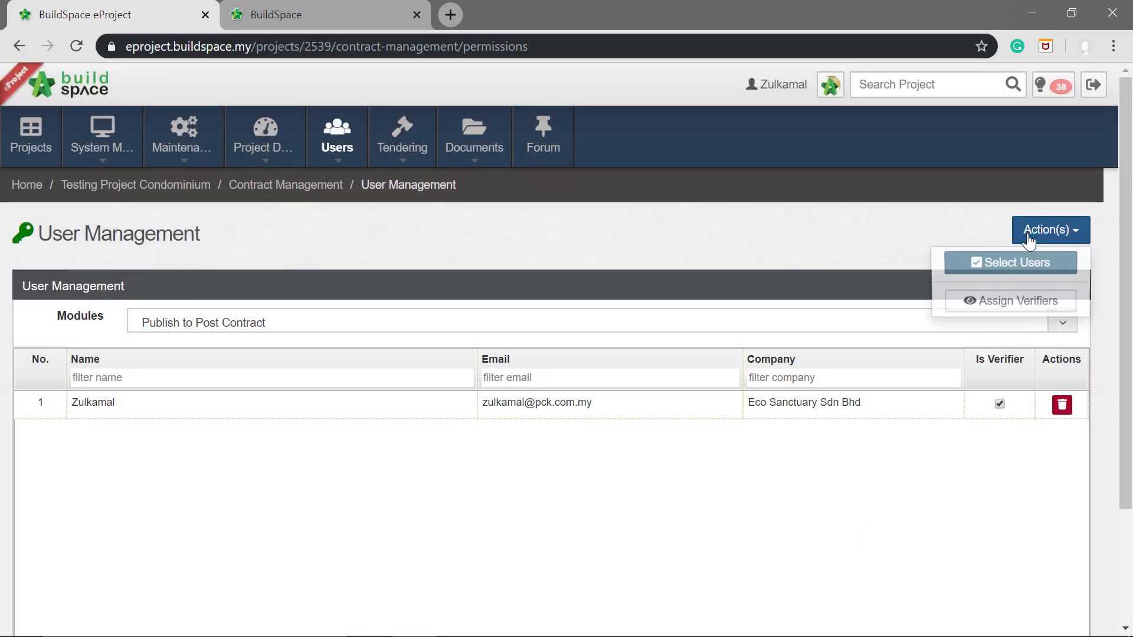
{"action": "left_click", "coordinate": [1002, 302]}
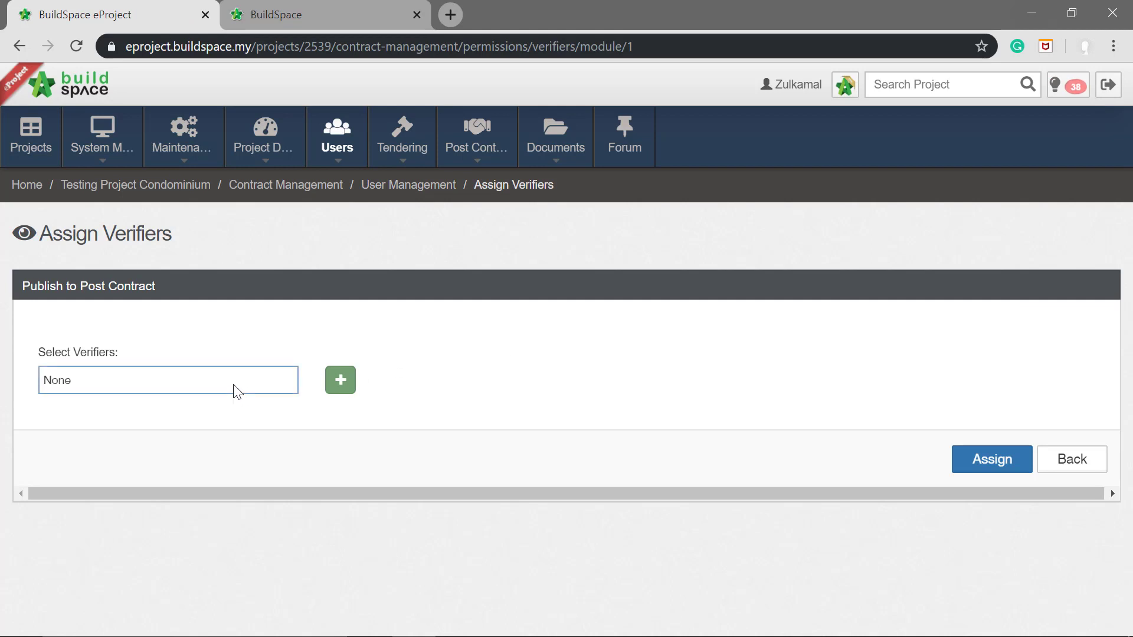
{"action": "left_click", "coordinate": [129, 389]}
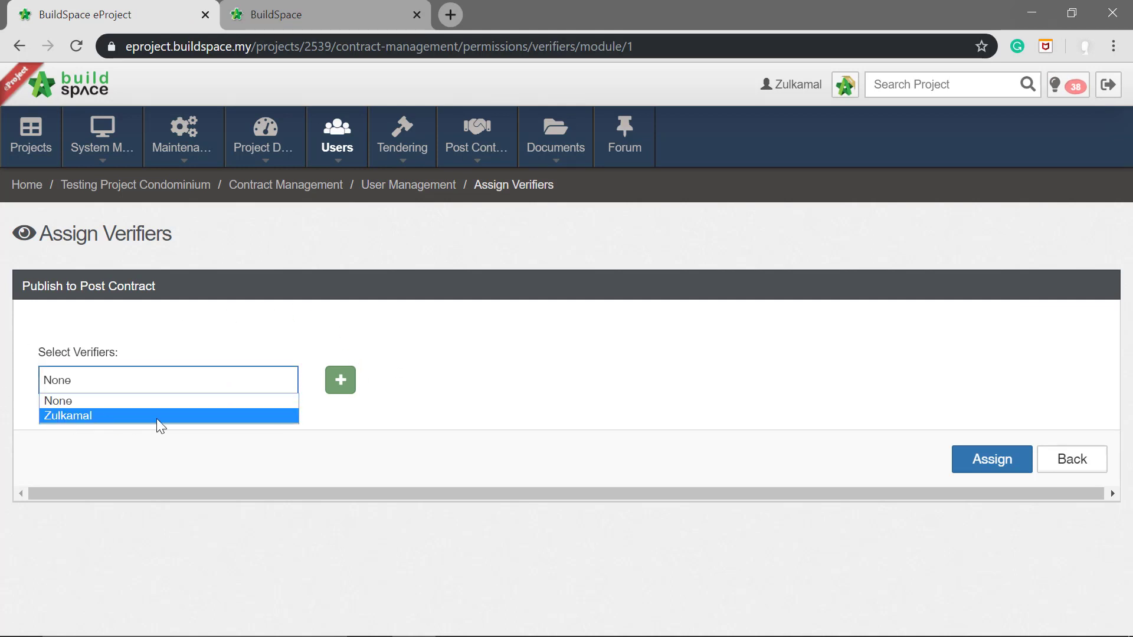
{"action": "left_click", "coordinate": [157, 416]}
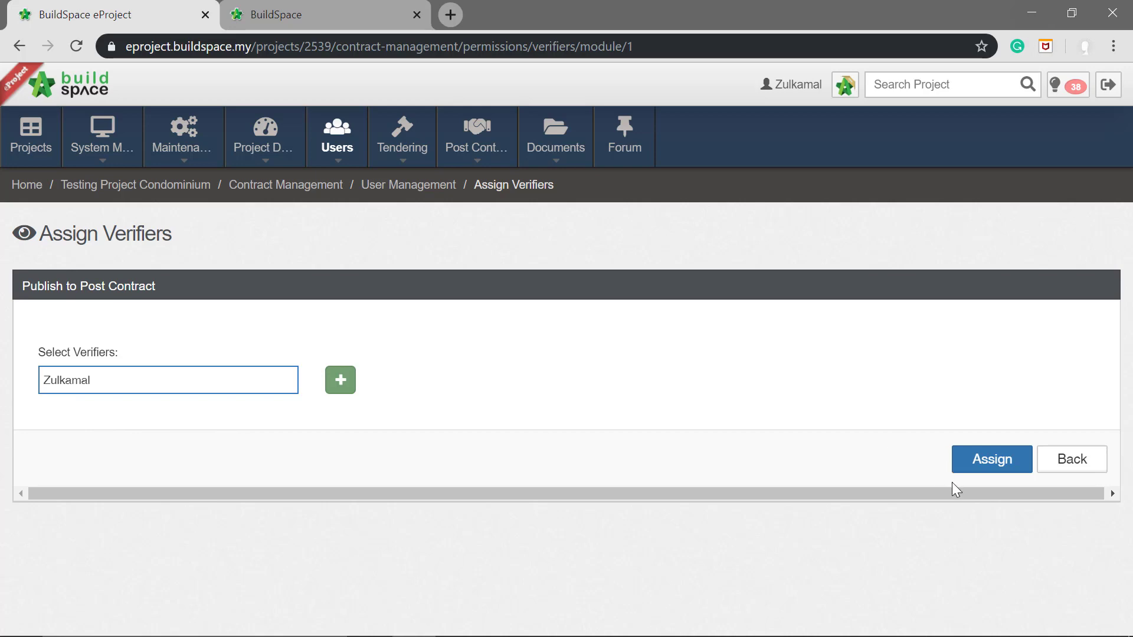
{"action": "left_click", "coordinate": [992, 471]}
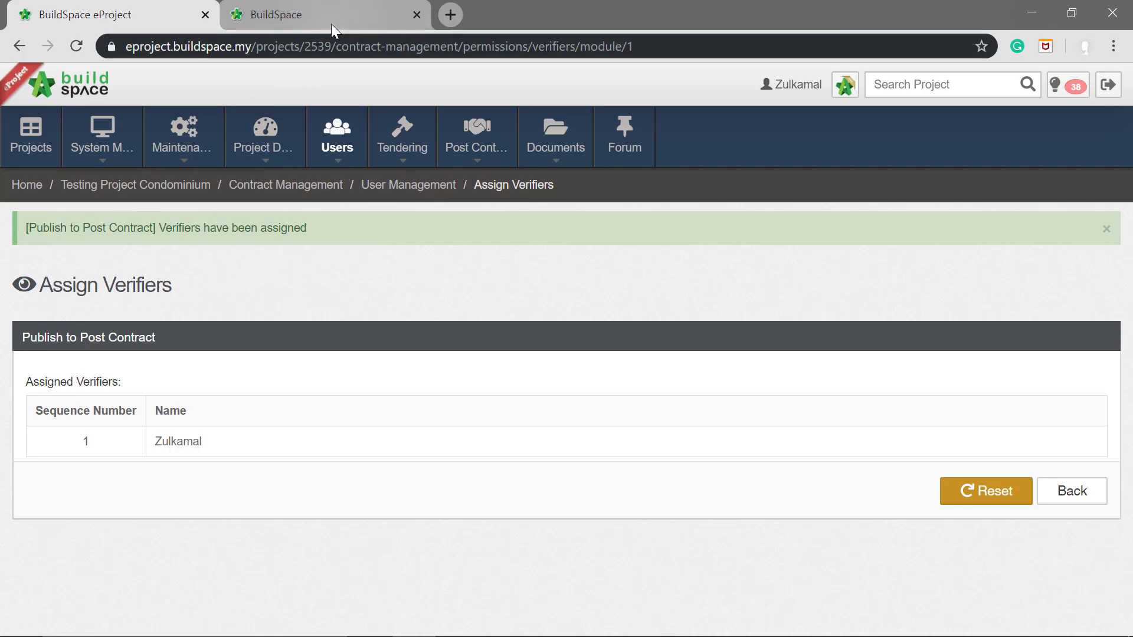
Switch back to BuildSpace Pro and publish the project to post contract using estimation rates with not listed items
{"action": "left_click", "coordinate": [377, 13]}
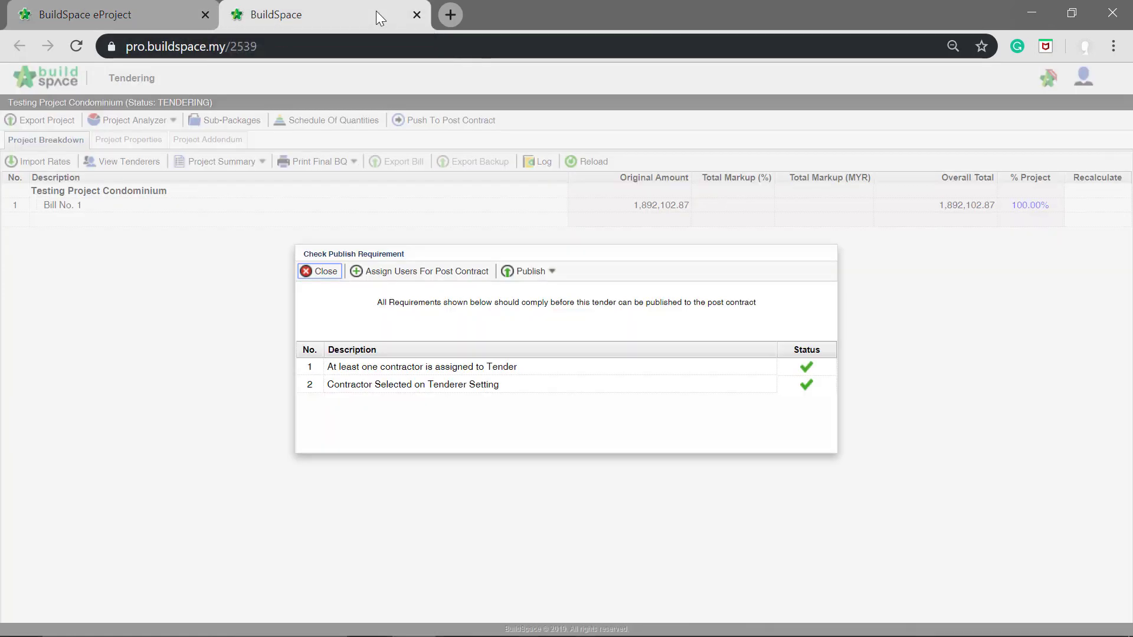
{"action": "left_click", "coordinate": [523, 272]}
{"action": "mouse_move", "coordinate": [630, 310]}
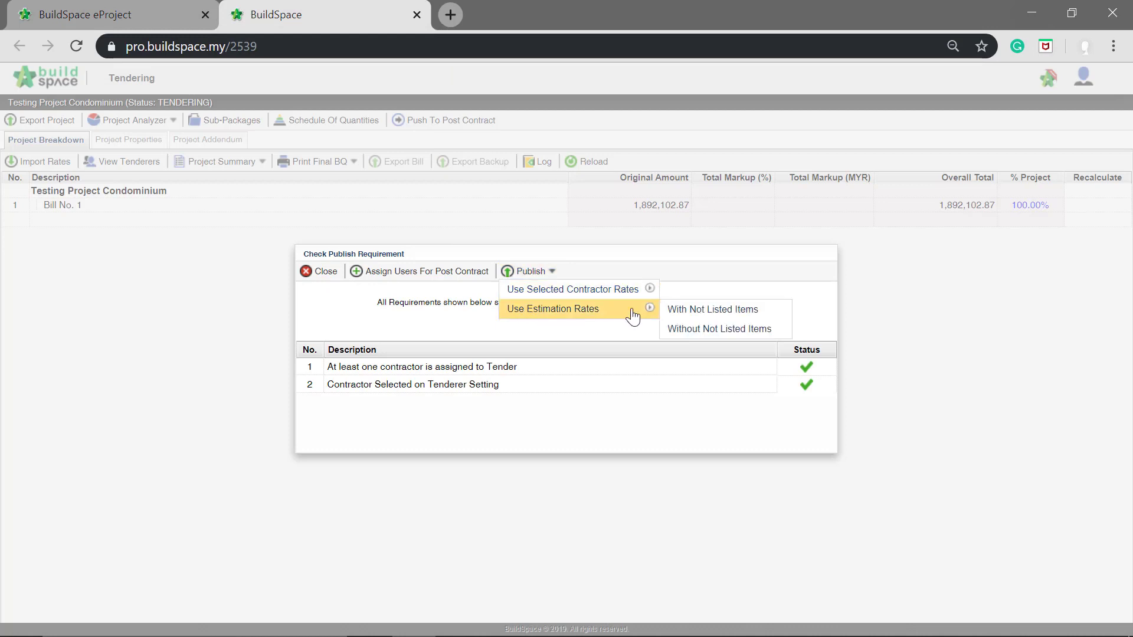
{"action": "left_click", "coordinate": [720, 308]}
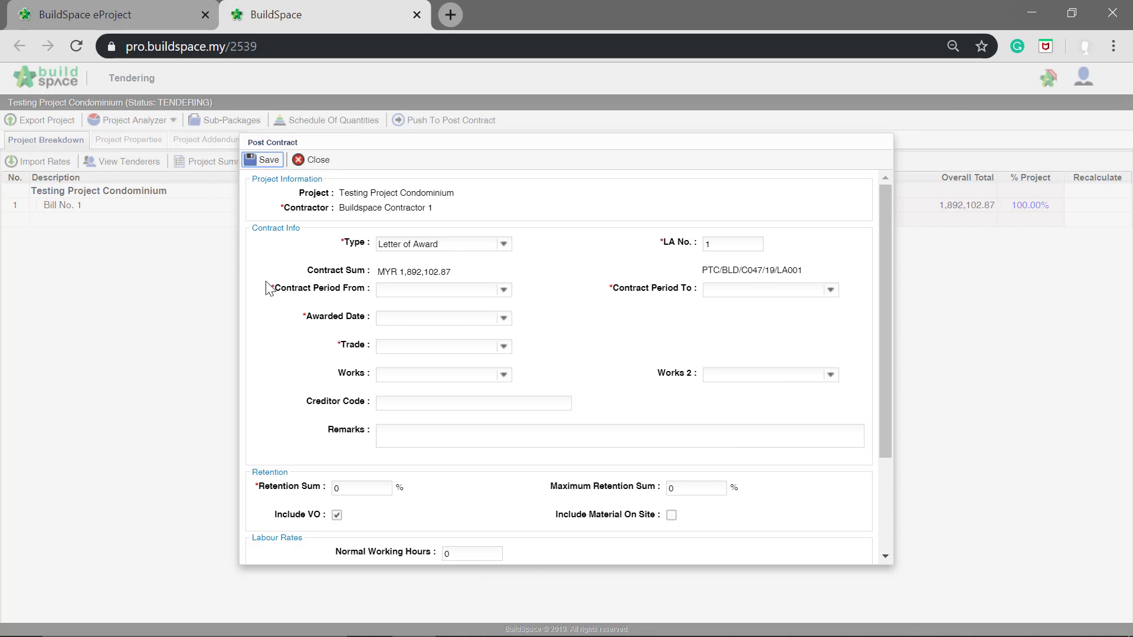
Set the contract period in the Post Contract form from 11/25/2019 to 11/25/2020
{"action": "left_click", "coordinate": [504, 291]}
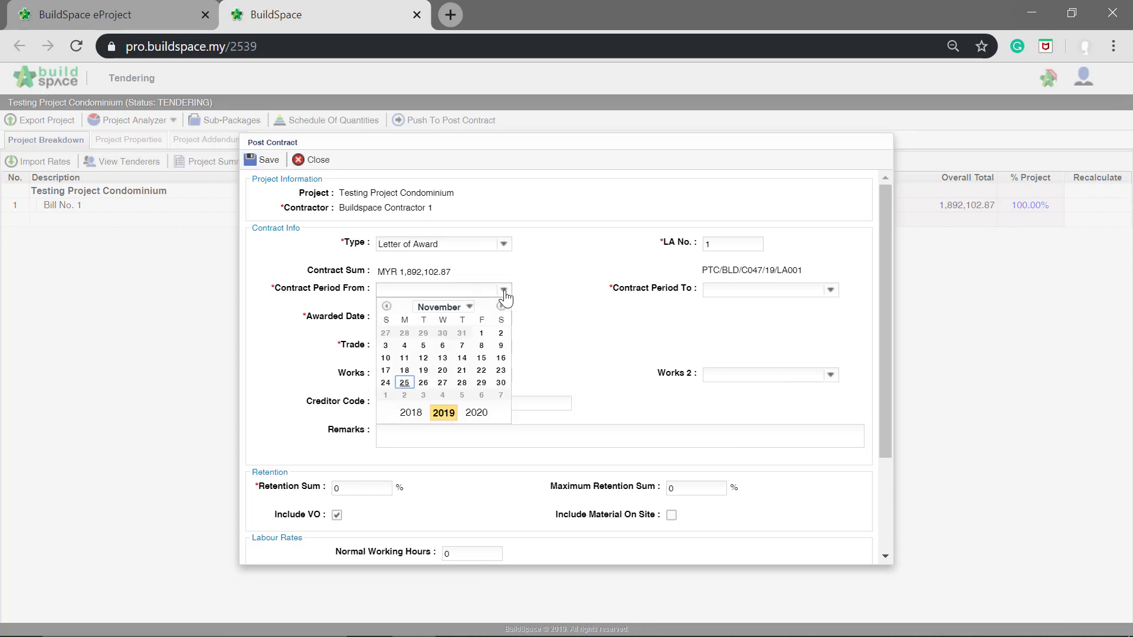
{"action": "left_click", "coordinate": [405, 384]}
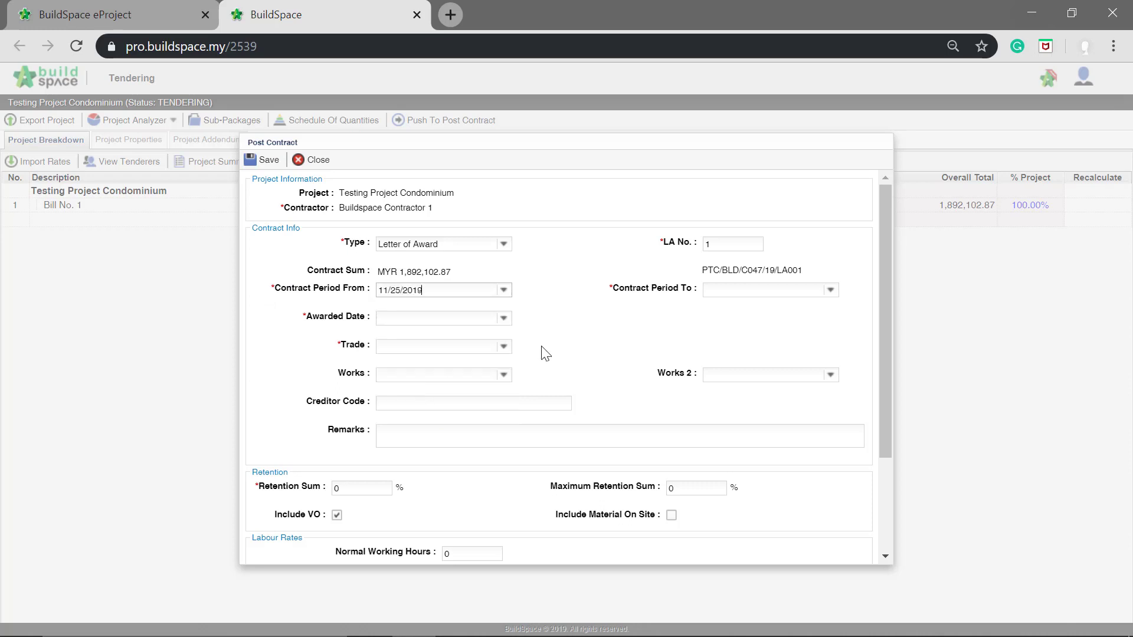
{"action": "left_click", "coordinate": [830, 292]}
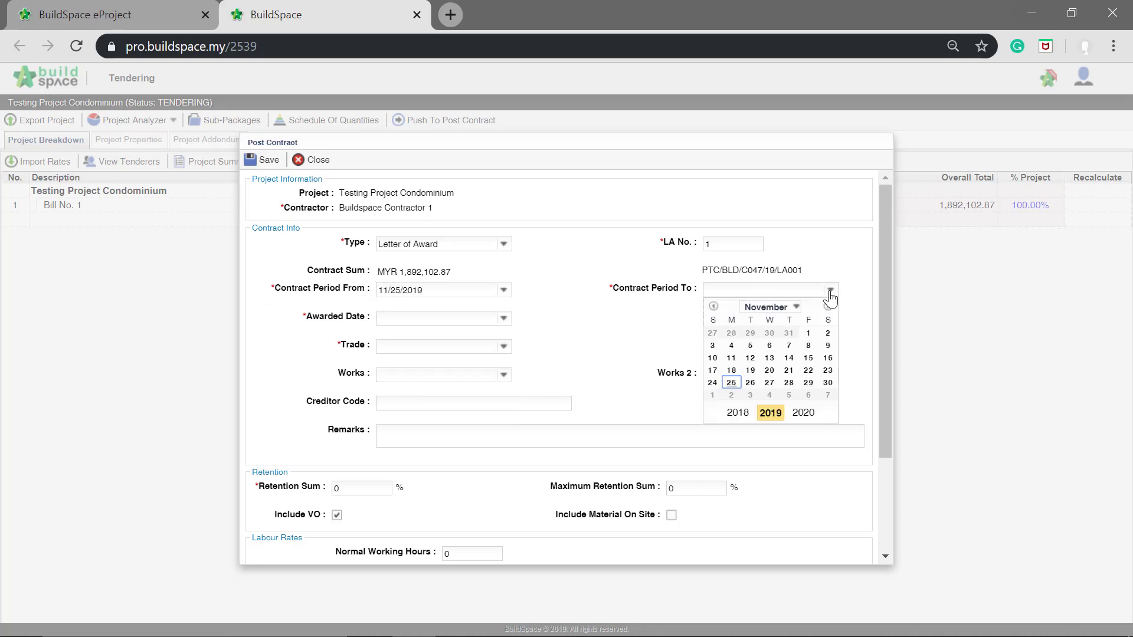
{"action": "left_click", "coordinate": [803, 413]}
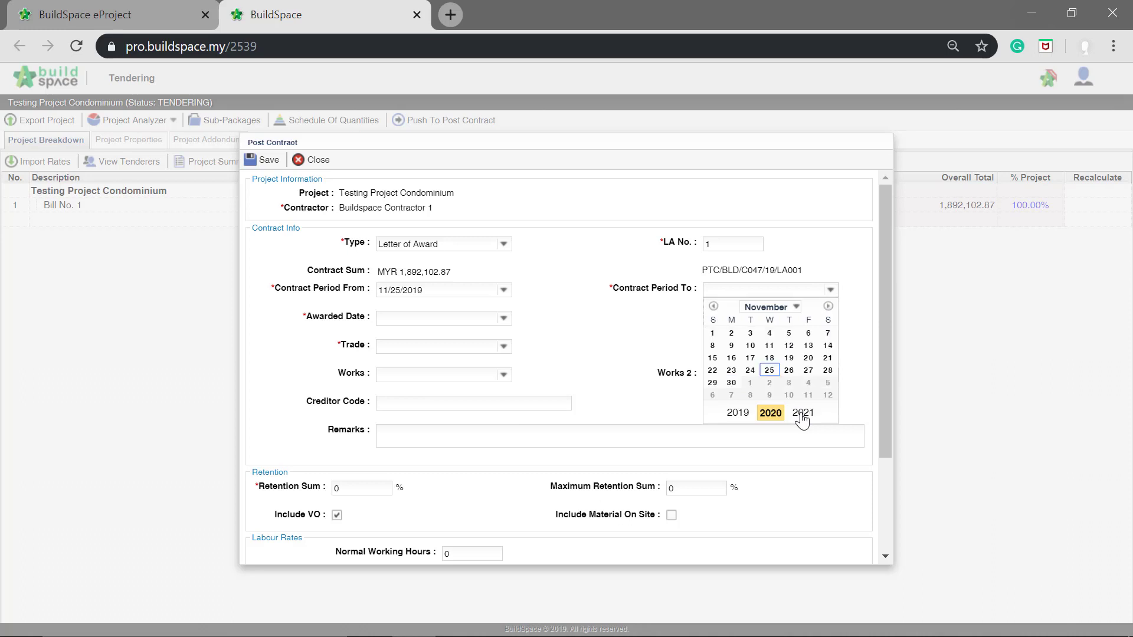
{"action": "left_click", "coordinate": [769, 370]}
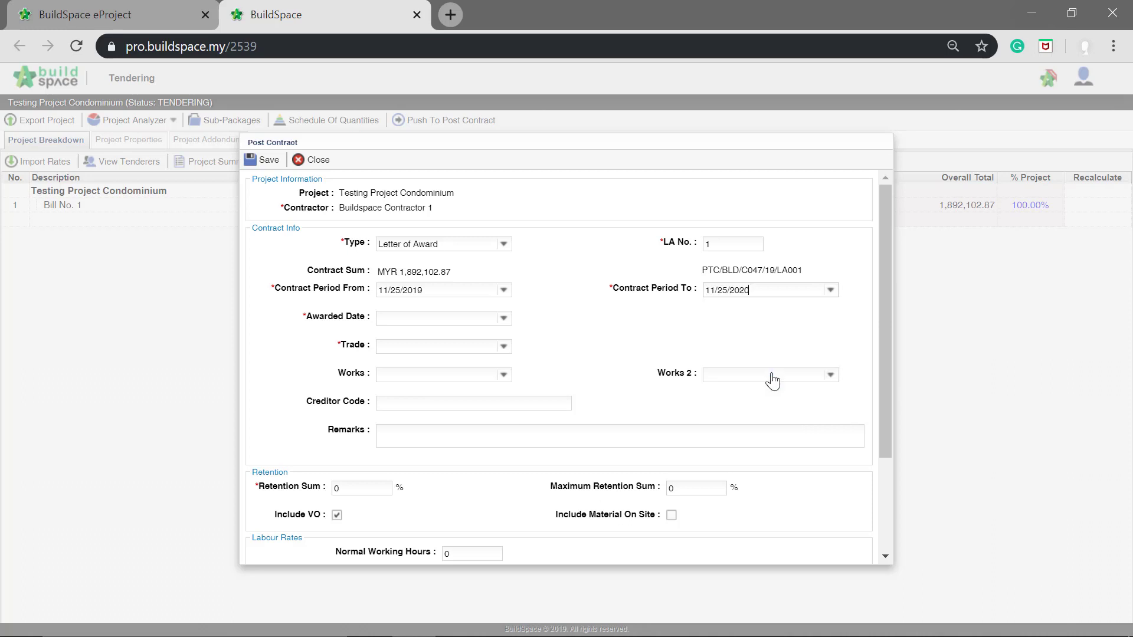
Set the awarded date to 11/26/2019 and the trade to Main Contractor
{"action": "left_click", "coordinate": [505, 320]}
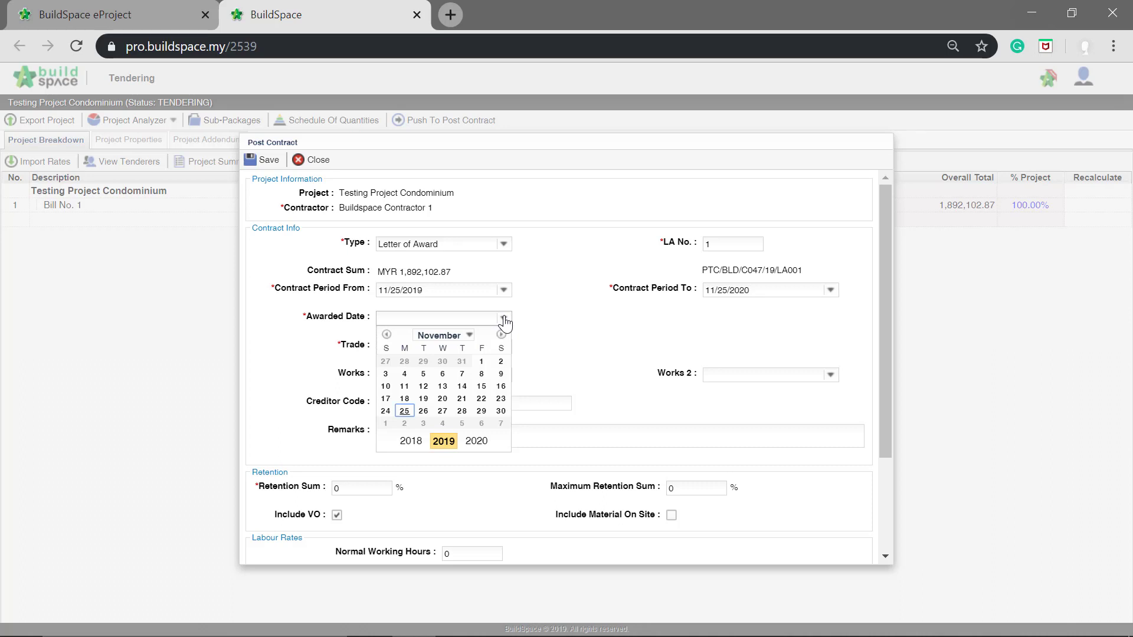
{"action": "left_click", "coordinate": [423, 411]}
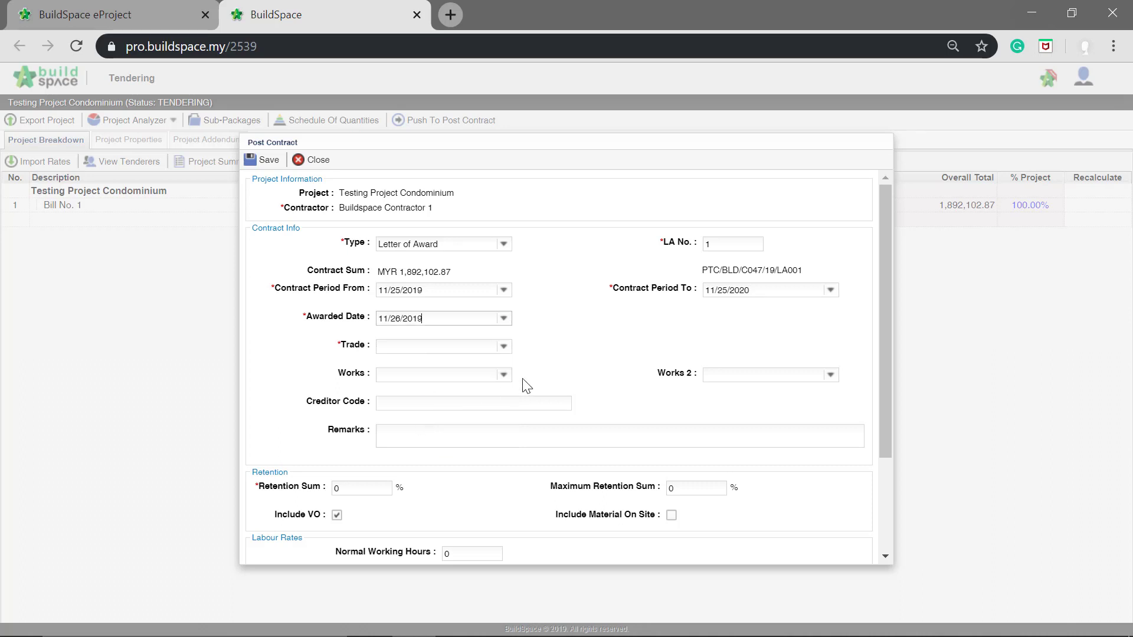
{"action": "left_click", "coordinate": [504, 349]}
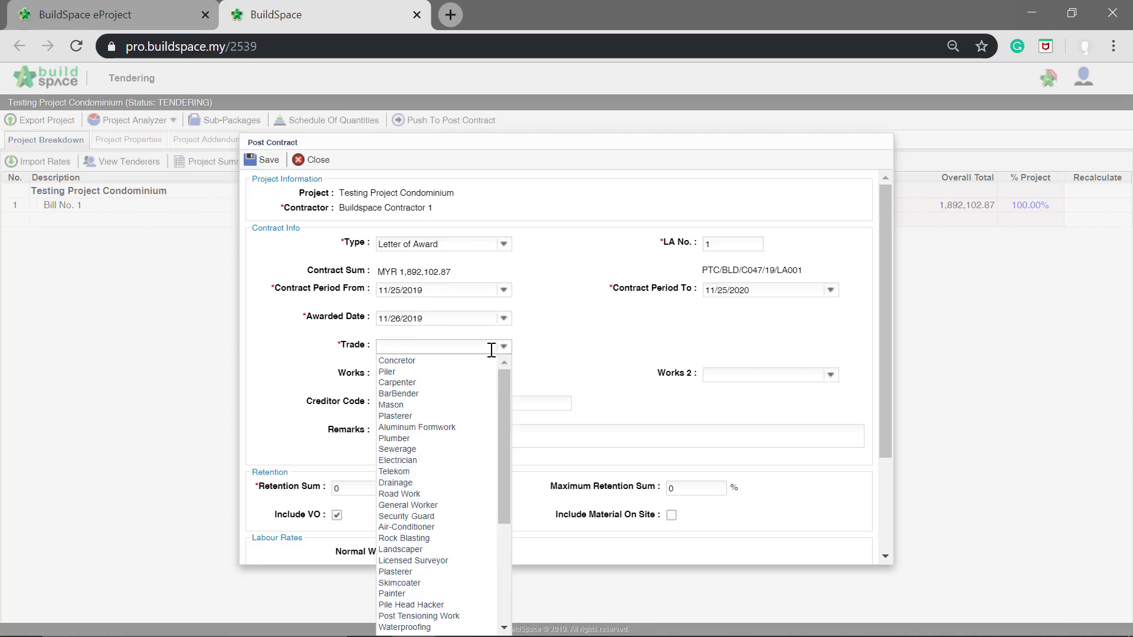
{"action": "type", "text": "mai"}
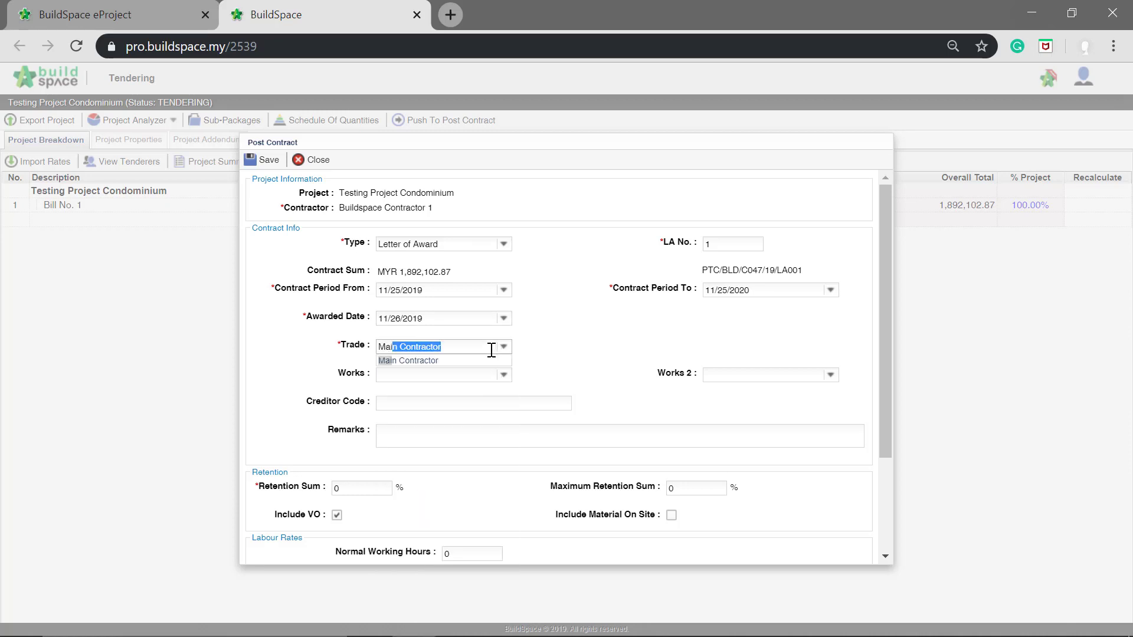
{"action": "left_click", "coordinate": [476, 360]}
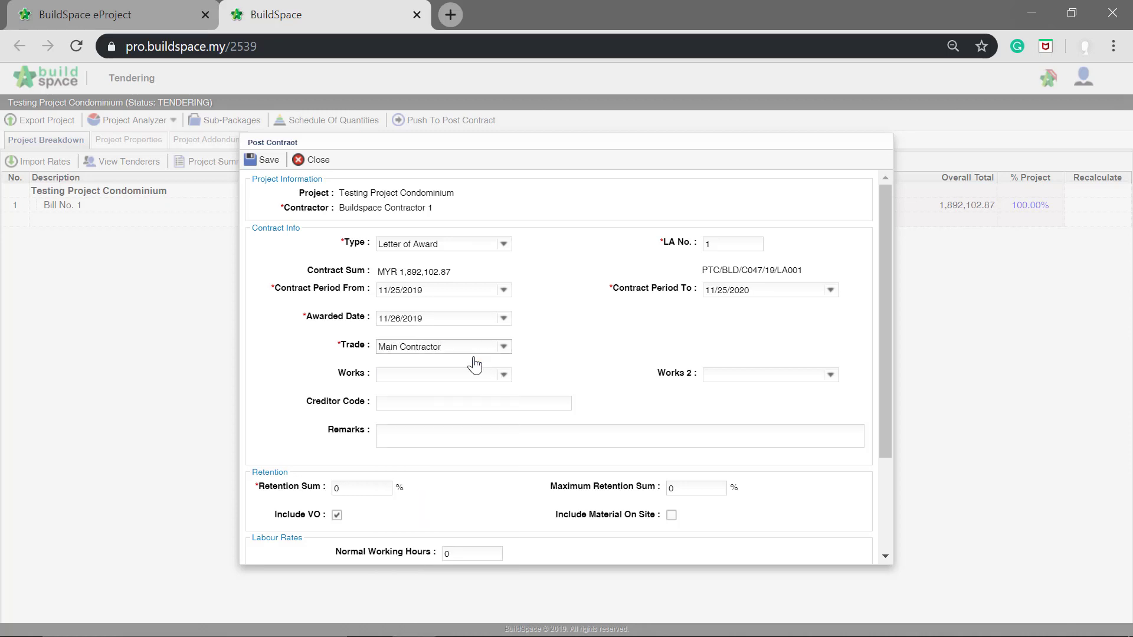
Set the retention sum to 10% and the maximum retention sum to 5%, and save the post contract information
{"action": "left_click", "coordinate": [360, 487]}
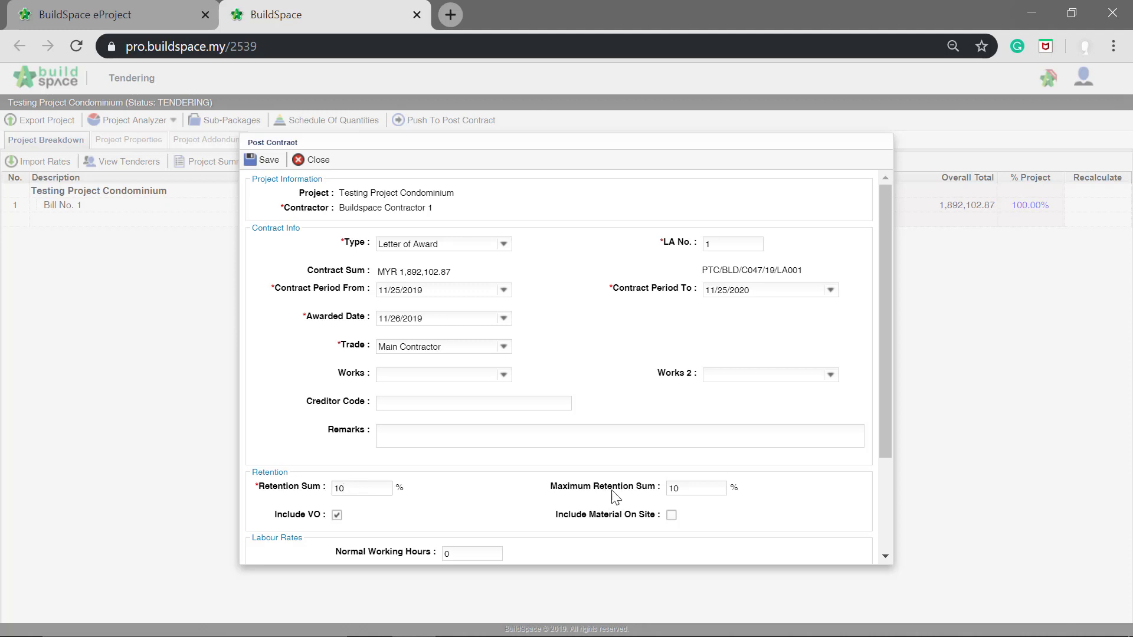
{"action": "double_click", "coordinate": [678, 489]}
{"action": "scroll", "coordinate": [724, 441], "scroll_direction": "down", "scroll_amount": 2}
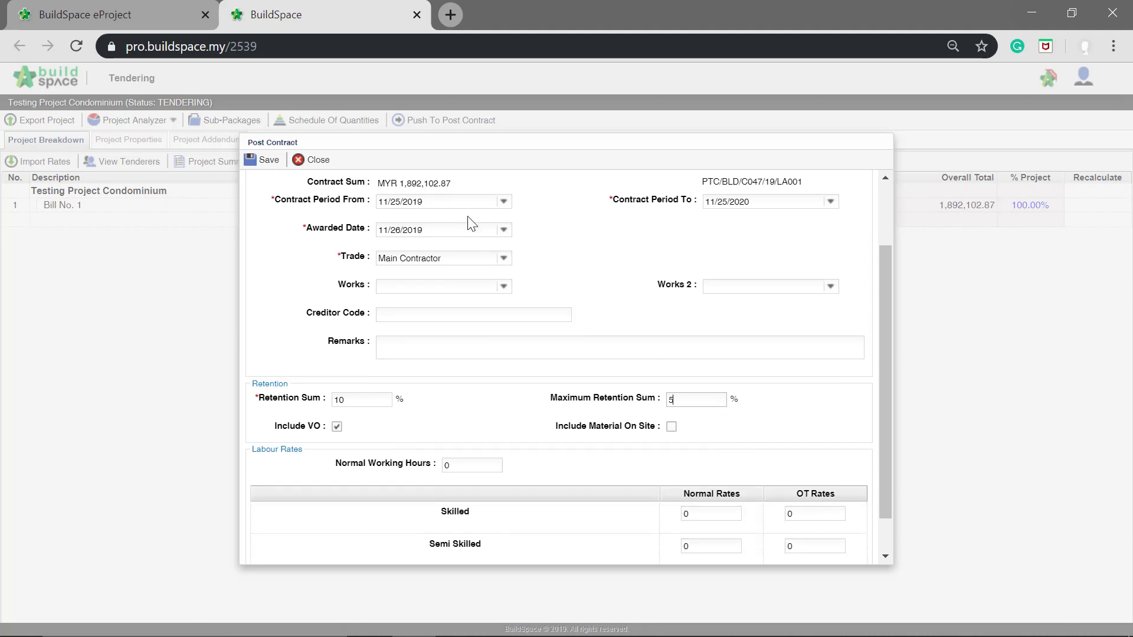
{"action": "scroll", "coordinate": [471, 224], "scroll_direction": "up", "scroll_amount": 2}
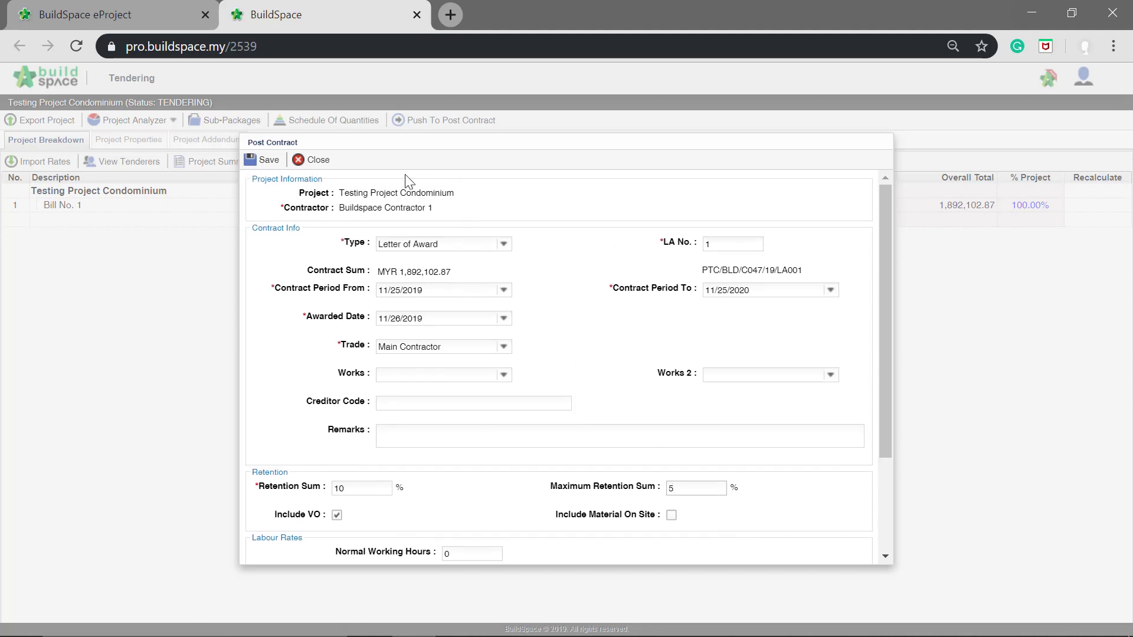
{"action": "left_click", "coordinate": [264, 160]}
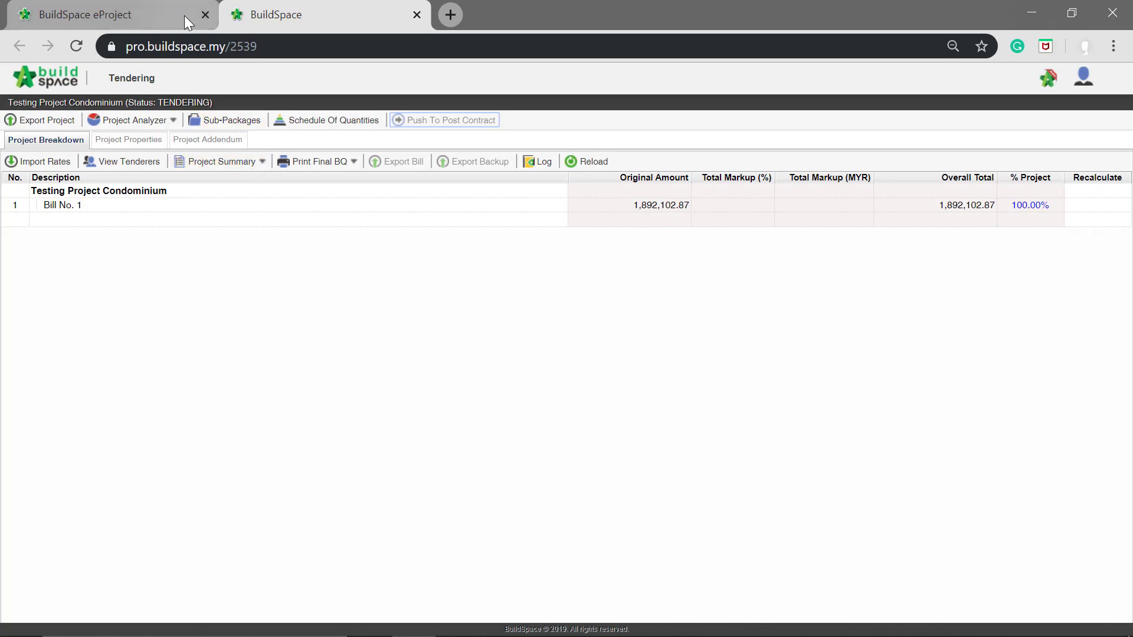
Switch to eProject and inspect the pending Publish to Post Contract review for Testing Project Condominium from the project to-do list
{"action": "left_click", "coordinate": [126, 18]}
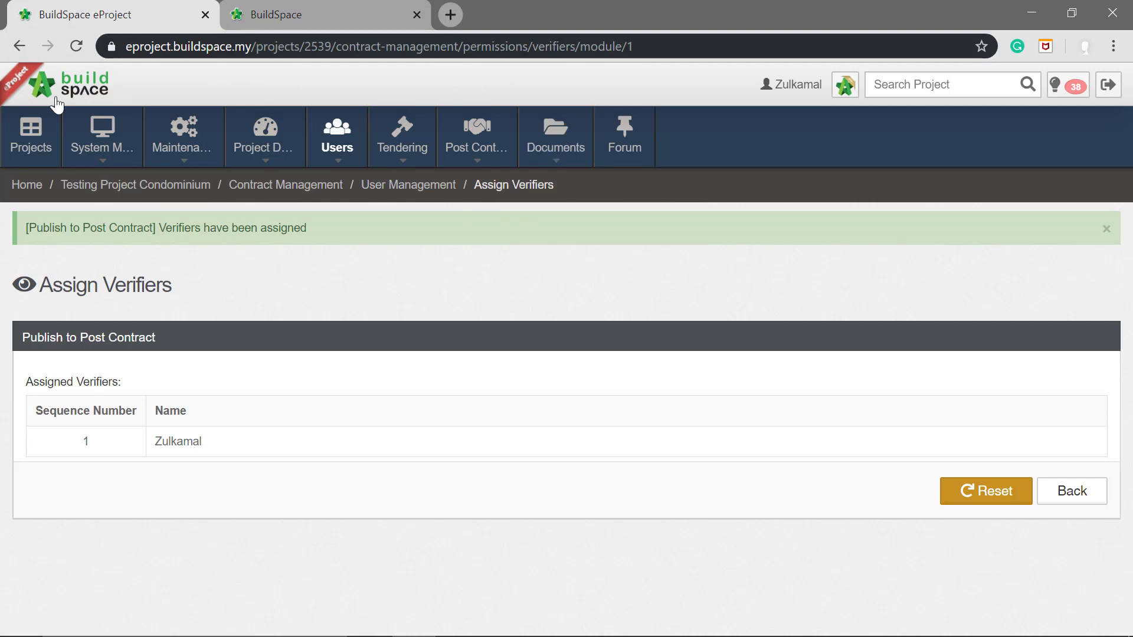
{"action": "left_click", "coordinate": [33, 135]}
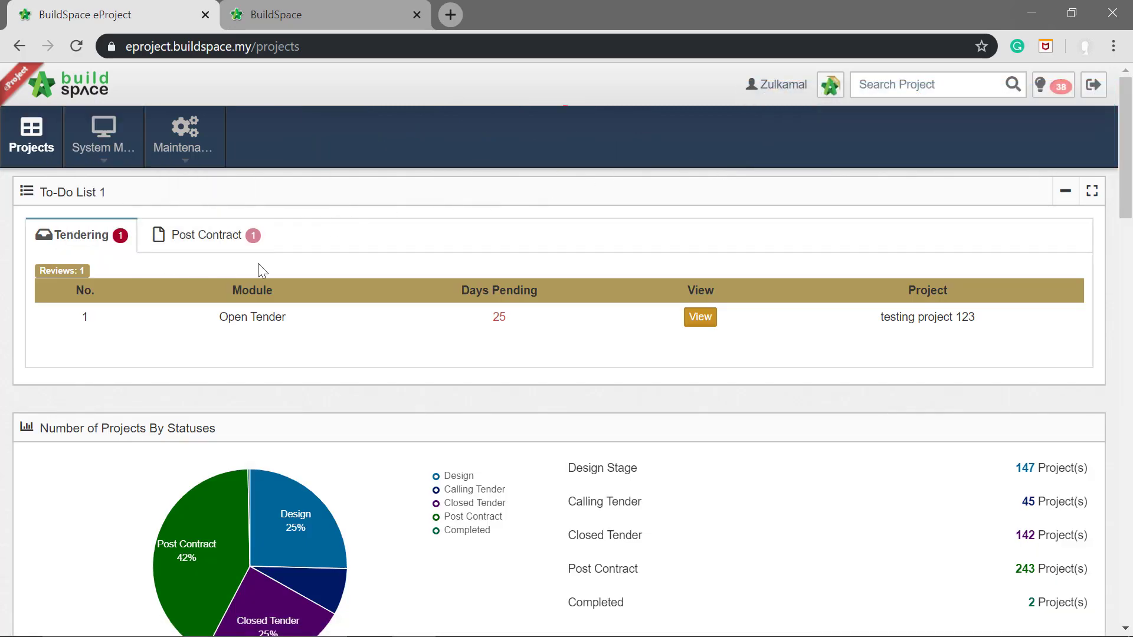
{"action": "left_click", "coordinate": [192, 232]}
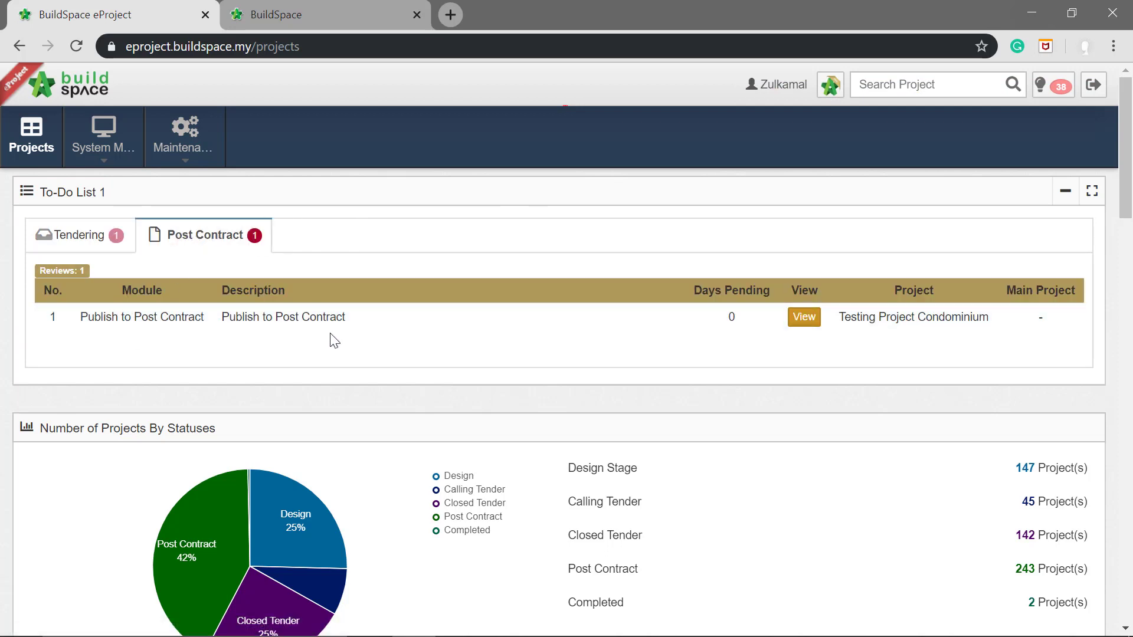
{"action": "left_click", "coordinate": [805, 318]}
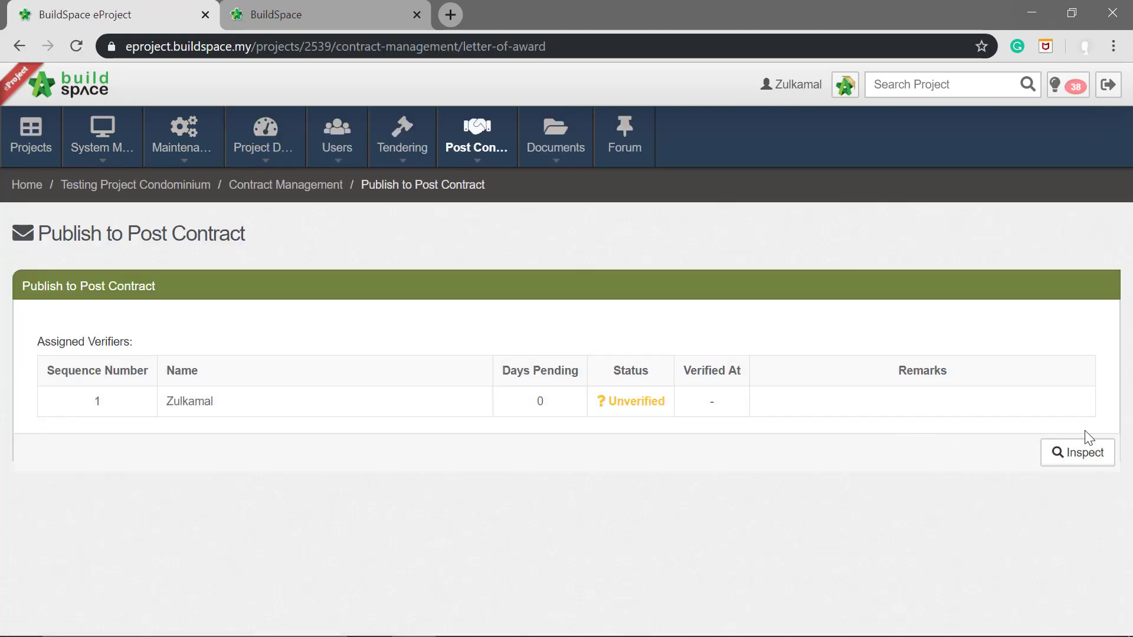
{"action": "left_click", "coordinate": [1061, 442]}
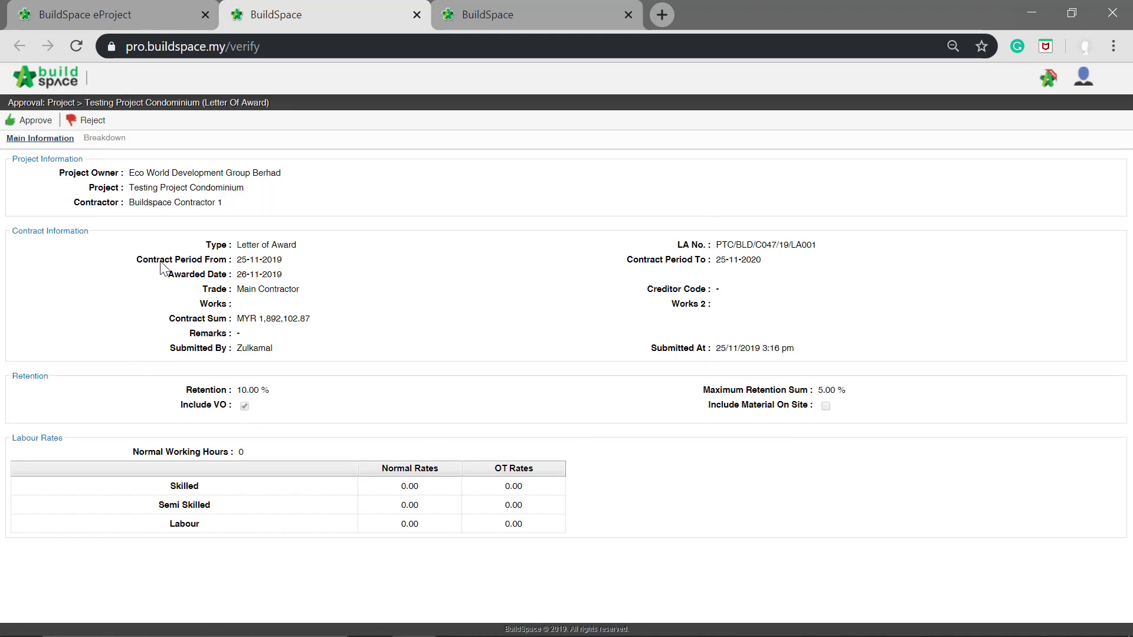
Examine the Letter of Award breakdown for Bill No. 1 down to the WORK BELOW GROUND FLOOR LEVEL items
{"action": "left_click", "coordinate": [105, 138]}
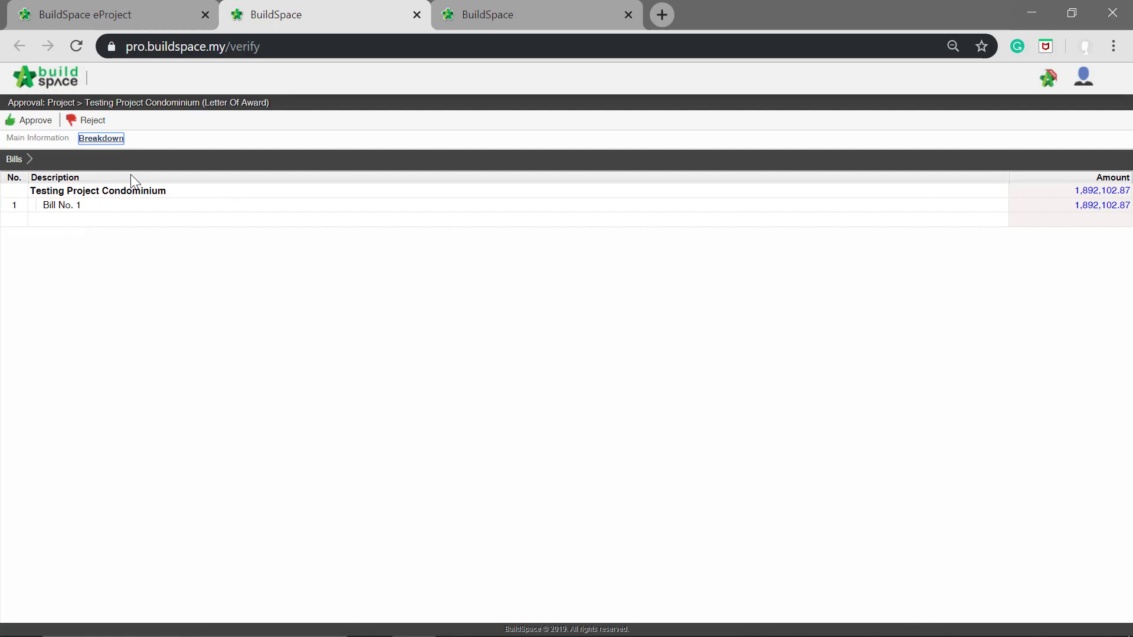
{"action": "double_click", "coordinate": [116, 207]}
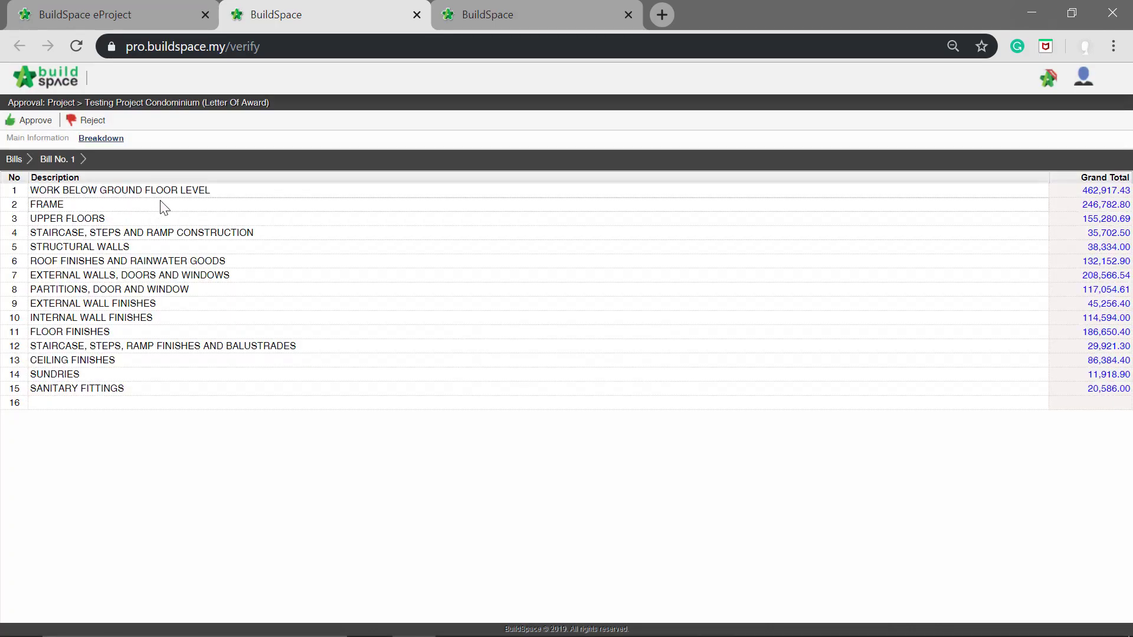
{"action": "double_click", "coordinate": [171, 192]}
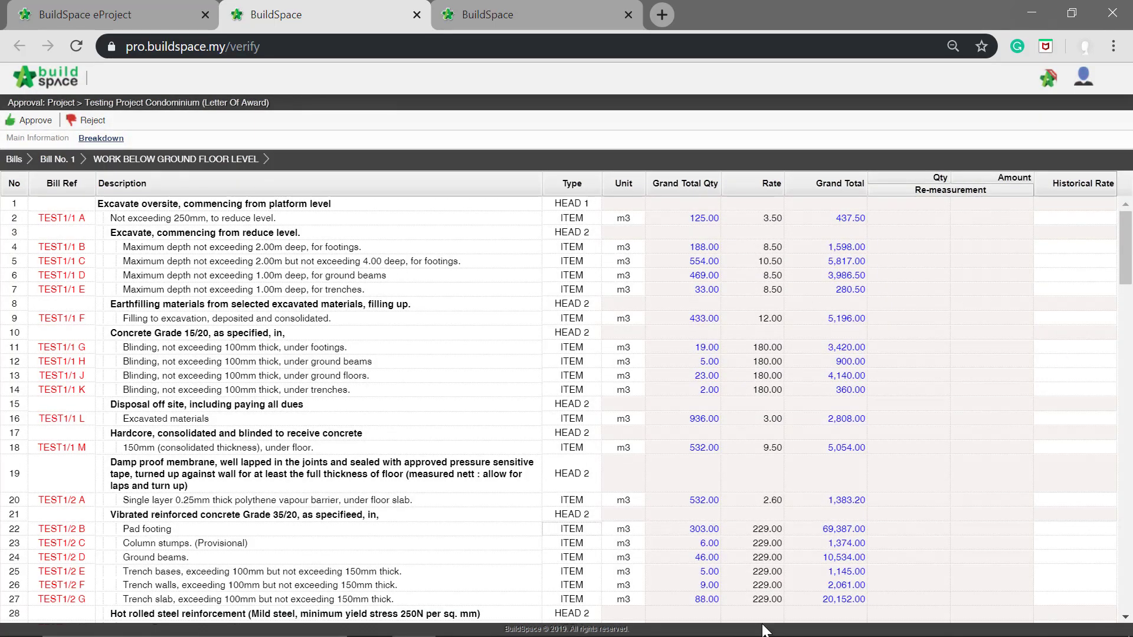
Approve the Letter of Award with the remark "Proceed" and close the approval page
{"action": "left_click", "coordinate": [31, 124]}
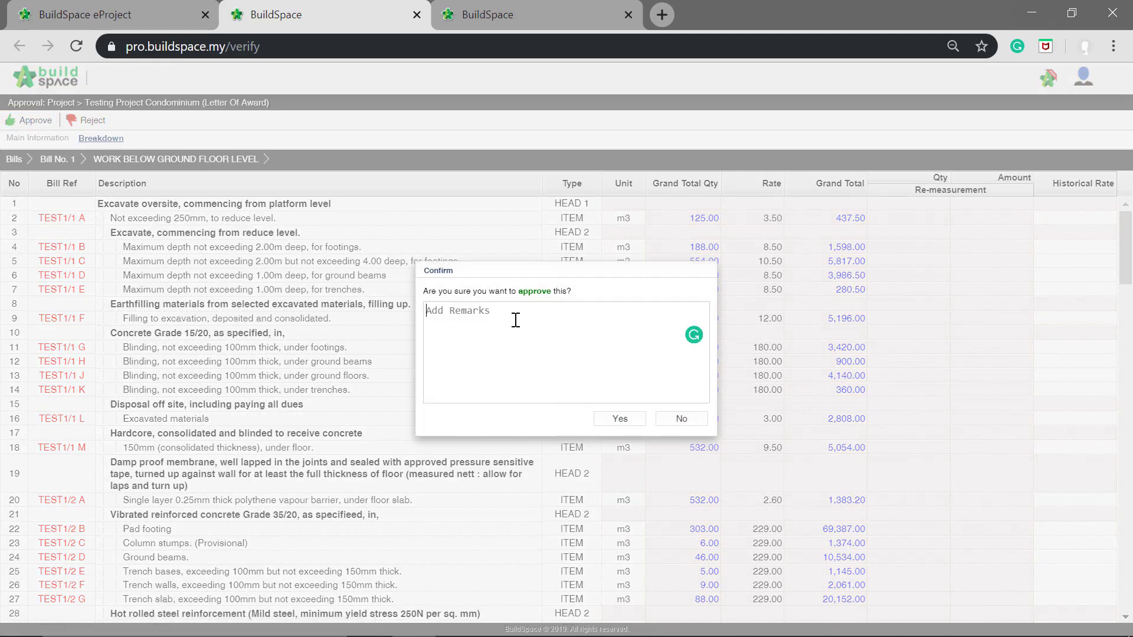
{"action": "type", "text": "Proceed"}
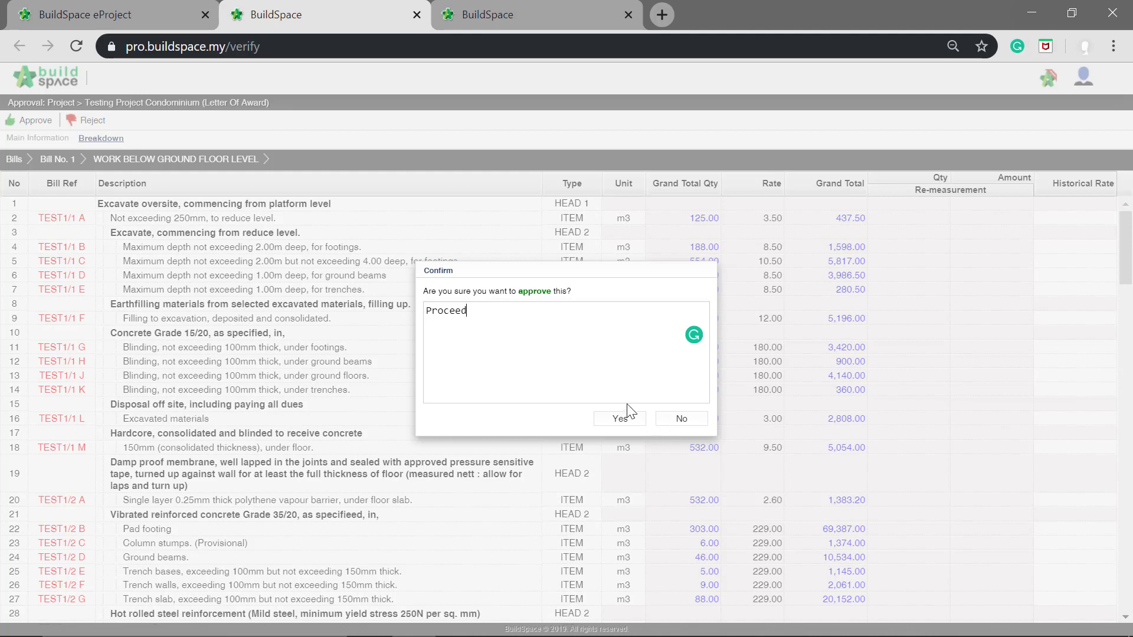
{"action": "left_click", "coordinate": [621, 420]}
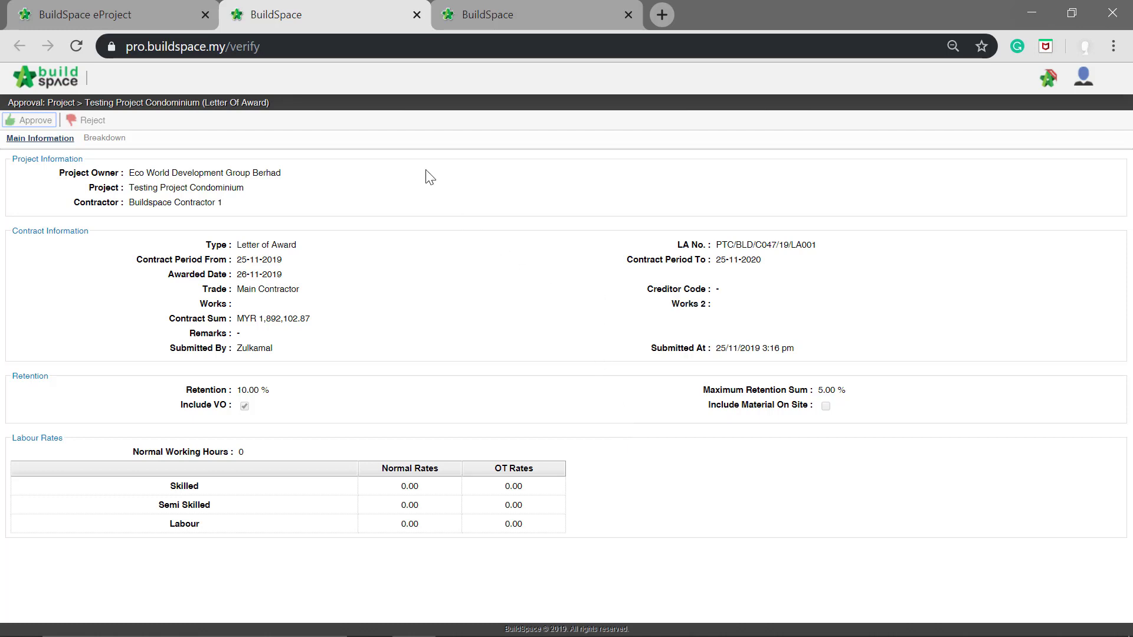
{"action": "left_click", "coordinate": [416, 14]}
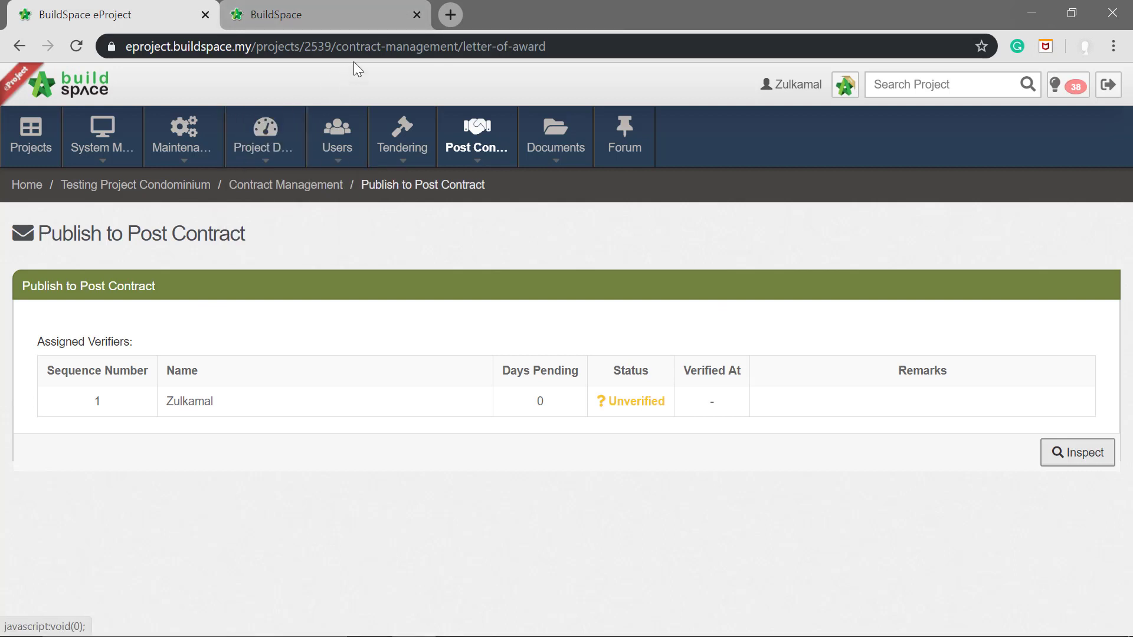
Open Testing Project Condominium from the eProject project list and launch its post contract page in BuildSpace Pro
{"action": "left_click", "coordinate": [36, 150]}
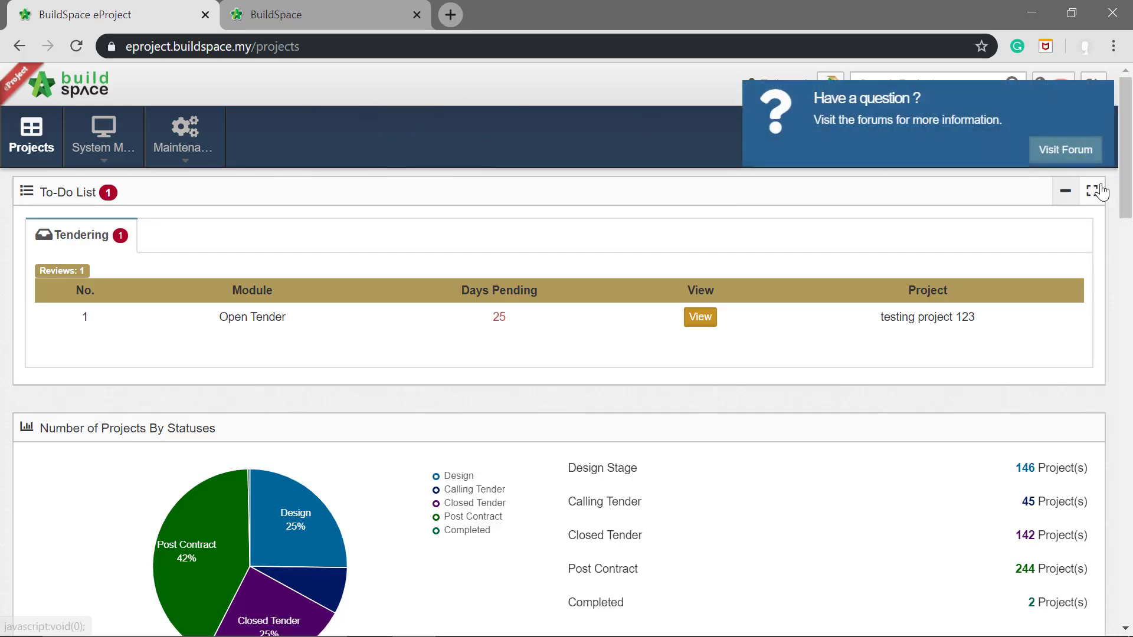
{"action": "left_click_drag", "start_coordinate": [1127, 160], "coordinate": [1130, 299]}
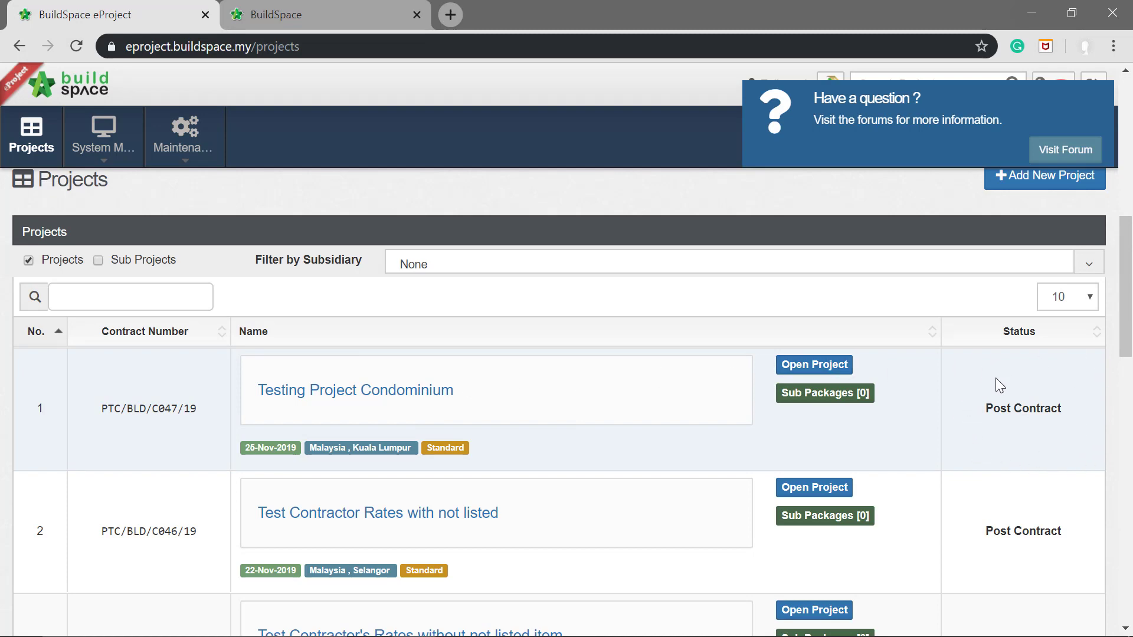
{"action": "left_click", "coordinate": [836, 371]}
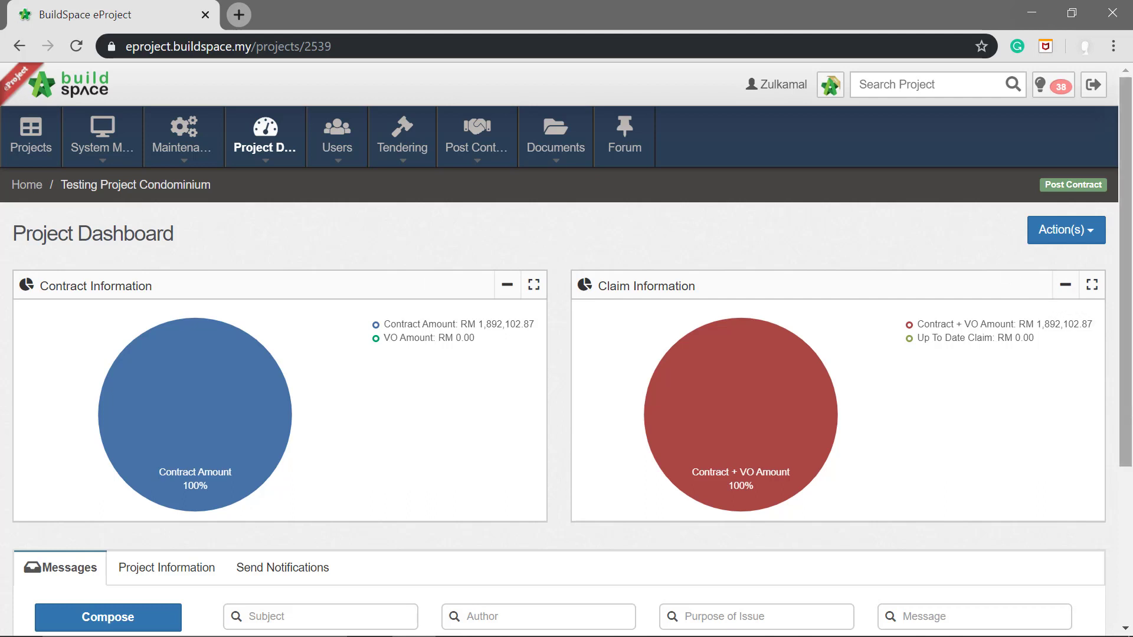
{"action": "mouse_move", "coordinate": [1129, 207]}
{"action": "left_mouse_down"}
{"action": "mouse_move", "coordinate": [1130, 328]}
{"action": "mouse_move", "coordinate": [1132, 197]}
{"action": "left_mouse_up"}
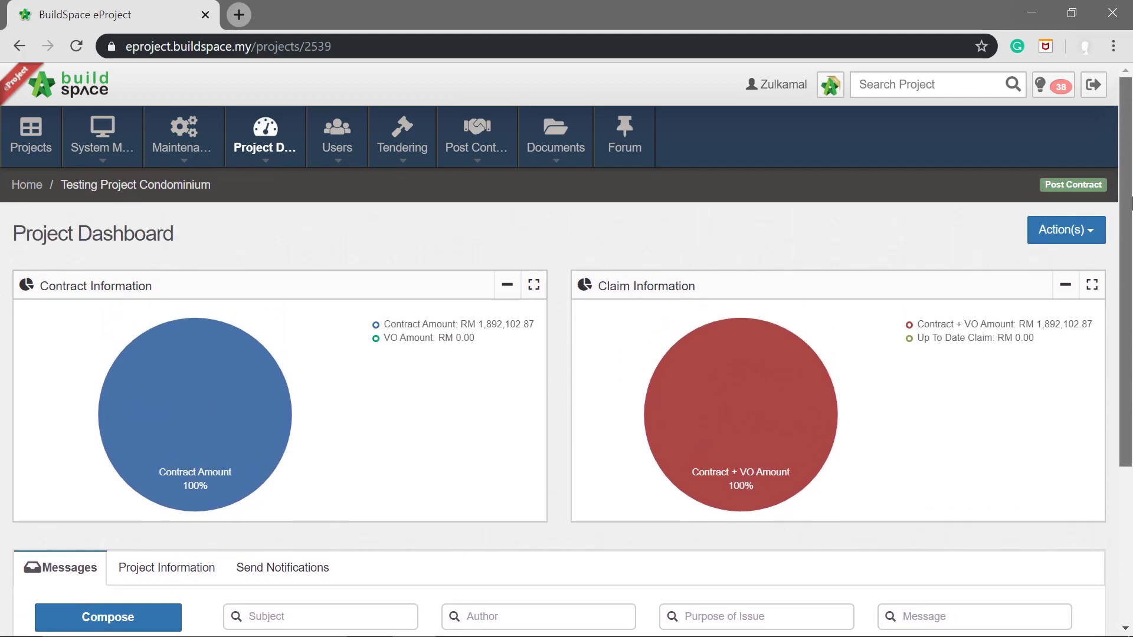
{"action": "left_click", "coordinate": [831, 84]}
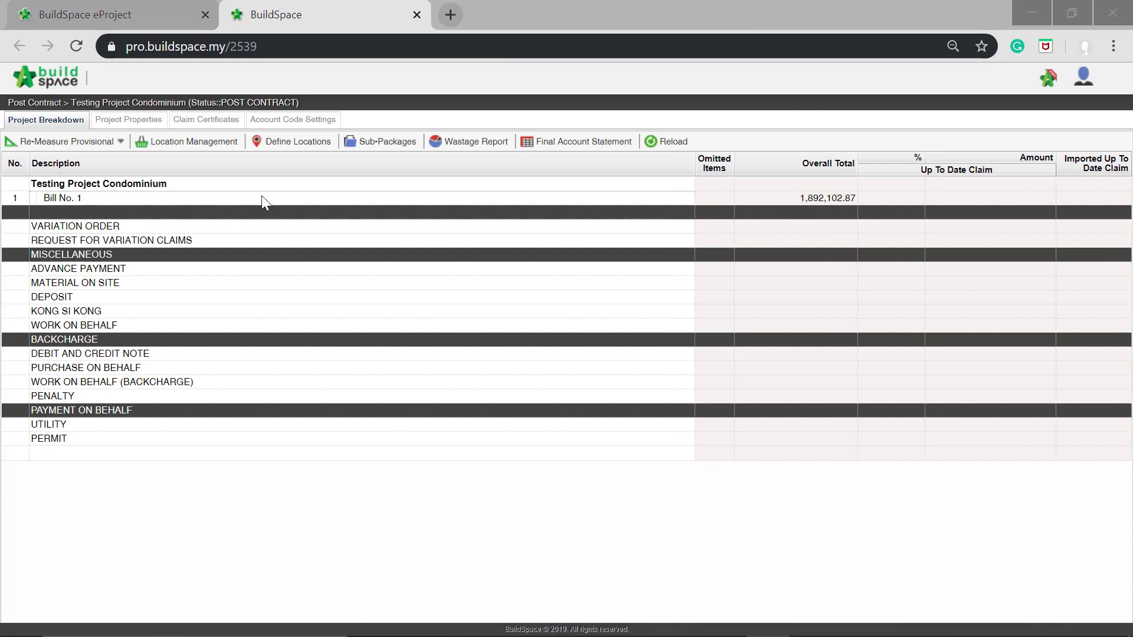
Activate a claim certificate, enter the preparer's name, and save it
{"action": "left_click", "coordinate": [228, 125]}
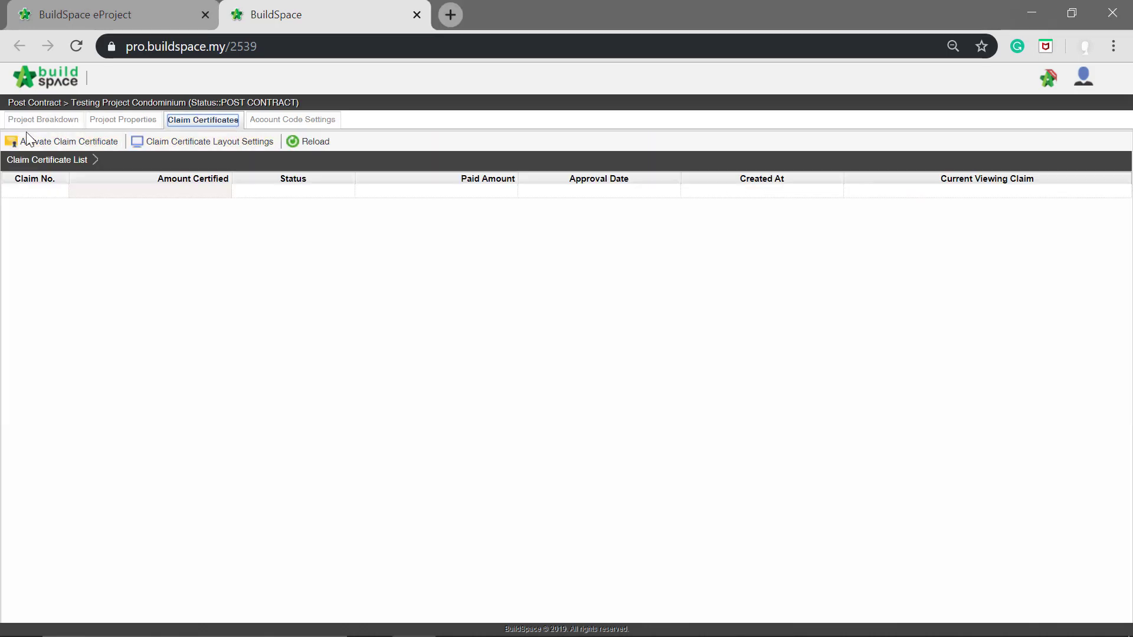
{"action": "left_click", "coordinate": [99, 145]}
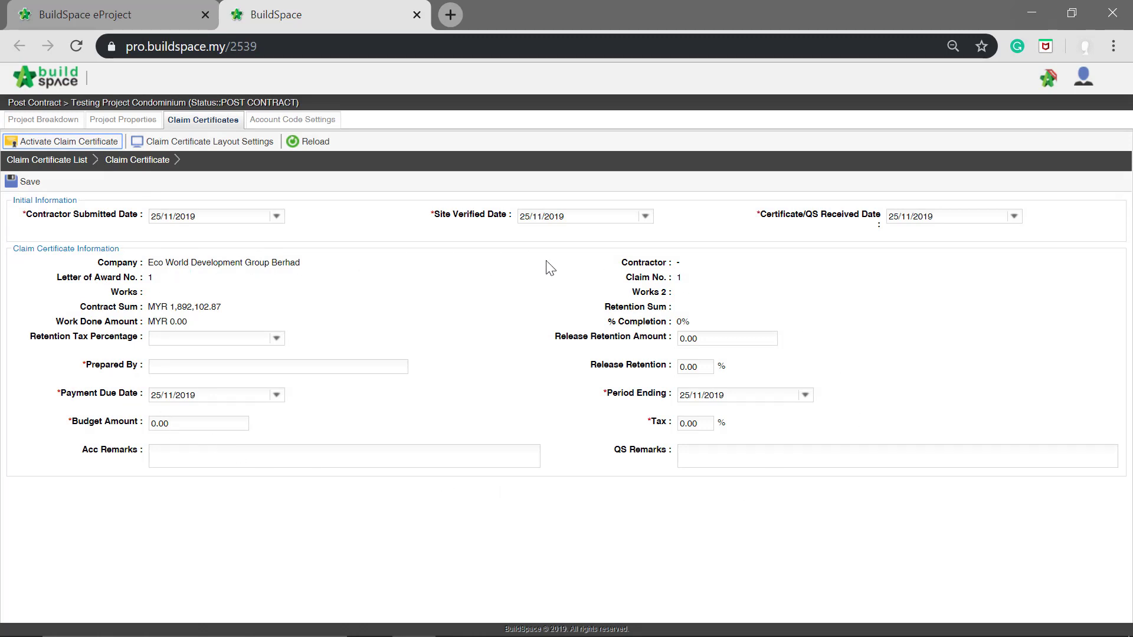
{"action": "left_click", "coordinate": [201, 367]}
{"action": "type", "text": "Mr. Lee"}
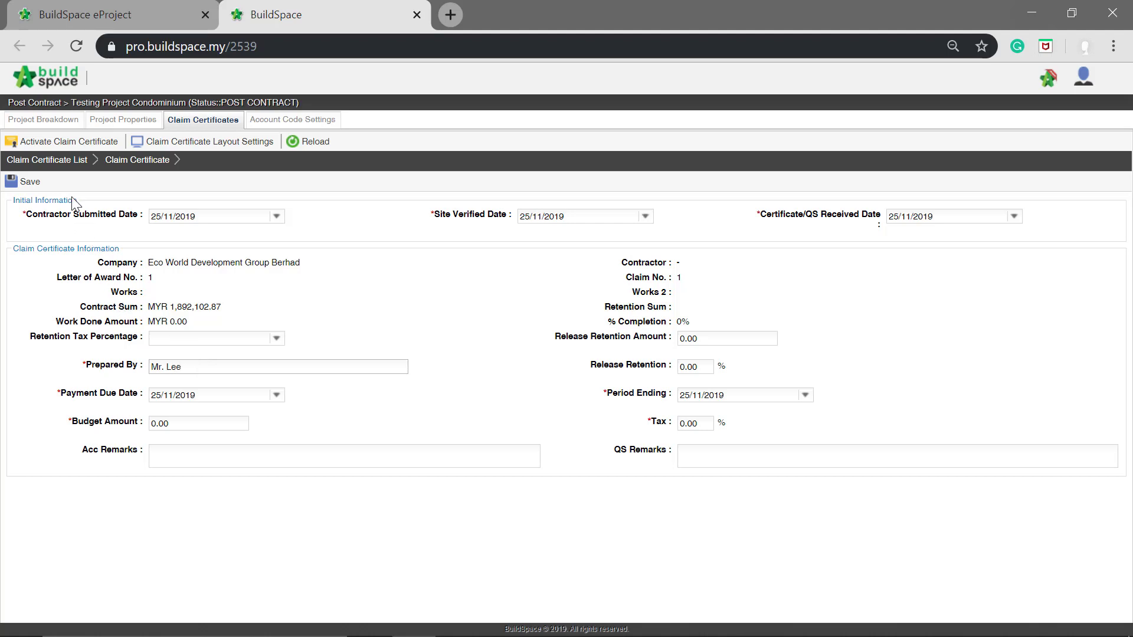
{"action": "left_click", "coordinate": [27, 184]}
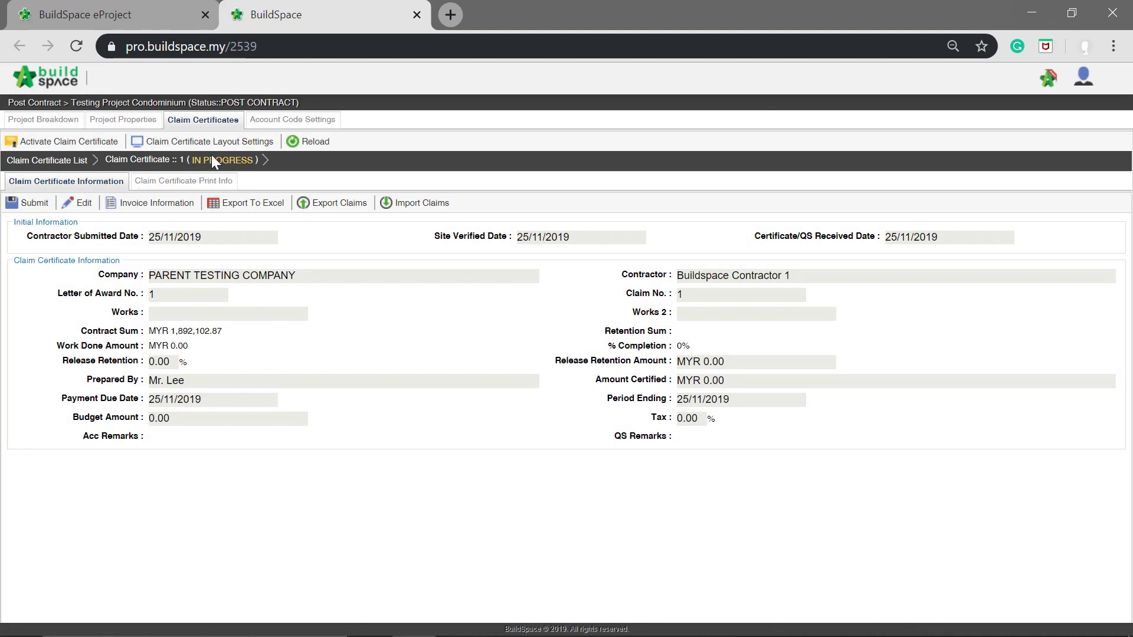
Open Bill No. 1 from the project breakdown and rename Unit 1 to "Lot 1"
{"action": "left_click", "coordinate": [48, 124]}
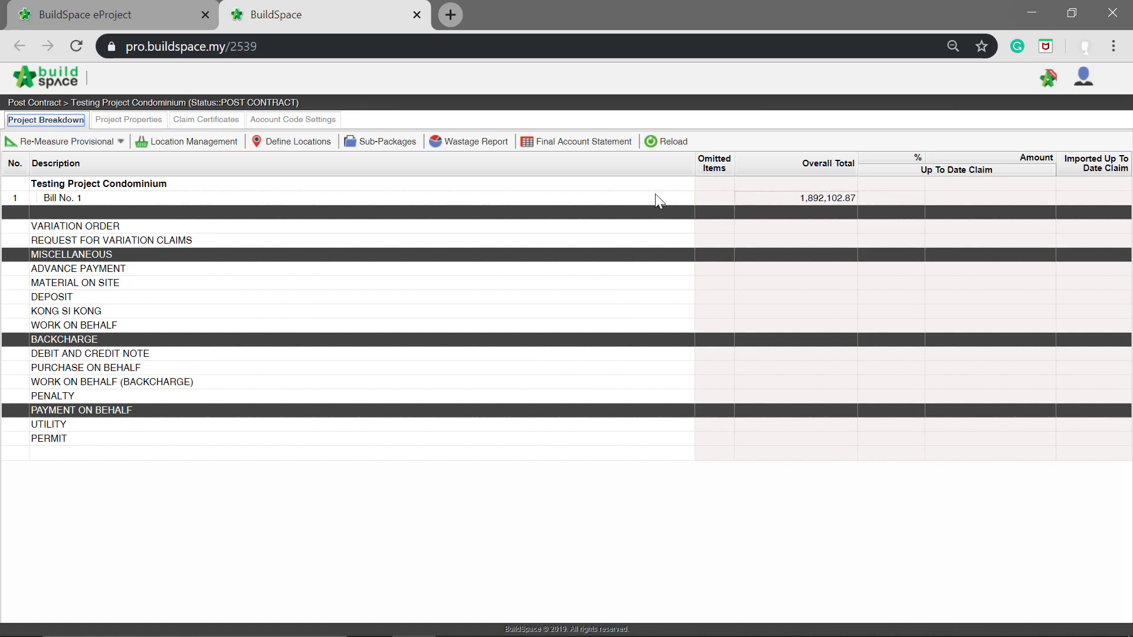
{"action": "double_click", "coordinate": [313, 200]}
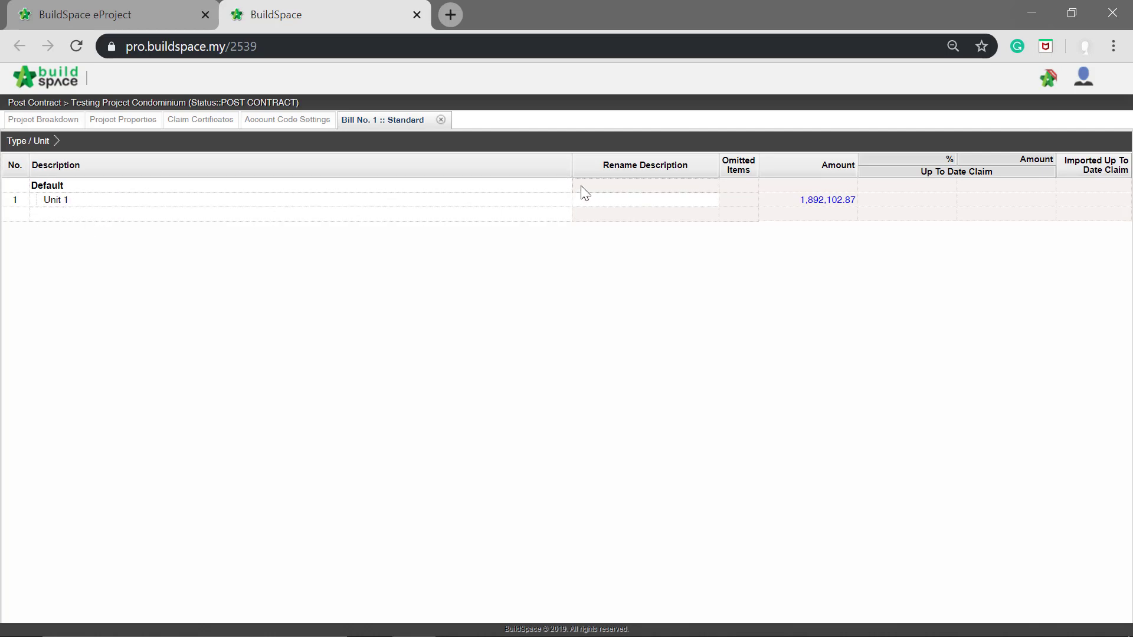
{"action": "left_click", "coordinate": [632, 200]}
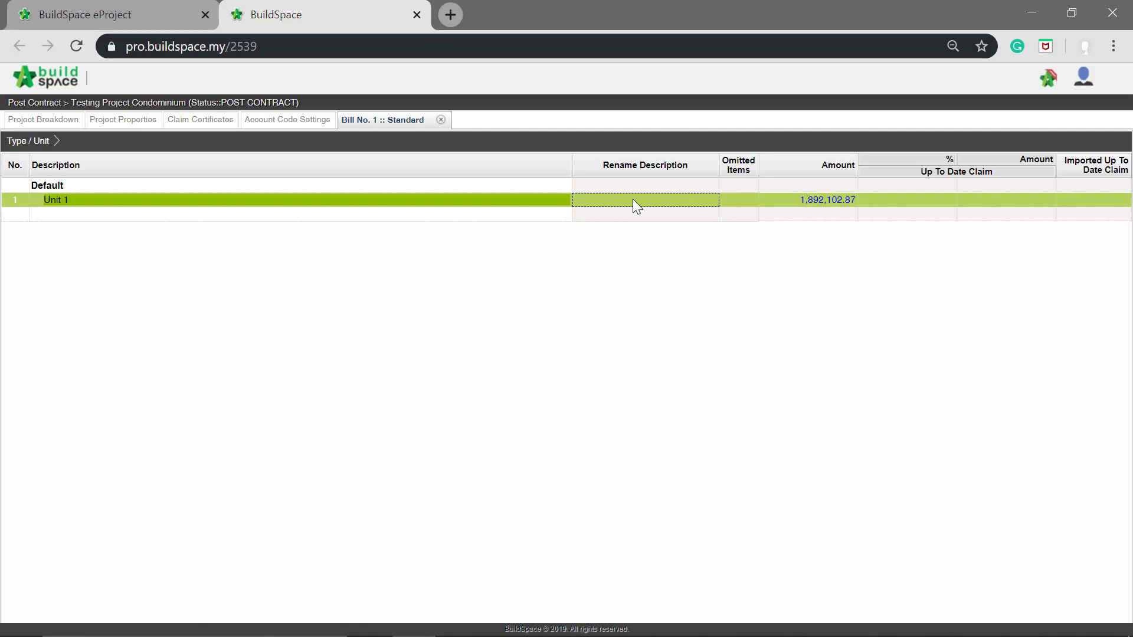
{"action": "left_click", "coordinate": [633, 200]}
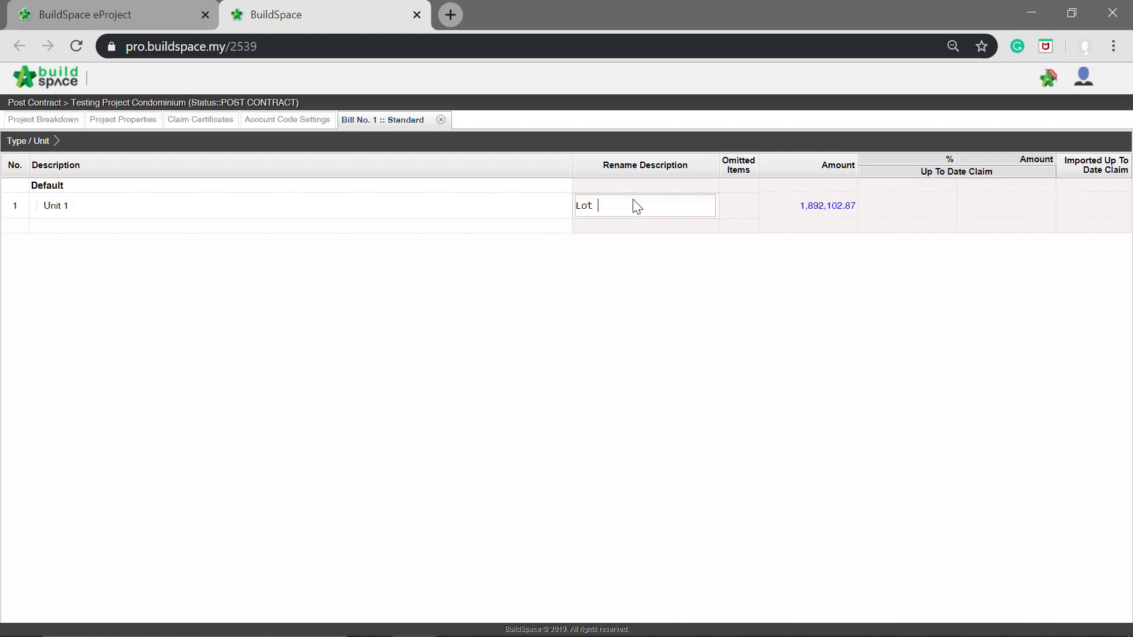
{"action": "type", "text": "Lot 1"}
{"action": "key", "text": "Return"}
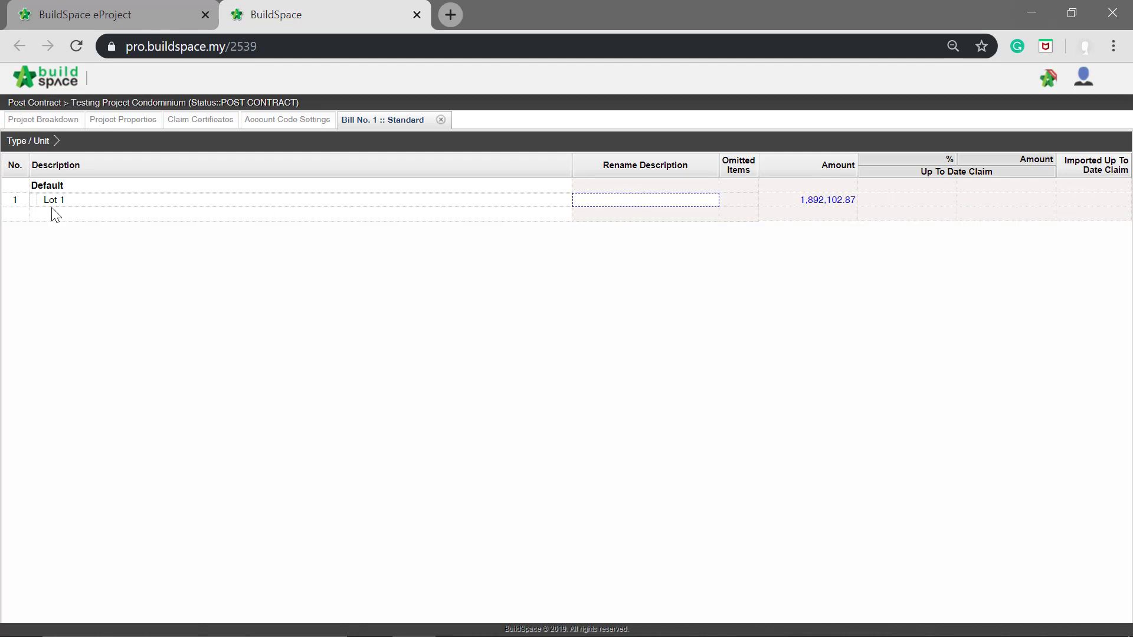
Open Lot 1 and set the up to date claim for WORK BELOW GROUND FLOOR LEVEL to 10%
{"action": "double_click", "coordinate": [743, 201]}
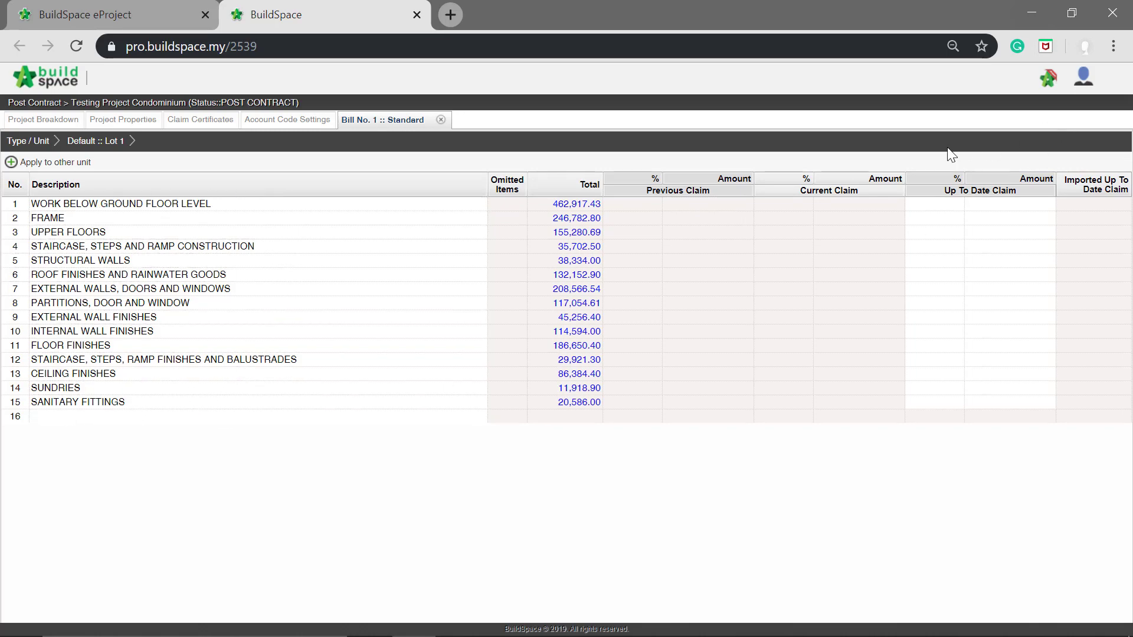
{"action": "left_click", "coordinate": [936, 206]}
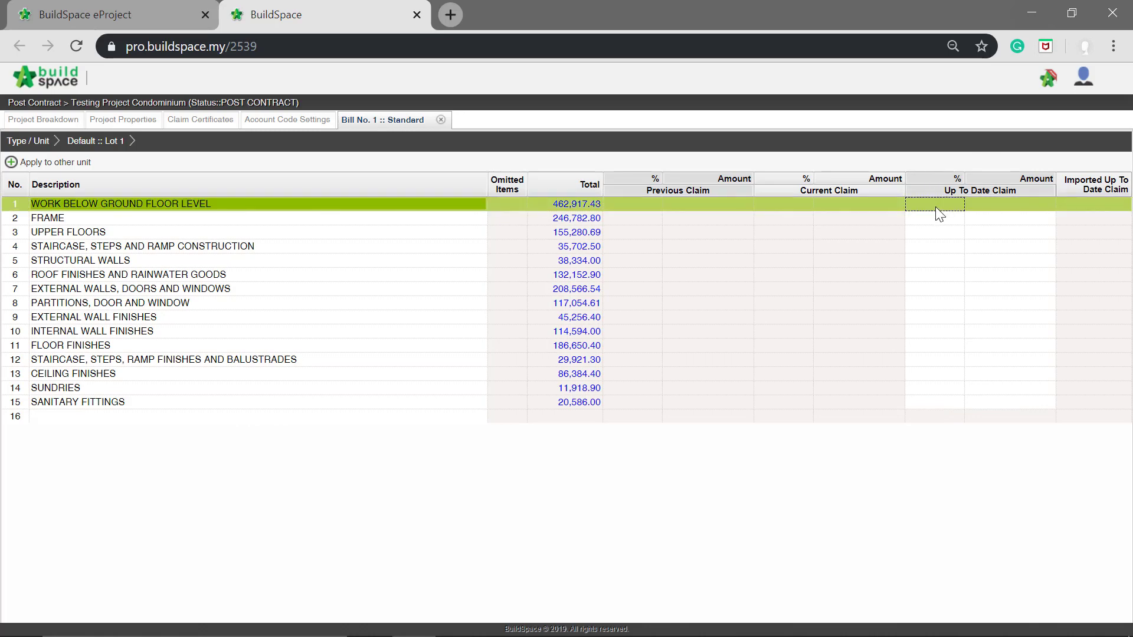
{"action": "double_click", "coordinate": [936, 206]}
{"action": "type", "text": "10"}
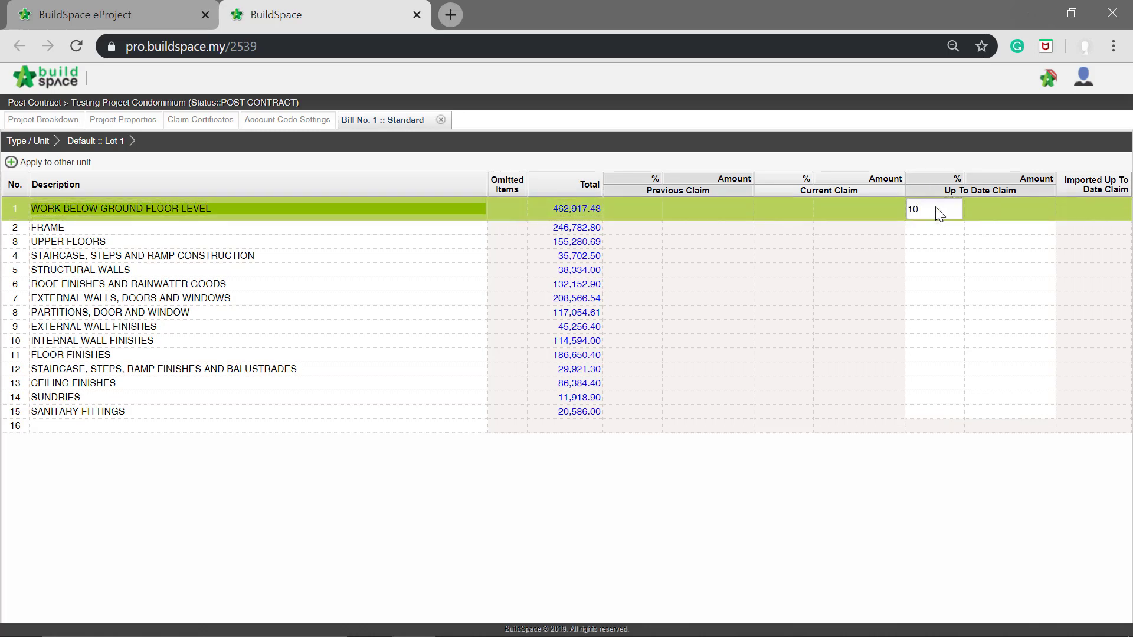
{"action": "key", "text": "Return"}
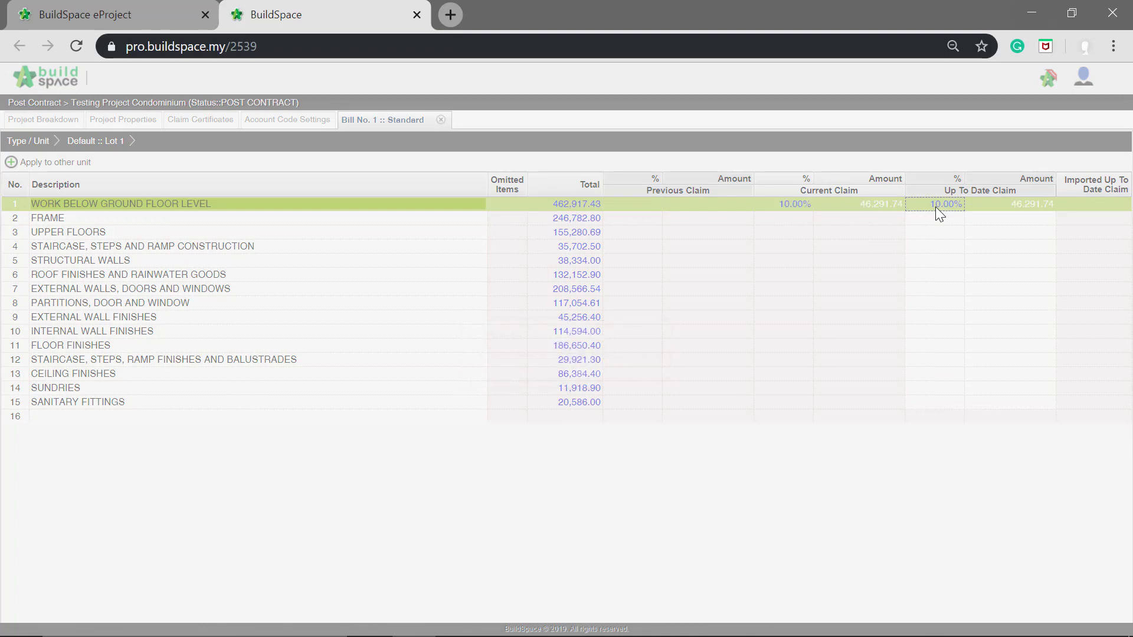
Enter 50000 as the up to date claim amount for FRAME
{"action": "left_click", "coordinate": [1033, 219]}
{"action": "type", "text": "50000"}
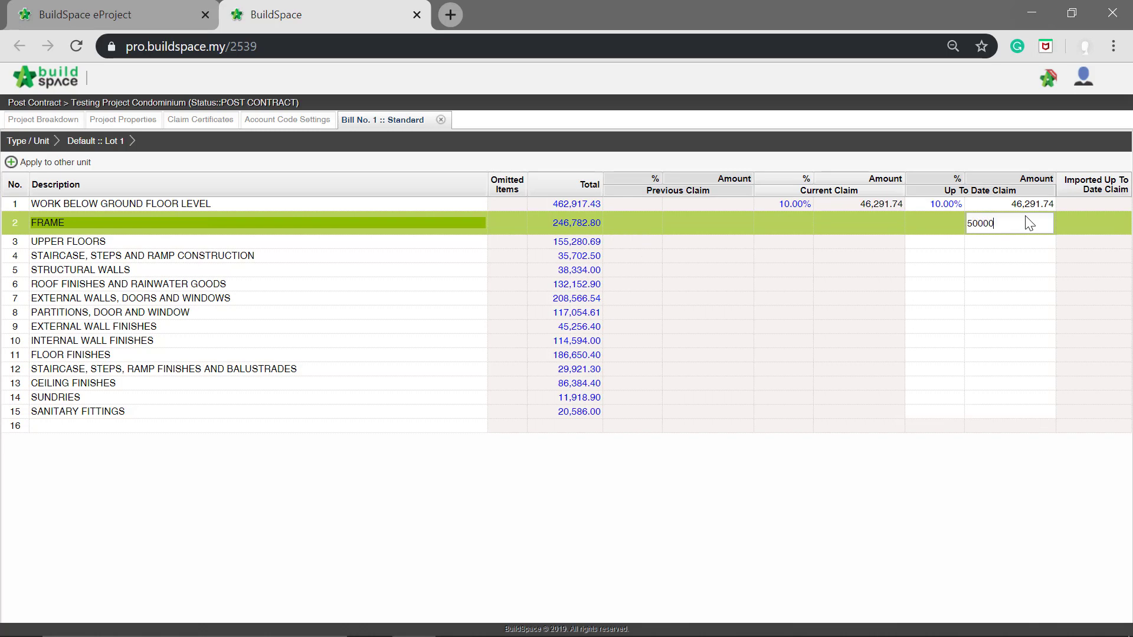
{"action": "key", "text": "Return"}
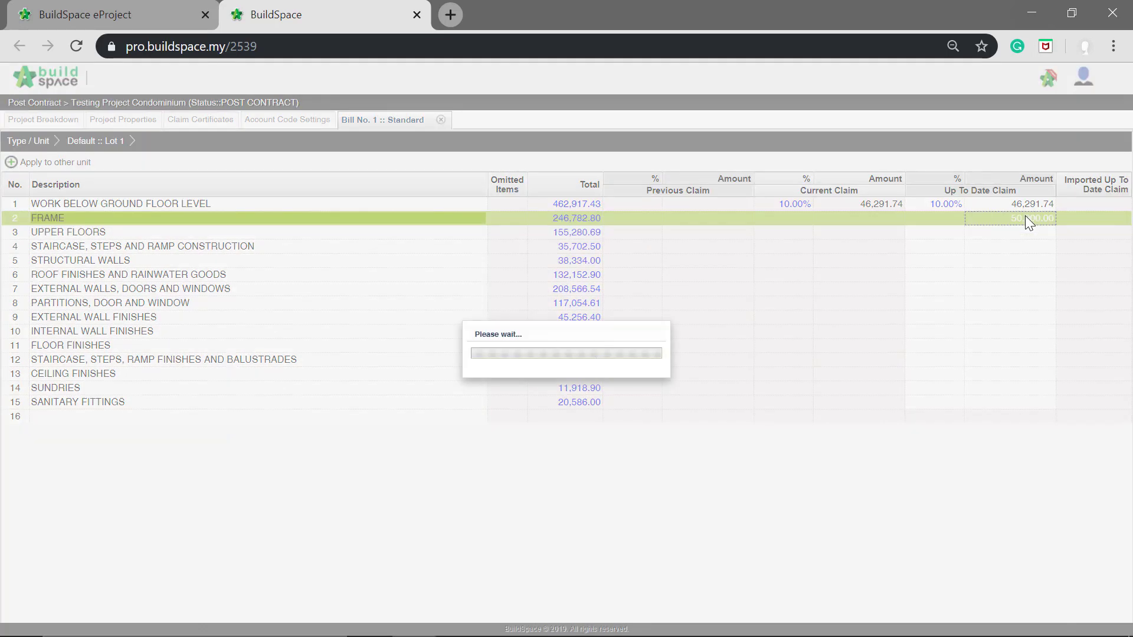
{"action": "left_click", "coordinate": [1087, 238]}
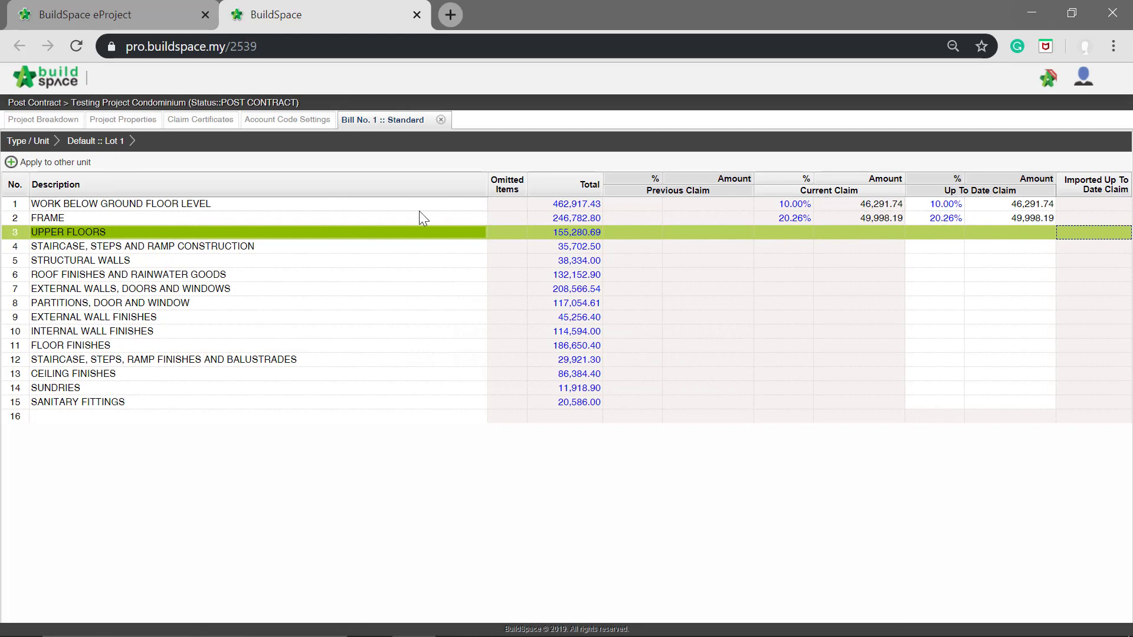
Open the WORK BELOW GROUND FLOOR LEVEL items in Lot 1 and examine their current and up to date claims
{"action": "double_click", "coordinate": [363, 204]}
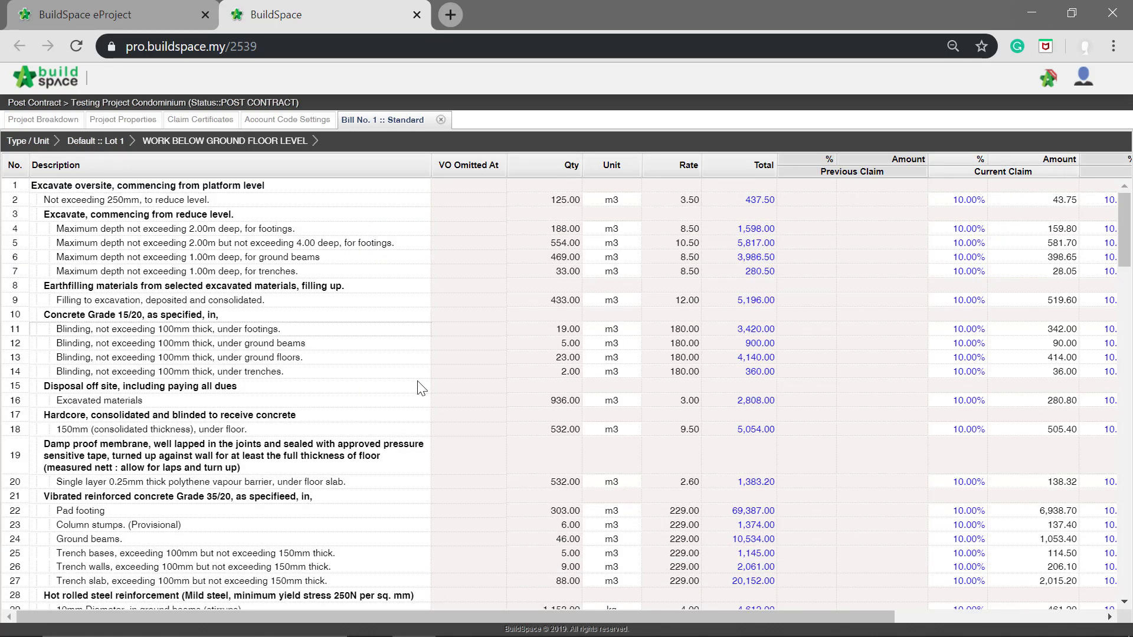
{"action": "left_click_drag", "start_coordinate": [550, 617], "coordinate": [821, 633]}
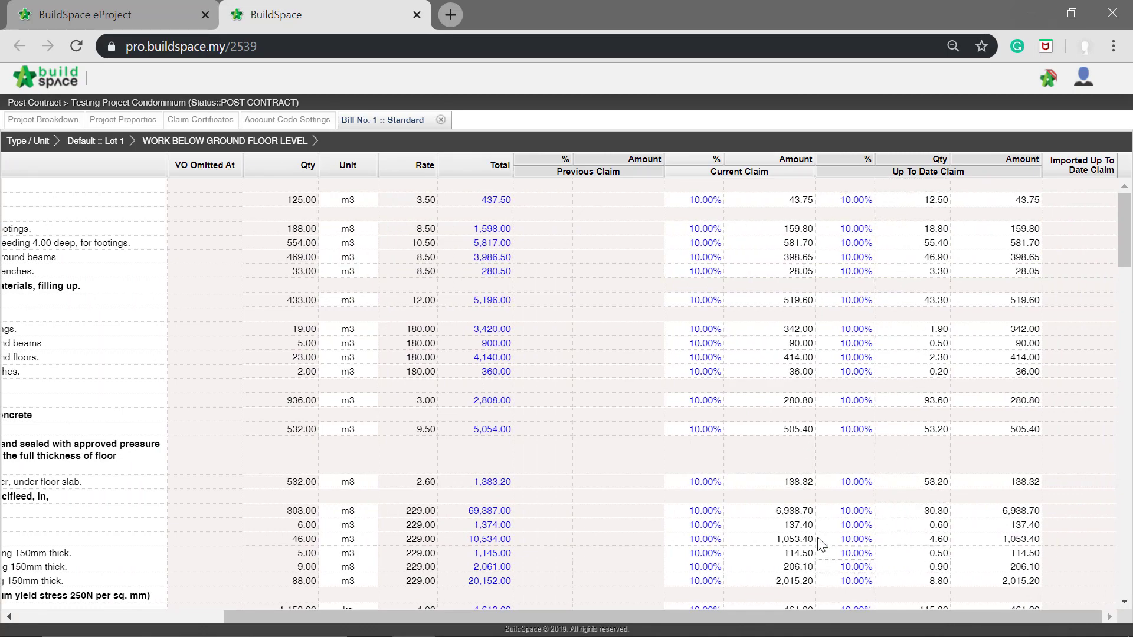
Set the up to date claim to 15% for the footings excavation item with maximum depth not exceeding 2.00m
{"action": "left_click_drag", "start_coordinate": [299, 618], "coordinate": [105, 511]}
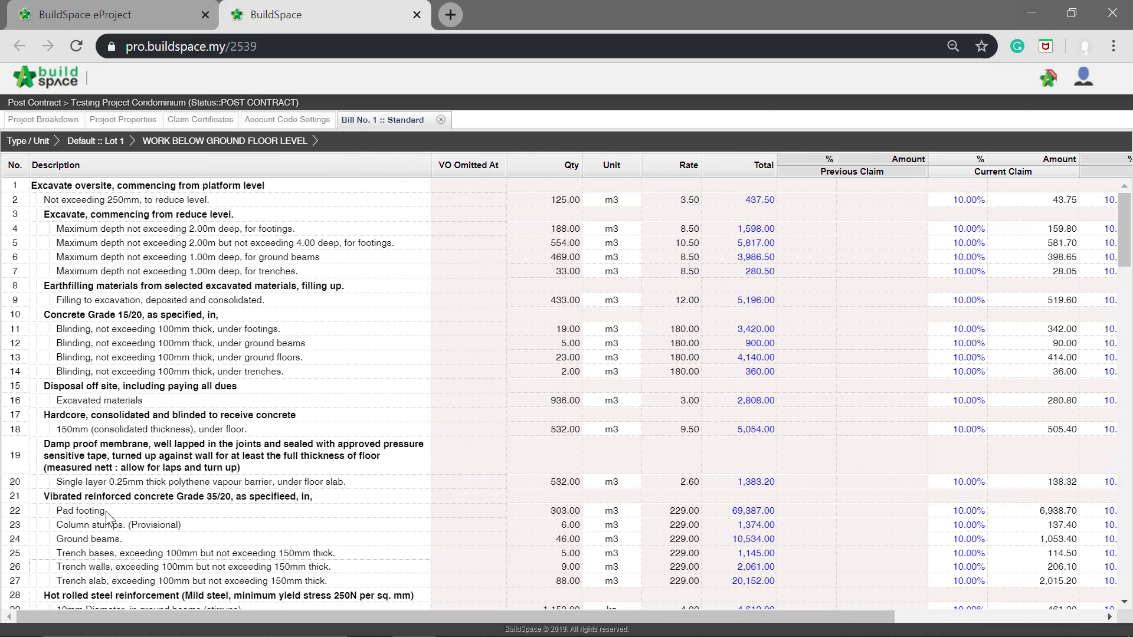
{"action": "left_click", "coordinate": [255, 233]}
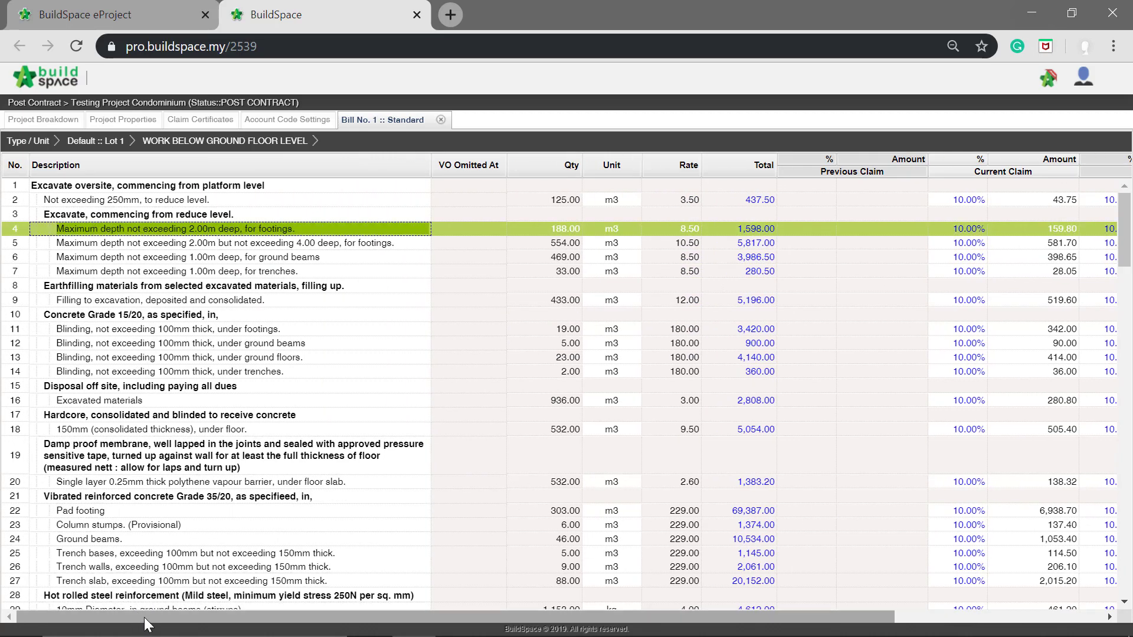
{"action": "left_click_drag", "start_coordinate": [144, 617], "coordinate": [351, 618]}
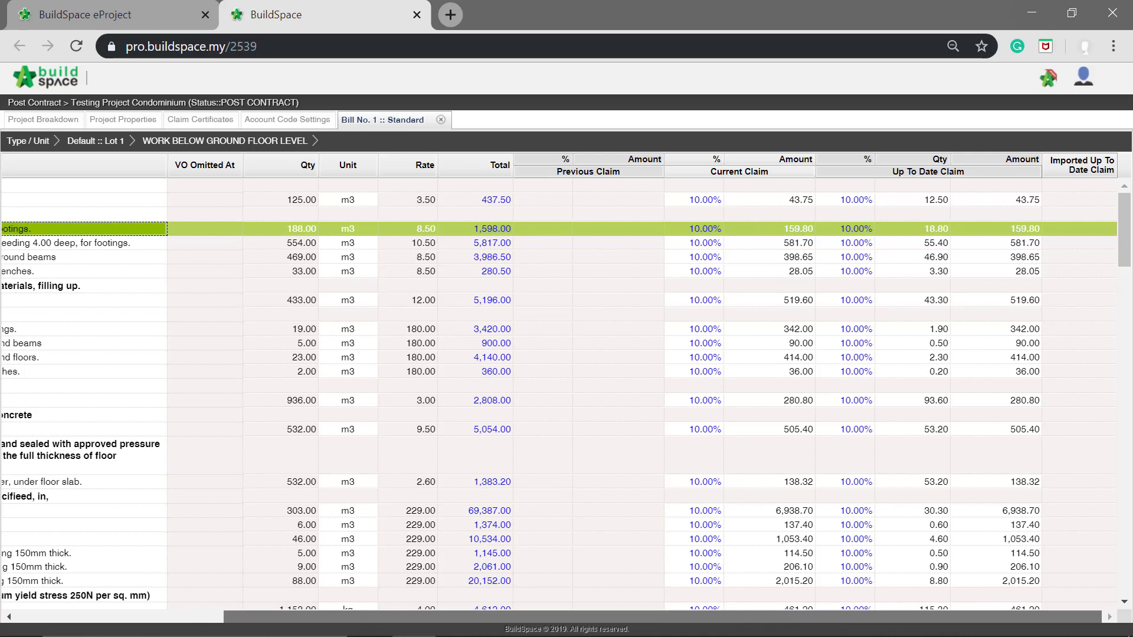
{"action": "left_click", "coordinate": [860, 231]}
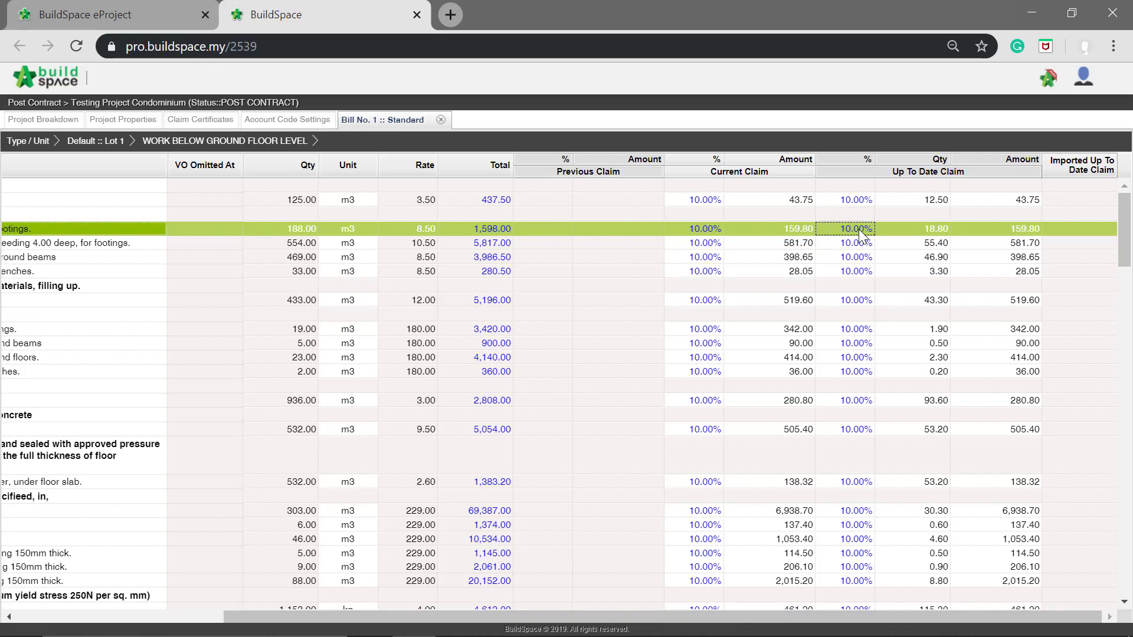
{"action": "type", "text": "15"}
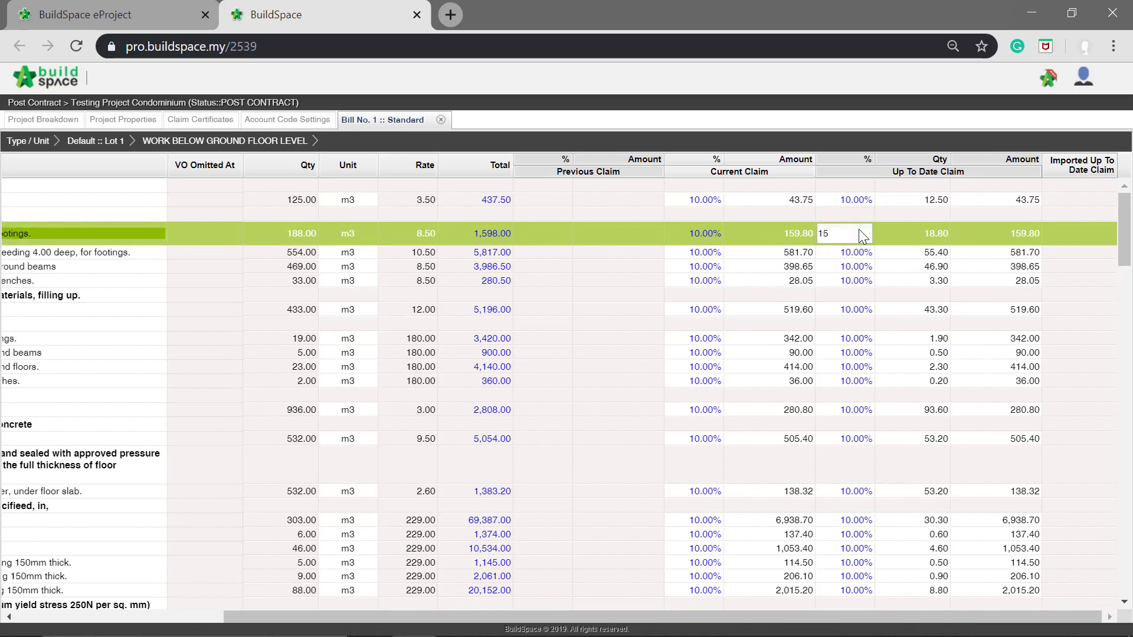
{"action": "key", "text": "Return"}
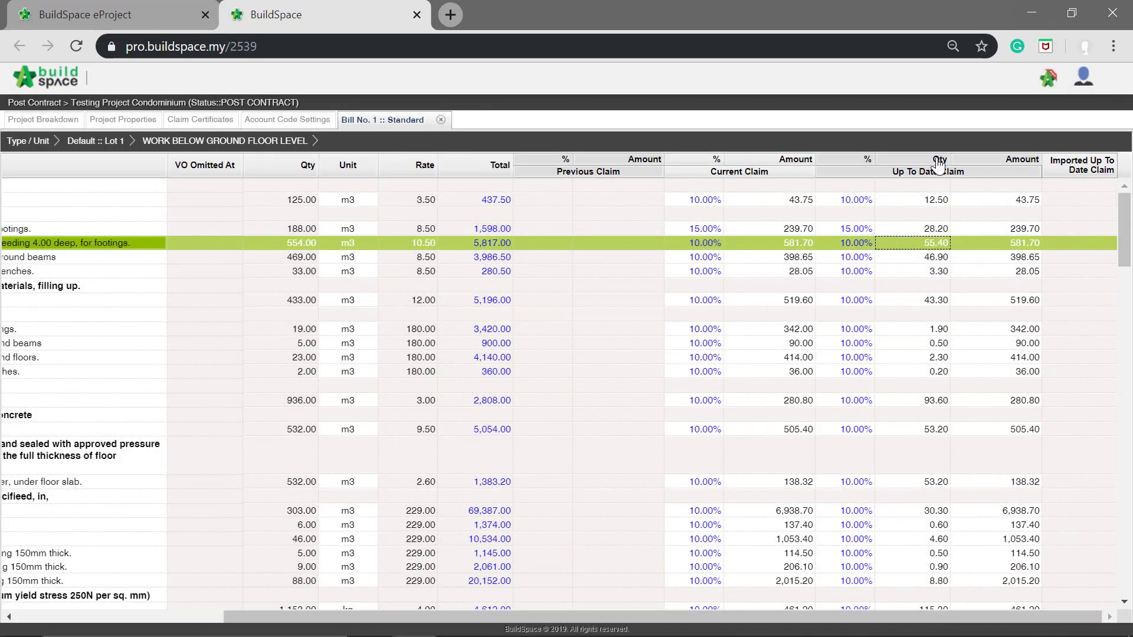
Set the up to date claim quantity to 70 for the footings excavation item between 2.00m and 4.00m deep
{"action": "double_click", "coordinate": [939, 245]}
{"action": "type", "text": "70"}
{"action": "key", "text": "Return"}
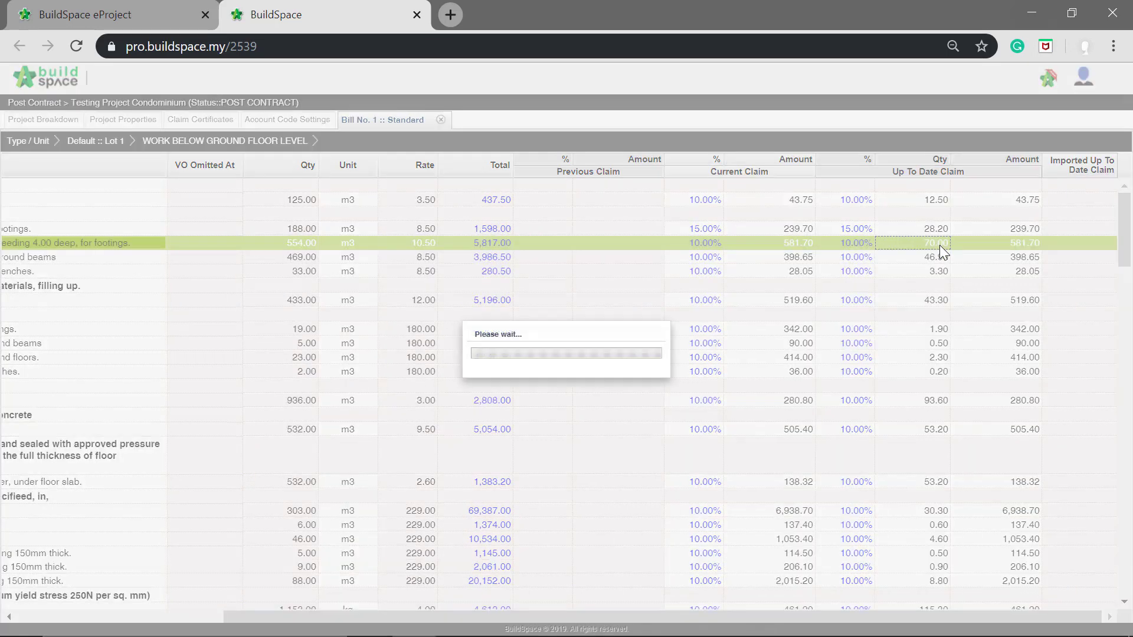
Enter 1000 as the up to date claim amount for the ground beams excavation item not exceeding 1.00m deep
{"action": "left_click", "coordinate": [1022, 260]}
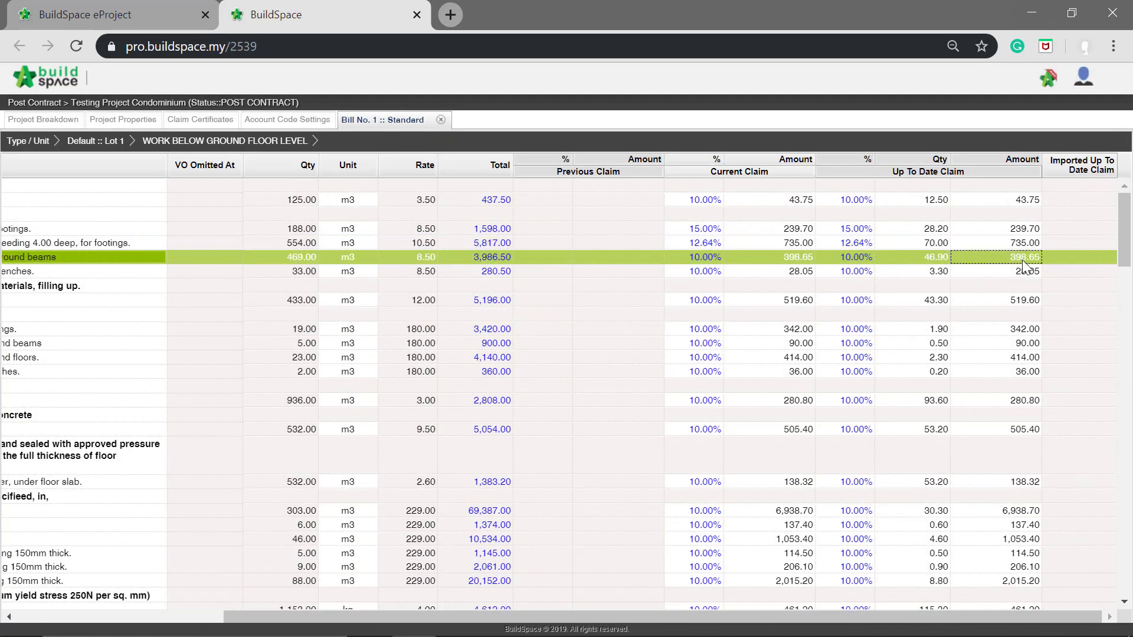
{"action": "left_click", "coordinate": [1022, 260]}
{"action": "type", "text": "1000"}
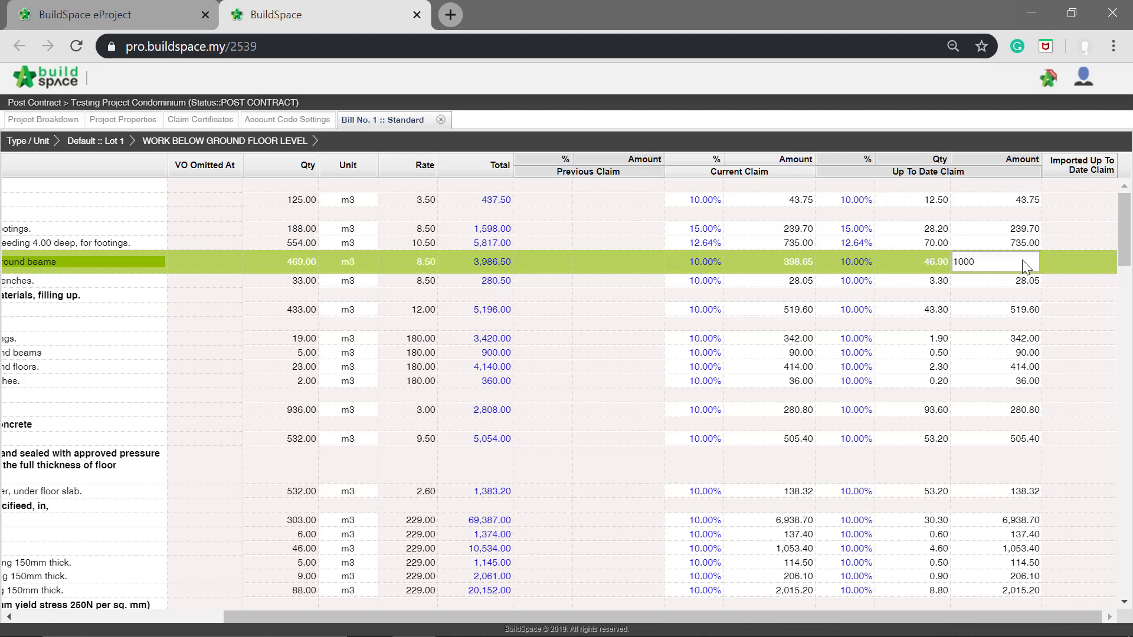
{"action": "key", "text": "Return"}
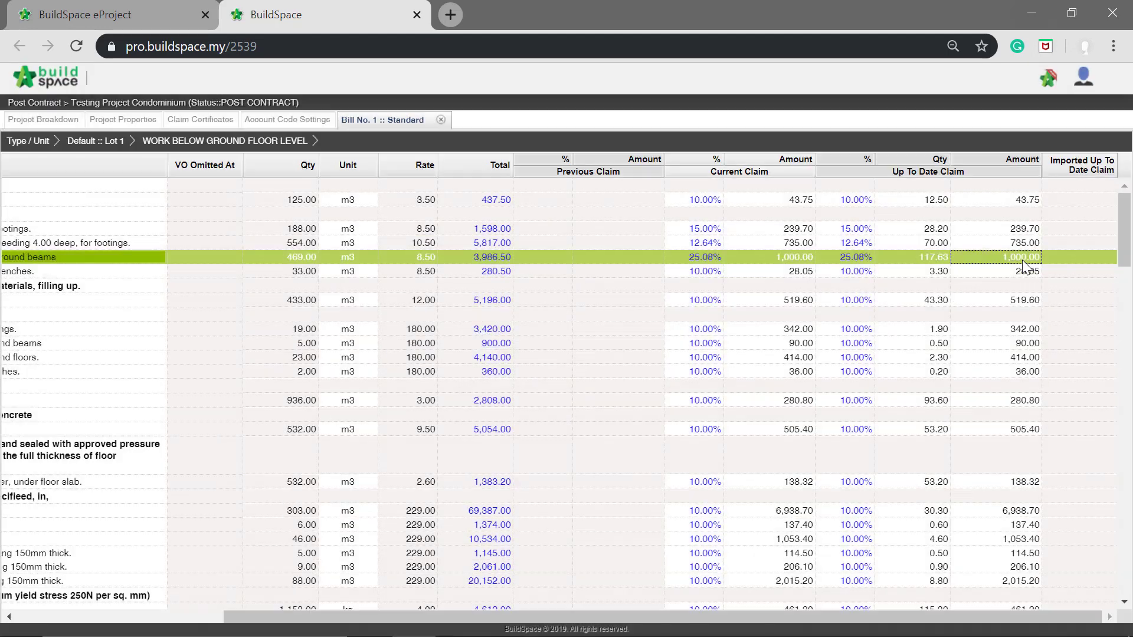
{"action": "left_click", "coordinate": [1034, 286]}
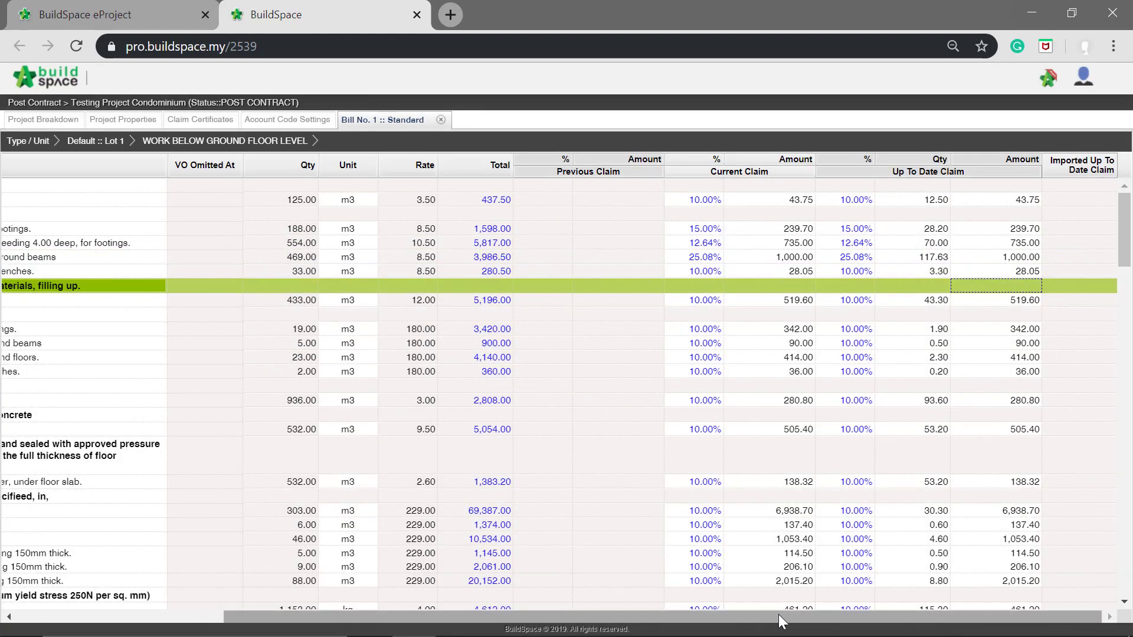
Return to the project breakdown and reload it to refresh the claim for Bill No. 1
{"action": "left_click_drag", "start_coordinate": [778, 614], "coordinate": [505, 618]}
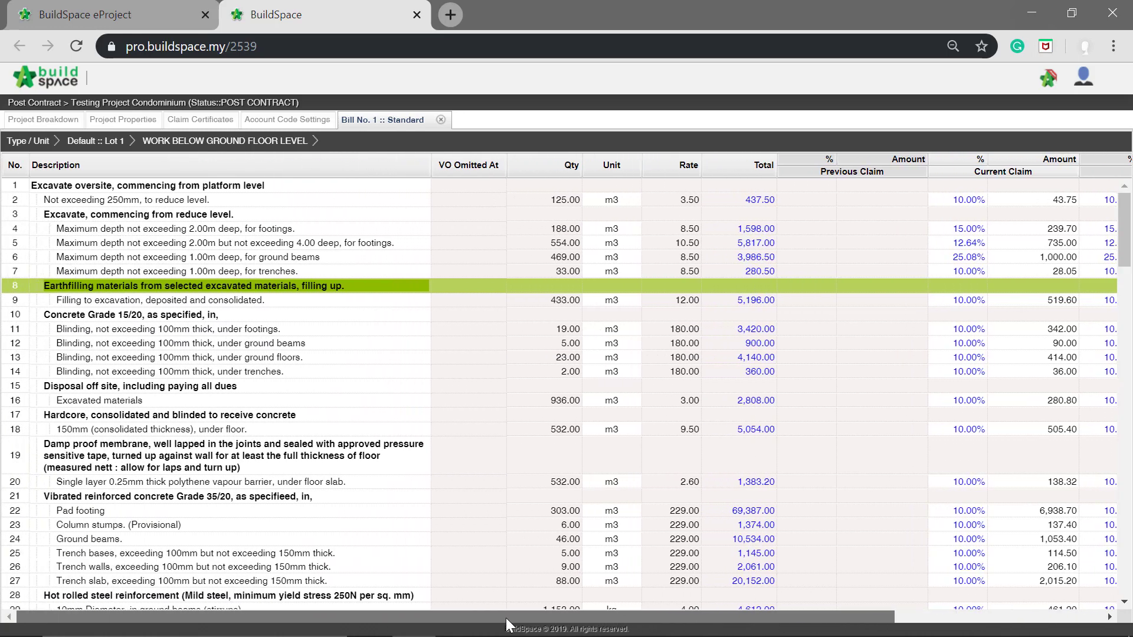
{"action": "left_click", "coordinate": [45, 122]}
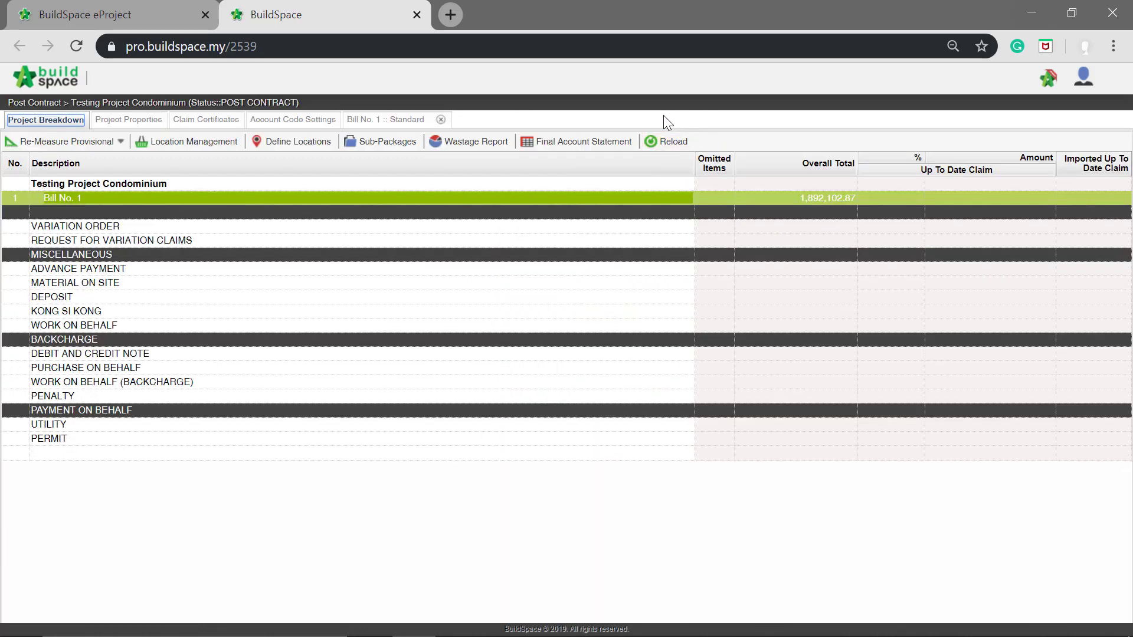
{"action": "left_click", "coordinate": [687, 143]}
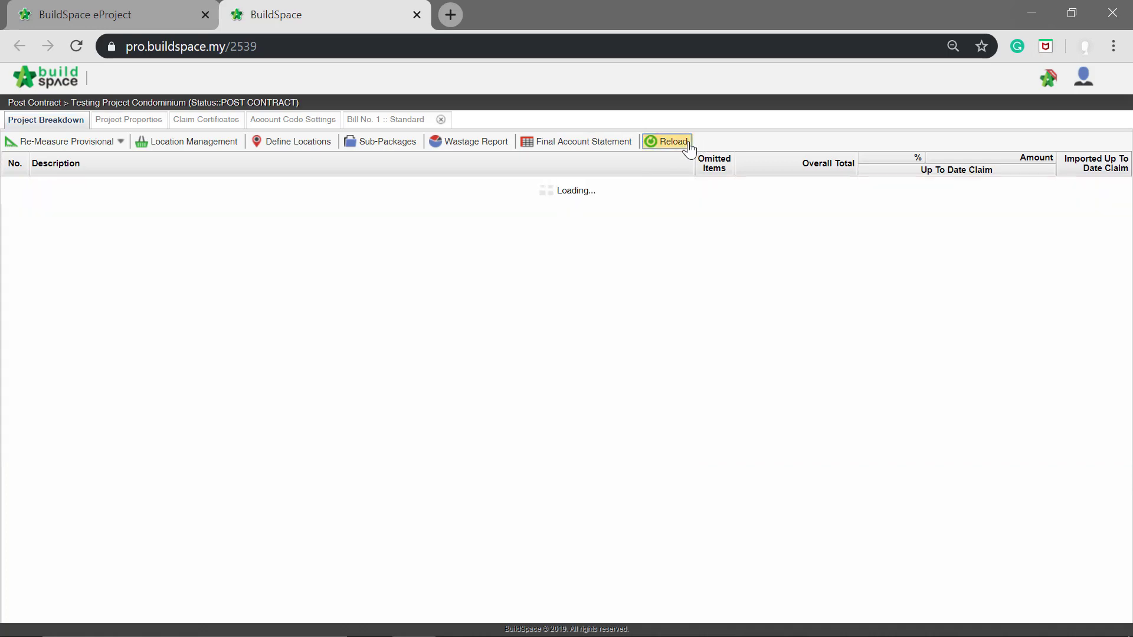
Open VARIATION ORDER from the project breakdown and add a variation order described as "V.O 1"
{"action": "left_click", "coordinate": [416, 226]}
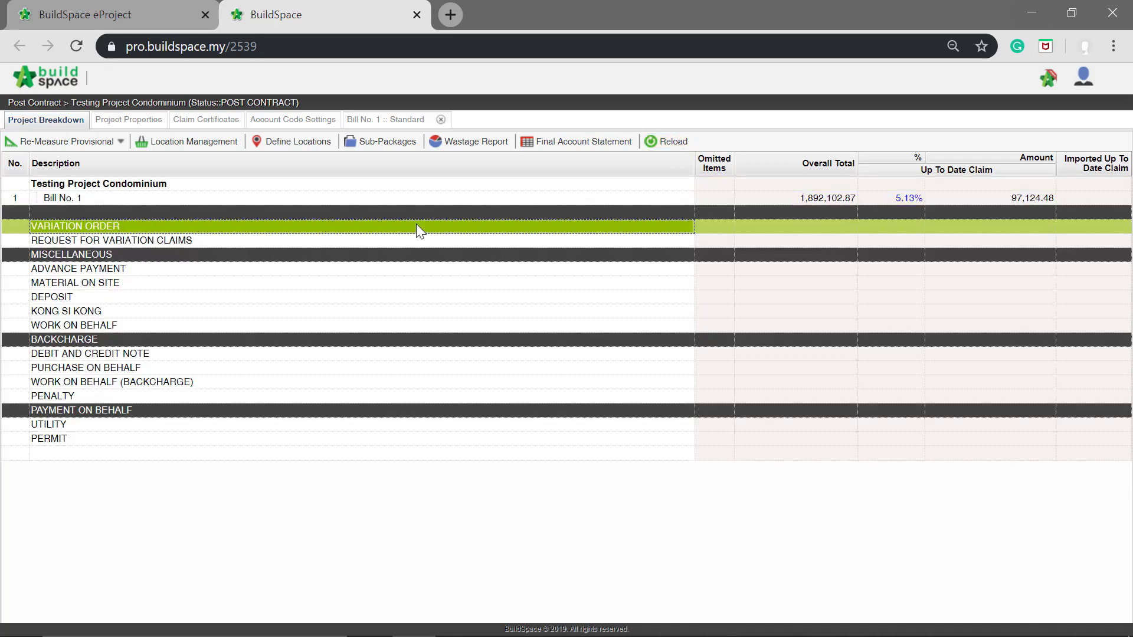
{"action": "double_click", "coordinate": [416, 225]}
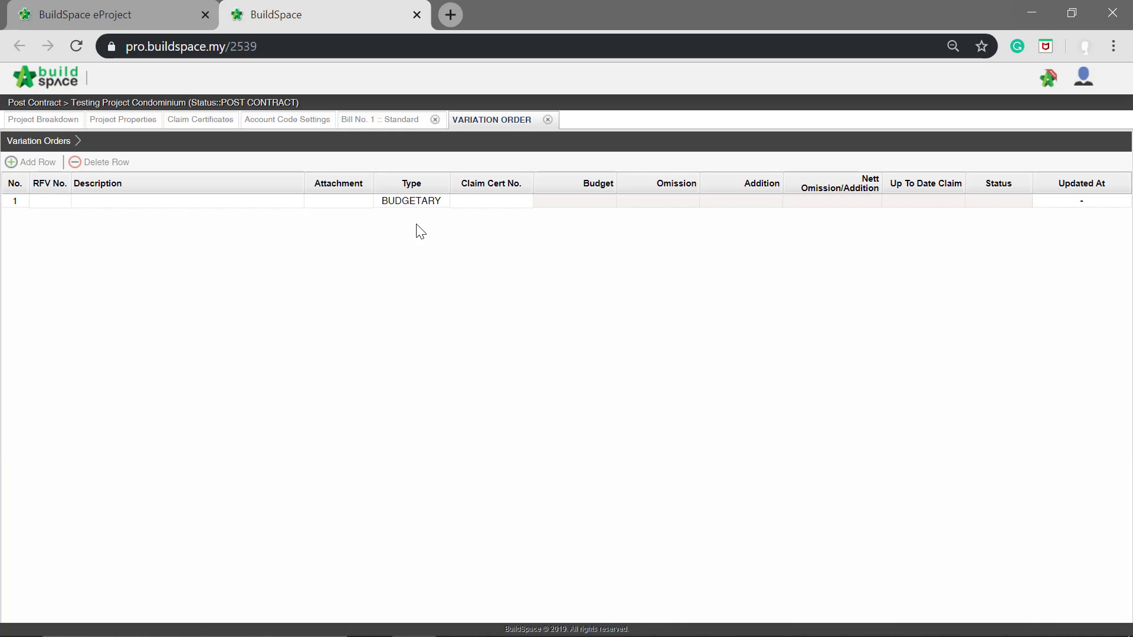
{"action": "left_click", "coordinate": [223, 206]}
{"action": "left_click", "coordinate": [225, 207]}
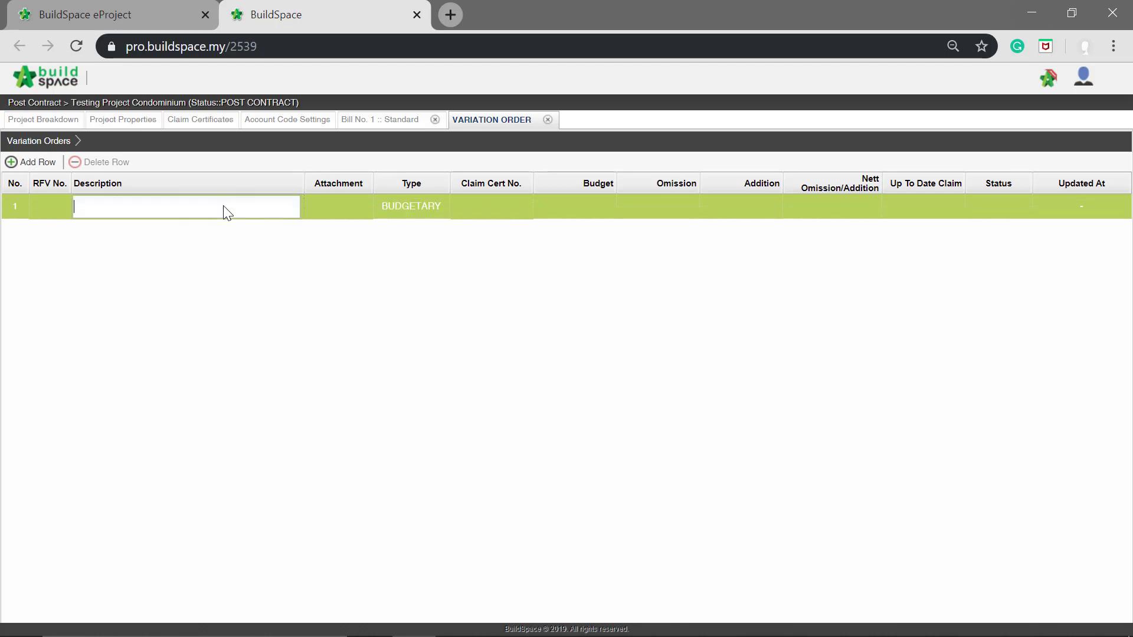
{"action": "type", "text": "V.O 1"}
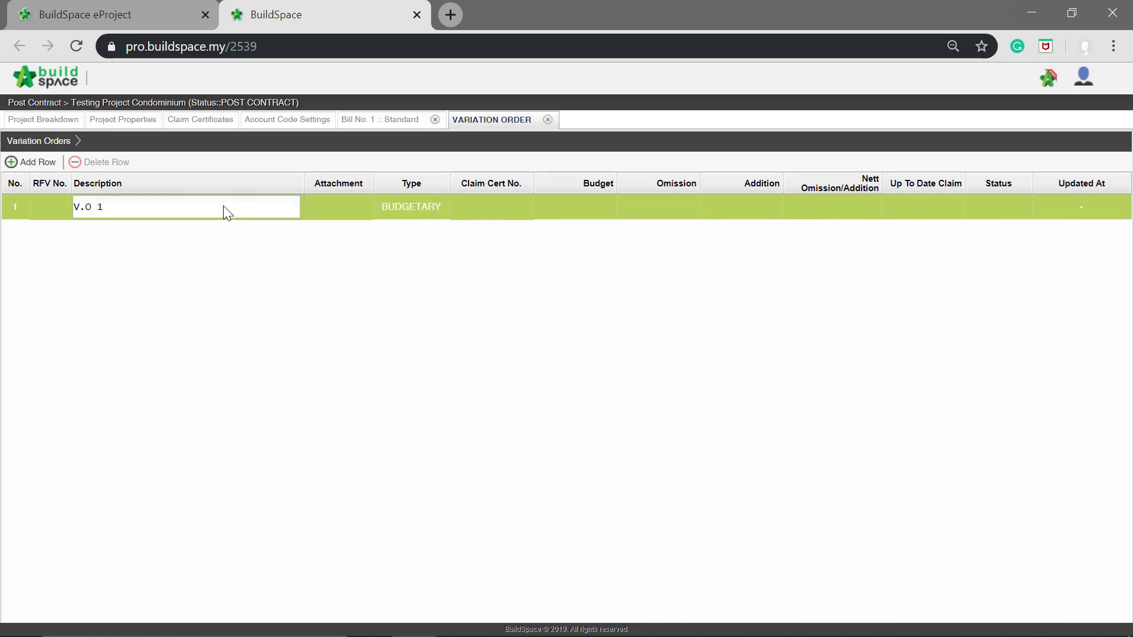
{"action": "key", "text": "Return"}
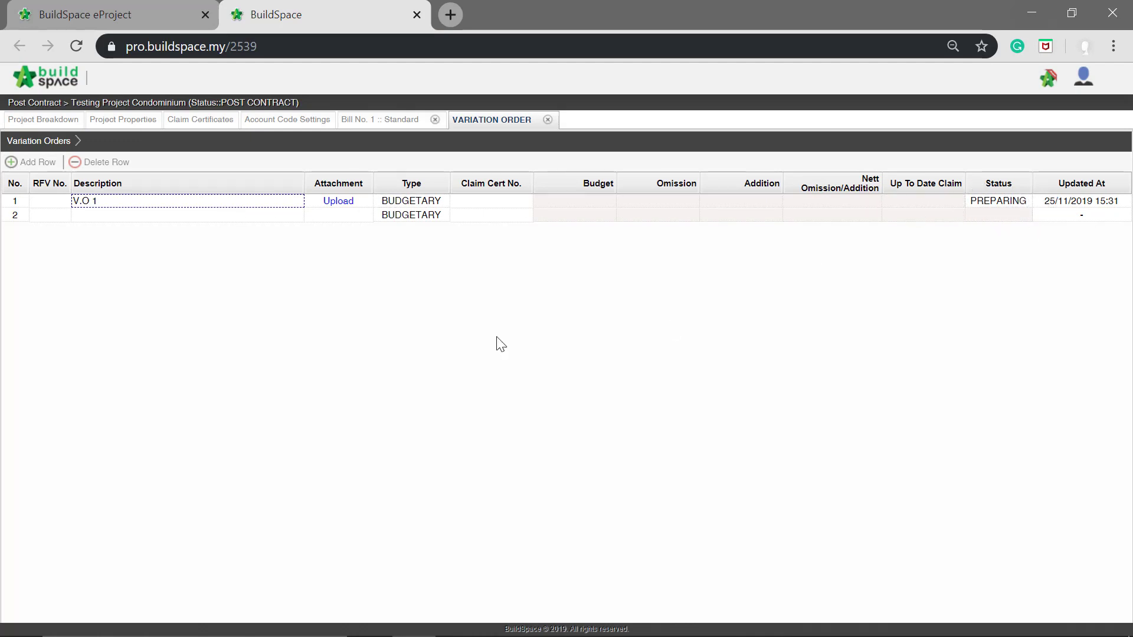
Open V.O 1 and add a variation order item described as "V.O item 1"
{"action": "left_click", "coordinate": [177, 203]}
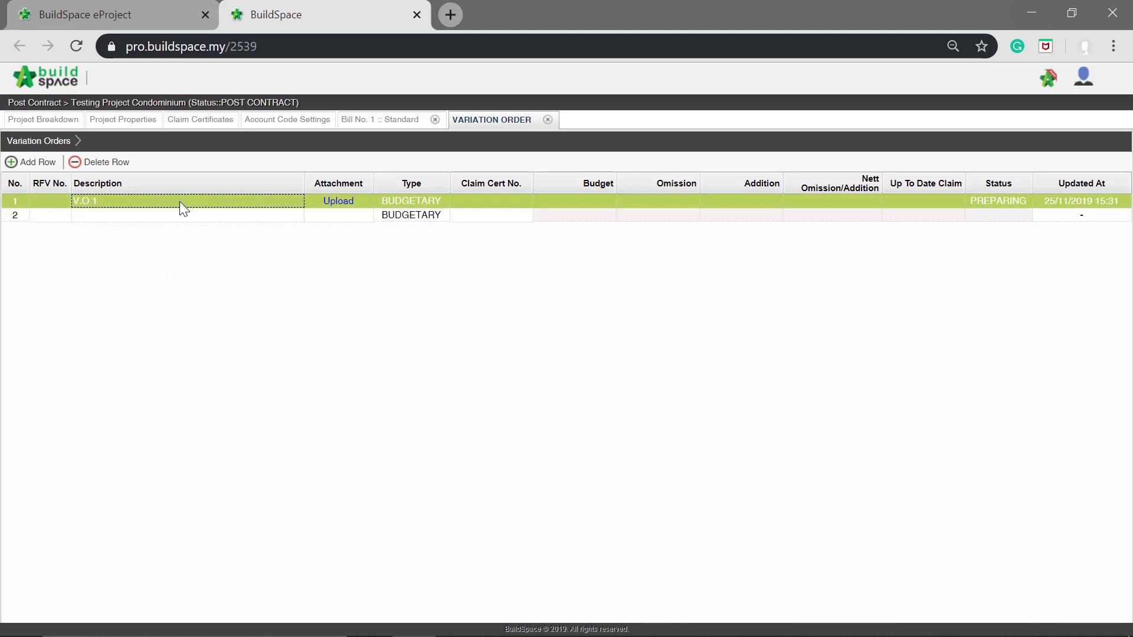
{"action": "double_click", "coordinate": [180, 201]}
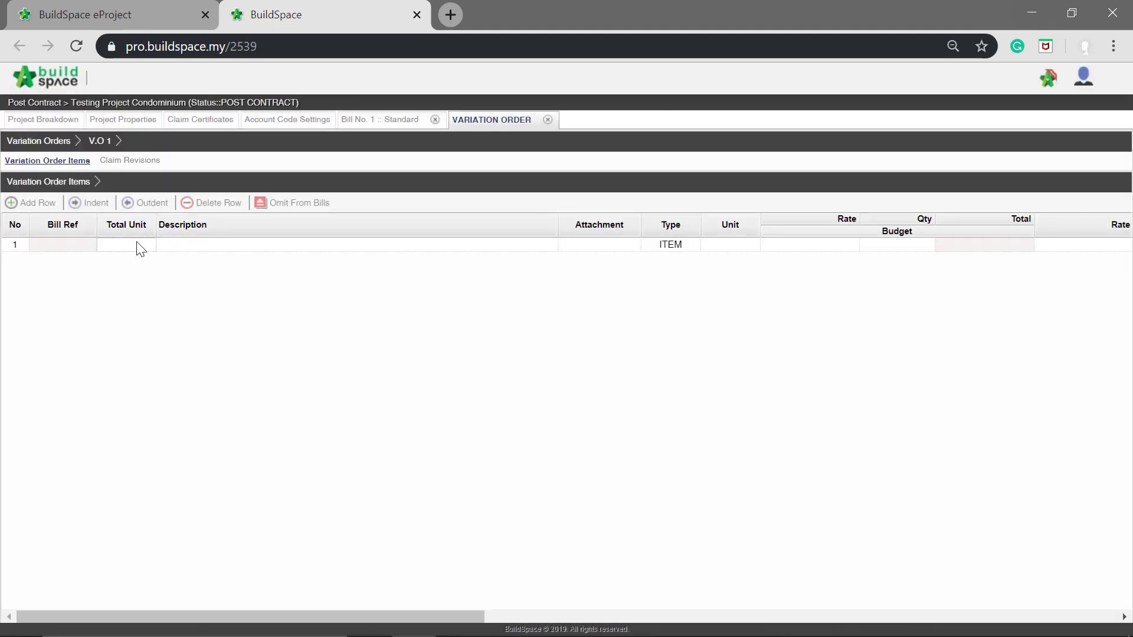
{"action": "left_click", "coordinate": [311, 247]}
{"action": "left_click", "coordinate": [310, 246]}
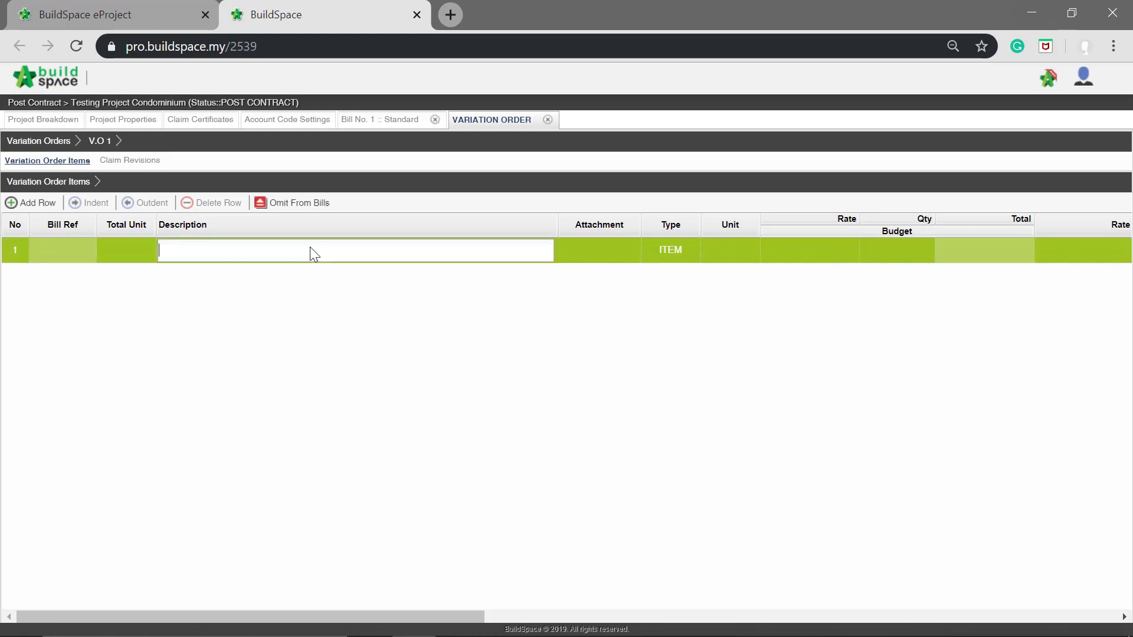
{"action": "type", "text": "V."}
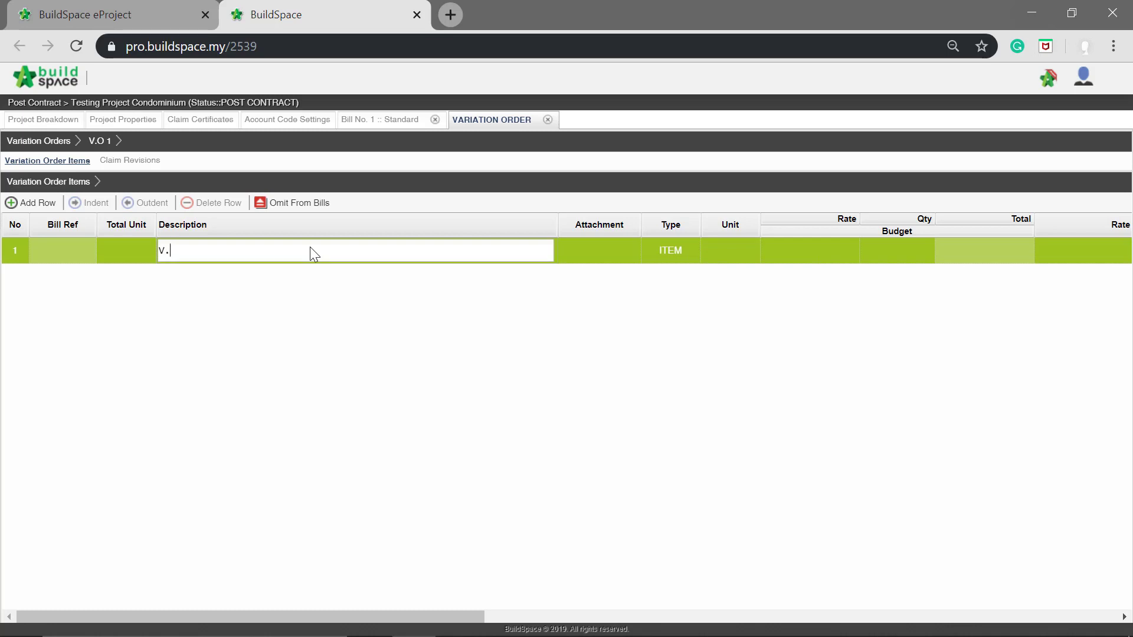
{"action": "type", "text": "O item 1"}
{"action": "key", "text": "Return"}
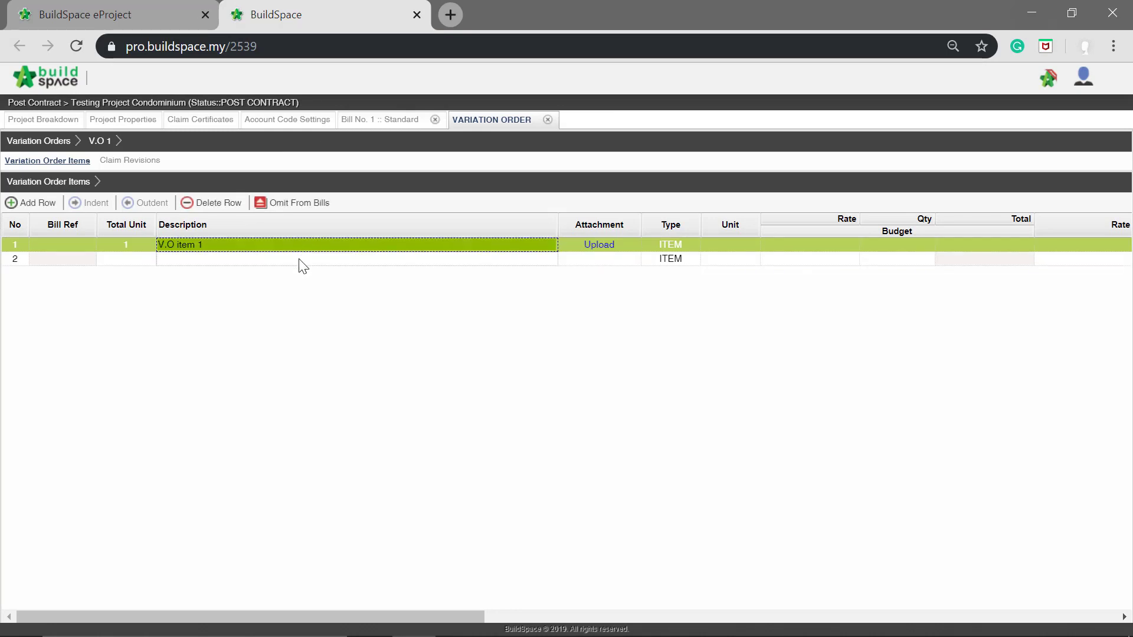
{"action": "left_click", "coordinate": [302, 260]}
Set the budget rate of V.O item 1 to 100 and its budget quantity to 50
{"action": "left_click_drag", "start_coordinate": [409, 615], "coordinate": [544, 615]}
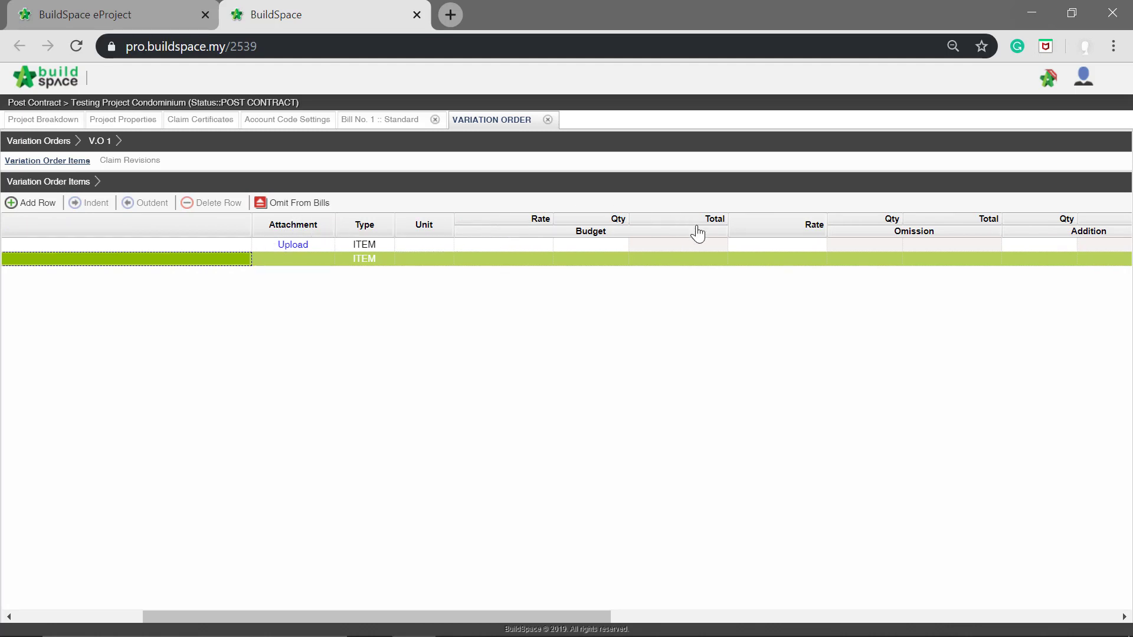
{"action": "left_click", "coordinate": [505, 243]}
{"action": "type", "text": "100"}
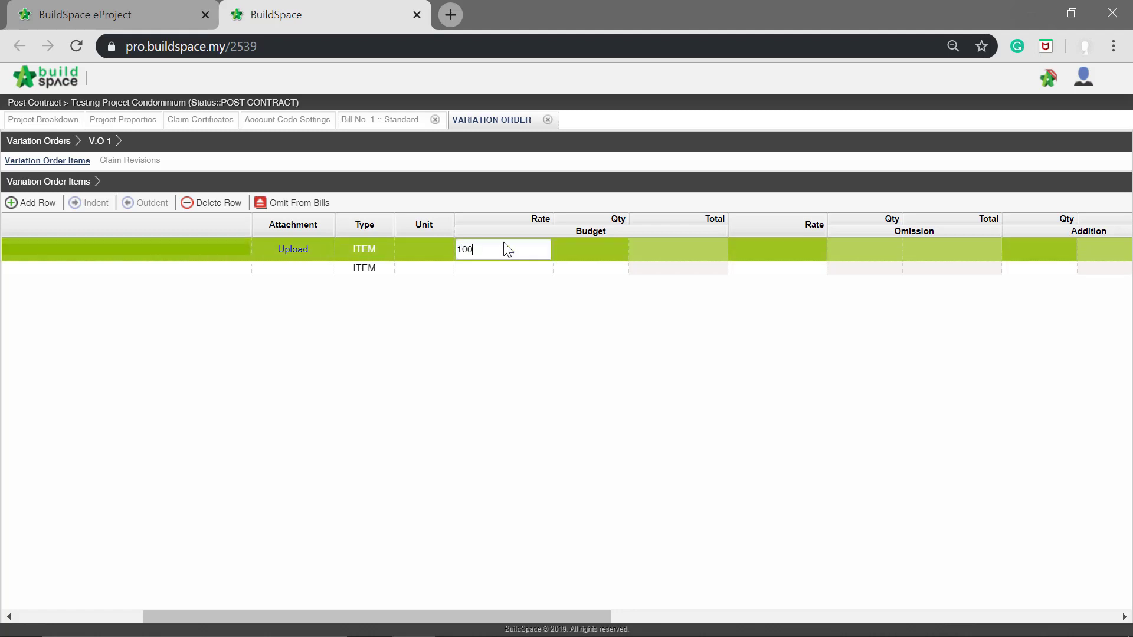
{"action": "key", "text": "Return"}
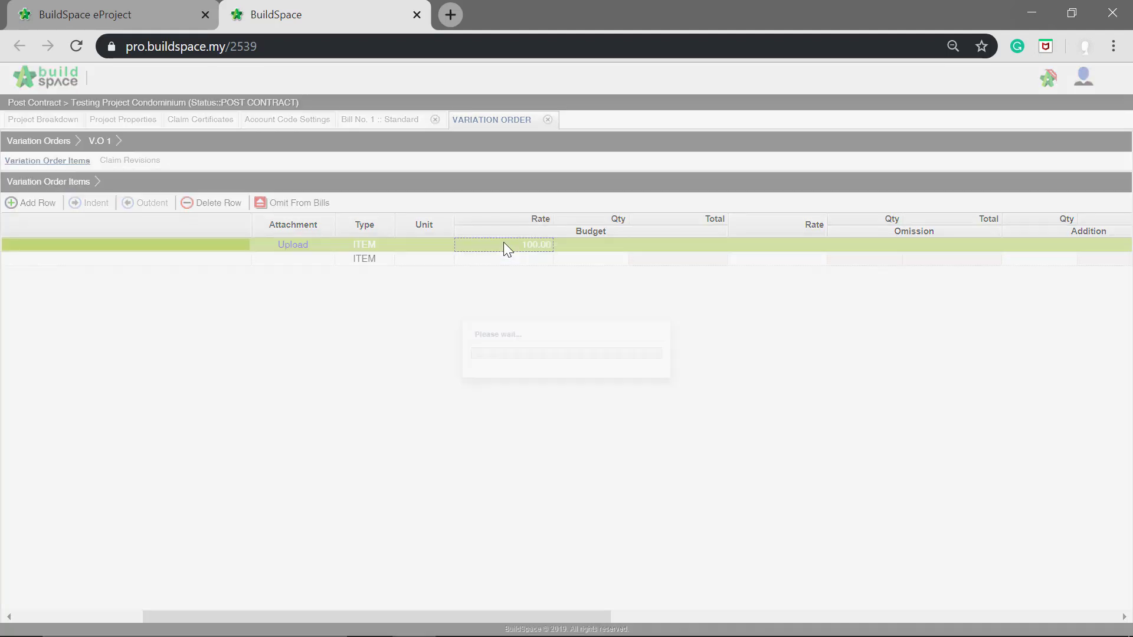
{"action": "left_click", "coordinate": [581, 243]}
{"action": "left_click", "coordinate": [581, 243]}
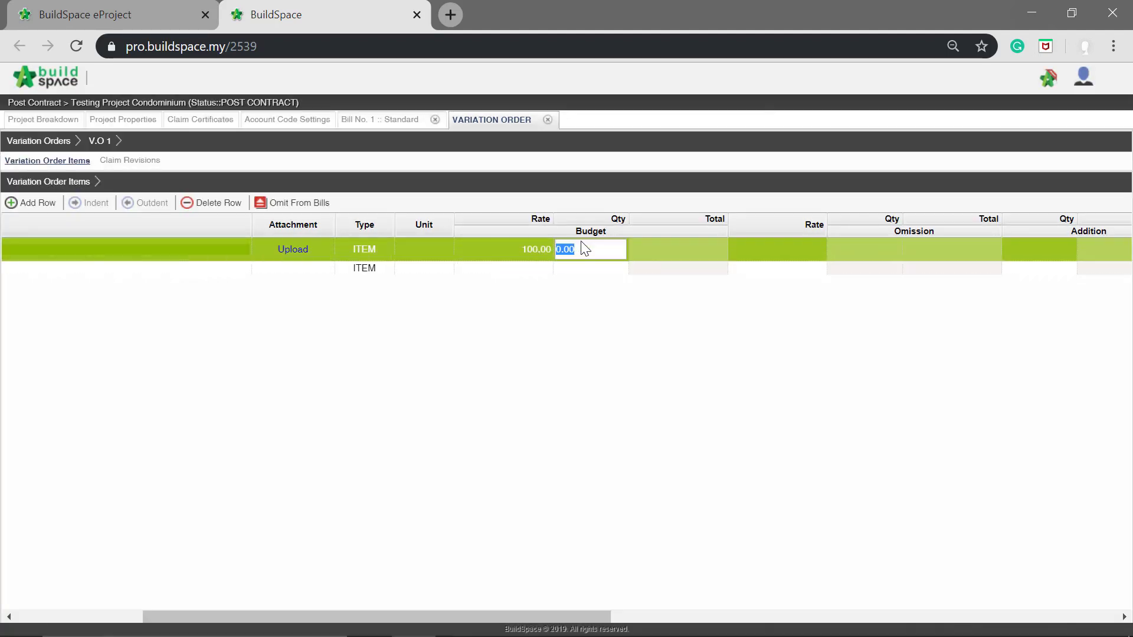
{"action": "type", "text": "50"}
{"action": "key", "text": "Return"}
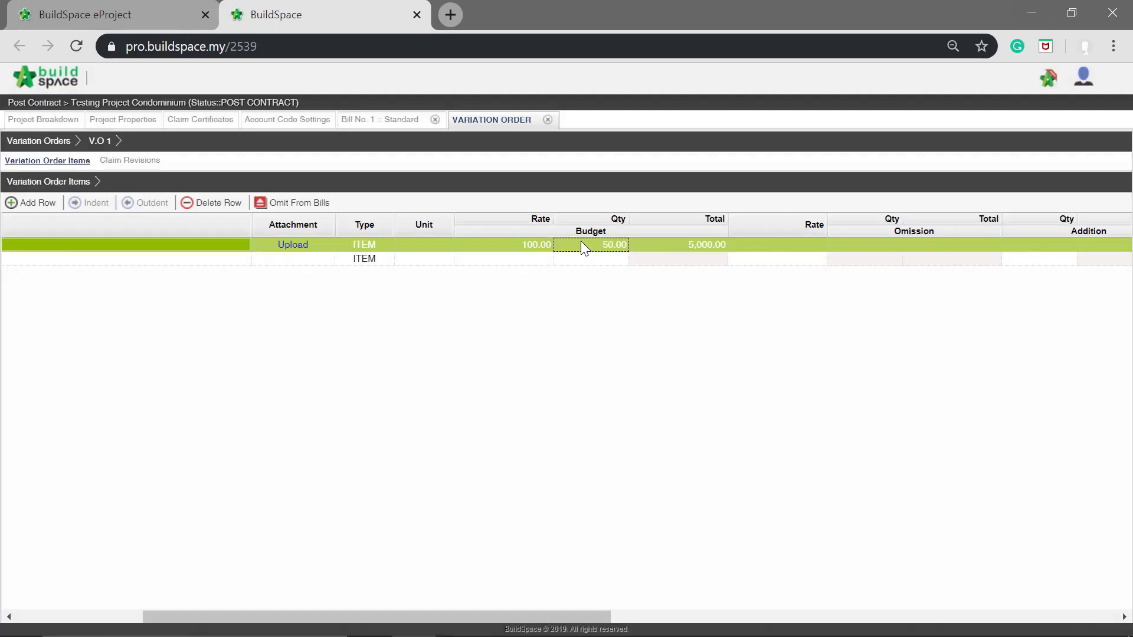
{"action": "left_click", "coordinate": [655, 259]}
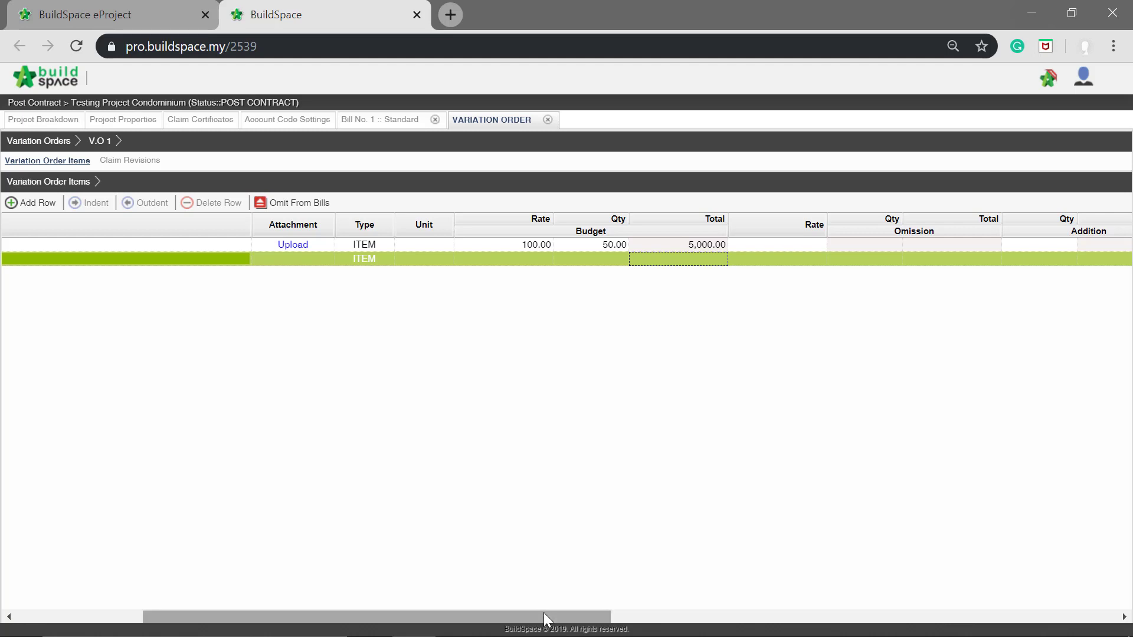
Set the rate of V.O item 1 to 90 and its addition quantity to 60
{"action": "left_click_drag", "start_coordinate": [544, 613], "coordinate": [675, 604]}
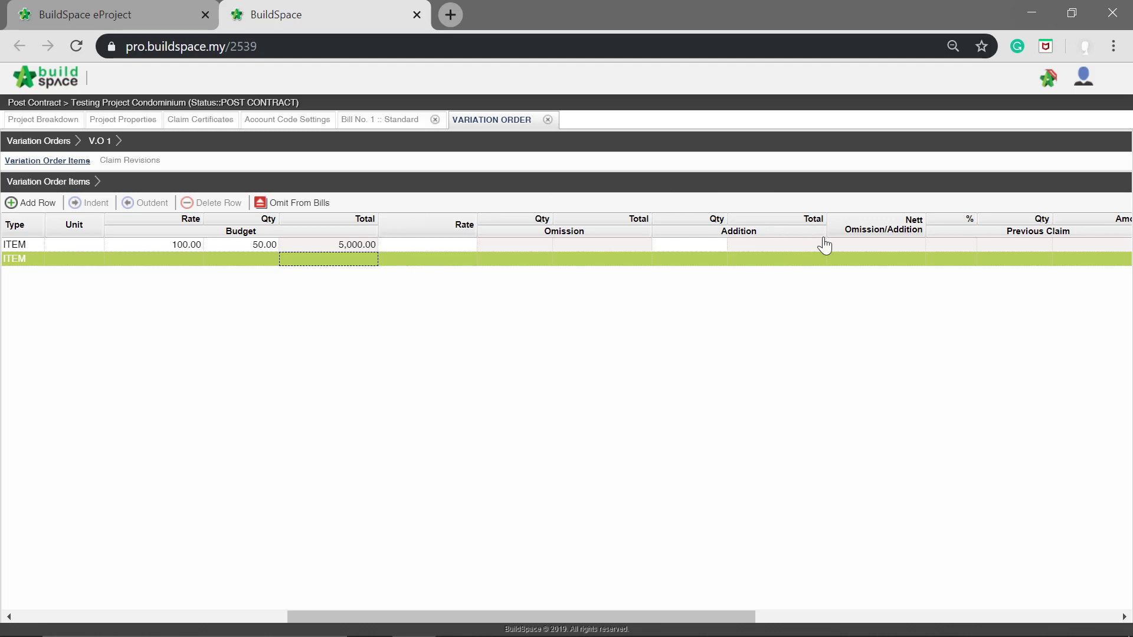
{"action": "left_click", "coordinate": [459, 246]}
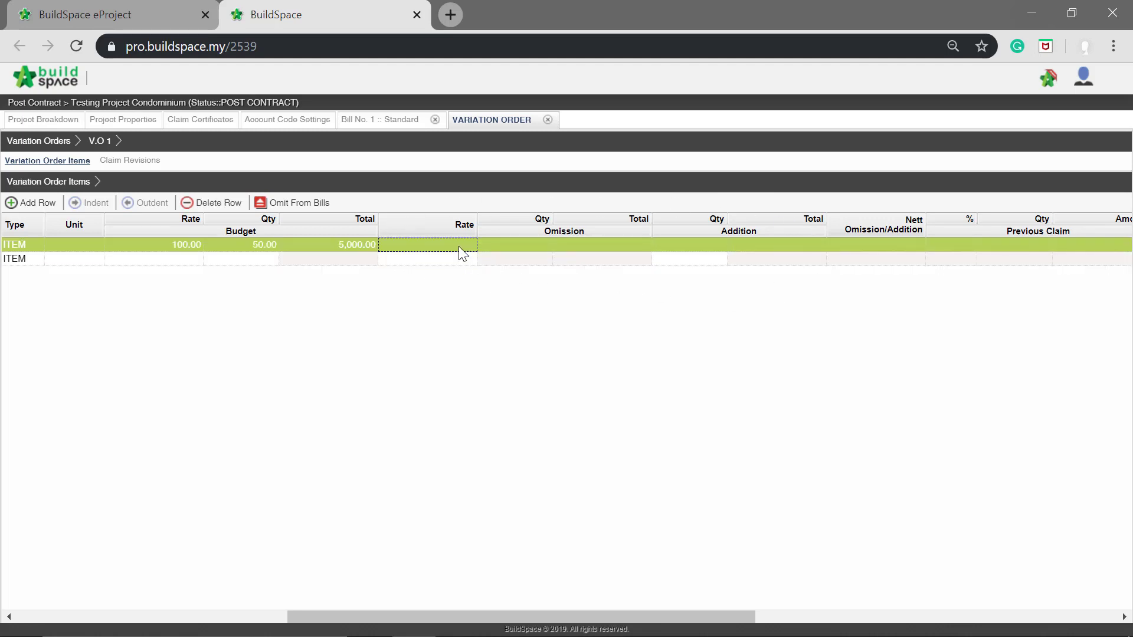
{"action": "left_click", "coordinate": [459, 246]}
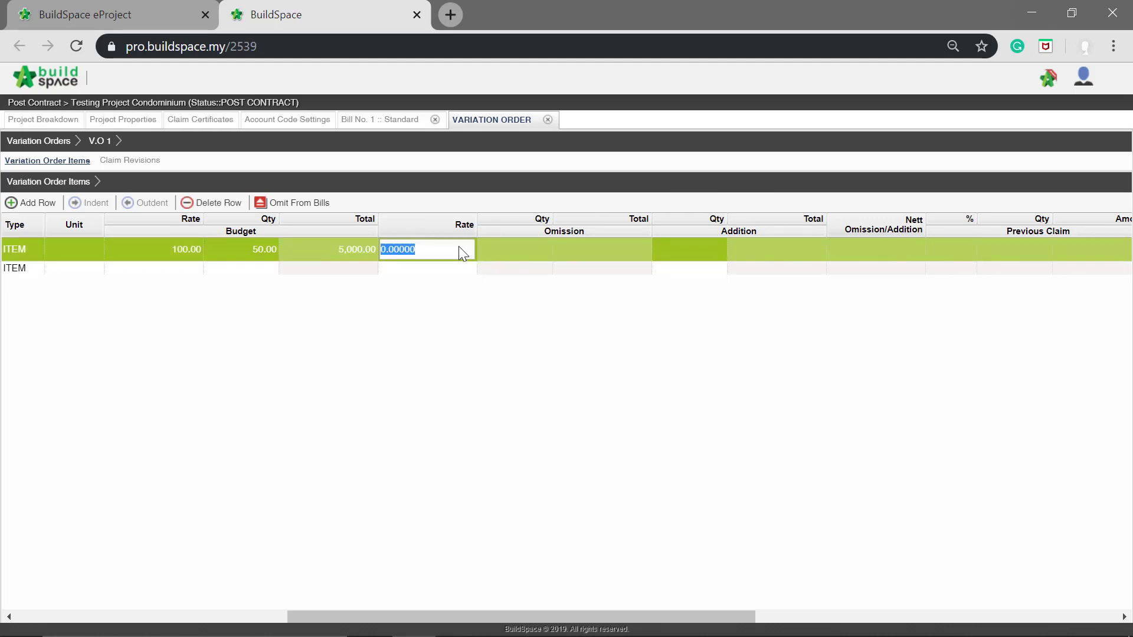
{"action": "type", "text": "90"}
{"action": "key", "text": "Return"}
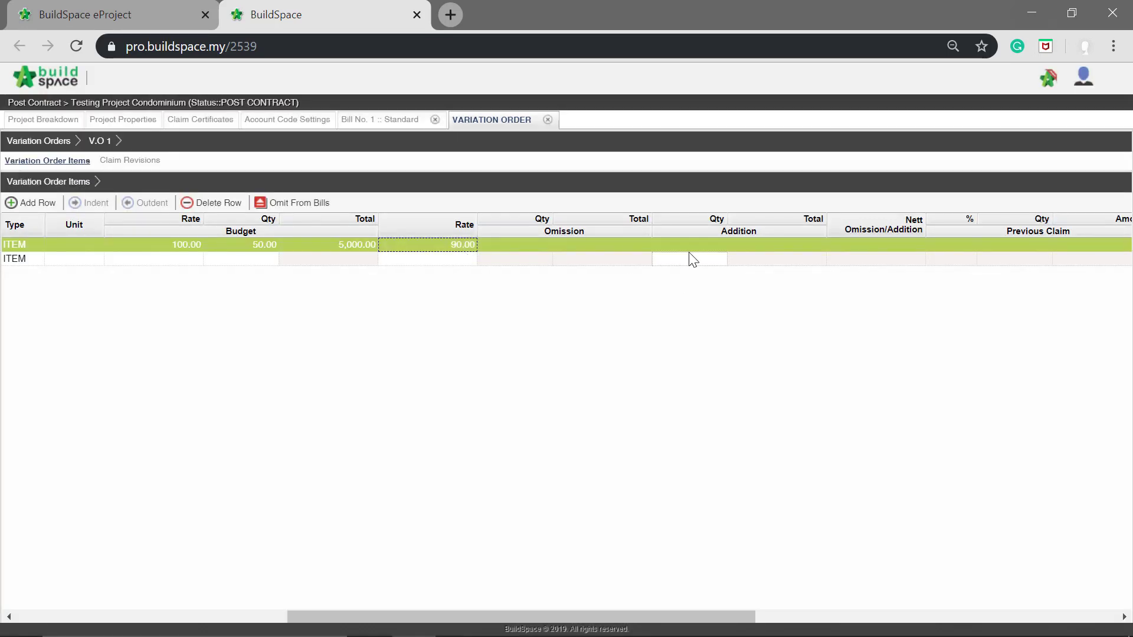
{"action": "left_click", "coordinate": [692, 246]}
{"action": "double_click", "coordinate": [693, 245]}
{"action": "type", "text": "60"}
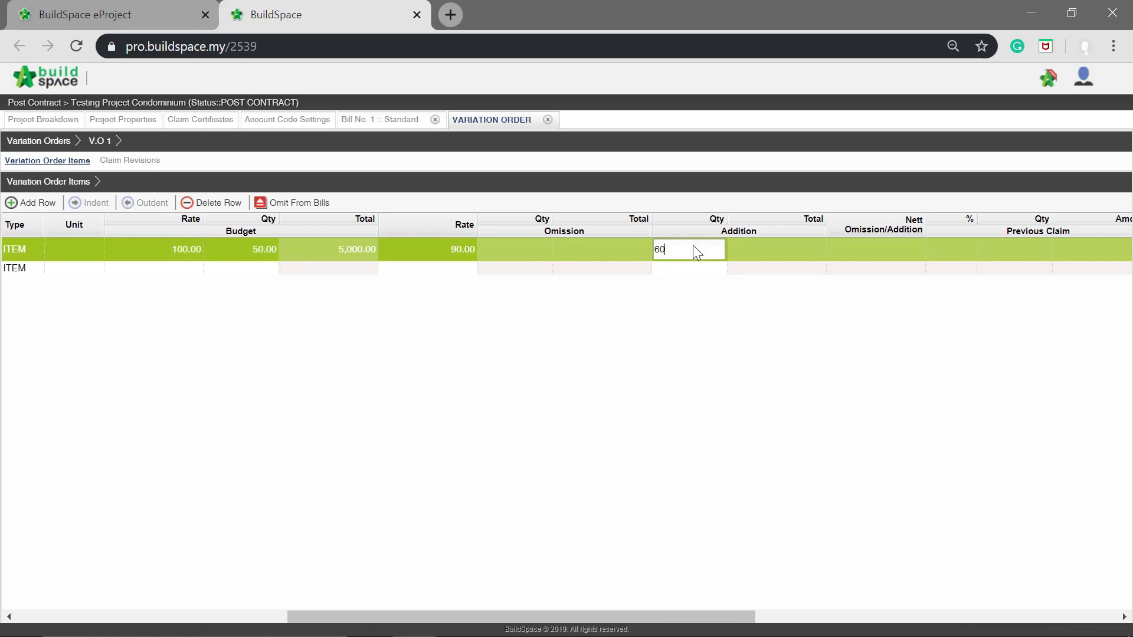
{"action": "key", "text": "Return"}
{"action": "left_click", "coordinate": [748, 263]}
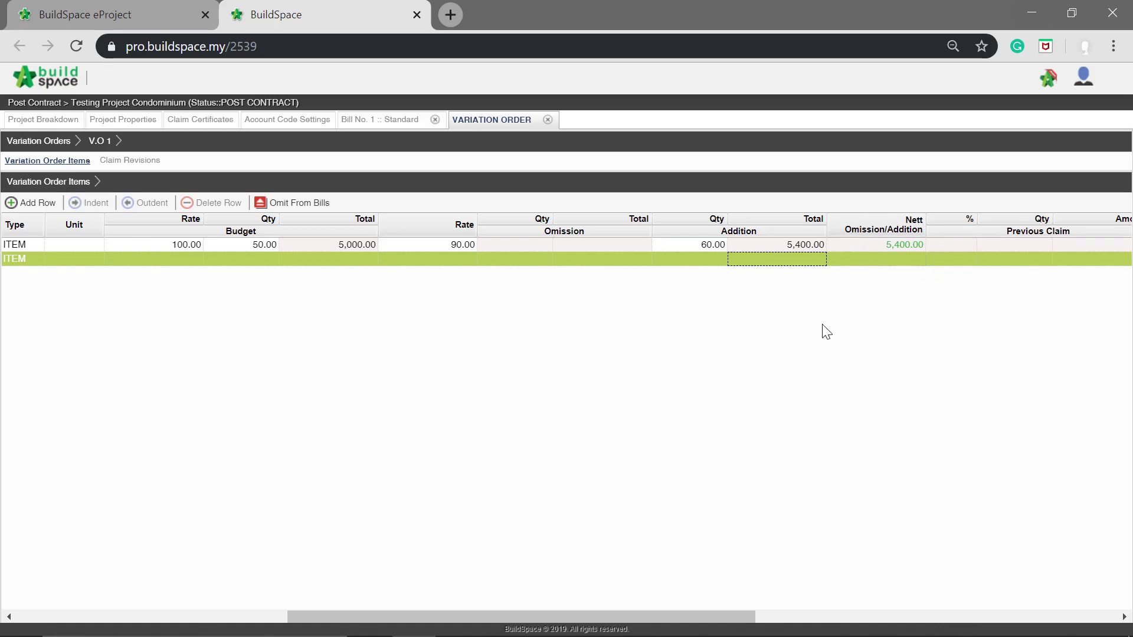
Enter "V.O item 2" as the description of the empty second row in the variation order items
{"action": "left_click_drag", "start_coordinate": [691, 615], "coordinate": [352, 554]}
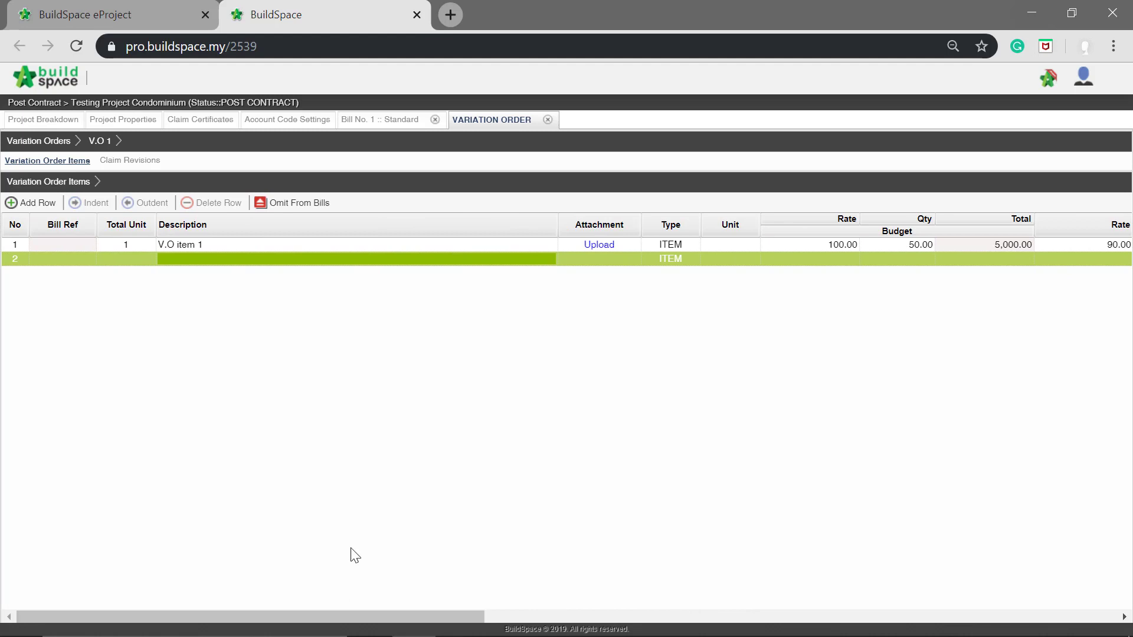
{"action": "left_click", "coordinate": [257, 264]}
{"action": "left_click", "coordinate": [257, 265]}
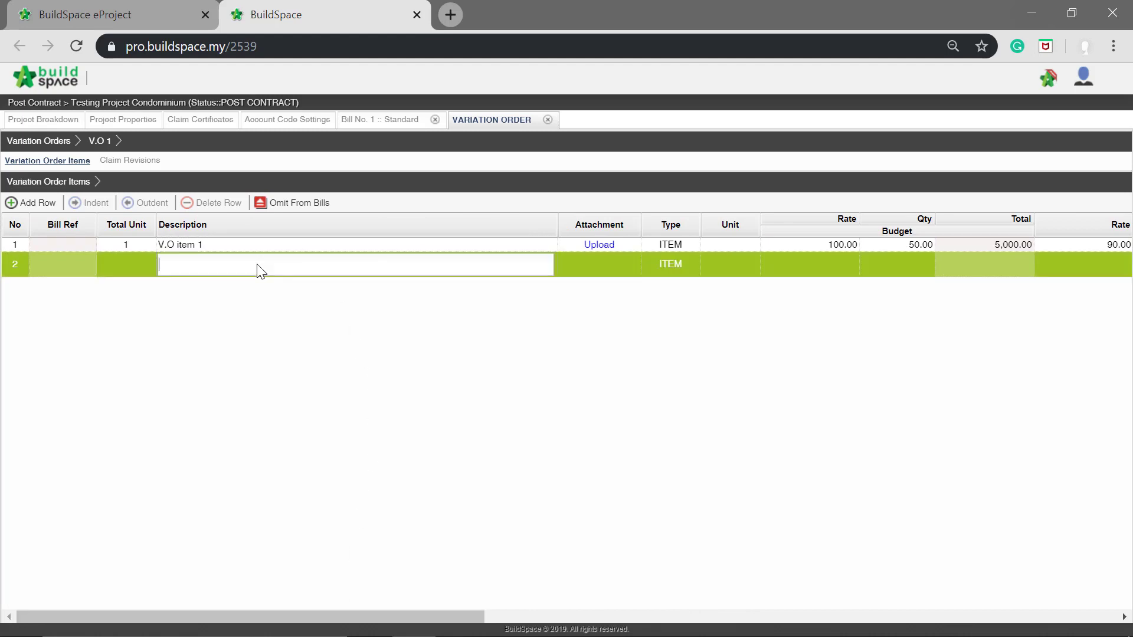
{"action": "type", "text": "V.O item 2"}
{"action": "key", "text": "Return"}
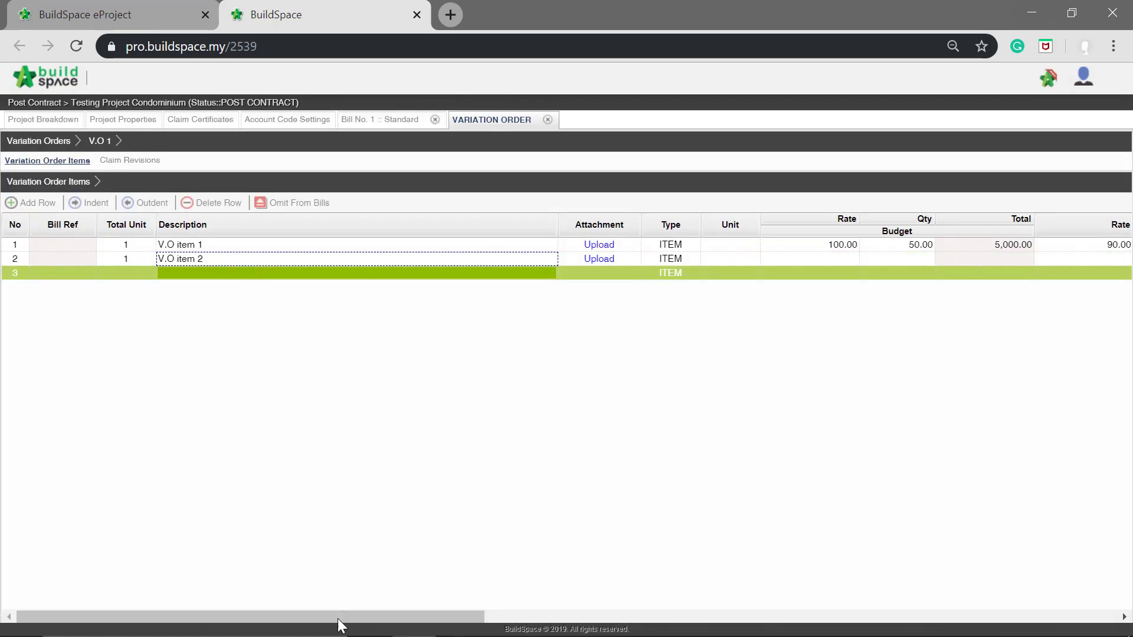
Set the rate of V.O item 2 to 100 and its addition quantity to 100
{"action": "left_click_drag", "start_coordinate": [338, 618], "coordinate": [511, 620]}
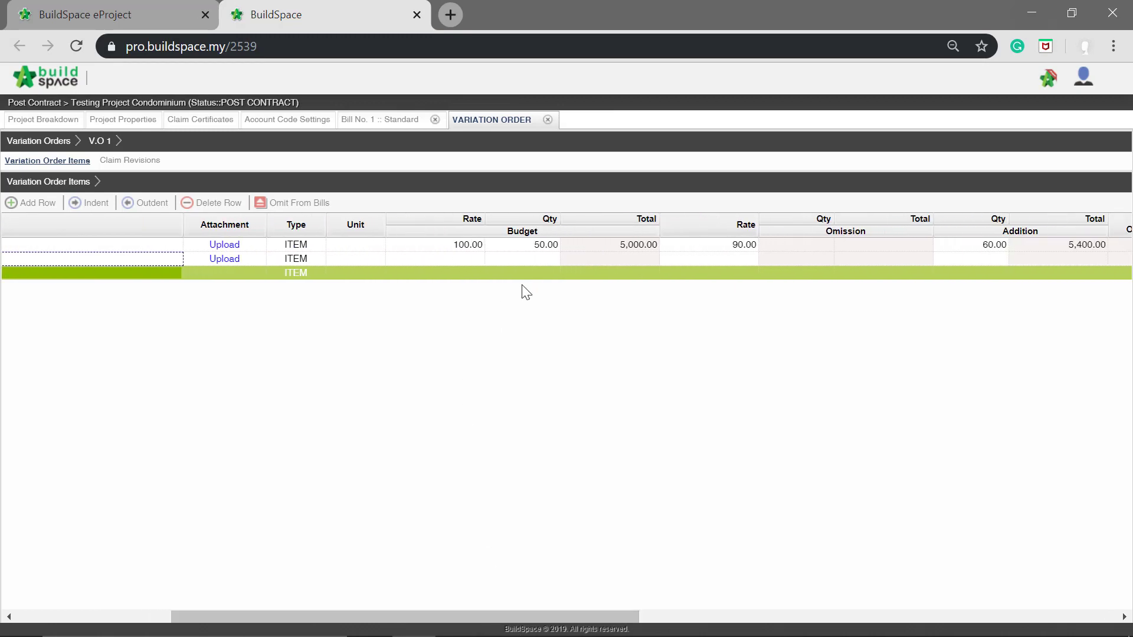
{"action": "left_click", "coordinate": [723, 260]}
{"action": "left_click", "coordinate": [722, 260]}
{"action": "type", "text": "100"}
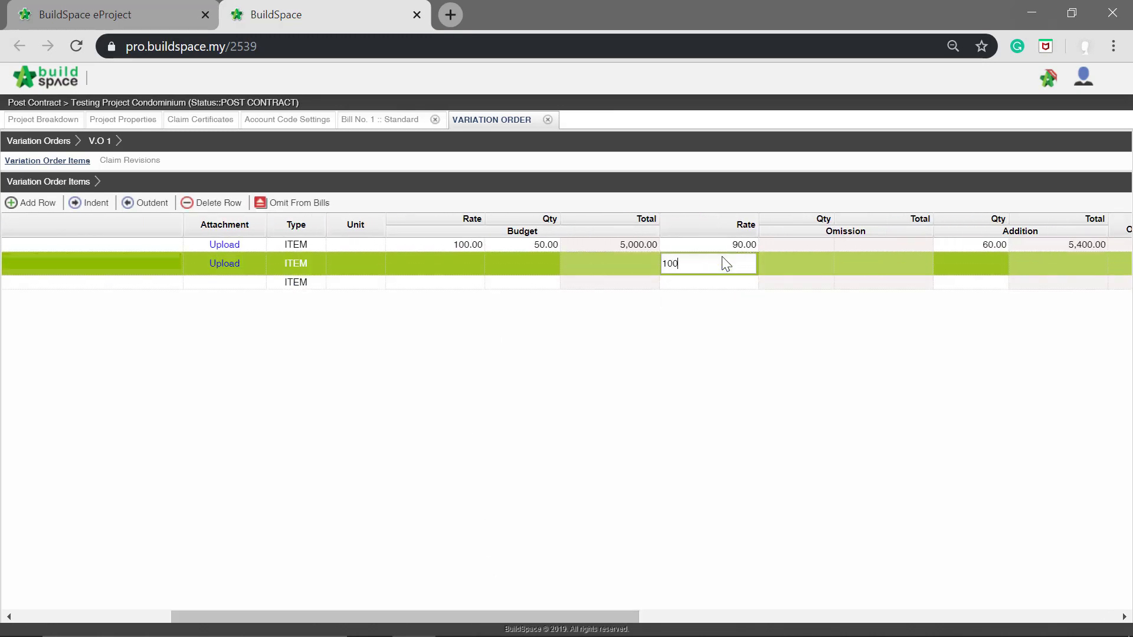
{"action": "key", "text": "Return"}
{"action": "left_click", "coordinate": [975, 261]}
{"action": "left_click", "coordinate": [975, 261]}
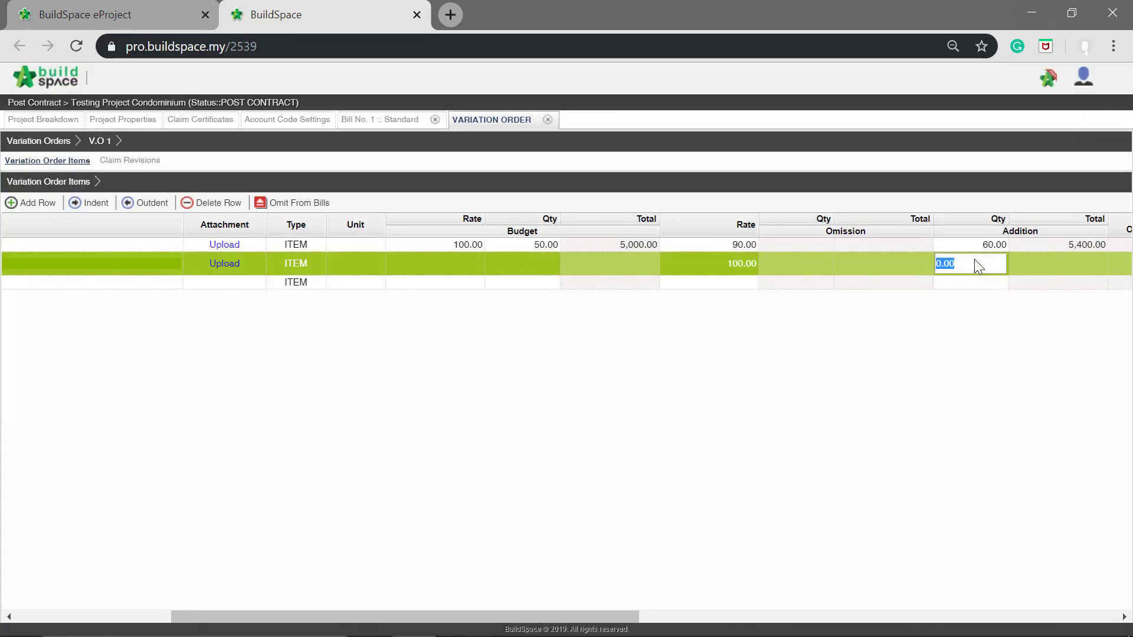
{"action": "type", "text": "100"}
{"action": "key", "text": "Return"}
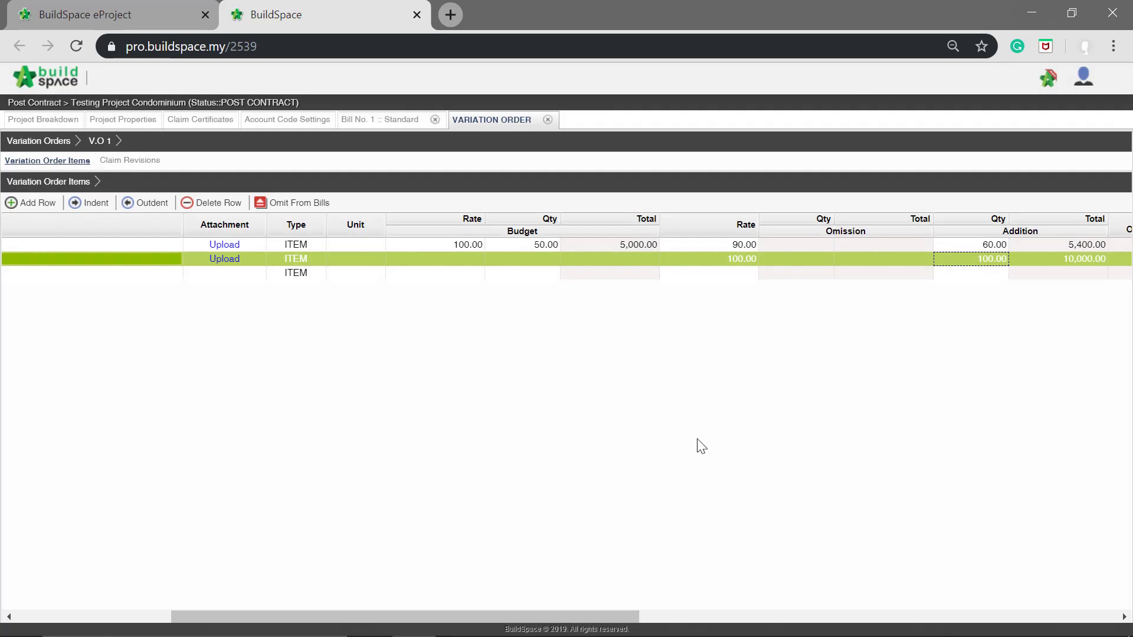
{"action": "left_click_drag", "start_coordinate": [603, 617], "coordinate": [749, 611]}
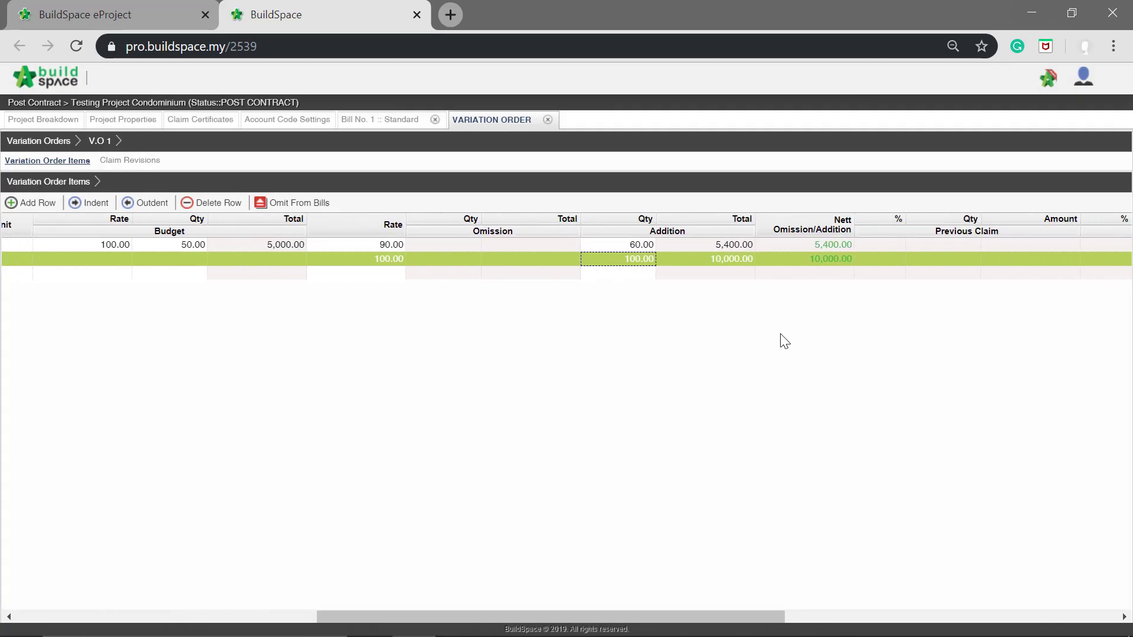
{"action": "left_click", "coordinate": [785, 273]}
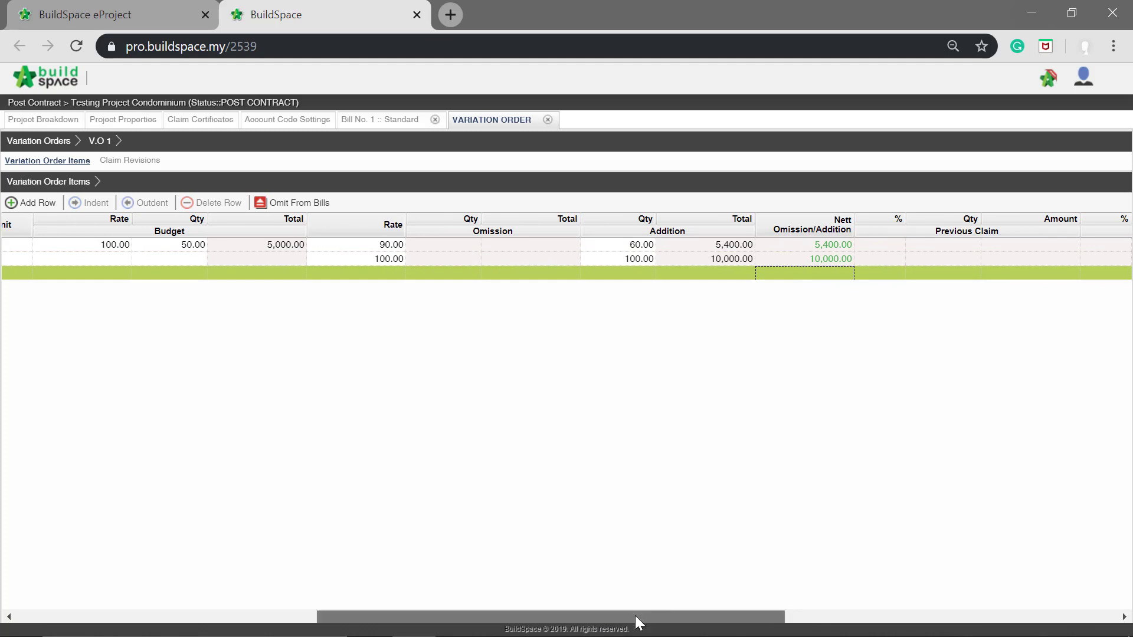
Omit item TEST1/1 A, "Not exceeding 250mm, to reduce level.", by importing it from Bill No. 1, Lot 1, WORK BELOW GROUND FLOOR LEVEL
{"action": "left_click_drag", "start_coordinate": [635, 615], "coordinate": [266, 619]}
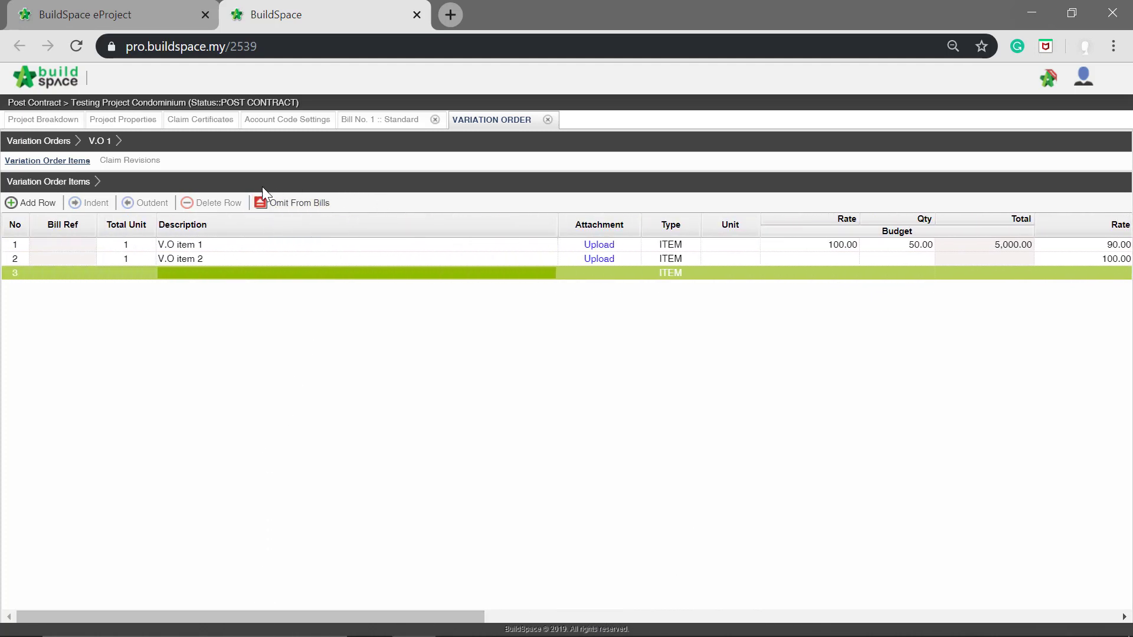
{"action": "left_click", "coordinate": [325, 207]}
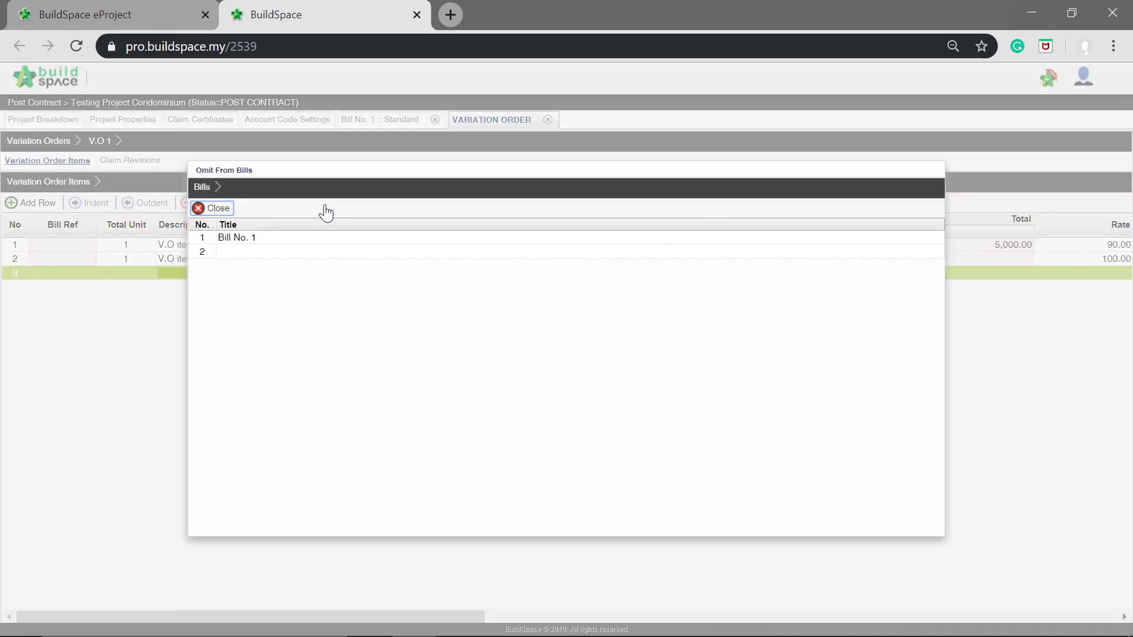
{"action": "left_click", "coordinate": [267, 239]}
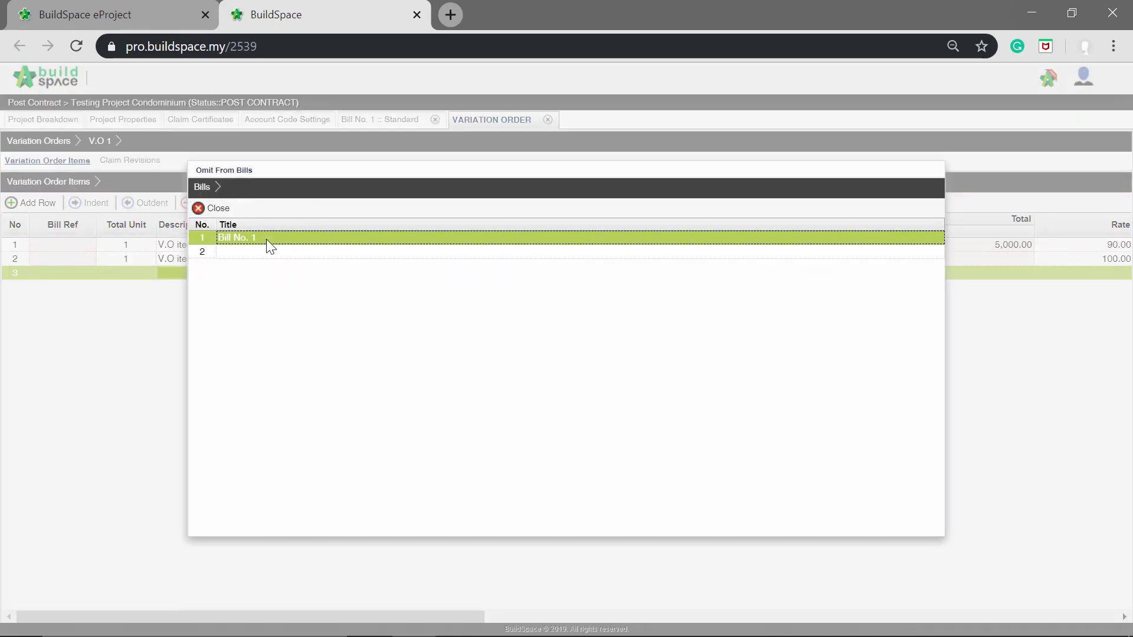
{"action": "double_click", "coordinate": [267, 239]}
{"action": "double_click", "coordinate": [246, 252]}
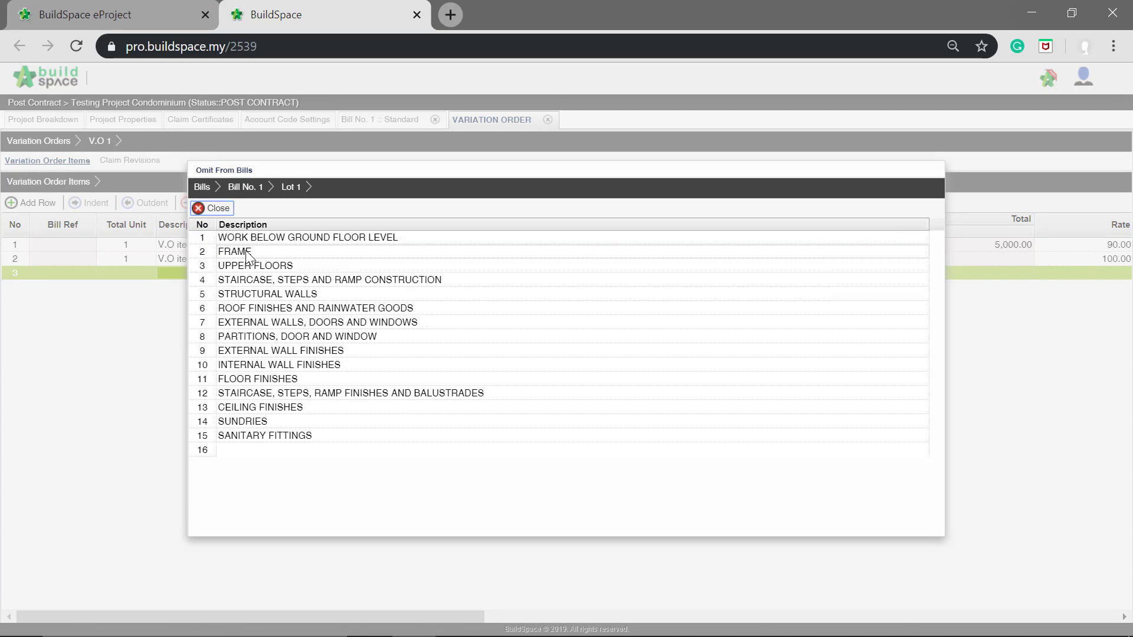
{"action": "left_click", "coordinate": [302, 239]}
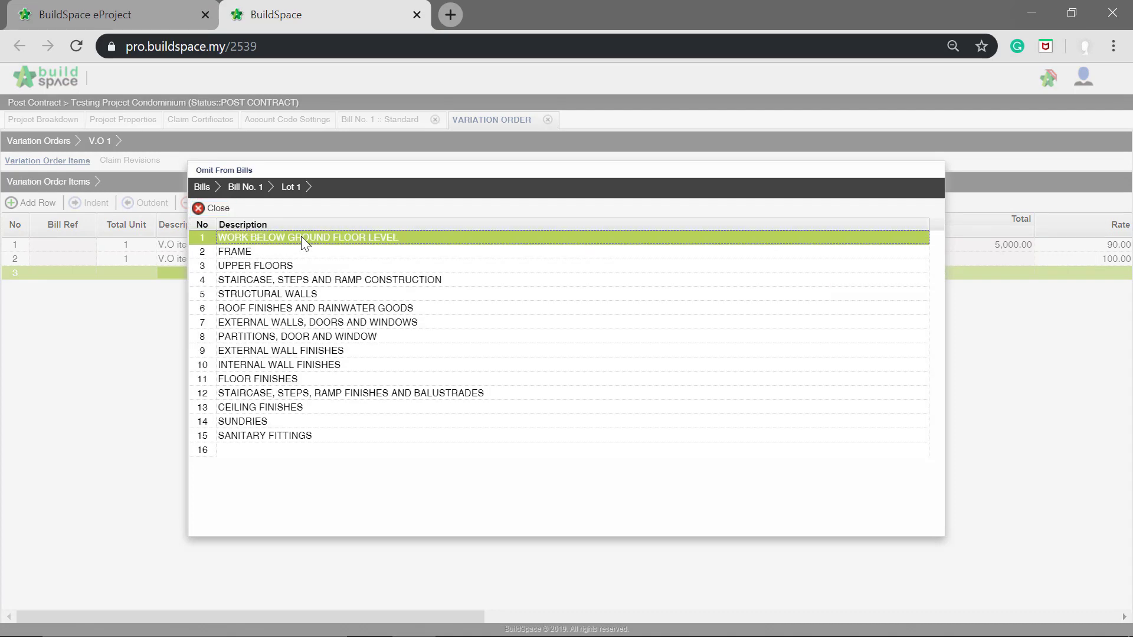
{"action": "double_click", "coordinate": [302, 238]}
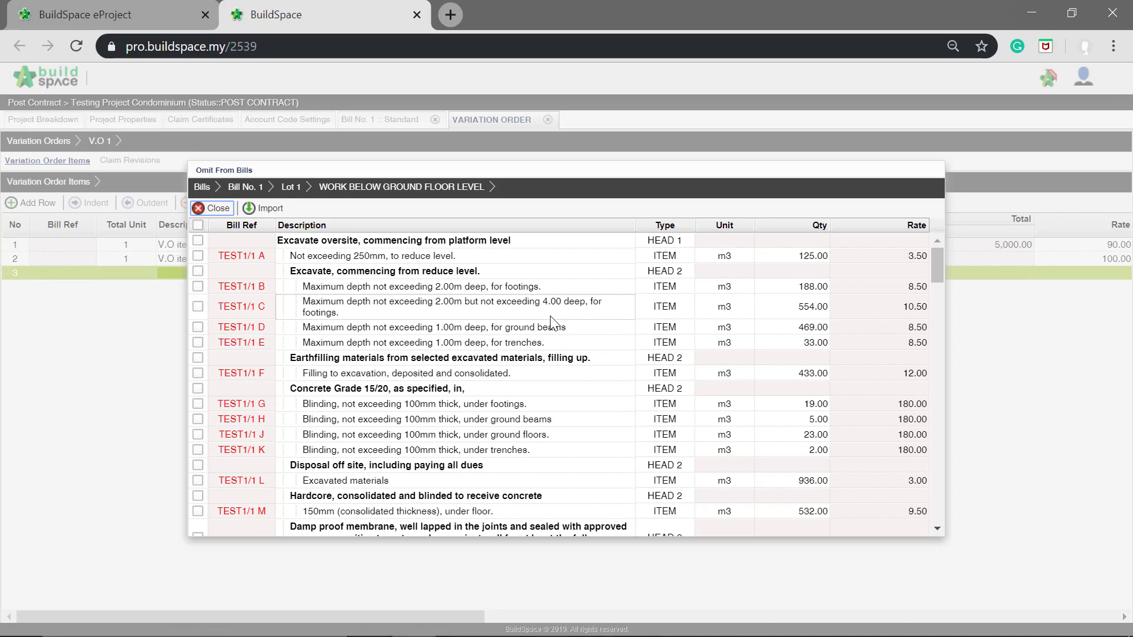
{"action": "left_click", "coordinate": [198, 256]}
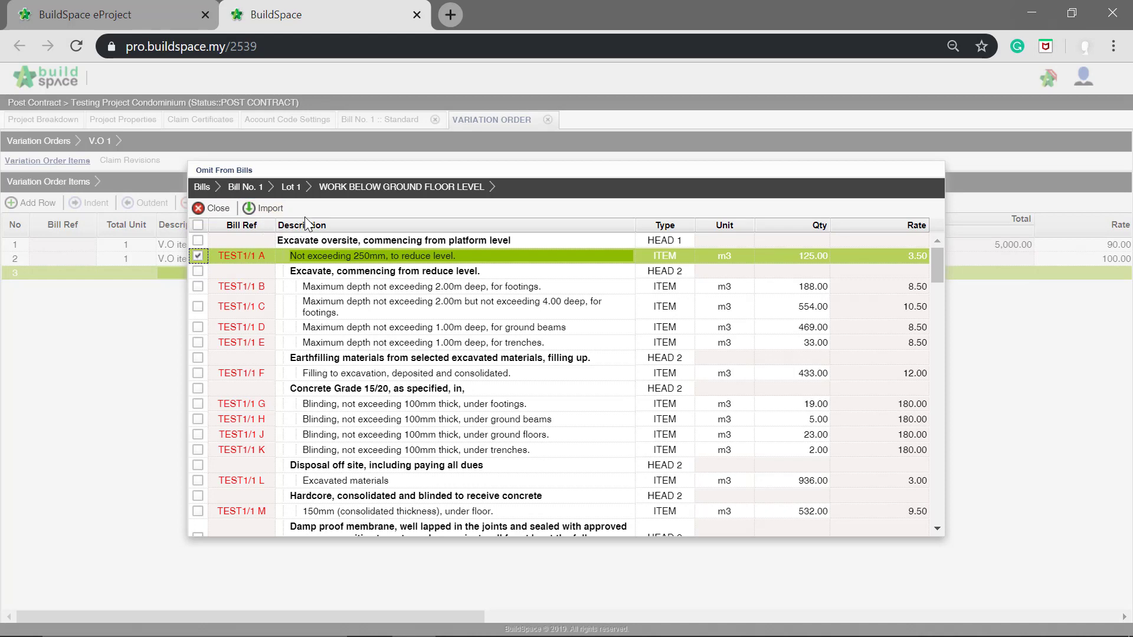
{"action": "left_click", "coordinate": [264, 208]}
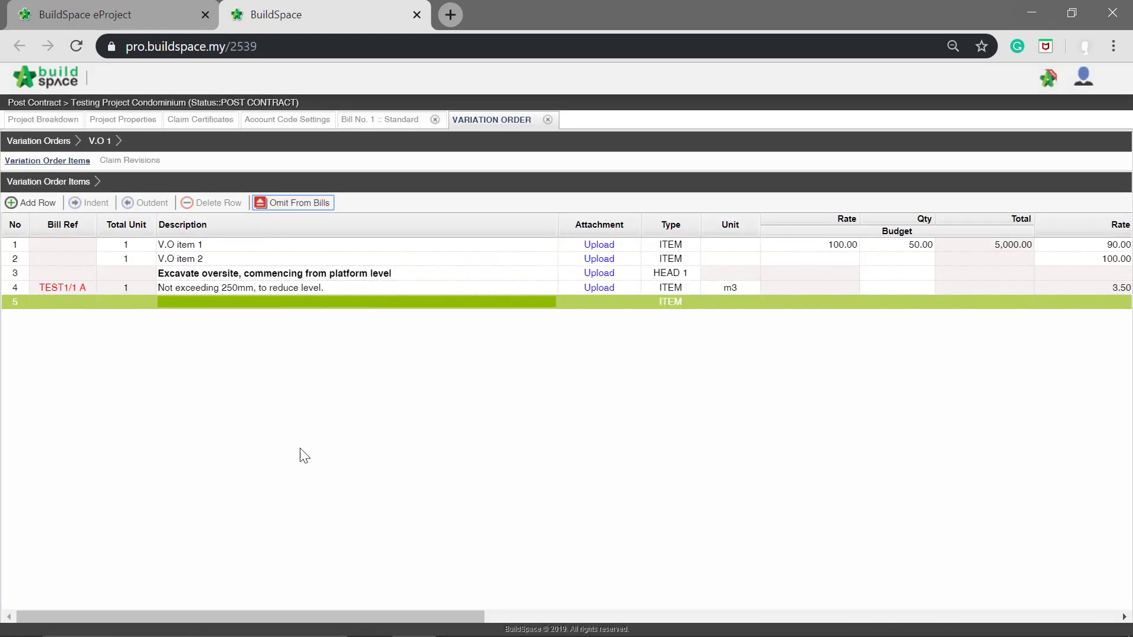
Set the addition quantity of the imported bill item TEST1/1 A to 150
{"action": "scroll", "coordinate": [286, 612], "scroll_direction": "right", "scroll_amount": 10}
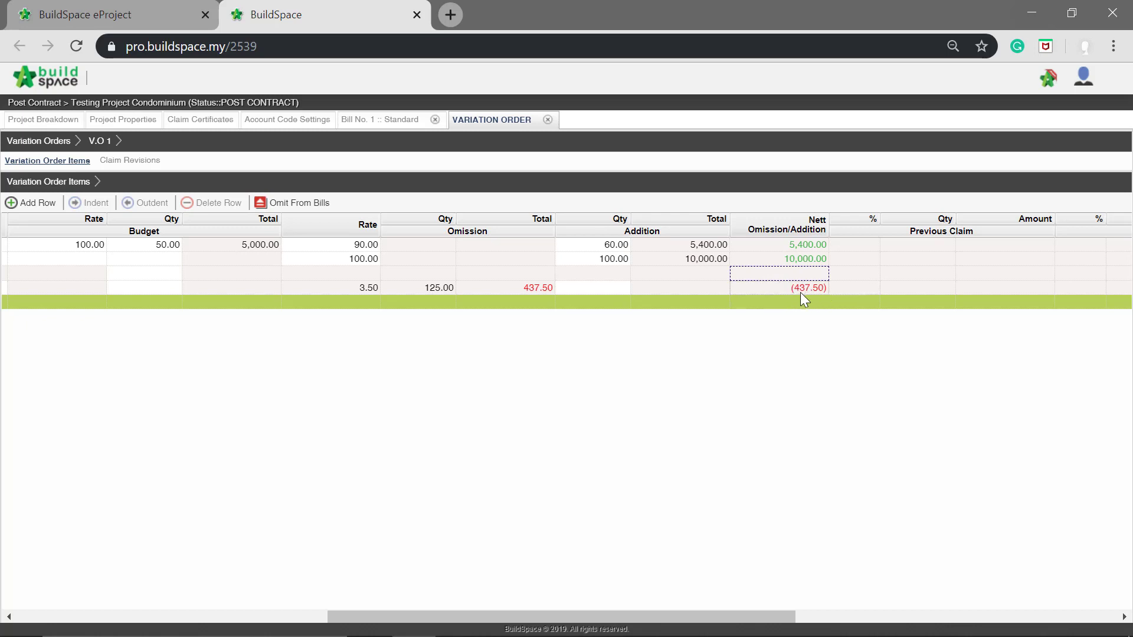
{"action": "left_click", "coordinate": [618, 289]}
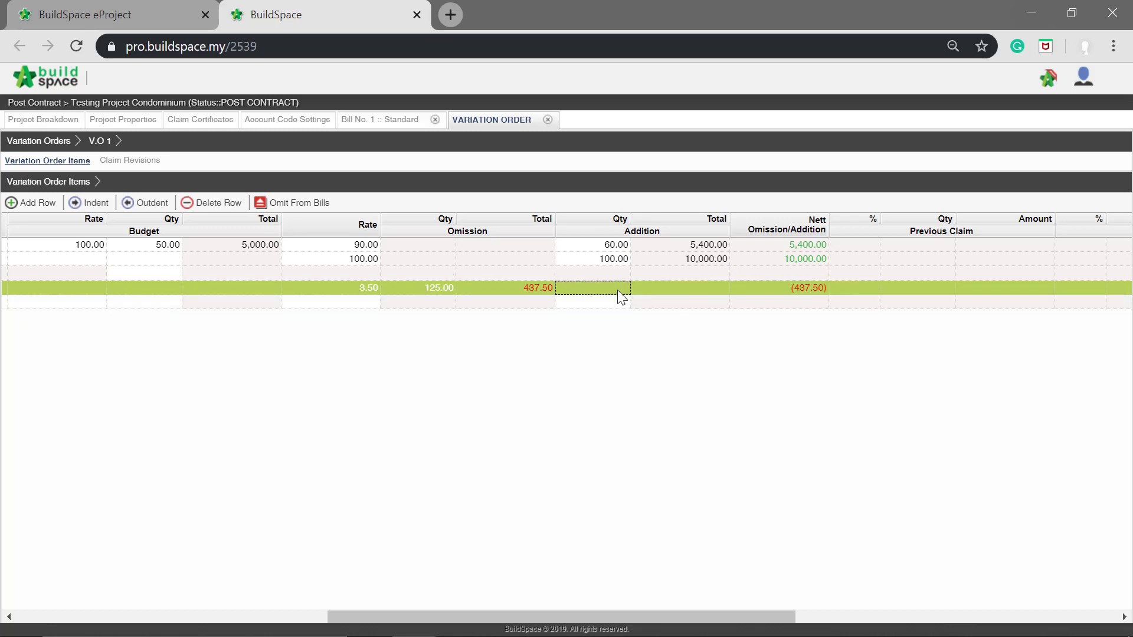
{"action": "left_click", "coordinate": [617, 289]}
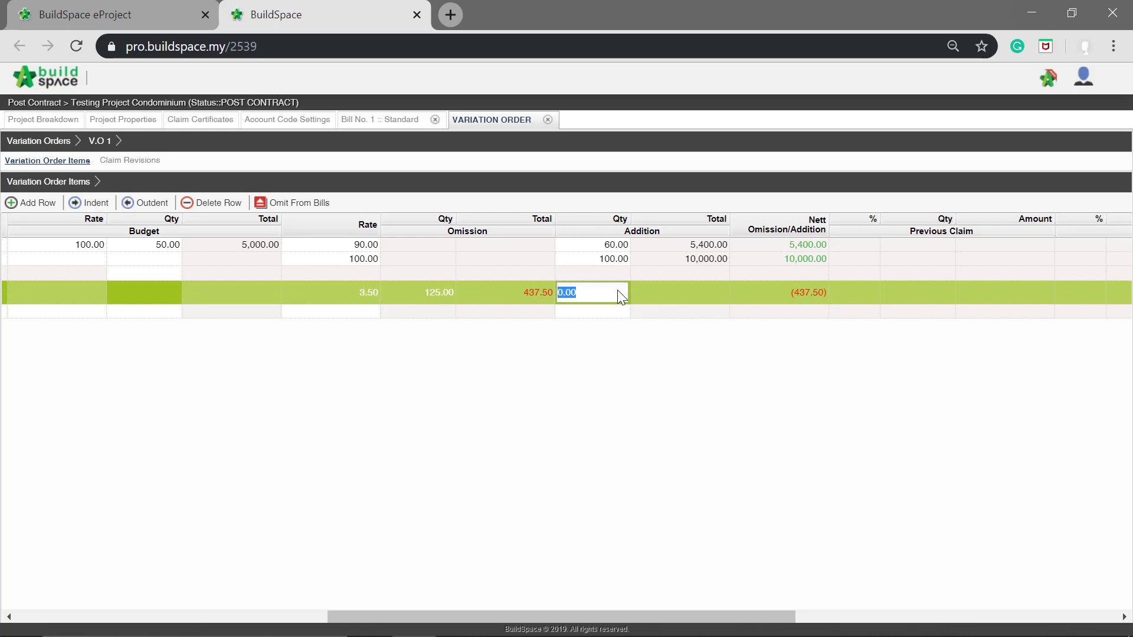
{"action": "type", "text": "150"}
{"action": "key", "text": "Return"}
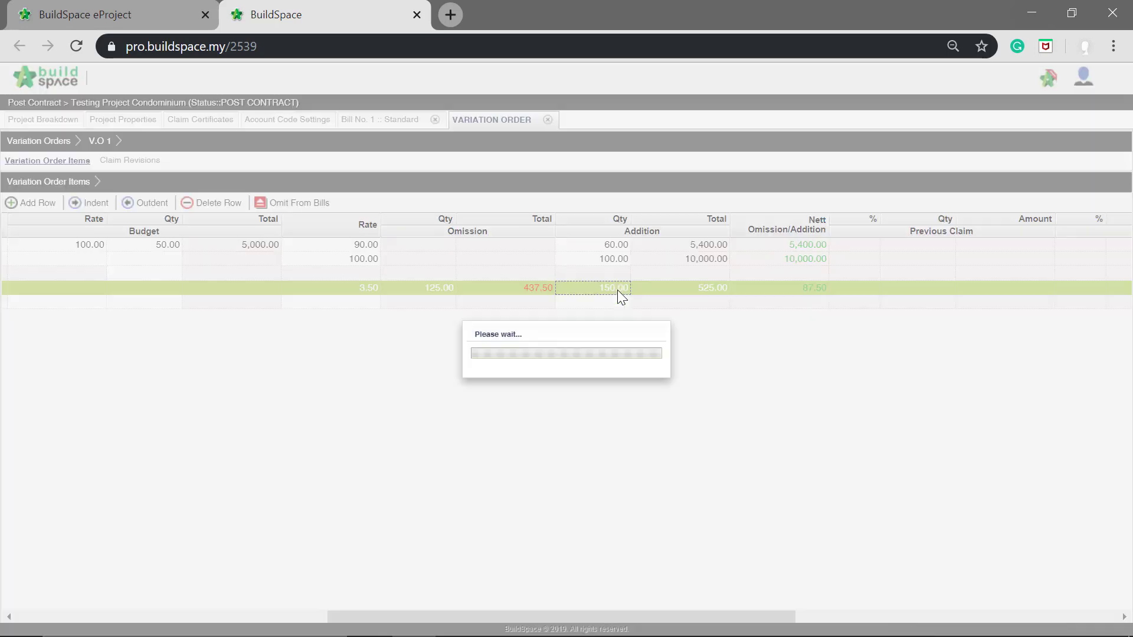
{"action": "left_click", "coordinate": [676, 303]}
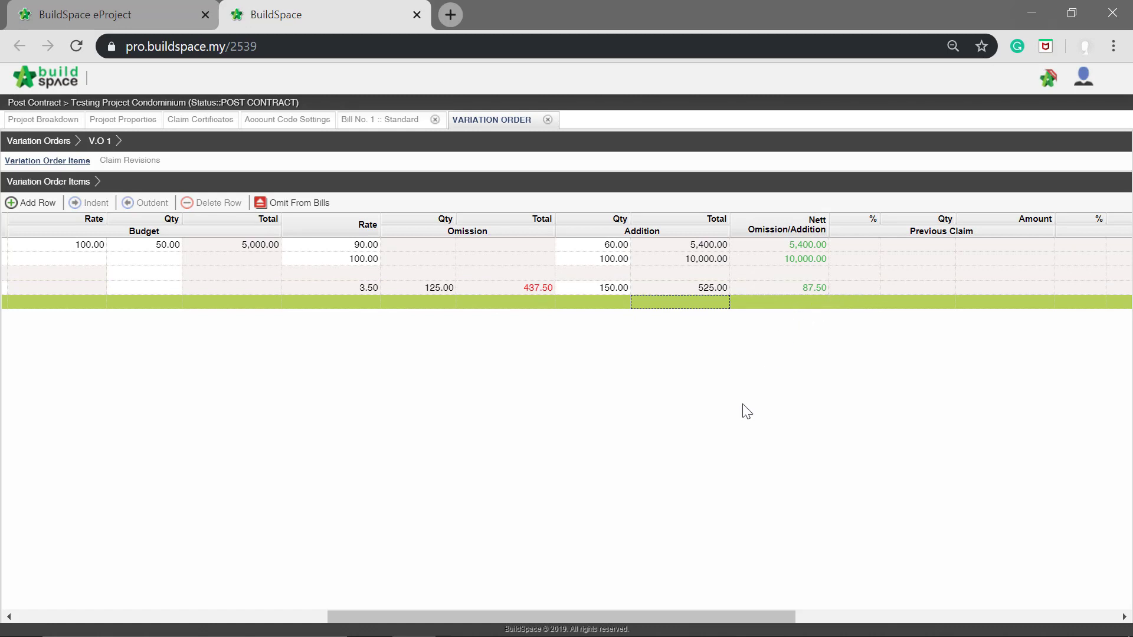
Return from the items of V.O 1 to the list of variation orders
{"action": "left_click_drag", "start_coordinate": [653, 615], "coordinate": [288, 617]}
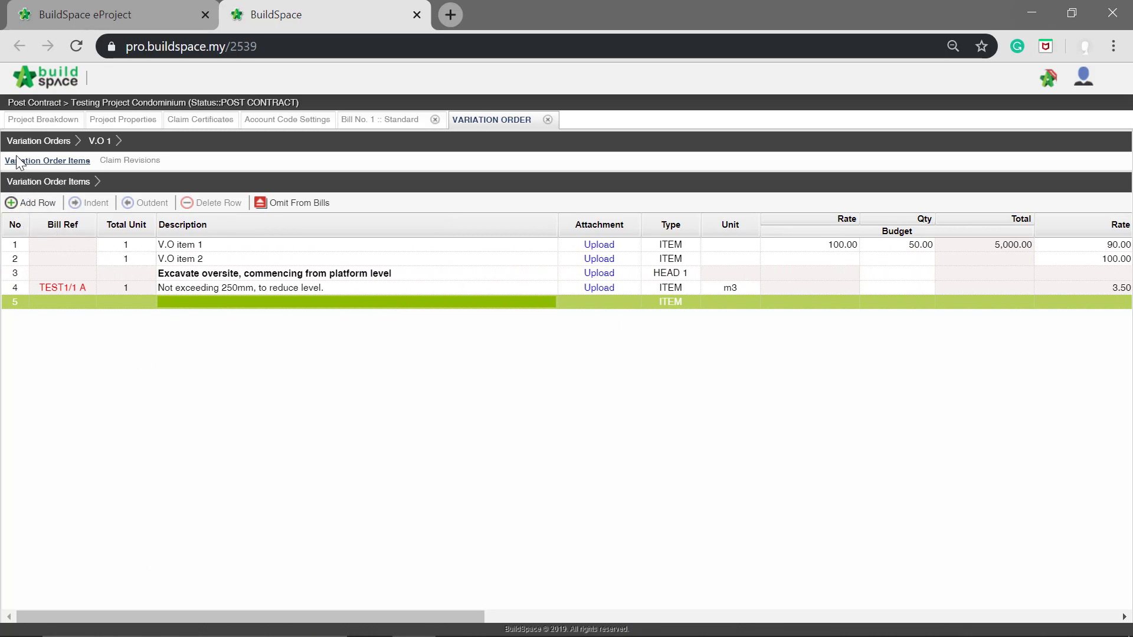
{"action": "left_click", "coordinate": [51, 143]}
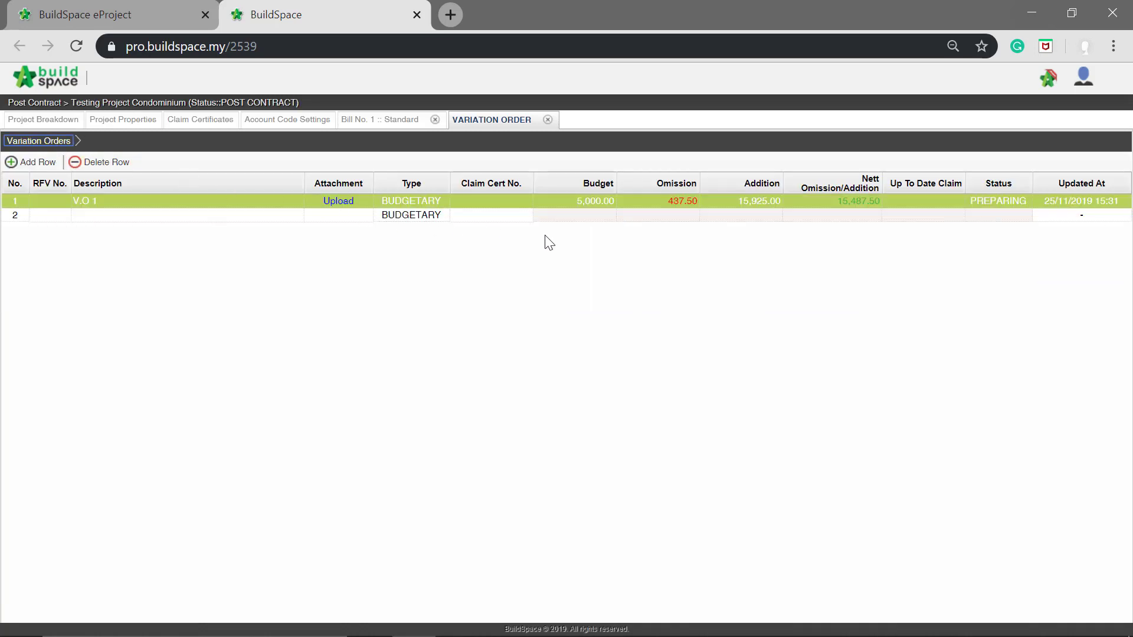
{"action": "left_click", "coordinate": [637, 216]}
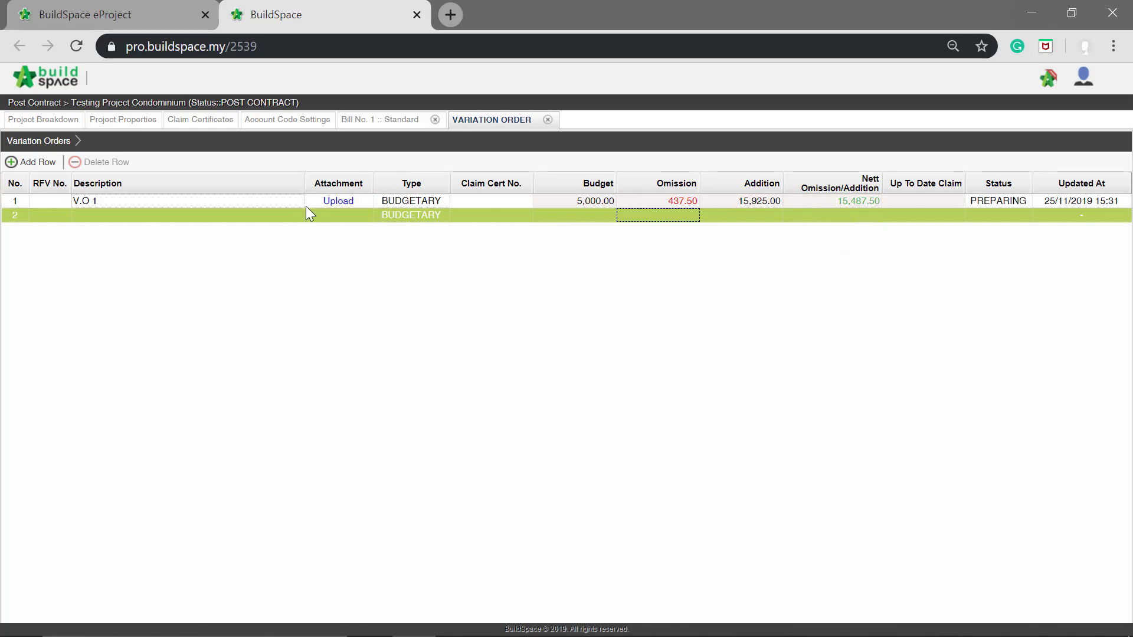
Upload the PDF file Drawing 1 from the Sample Drawings folder as an attachment to V.O 1
{"action": "left_click", "coordinate": [343, 203]}
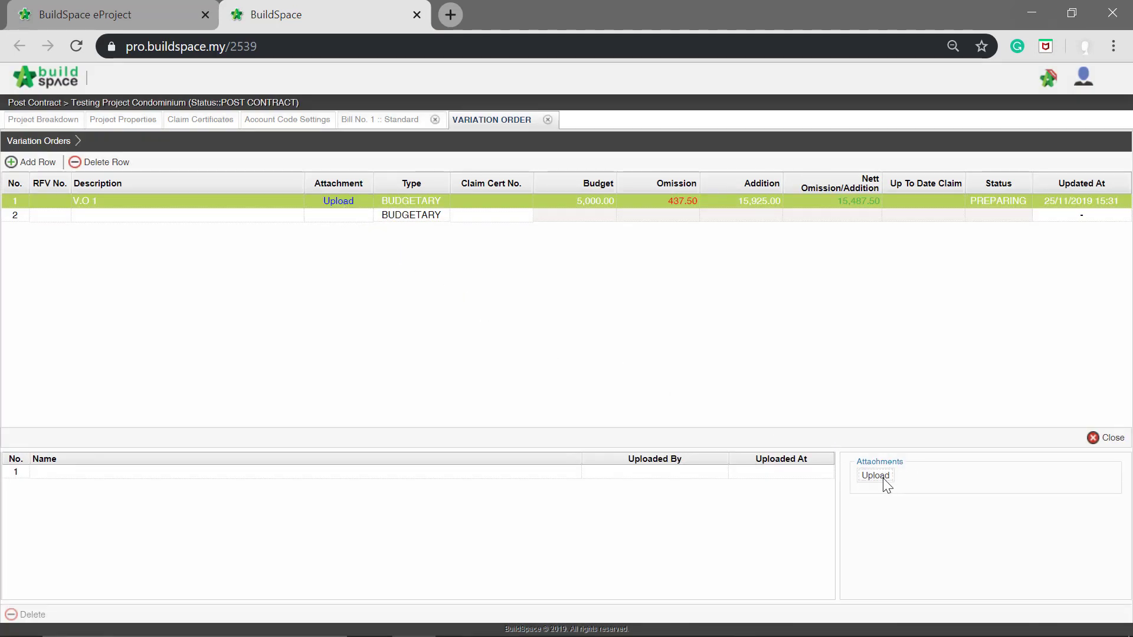
{"action": "left_click", "coordinate": [884, 479]}
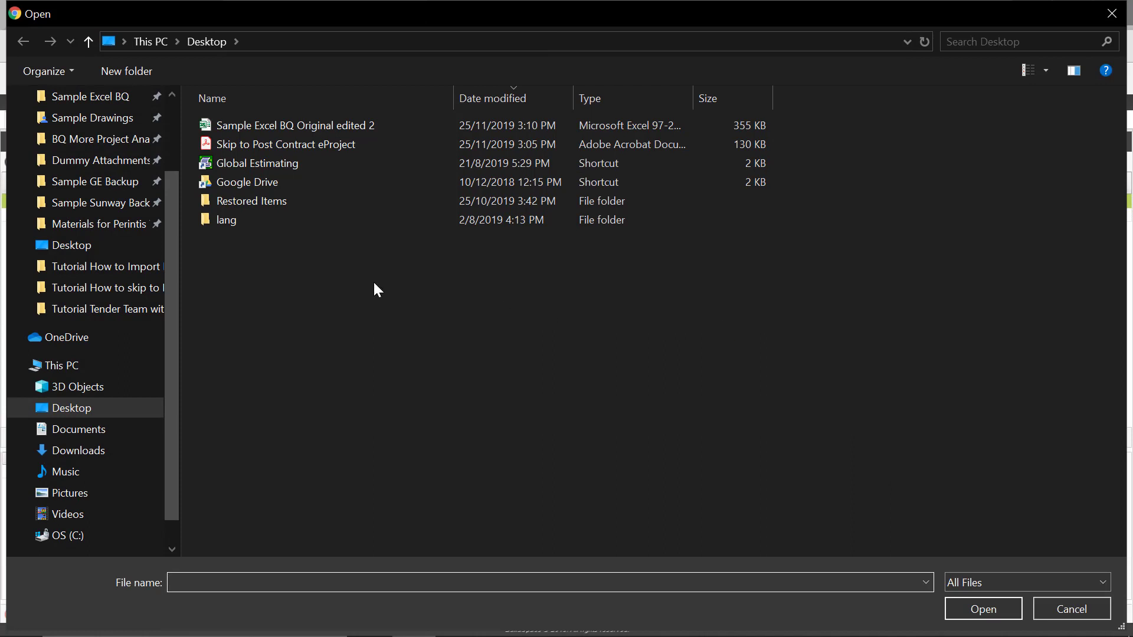
{"action": "left_click", "coordinate": [88, 118]}
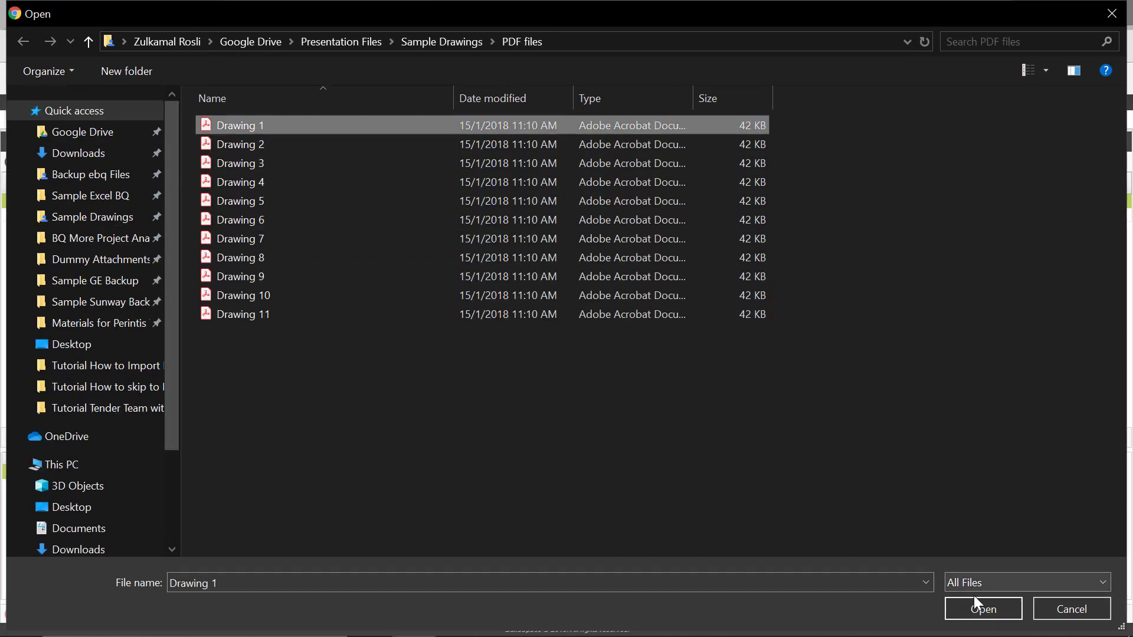
{"action": "left_click", "coordinate": [974, 610]}
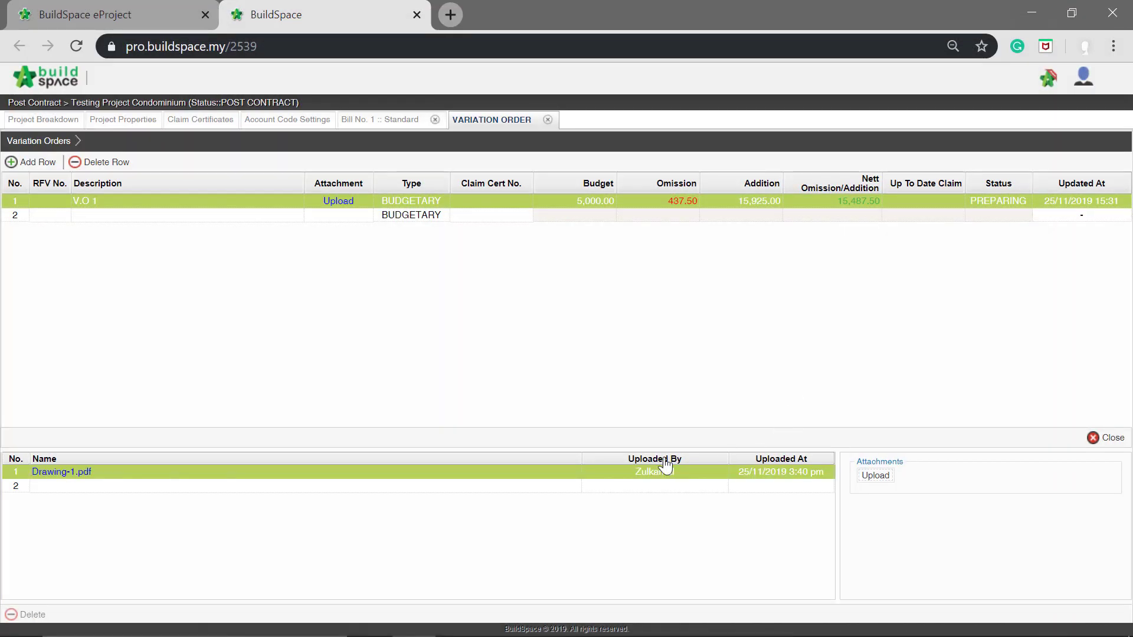
Close the attachments list of V.O 1
{"action": "left_click", "coordinate": [97, 488]}
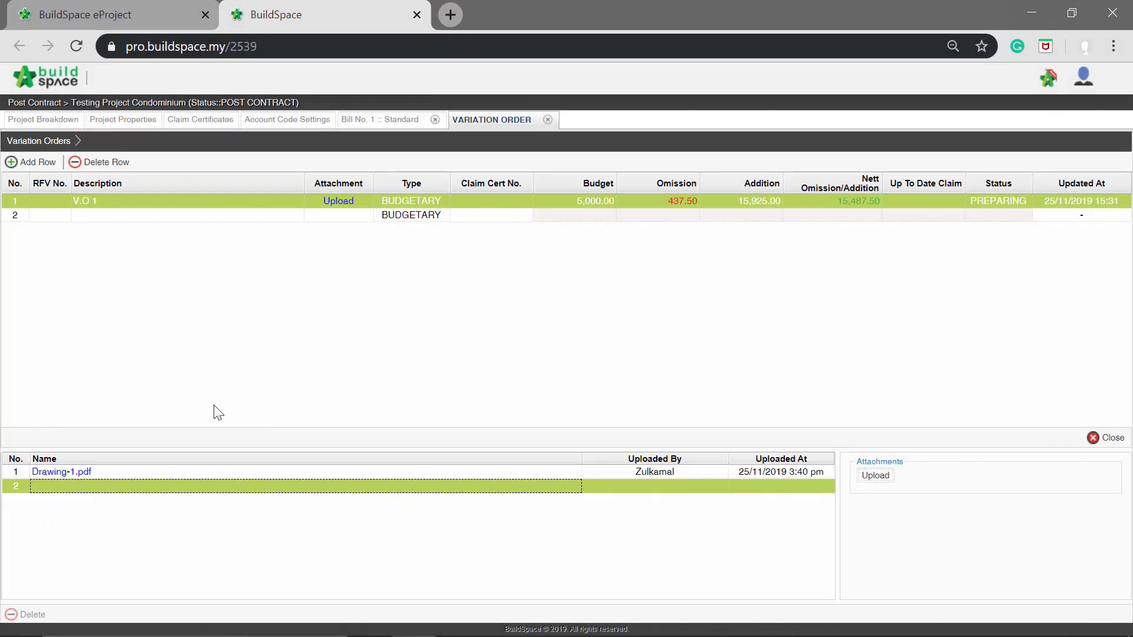
{"action": "left_click", "coordinate": [1110, 438]}
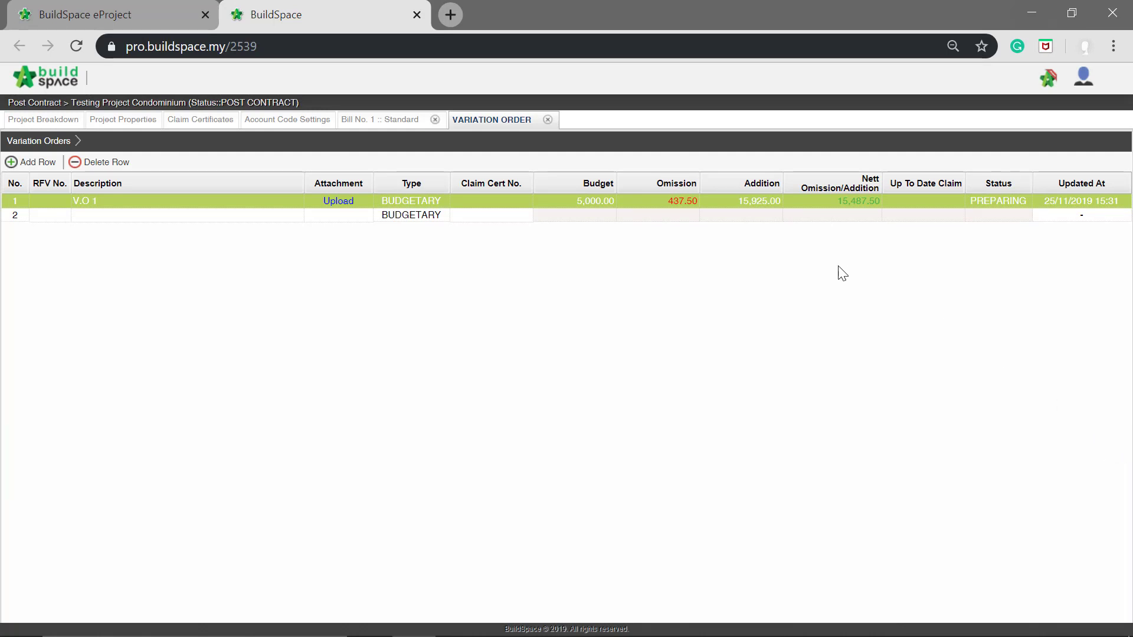
{"action": "left_click", "coordinate": [582, 219]}
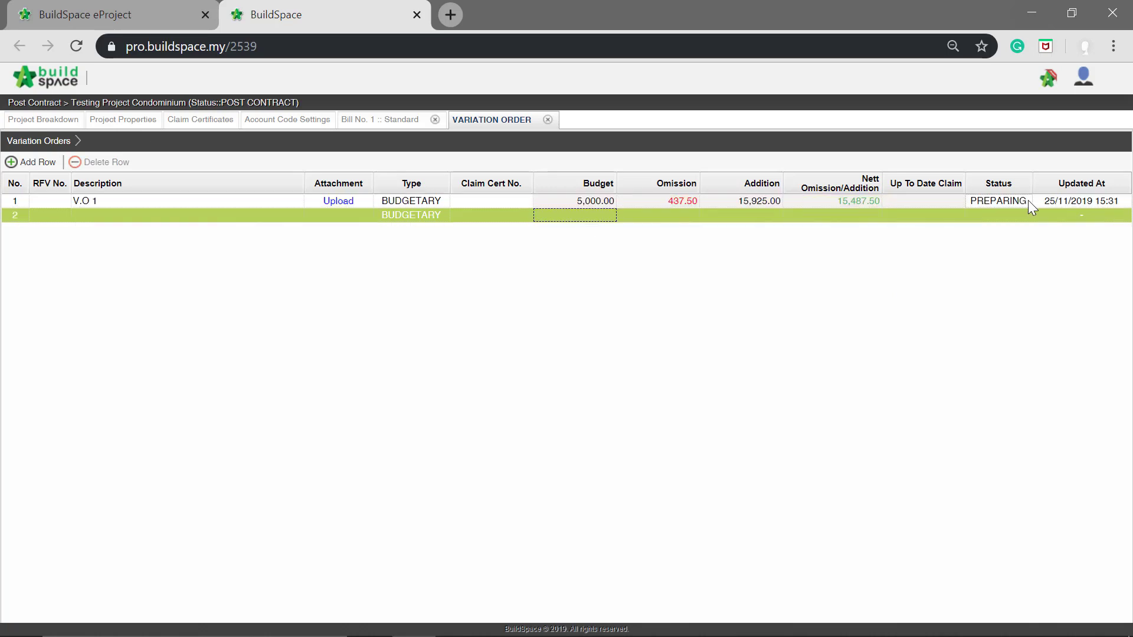
Change the status of V.O 1 to Pending and confirm sending it for submission
{"action": "left_click", "coordinate": [1019, 201]}
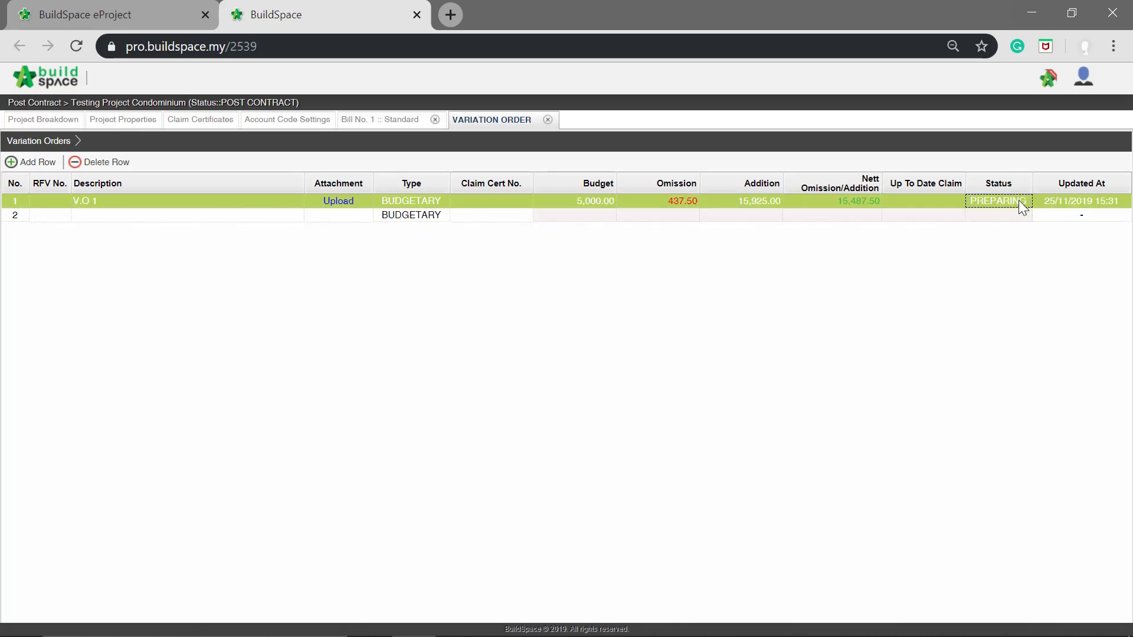
{"action": "left_click", "coordinate": [1018, 200]}
{"action": "left_click", "coordinate": [1020, 201]}
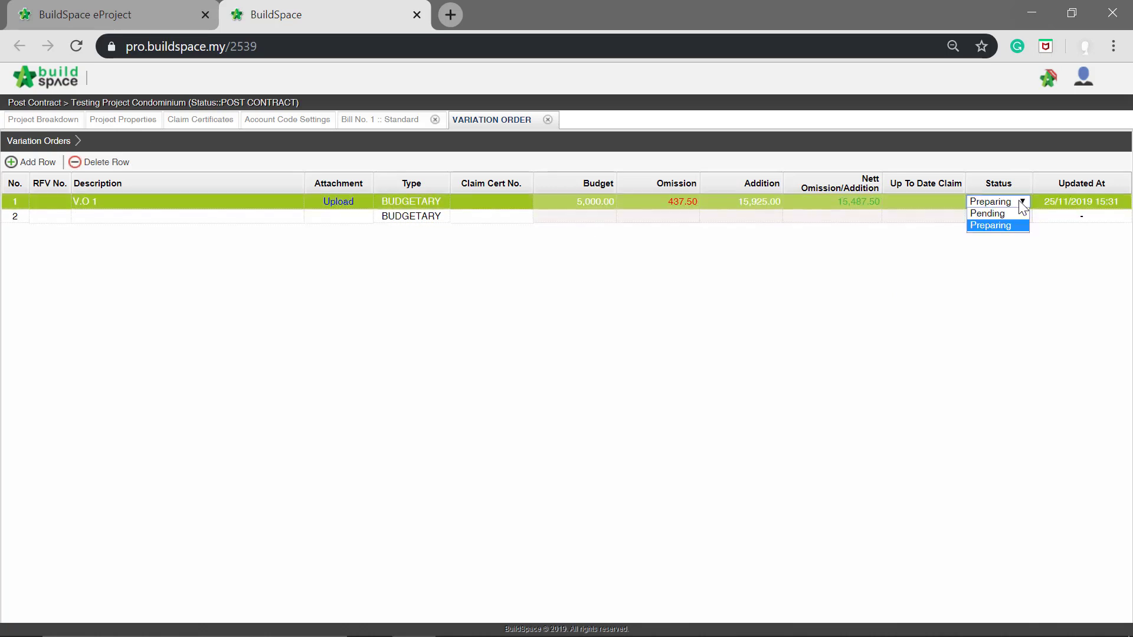
{"action": "left_click", "coordinate": [989, 216]}
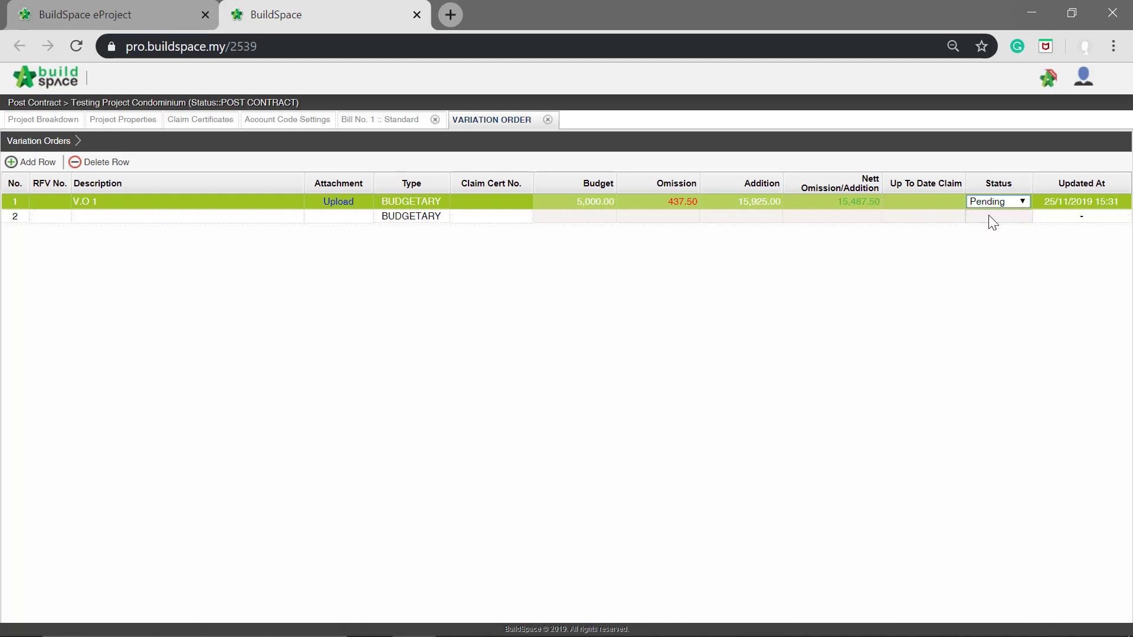
{"action": "key", "text": "Return"}
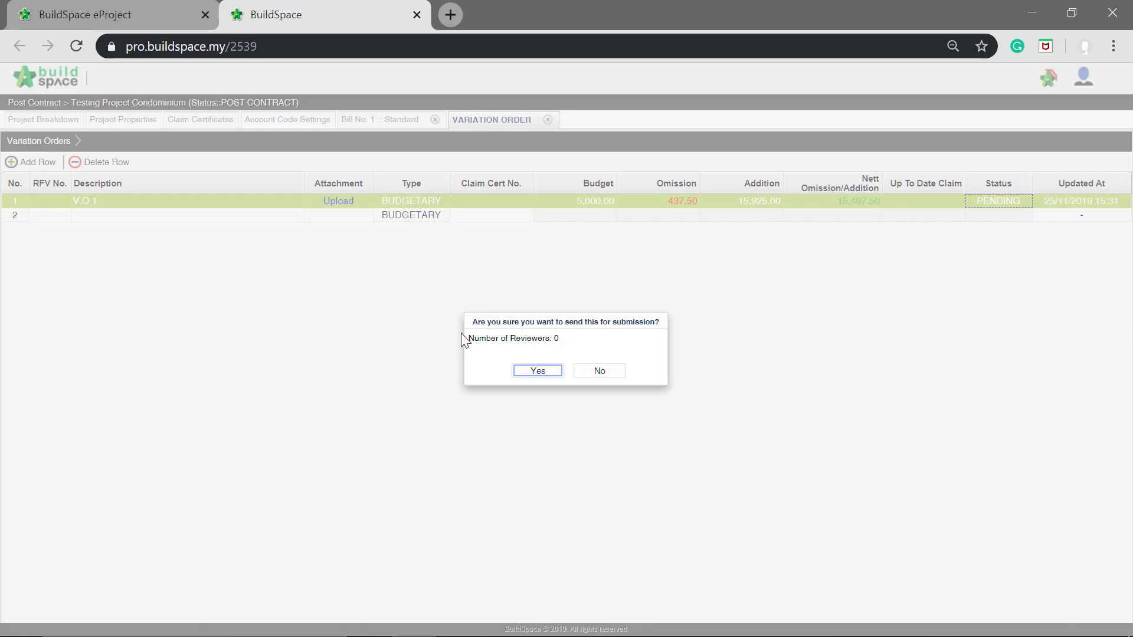
{"action": "left_click", "coordinate": [538, 371]}
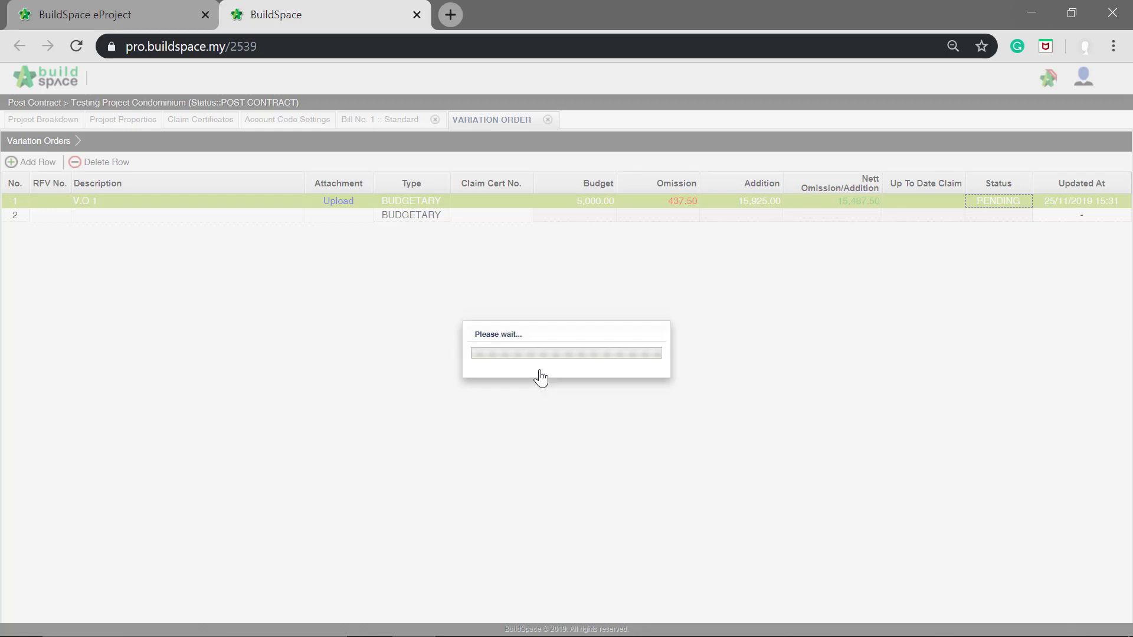
{"action": "left_click", "coordinate": [733, 217]}
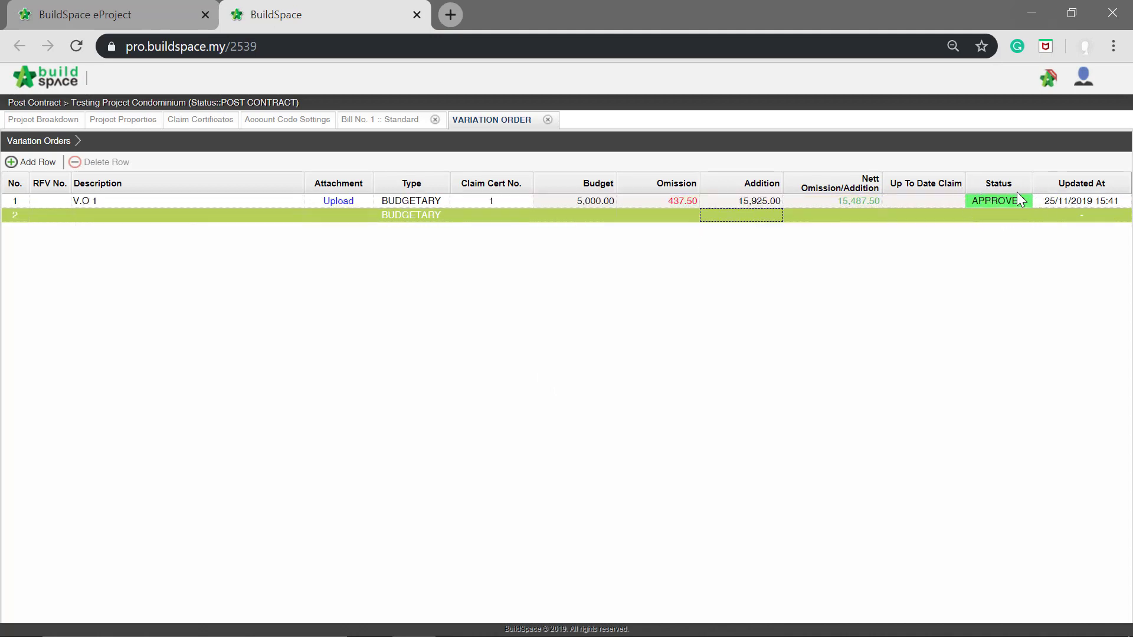
Go back to the project breakdown and reload its figures
{"action": "left_click", "coordinate": [41, 121]}
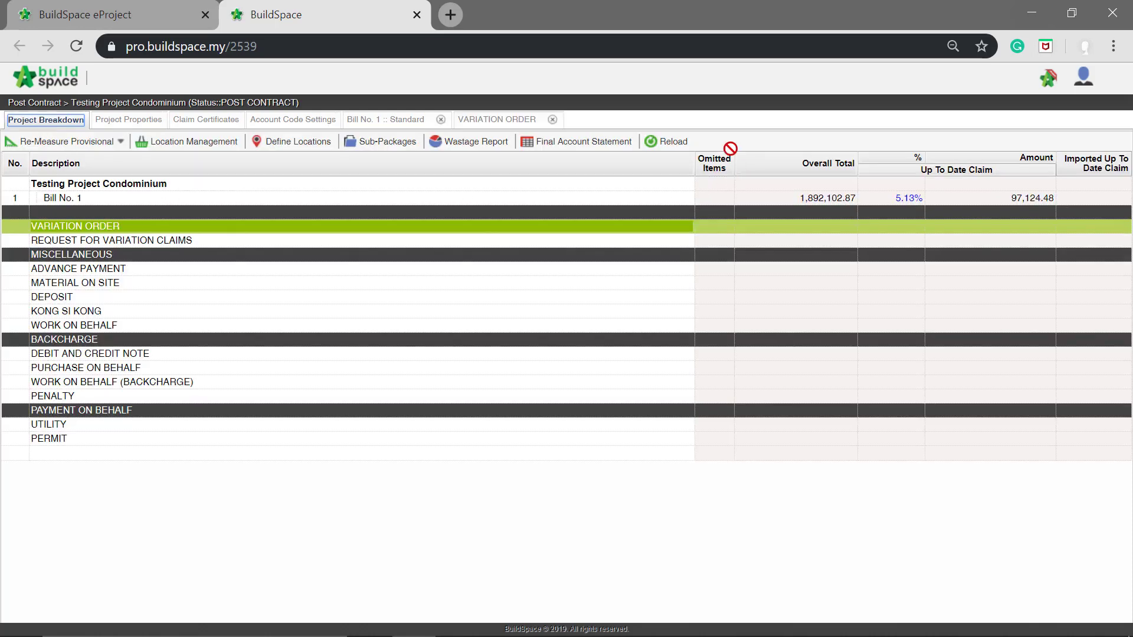
{"action": "left_click", "coordinate": [668, 141]}
{"action": "left_click", "coordinate": [727, 242]}
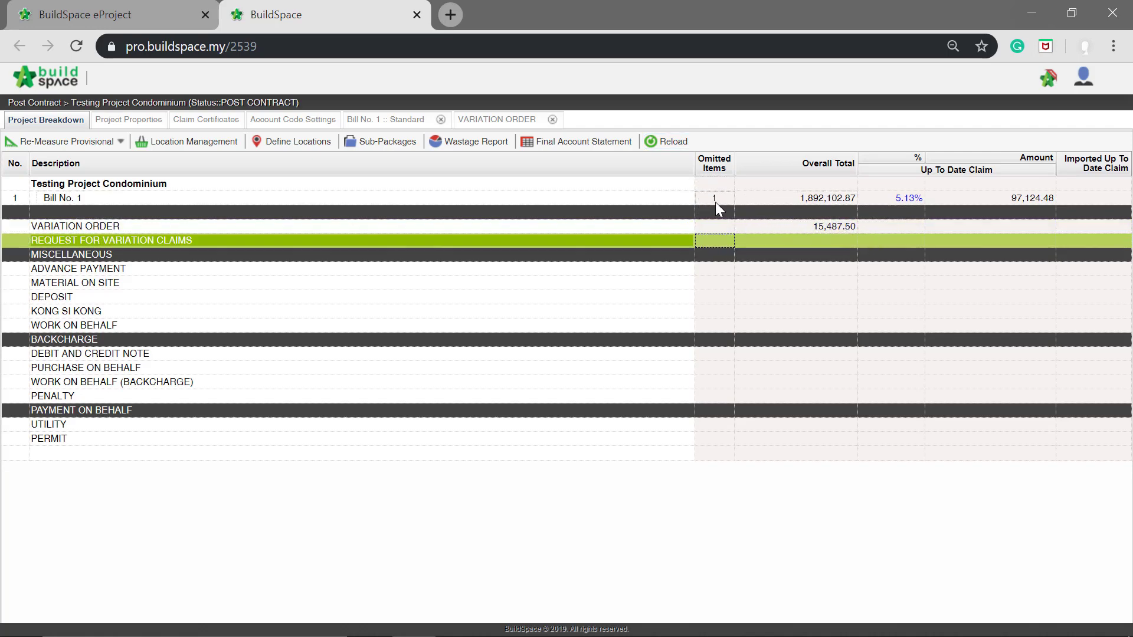
Examine the omitted item in Bill No. 1, Lot 1, WORK BELOW GROUND FLOOR LEVEL, and close the bill
{"action": "double_click", "coordinate": [682, 196]}
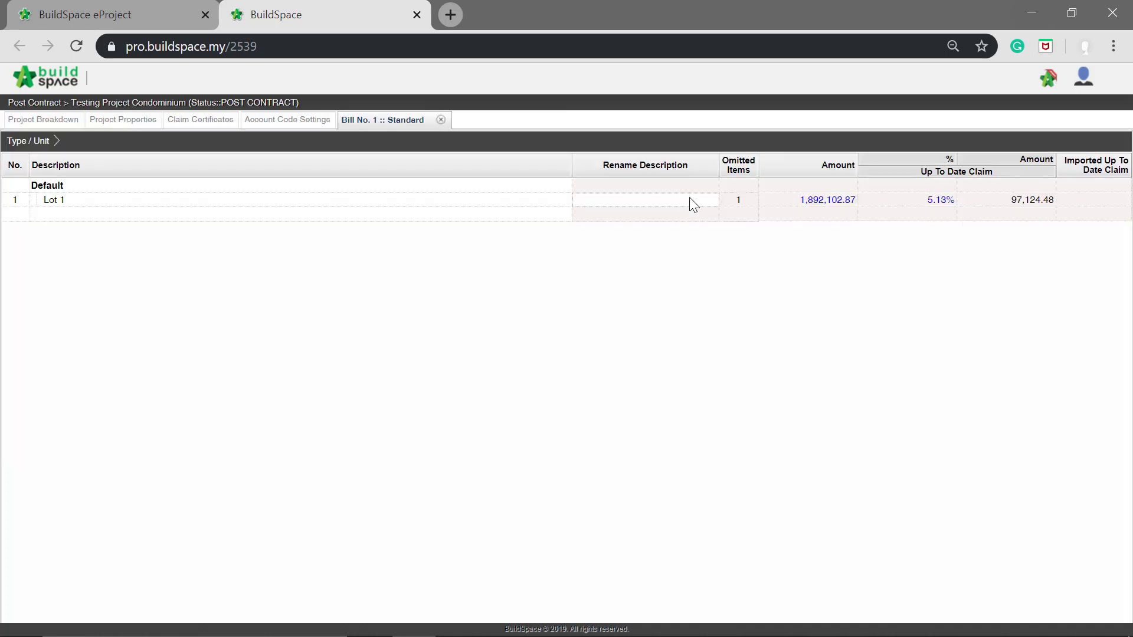
{"action": "double_click", "coordinate": [733, 199]}
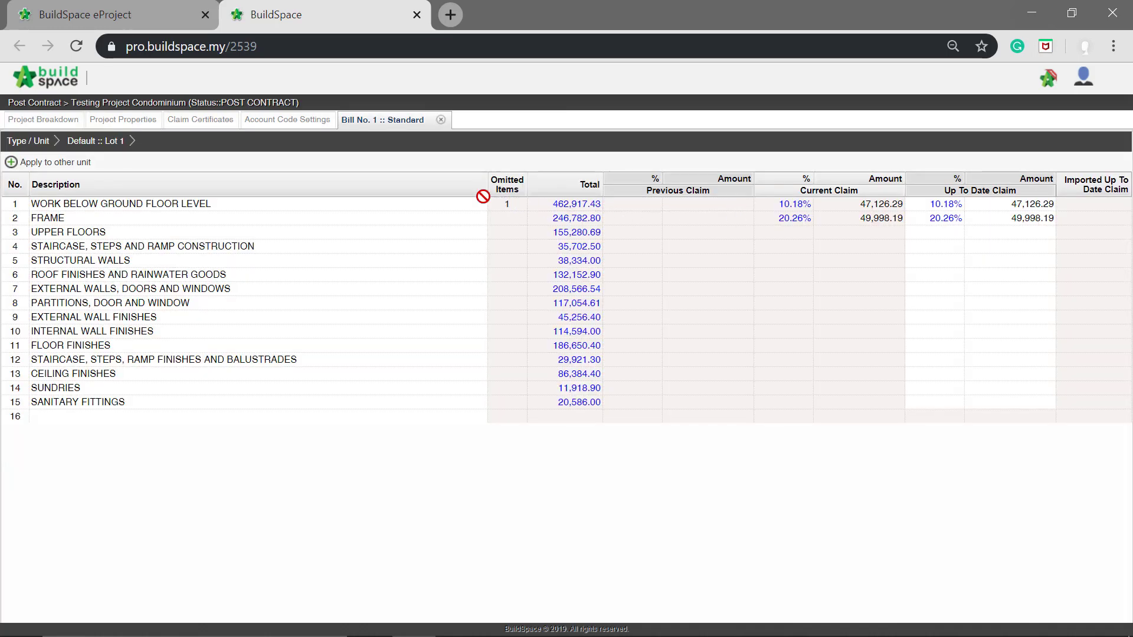
{"action": "left_click", "coordinate": [498, 202]}
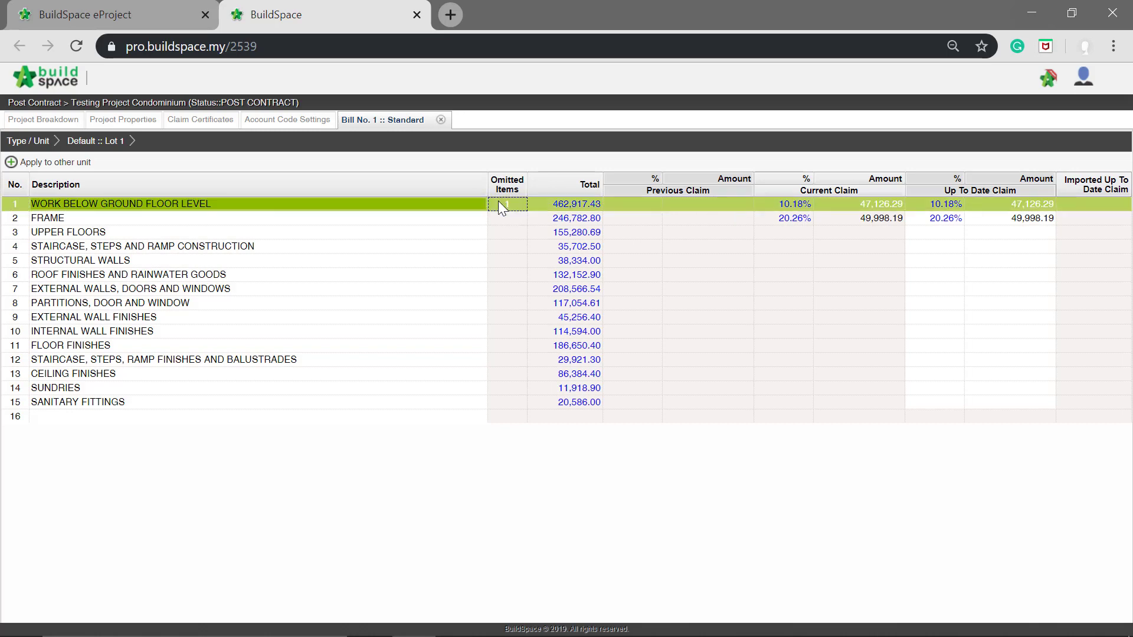
{"action": "double_click", "coordinate": [498, 200]}
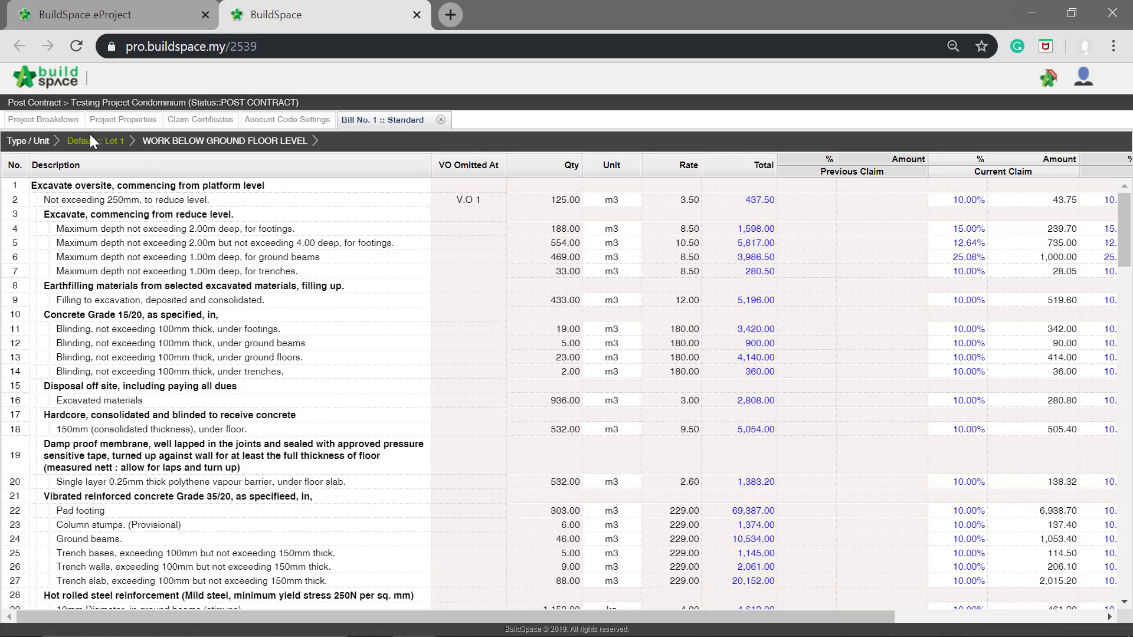
{"action": "left_click", "coordinate": [441, 120]}
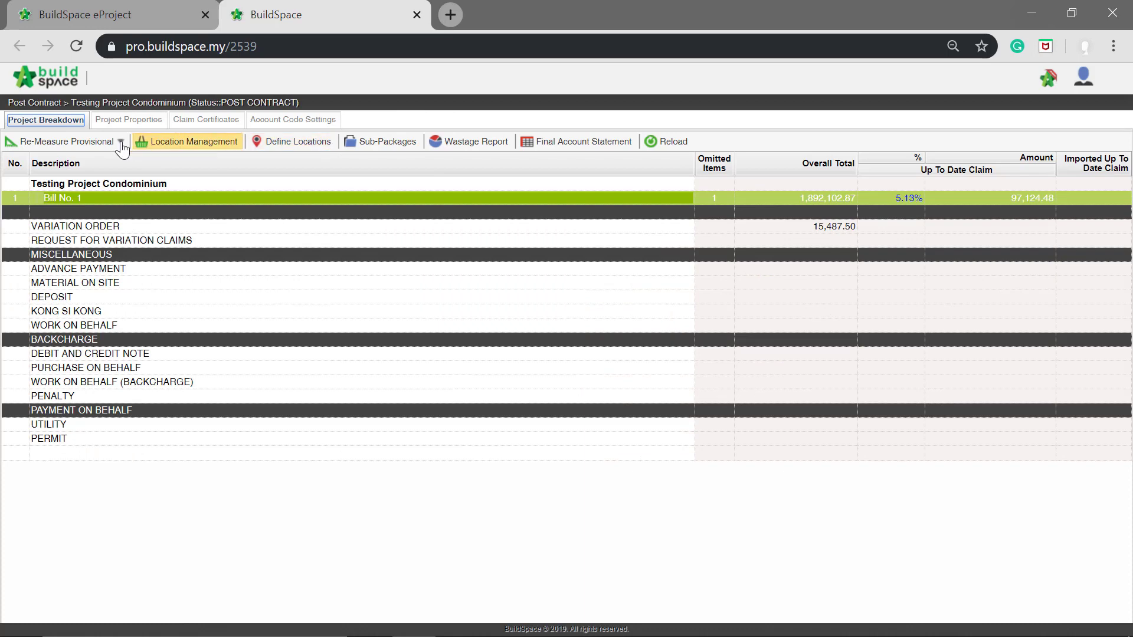
Add a new claim revision to V.O 1 in the project's variation orders
{"action": "left_click", "coordinate": [416, 232]}
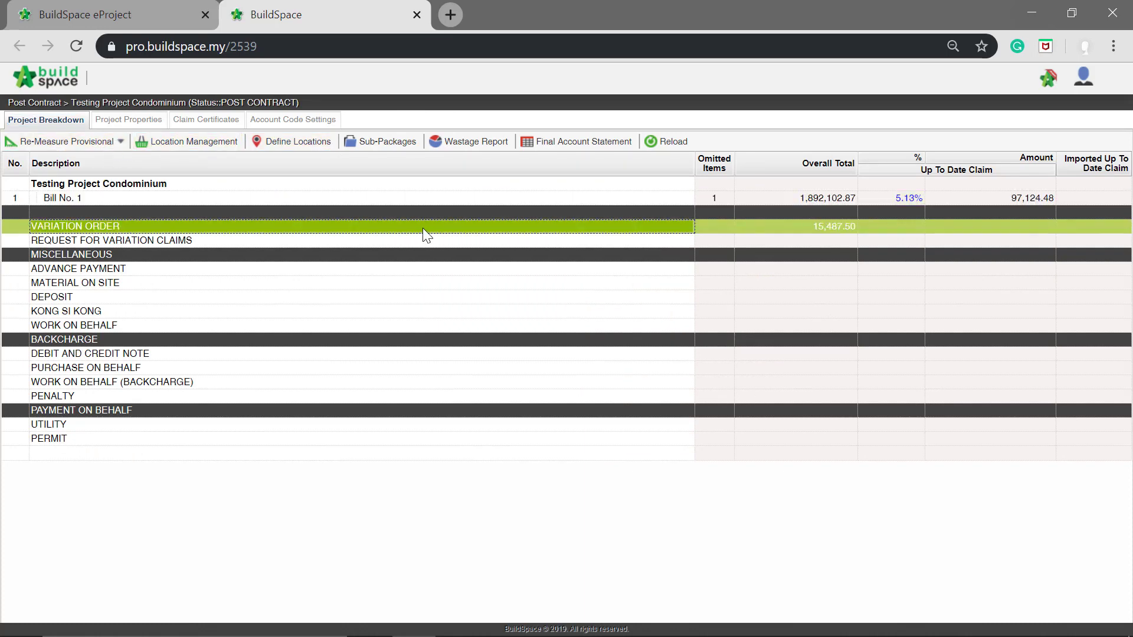
{"action": "double_click", "coordinate": [426, 227]}
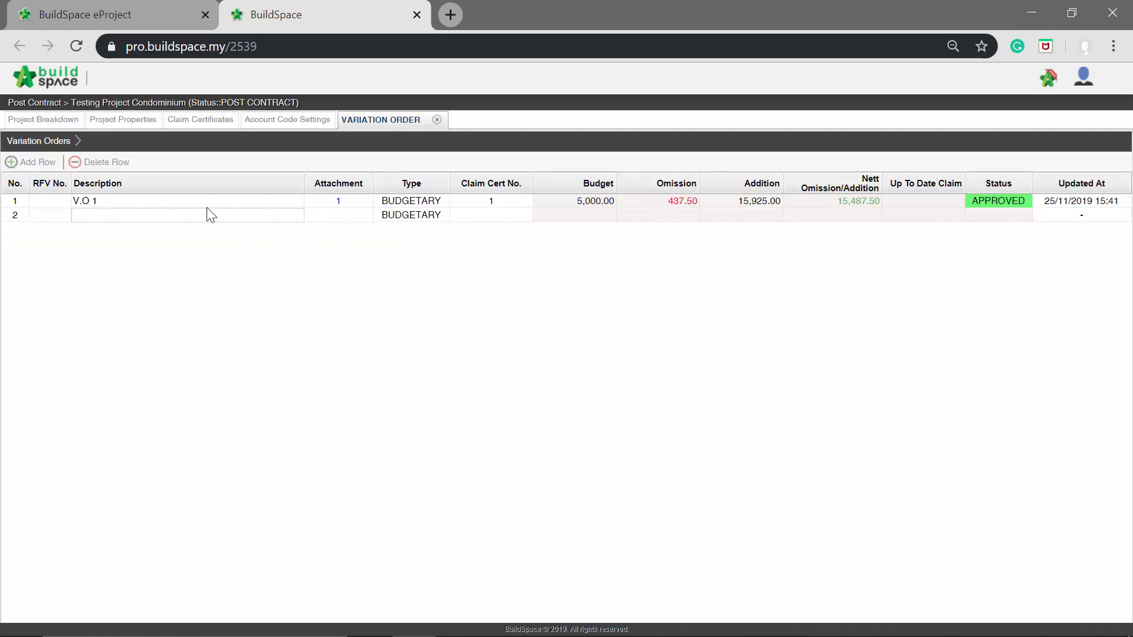
{"action": "left_click", "coordinate": [242, 207]}
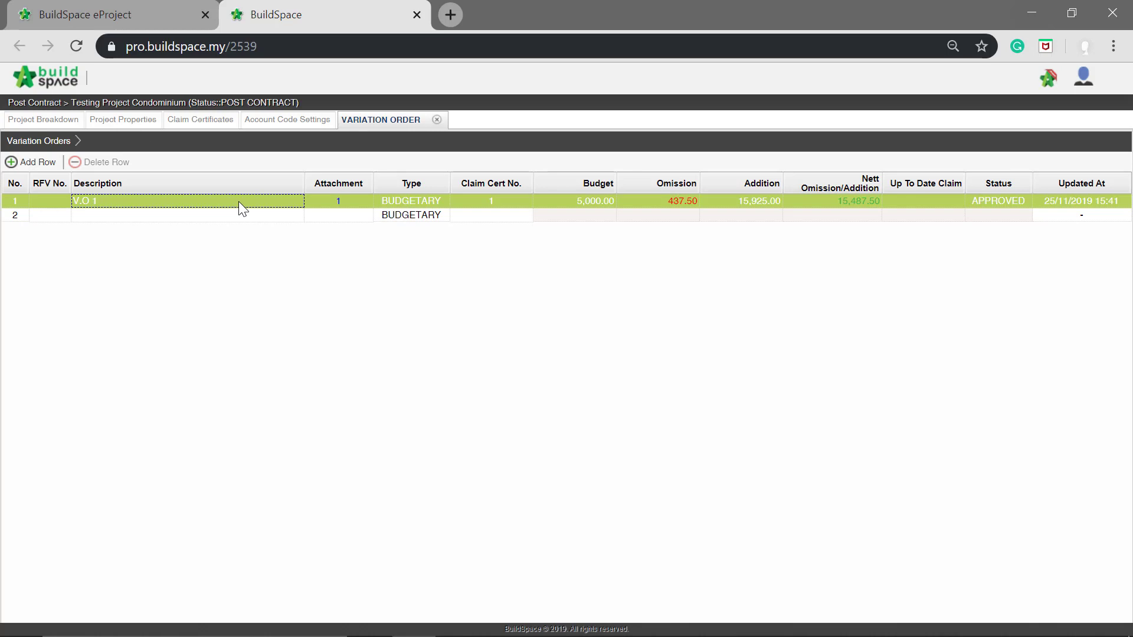
{"action": "double_click", "coordinate": [240, 203]}
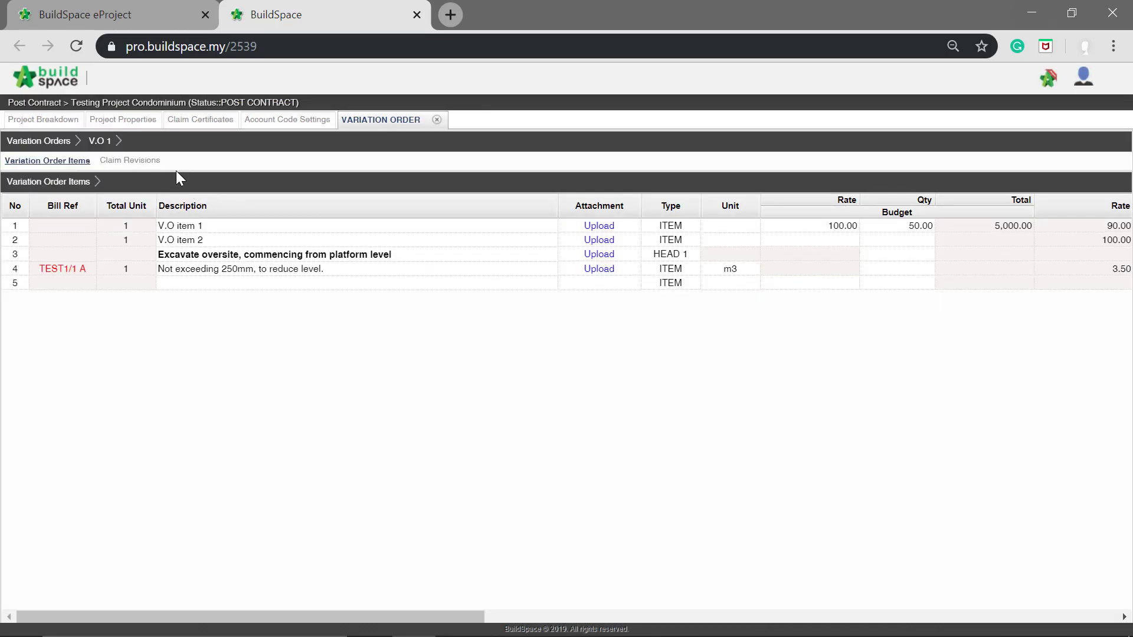
{"action": "left_click", "coordinate": [145, 165]}
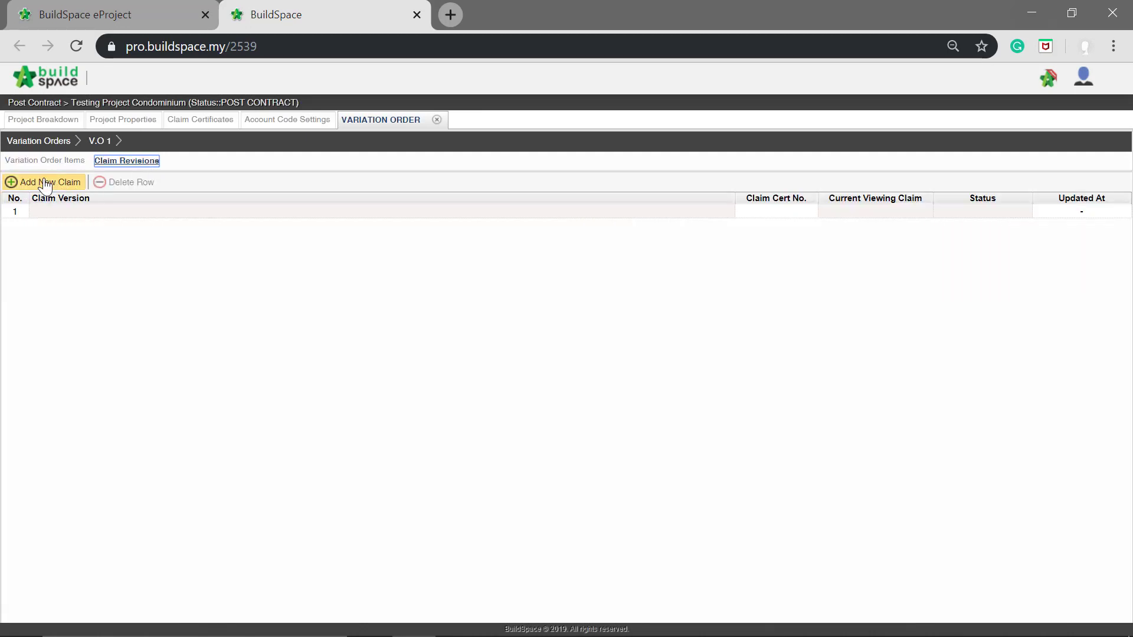
{"action": "left_click", "coordinate": [45, 188]}
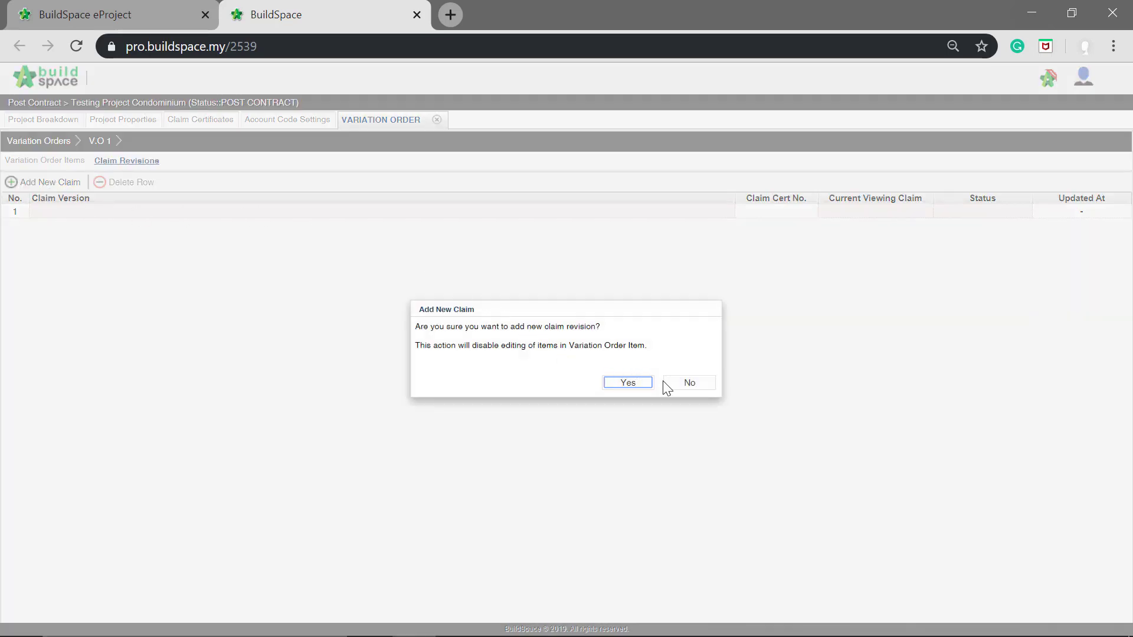
{"action": "left_click", "coordinate": [627, 383]}
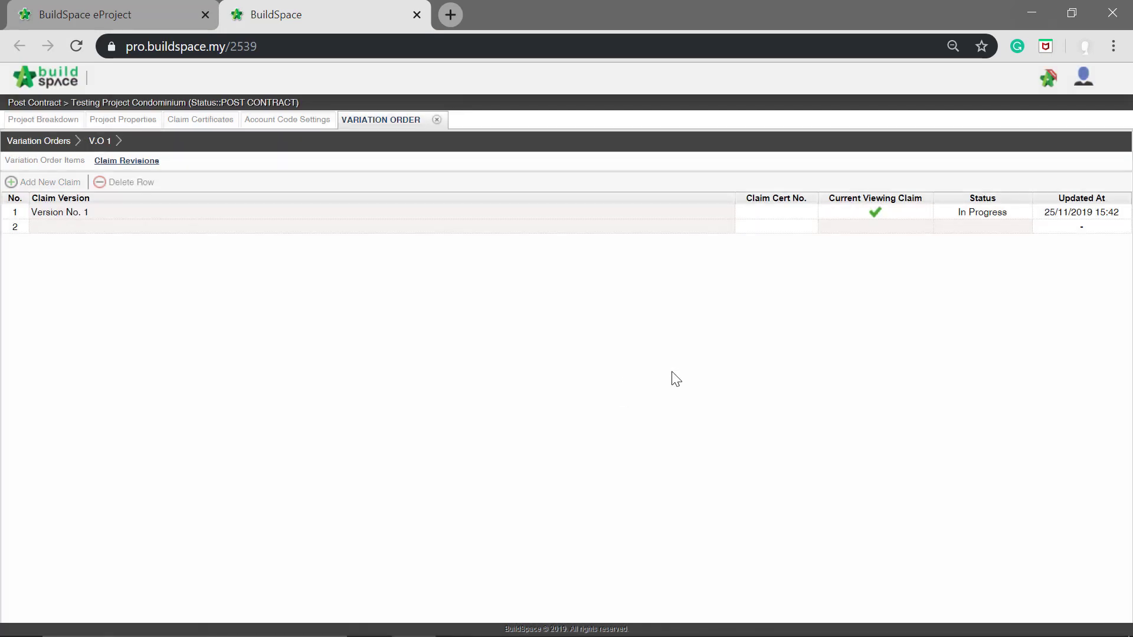
{"action": "left_click", "coordinate": [985, 229]}
Reopen the items of V.O 1 and set the up-to-date claim percentage of V.O item 1 to 30%
{"action": "left_click", "coordinate": [48, 145]}
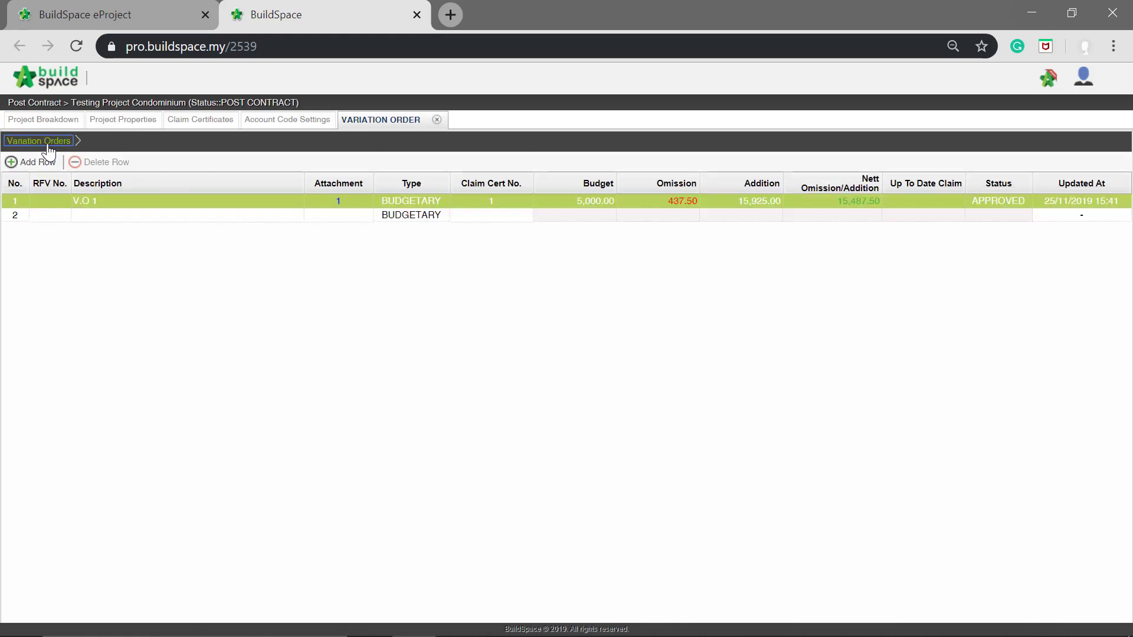
{"action": "left_click", "coordinate": [177, 215]}
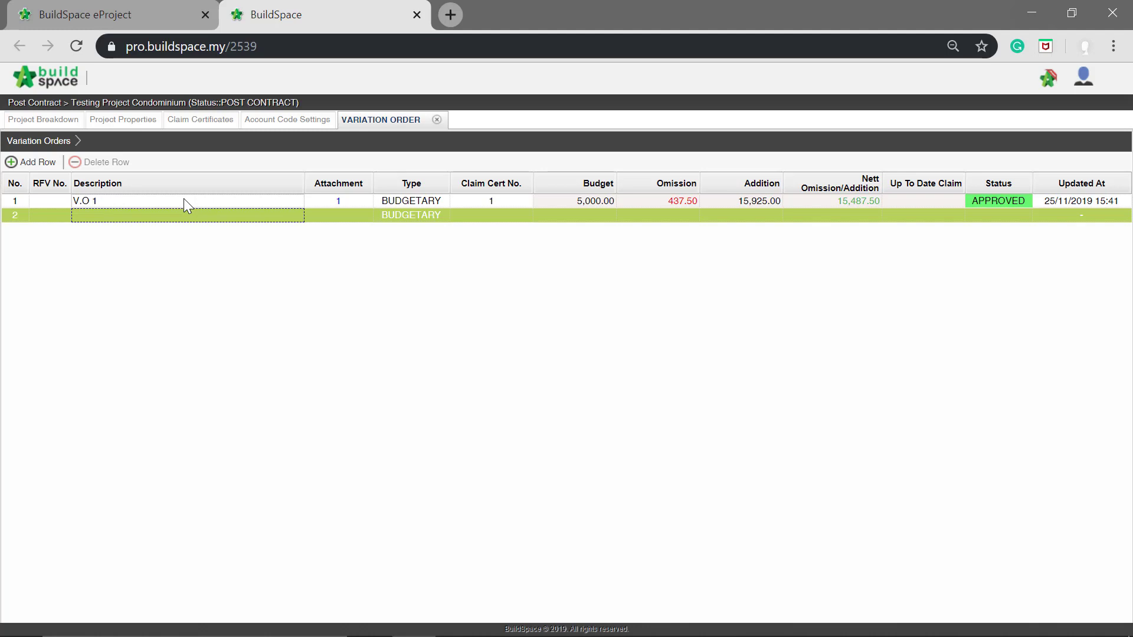
{"action": "double_click", "coordinate": [187, 203]}
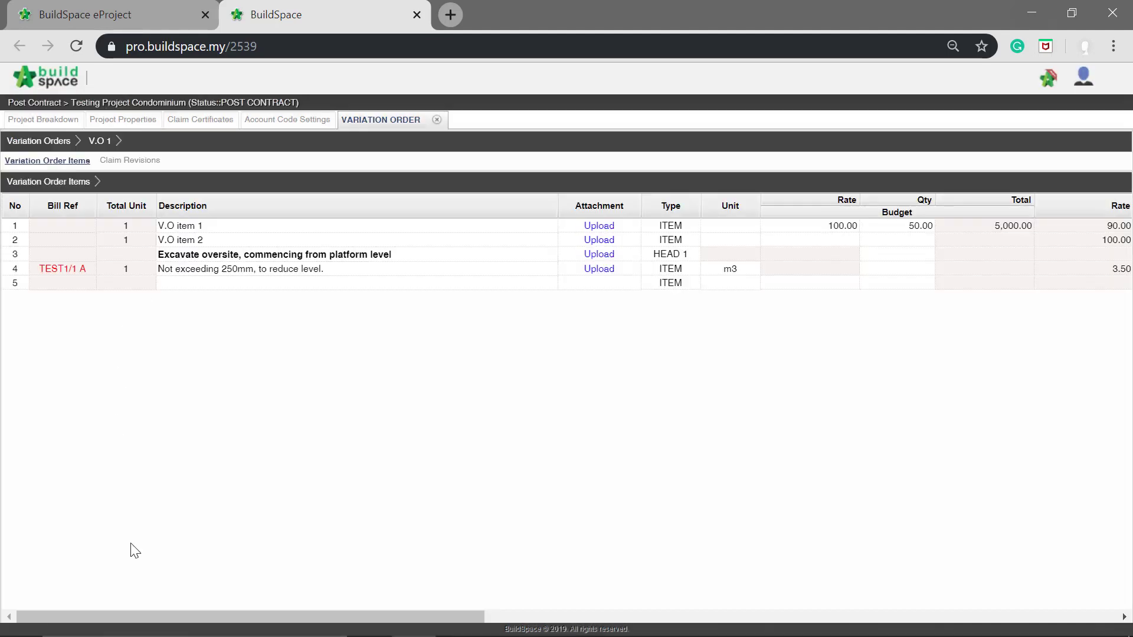
{"action": "left_click_drag", "start_coordinate": [158, 619], "coordinate": [663, 593]}
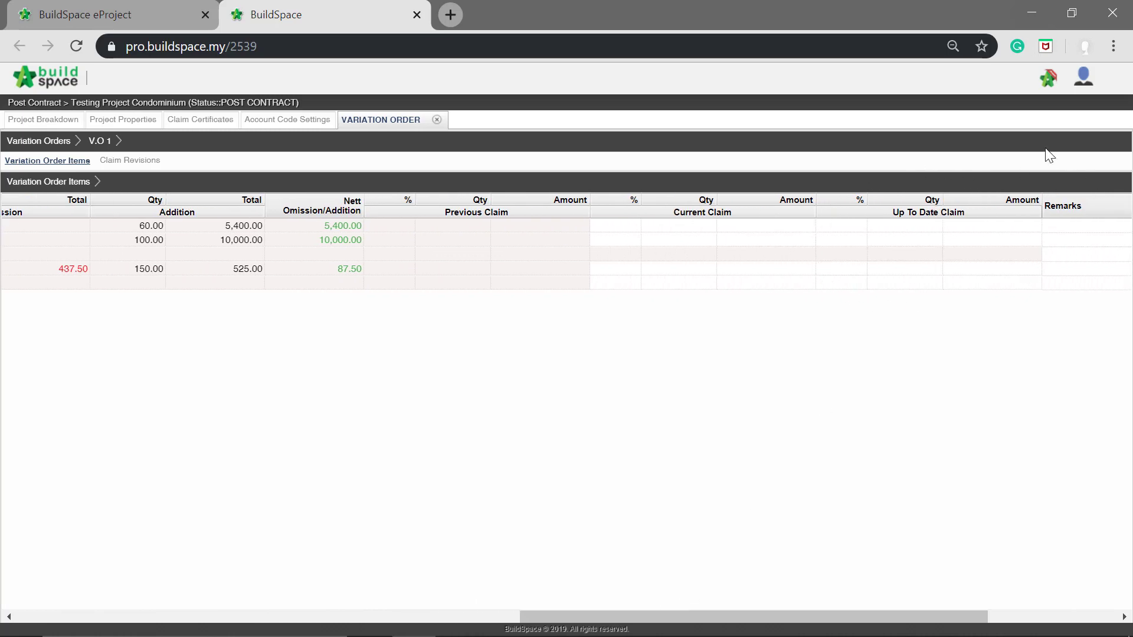
{"action": "left_click", "coordinate": [836, 229]}
{"action": "left_click", "coordinate": [835, 229]}
{"action": "double_click", "coordinate": [836, 228]}
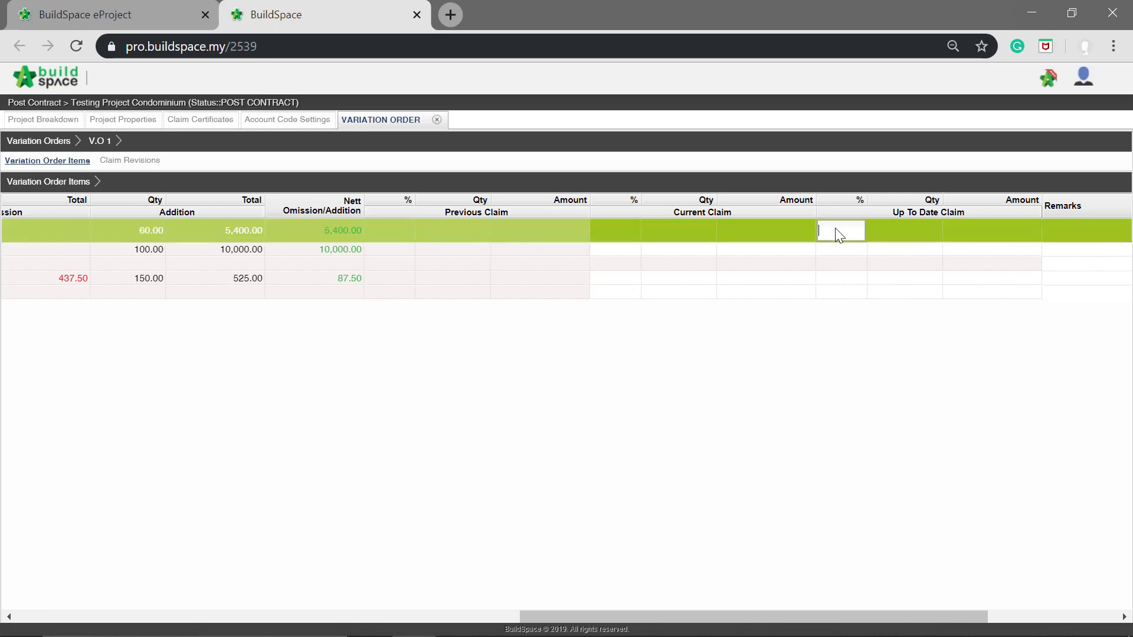
{"action": "type", "text": "30"}
{"action": "key", "text": "Return"}
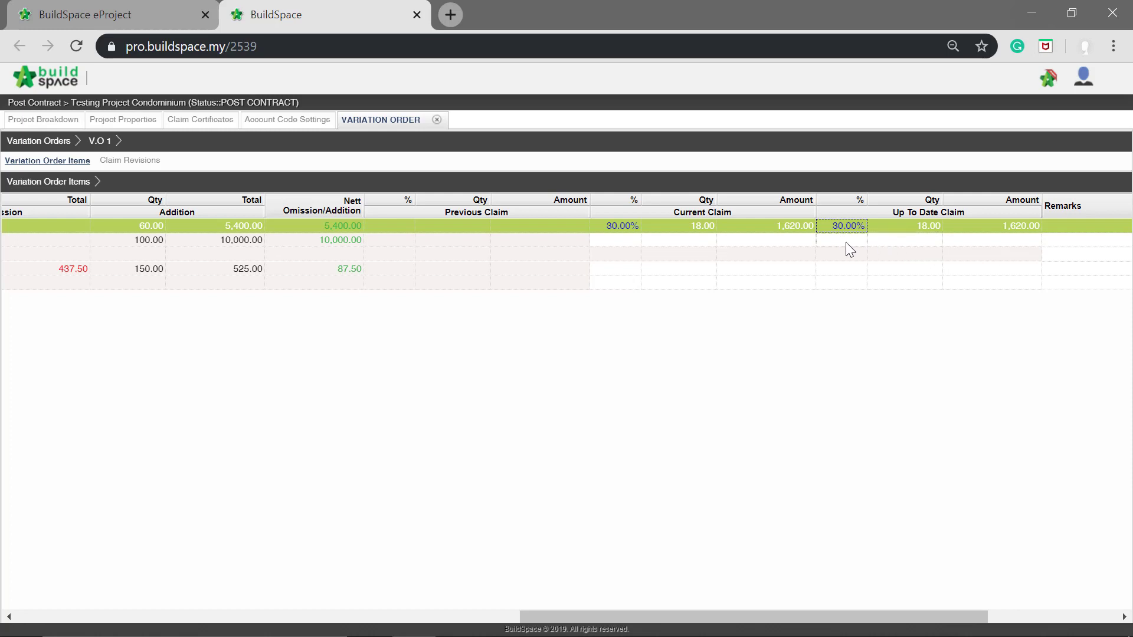
Set the up-to-date claim quantity of V.O item 2 to 25
{"action": "left_click", "coordinate": [893, 245]}
{"action": "left_click", "coordinate": [892, 246]}
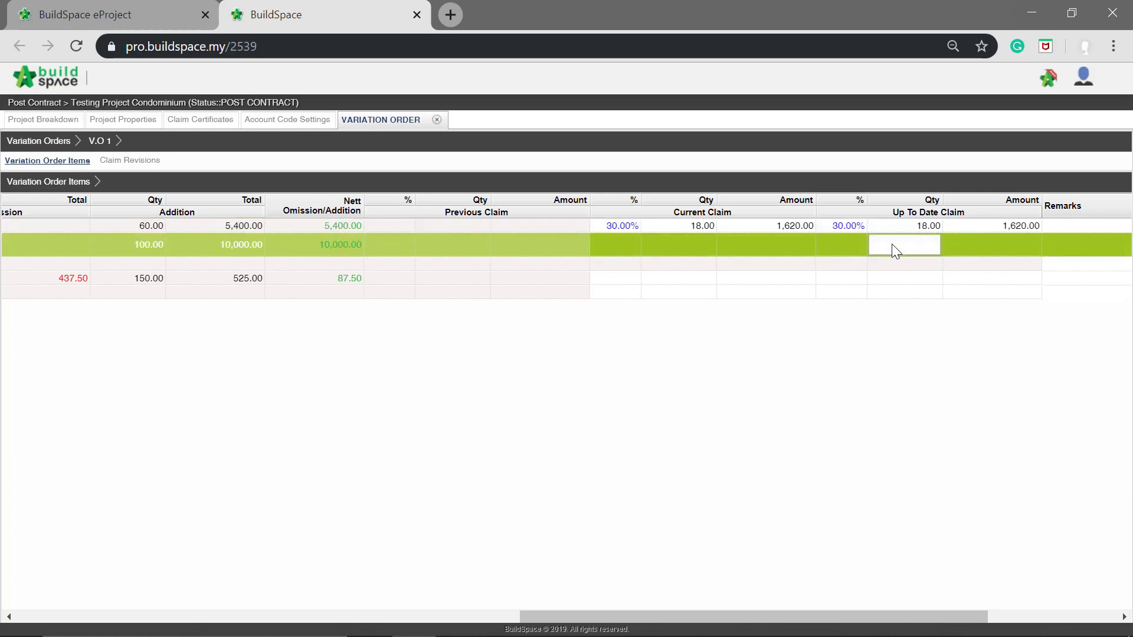
{"action": "type", "text": "25"}
{"action": "key", "text": "Return"}
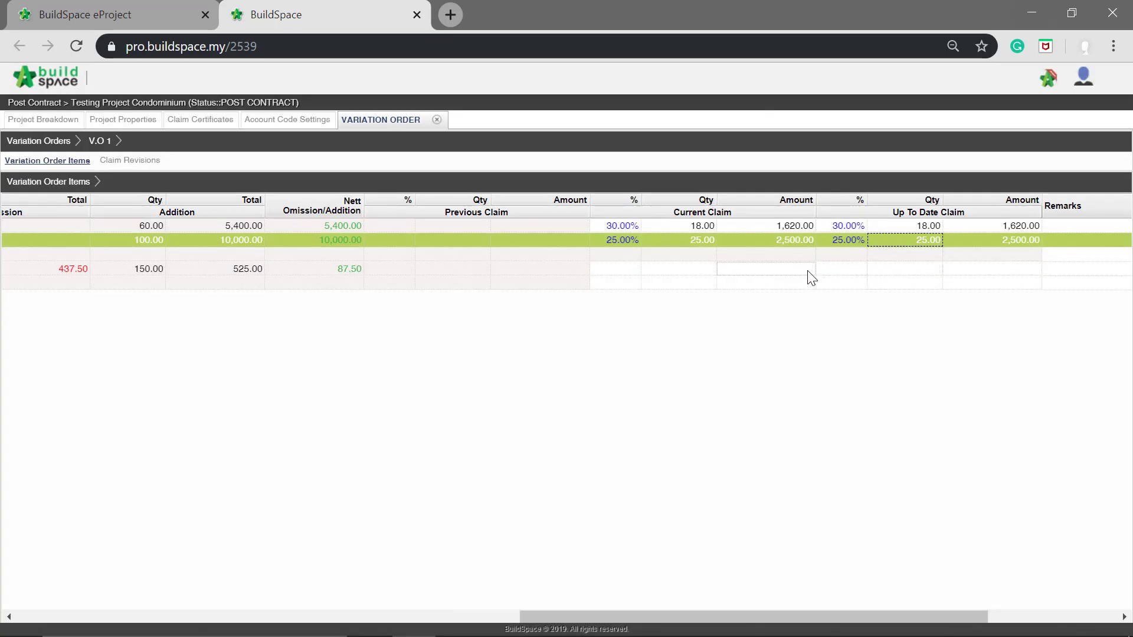
Set the up-to-date claim percentage of the omitted bill item TEST1/1 A to 45%
{"action": "left_click", "coordinate": [837, 271]}
{"action": "double_click", "coordinate": [836, 270]}
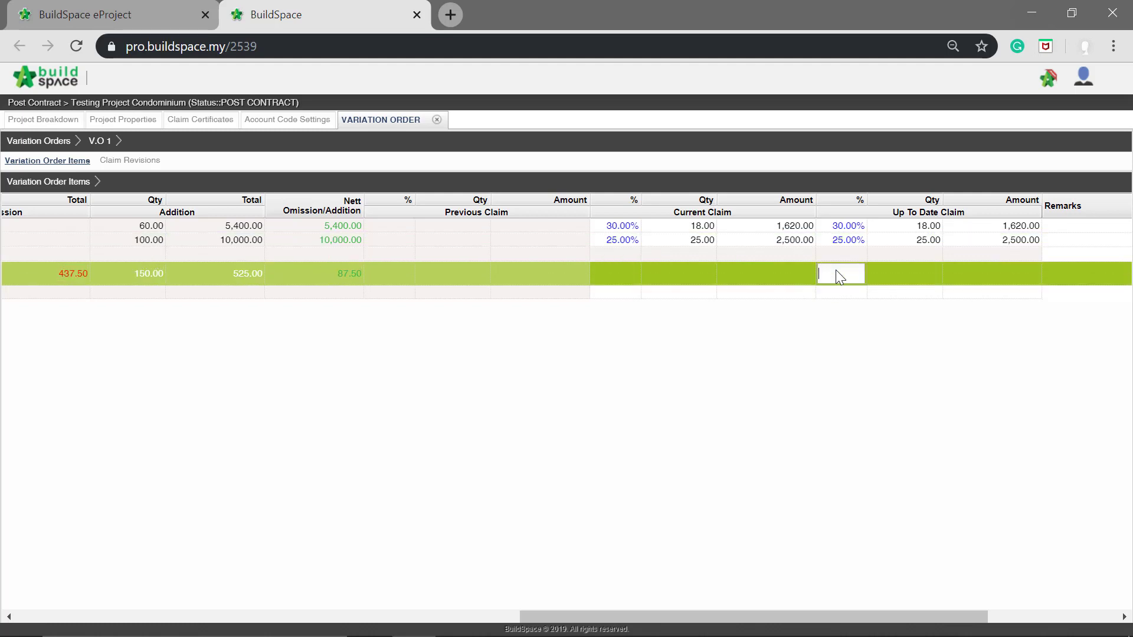
{"action": "type", "text": "45"}
{"action": "key", "text": "Return"}
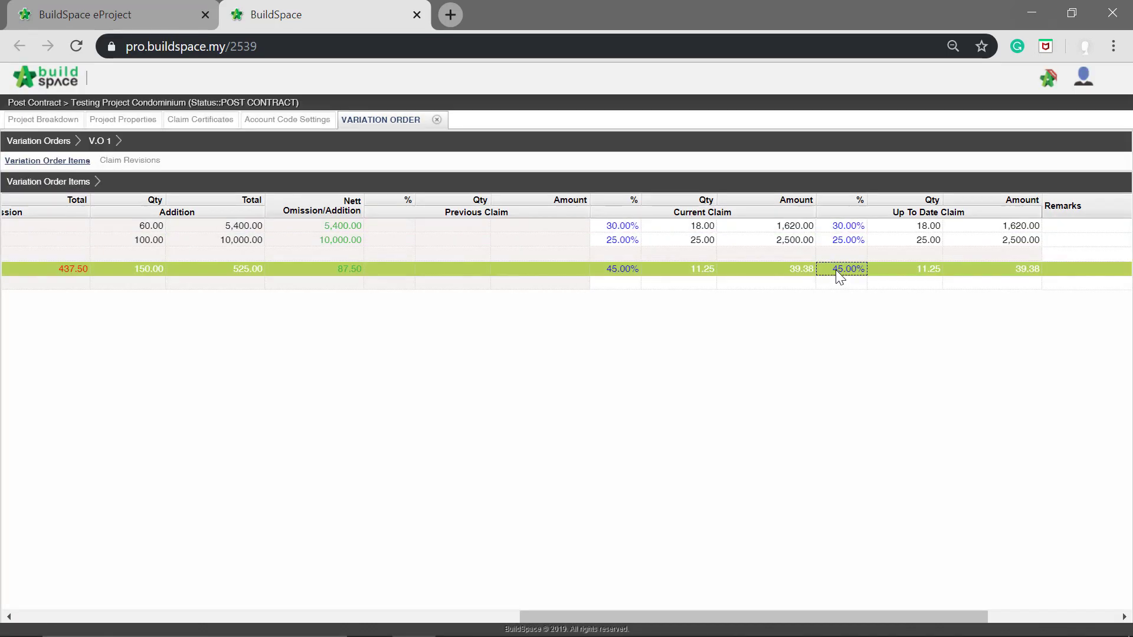
{"action": "left_click", "coordinate": [902, 284]}
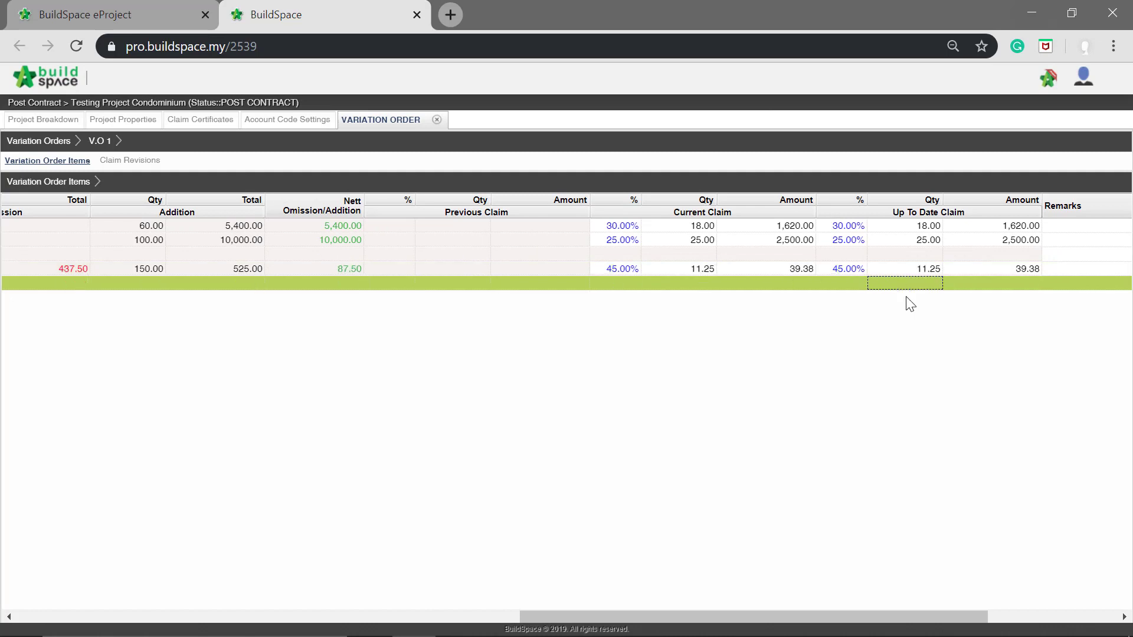
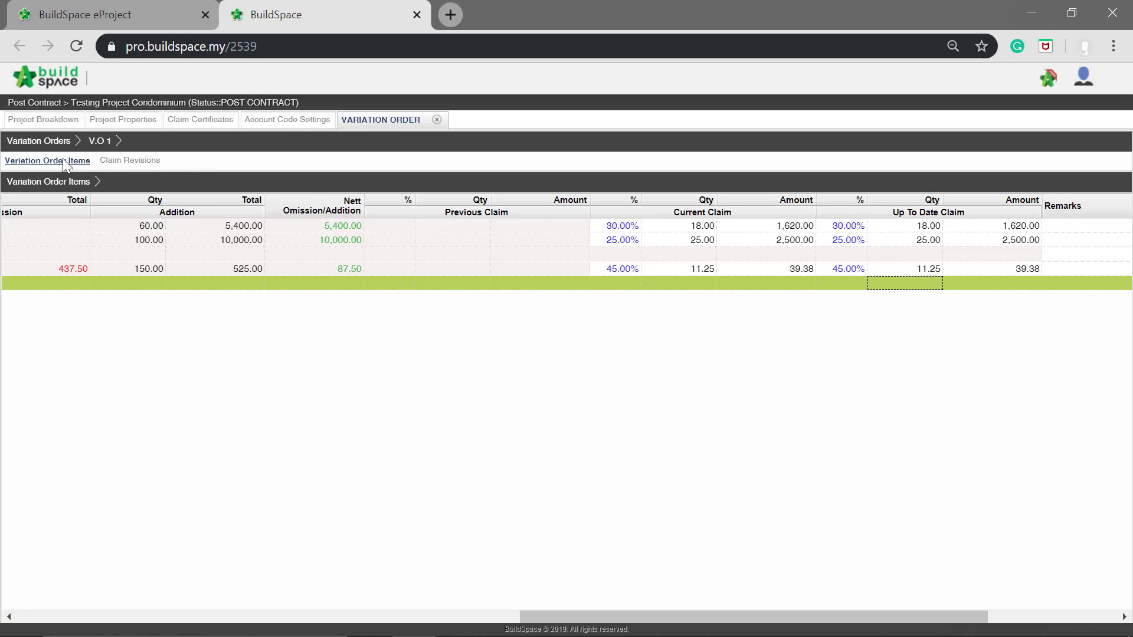
Lock claim revision Version No. 1 of V.O 1 and confirm sending it for submission
{"action": "left_click", "coordinate": [38, 140]}
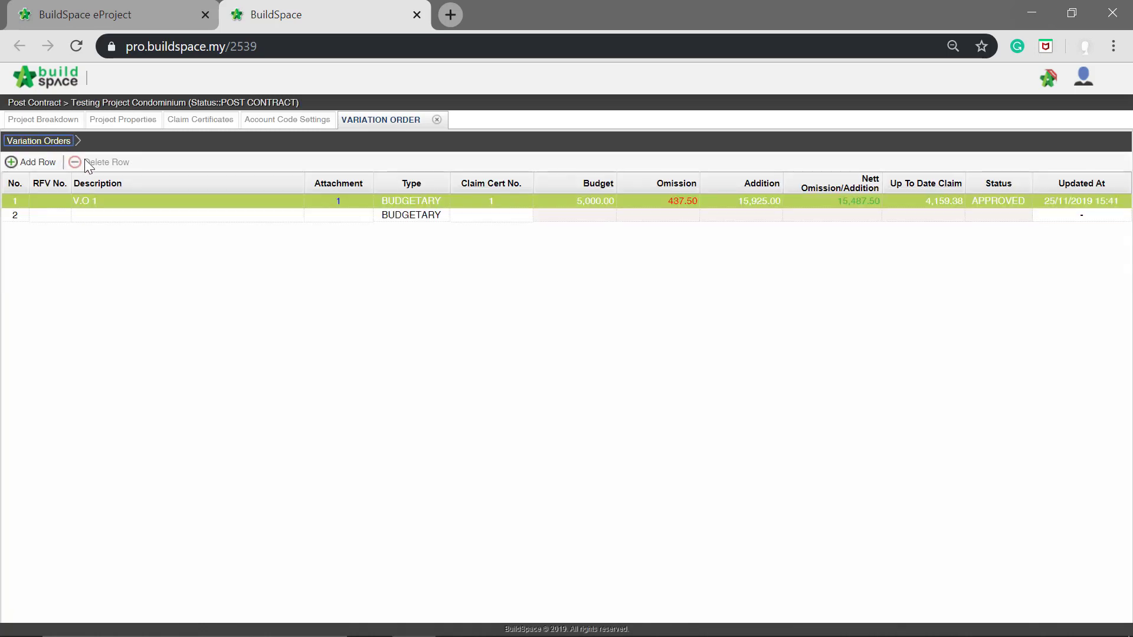
{"action": "left_click", "coordinate": [284, 216]}
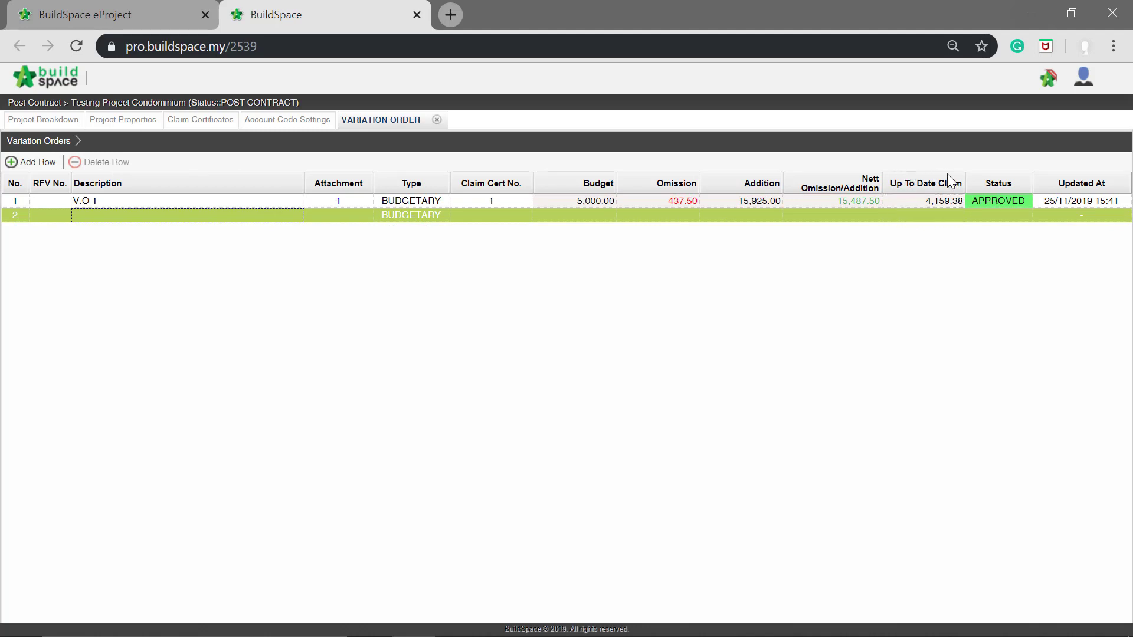
{"action": "double_click", "coordinate": [235, 200]}
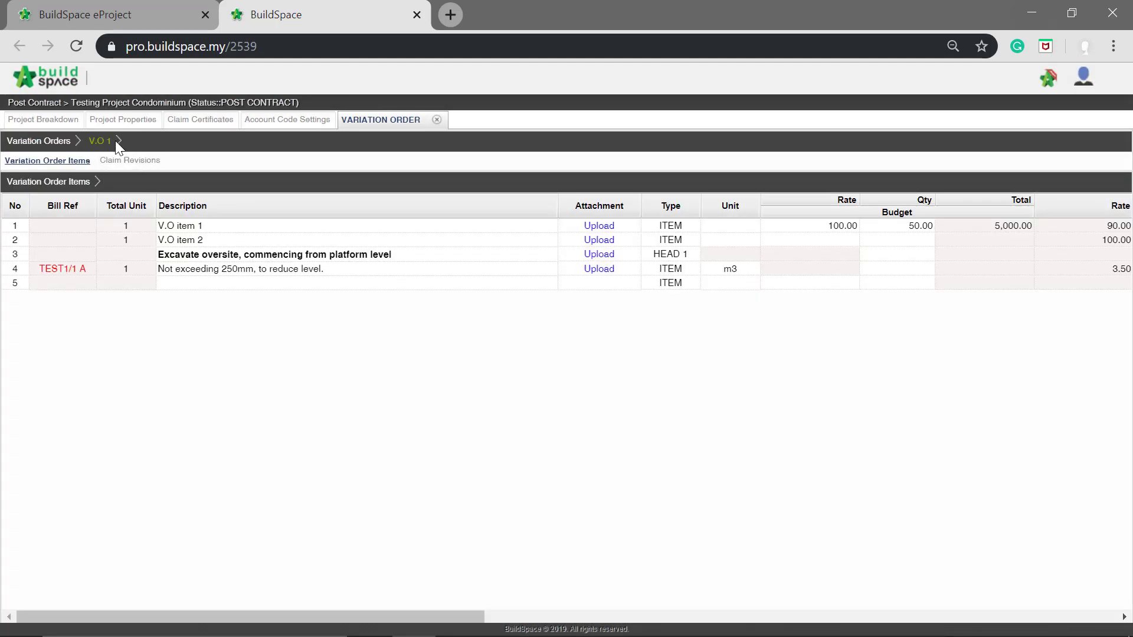
{"action": "left_click", "coordinate": [138, 164]}
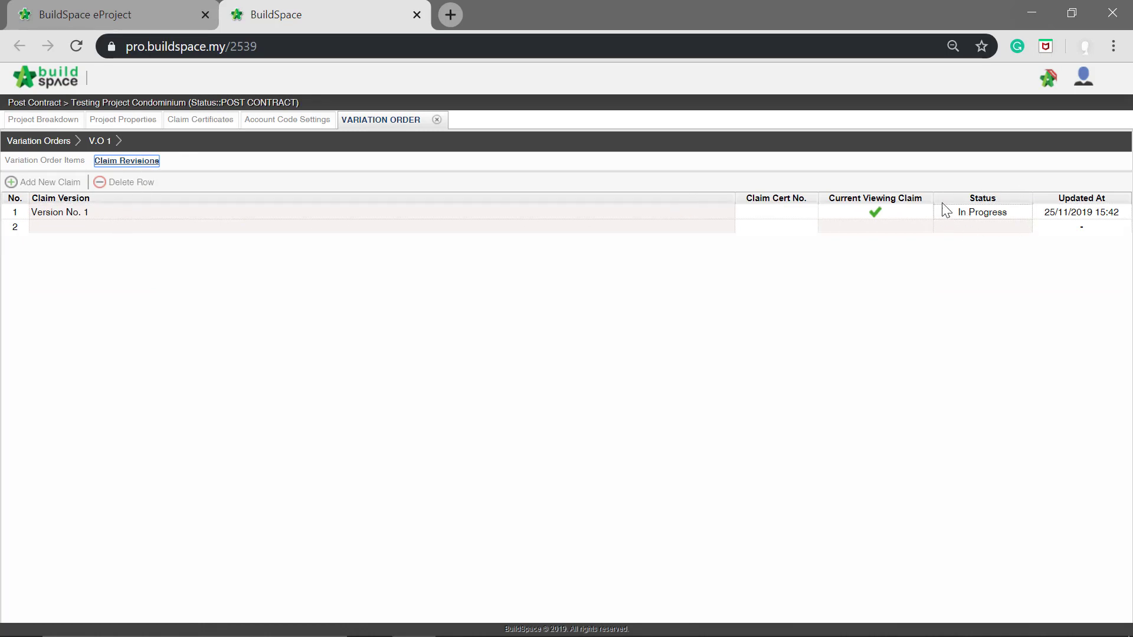
{"action": "left_click", "coordinate": [1001, 214]}
{"action": "left_click", "coordinate": [1000, 211]}
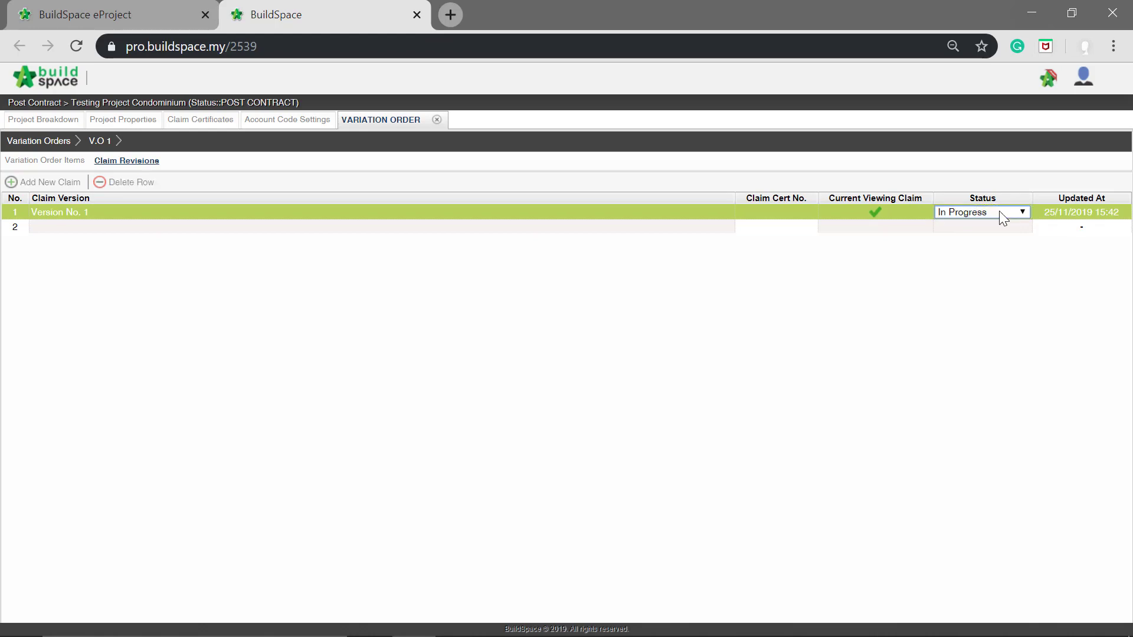
{"action": "left_click", "coordinate": [999, 212]}
{"action": "left_click", "coordinate": [984, 237]}
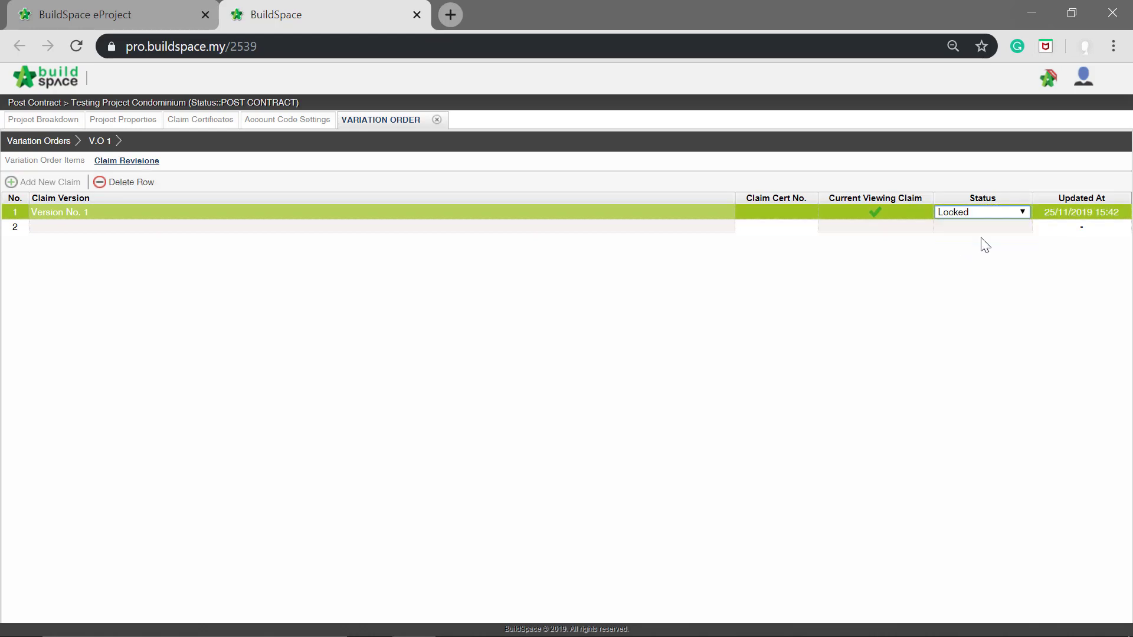
{"action": "left_click", "coordinate": [985, 245]}
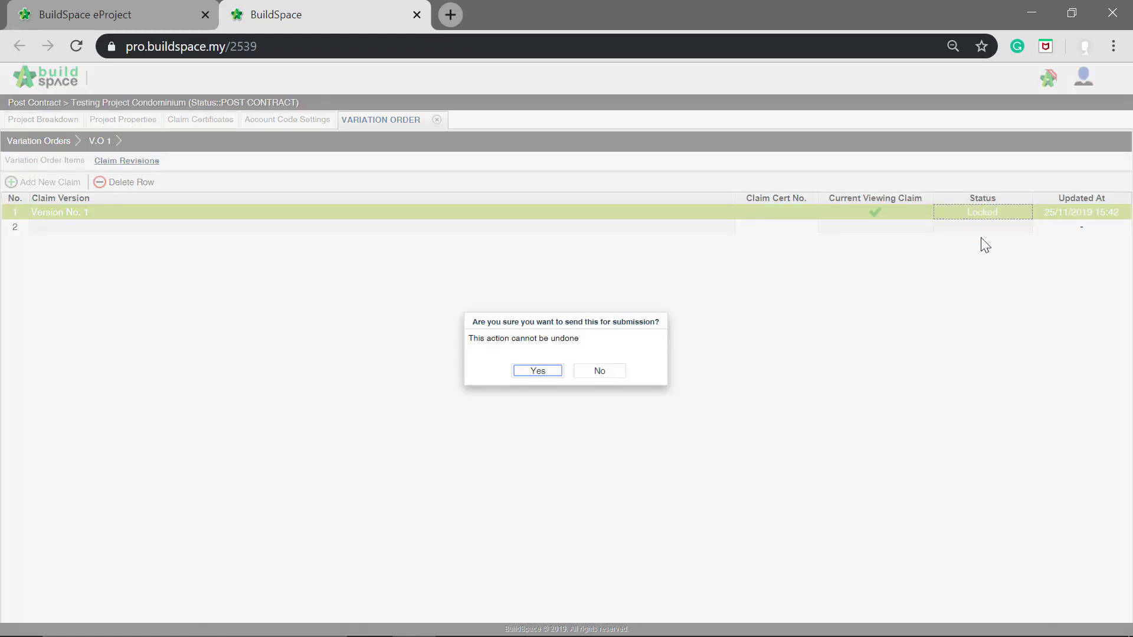
{"action": "left_click", "coordinate": [540, 373]}
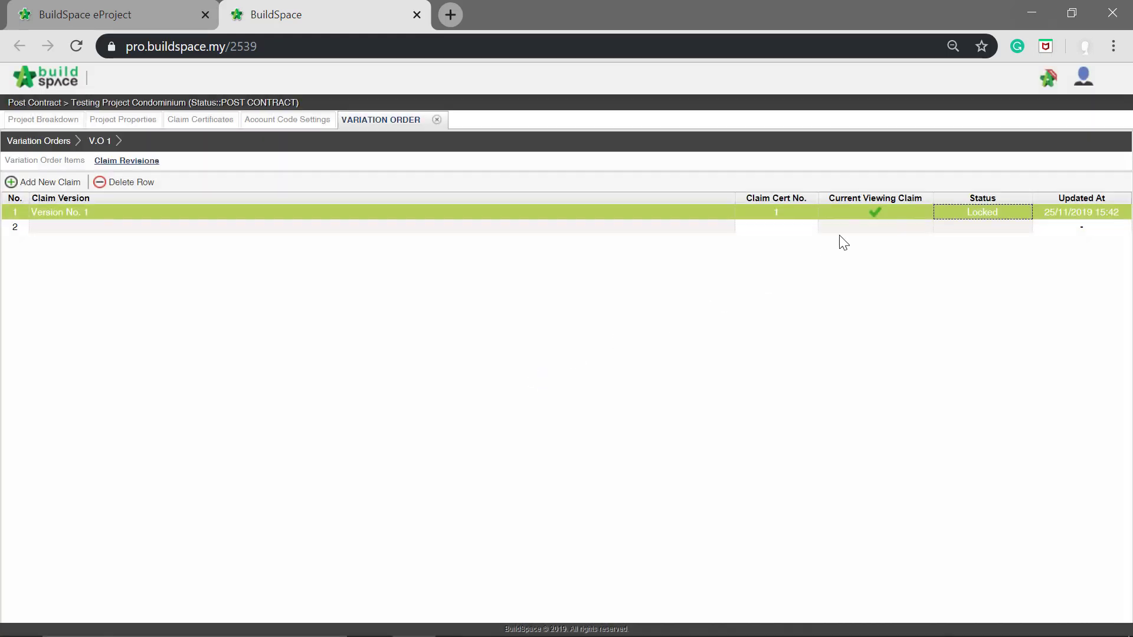
{"action": "left_click", "coordinate": [856, 228]}
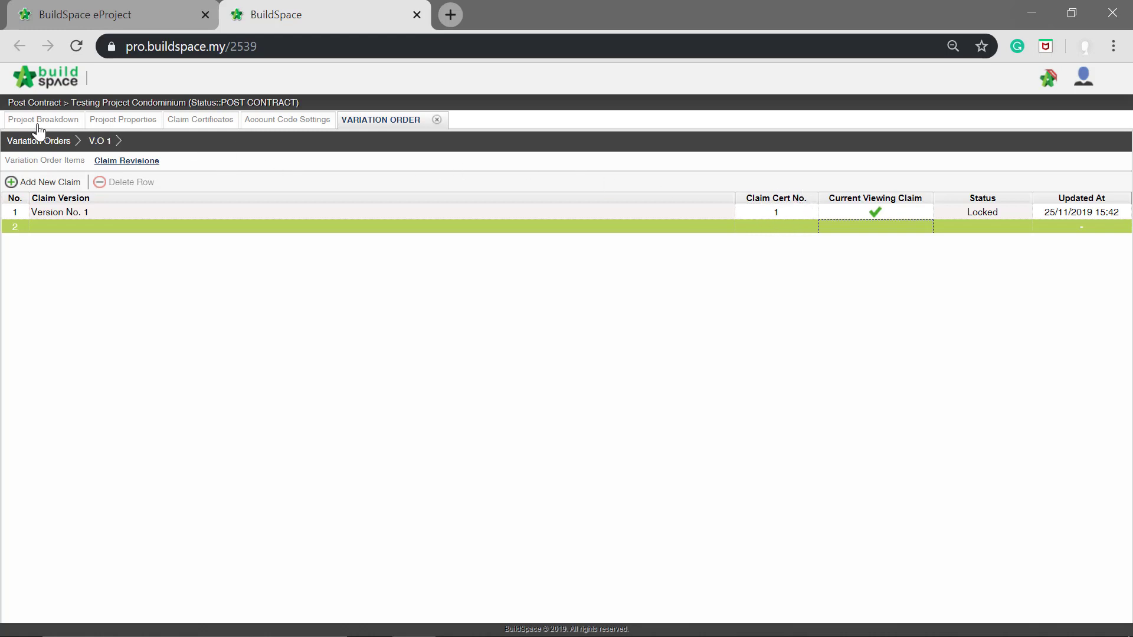
Reload the project breakdown to refresh the variation order's up-to-date claim figures
{"action": "left_click", "coordinate": [19, 125]}
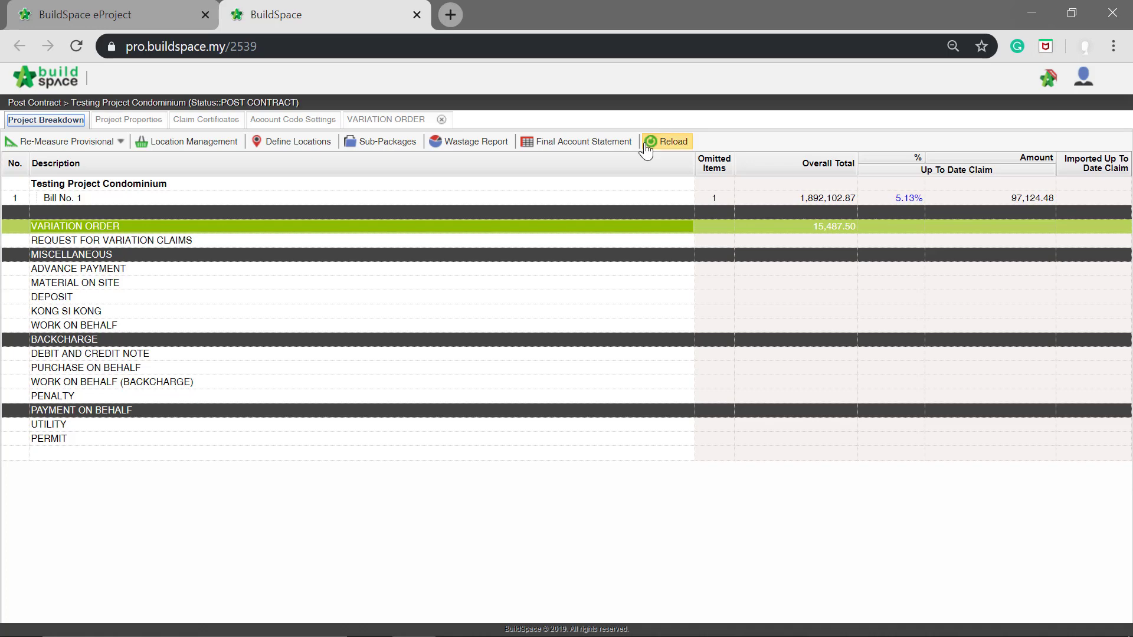
{"action": "left_click", "coordinate": [669, 152]}
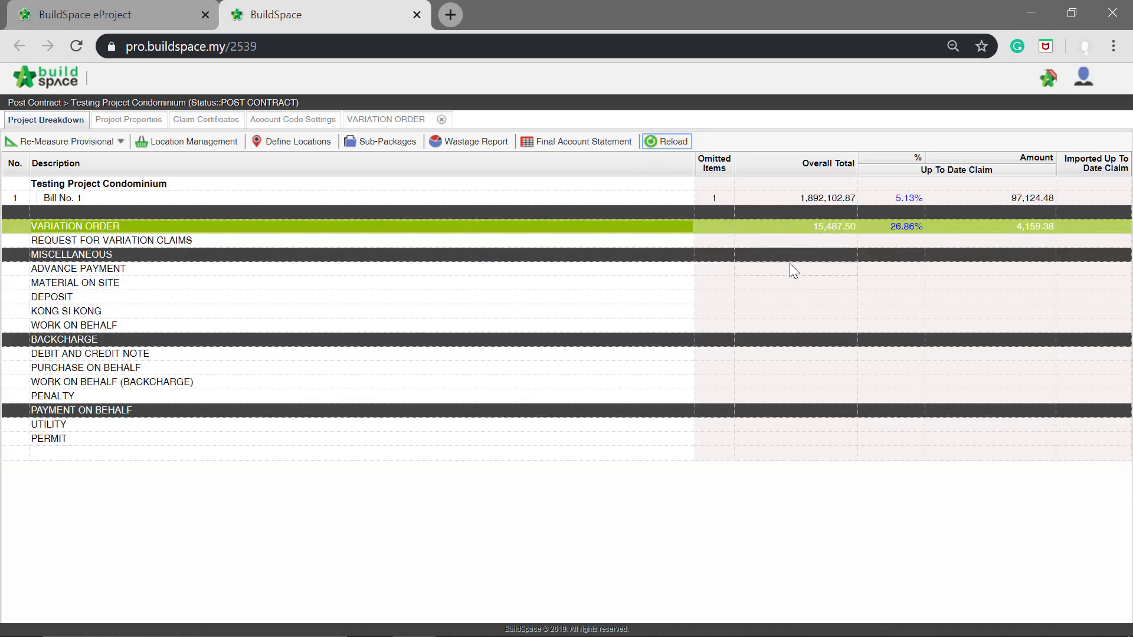
{"action": "left_click", "coordinate": [800, 241]}
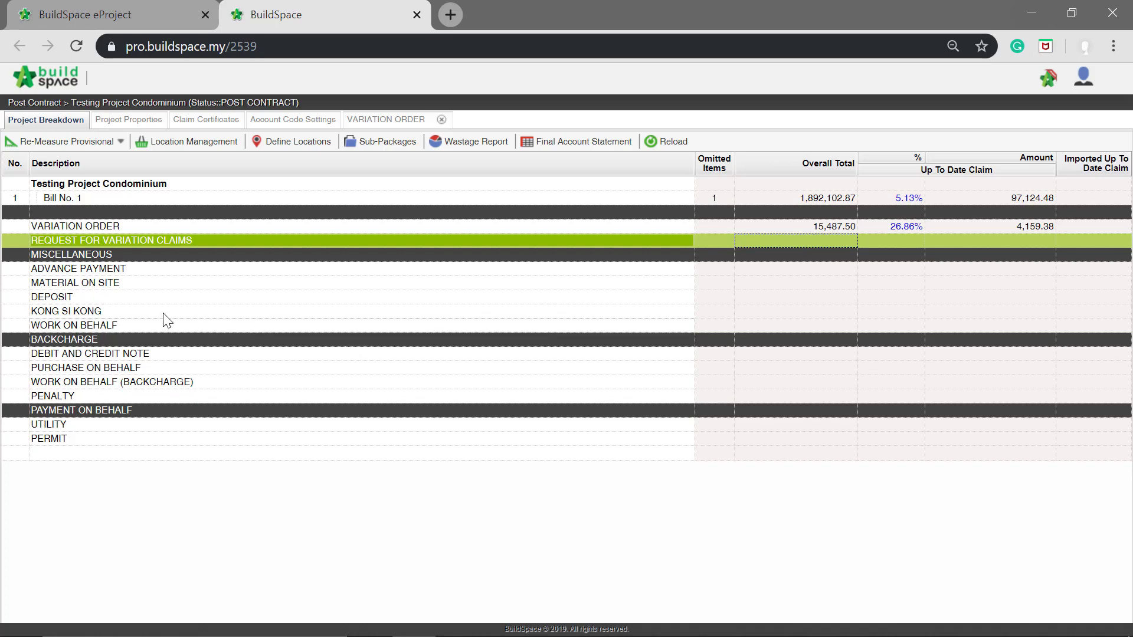
Open the project's advance payments and add an entry described as "Advance Payment 1"
{"action": "left_click", "coordinate": [247, 271]}
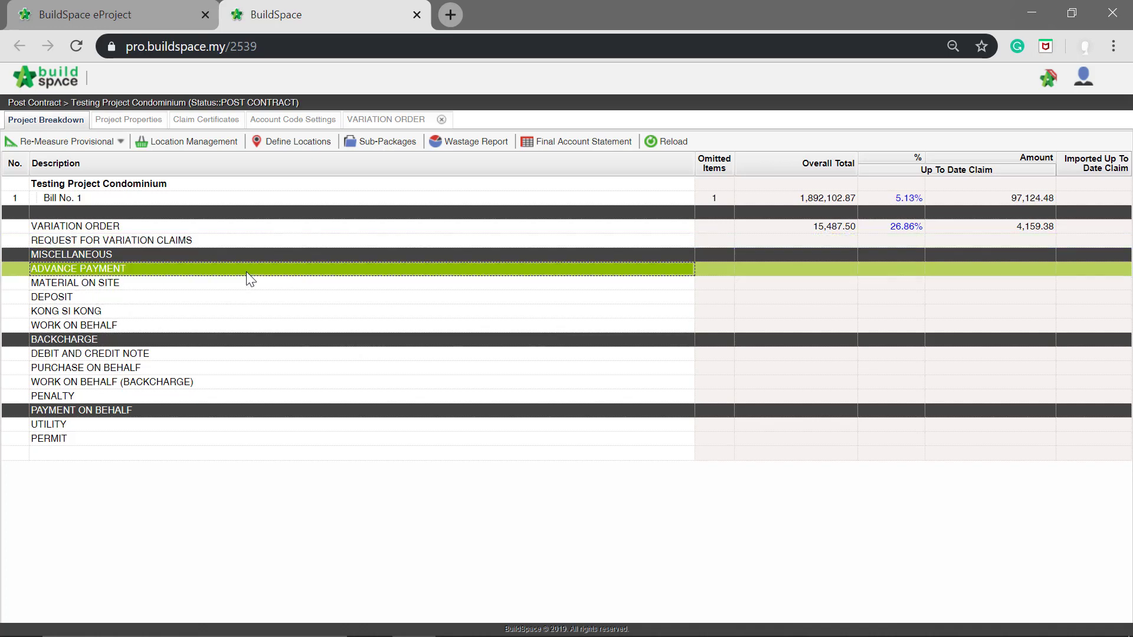
{"action": "double_click", "coordinate": [248, 271]}
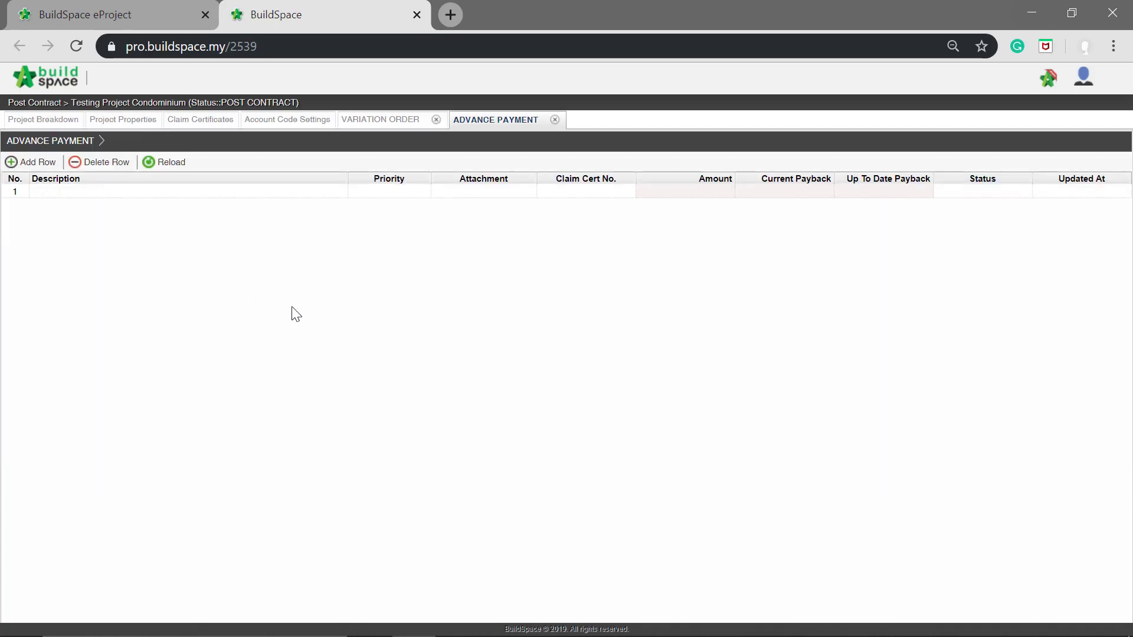
{"action": "left_click", "coordinate": [203, 192]}
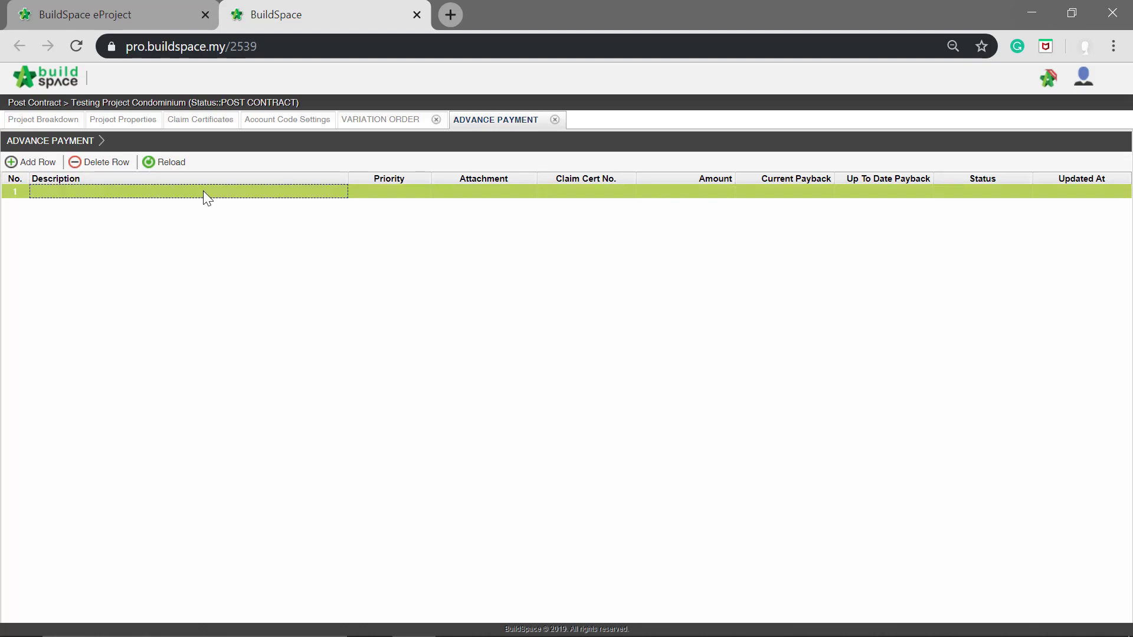
{"action": "left_click", "coordinate": [203, 191]}
{"action": "type", "text": "Advance "}
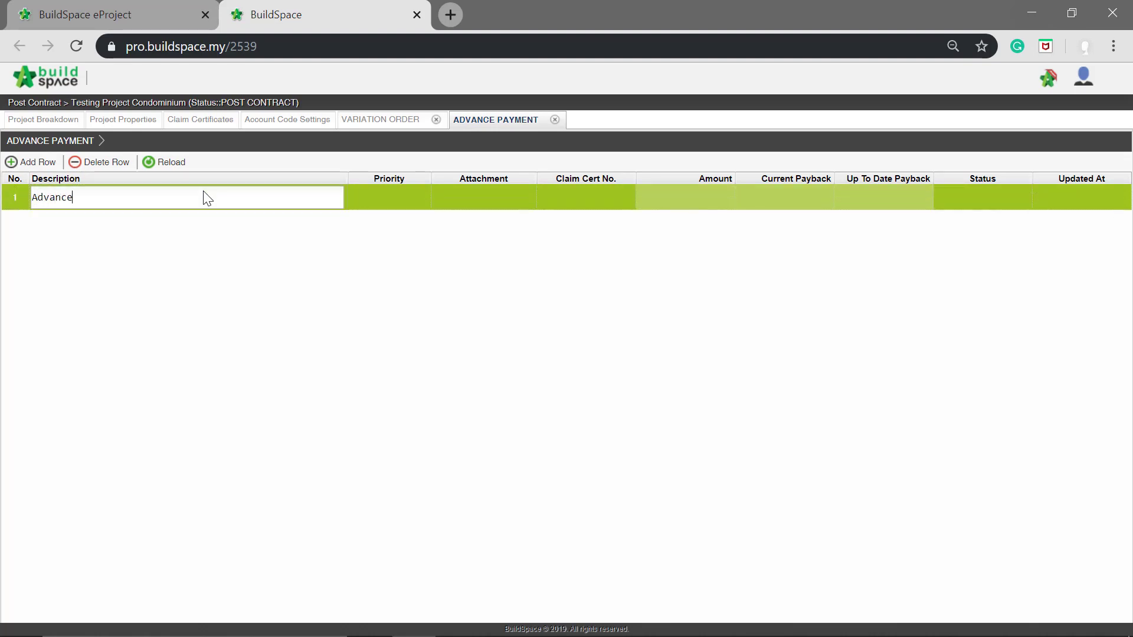
{"action": "type", "text": "Payment 1"}
{"action": "key", "text": "Return"}
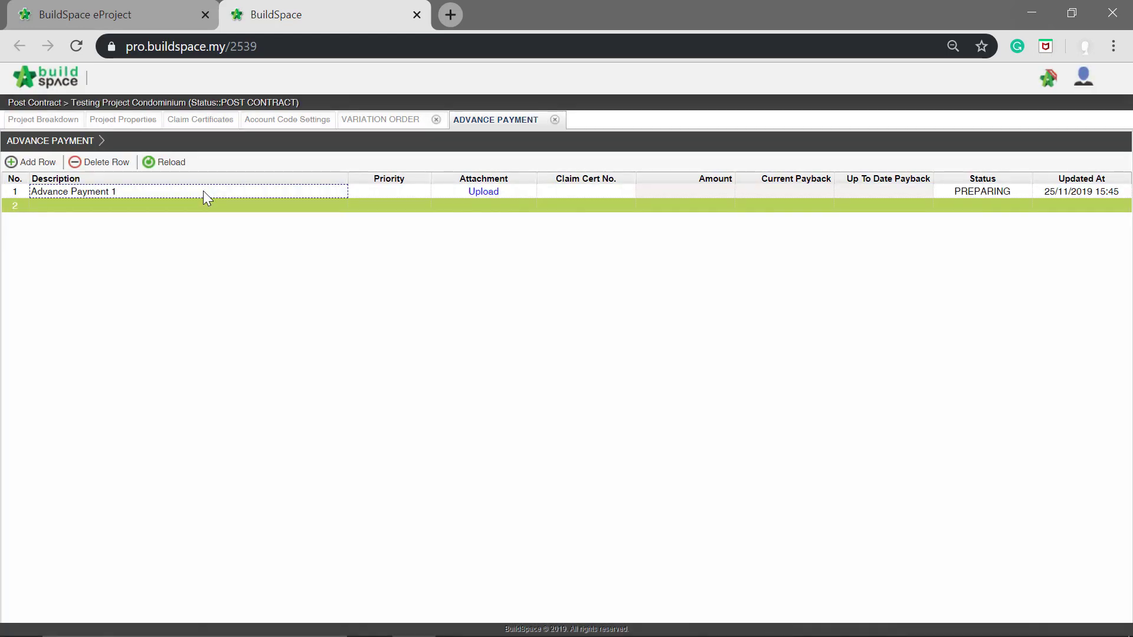
Set the priority of Advance Payment 1 to High
{"action": "left_click", "coordinate": [382, 189]}
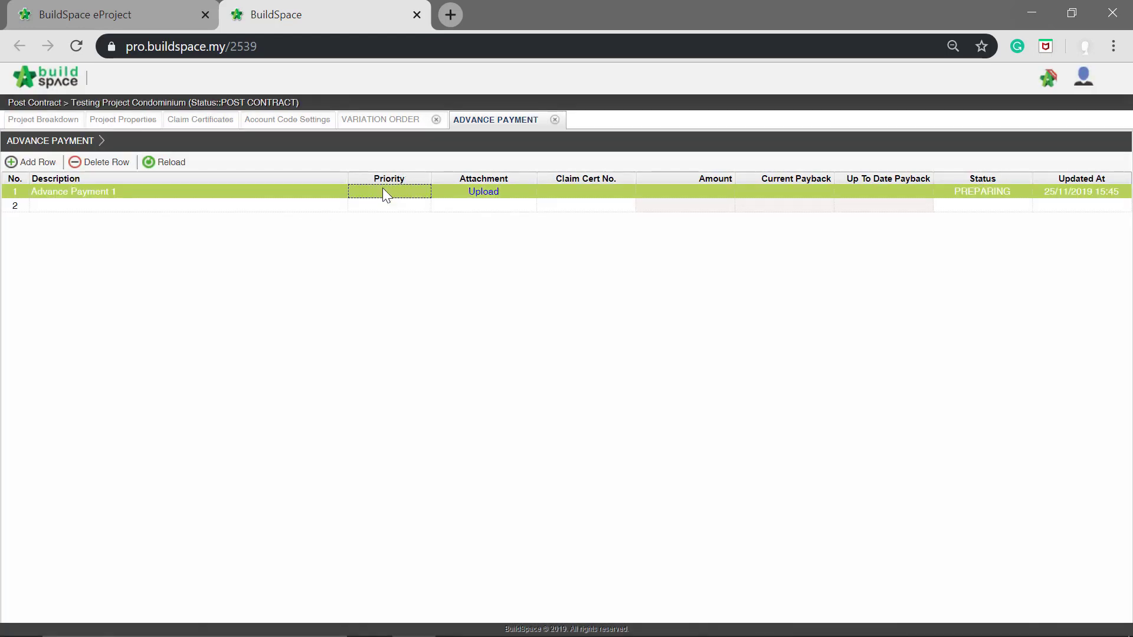
{"action": "left_click", "coordinate": [383, 189]}
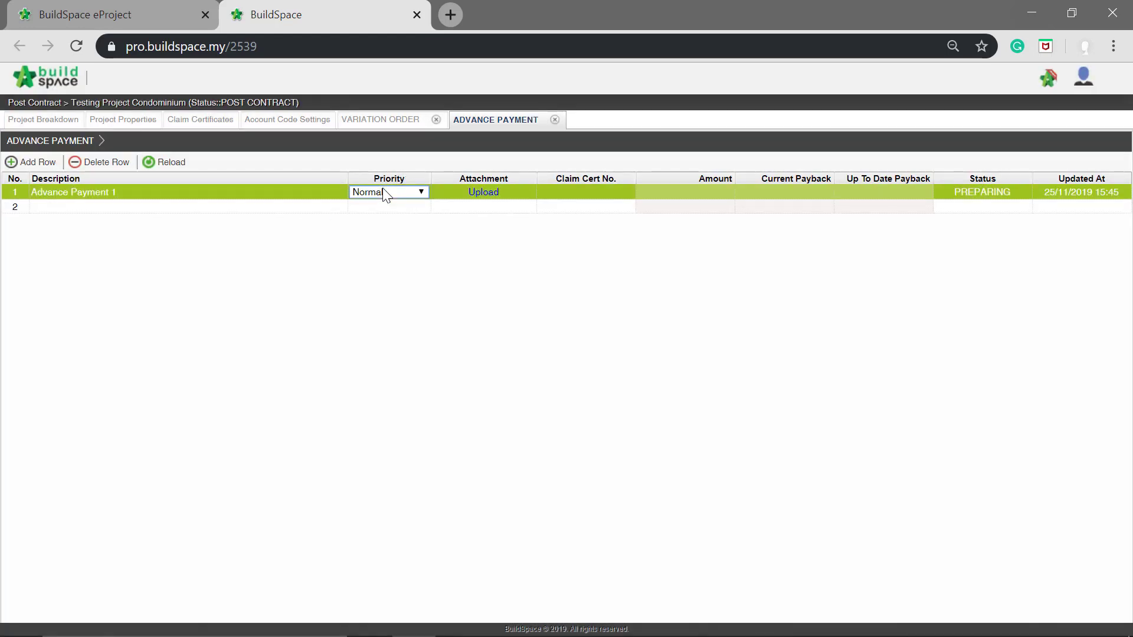
{"action": "left_click", "coordinate": [426, 192]}
{"action": "left_click", "coordinate": [394, 220]}
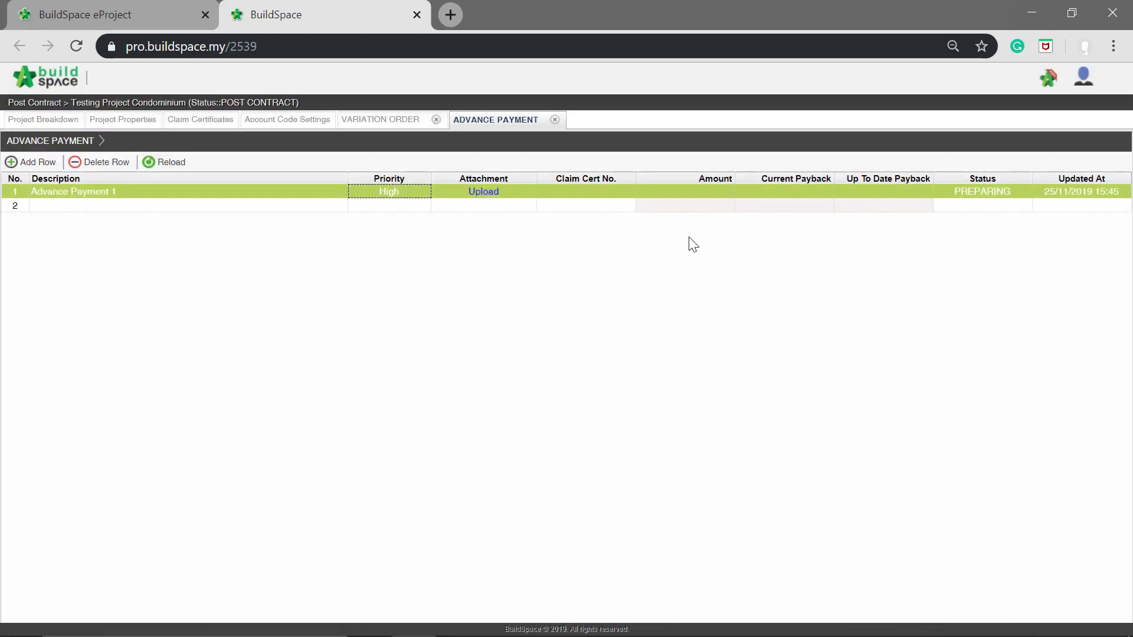
{"action": "left_click", "coordinate": [703, 207]}
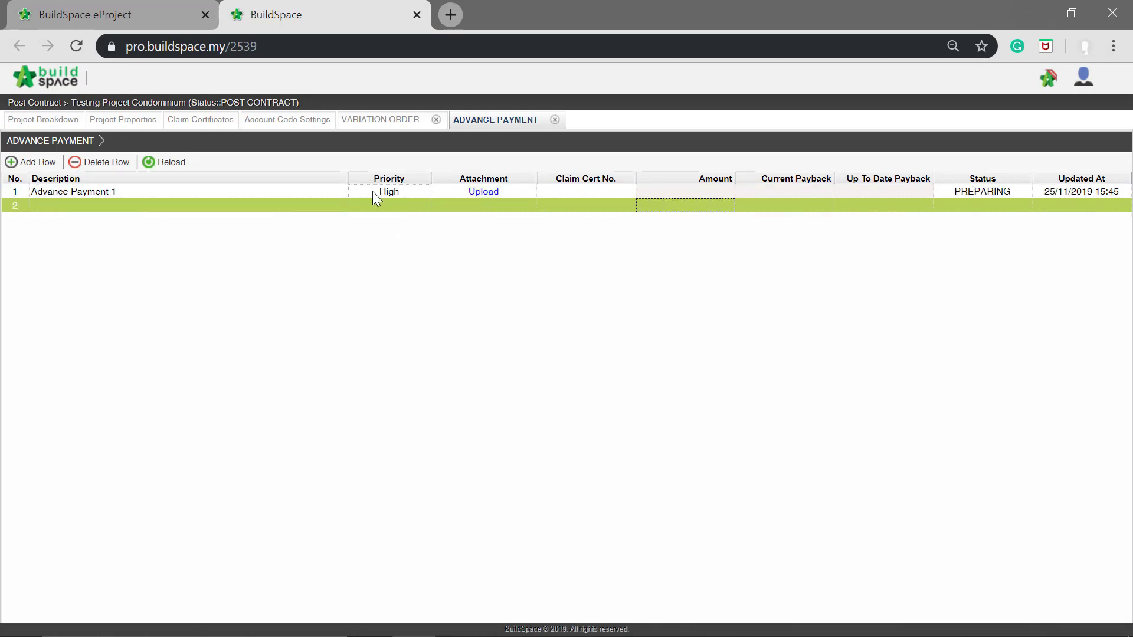
Open the items of Advance Payment 1 and add an item described as "Advance payment to contractor 1"
{"action": "double_click", "coordinate": [172, 195]}
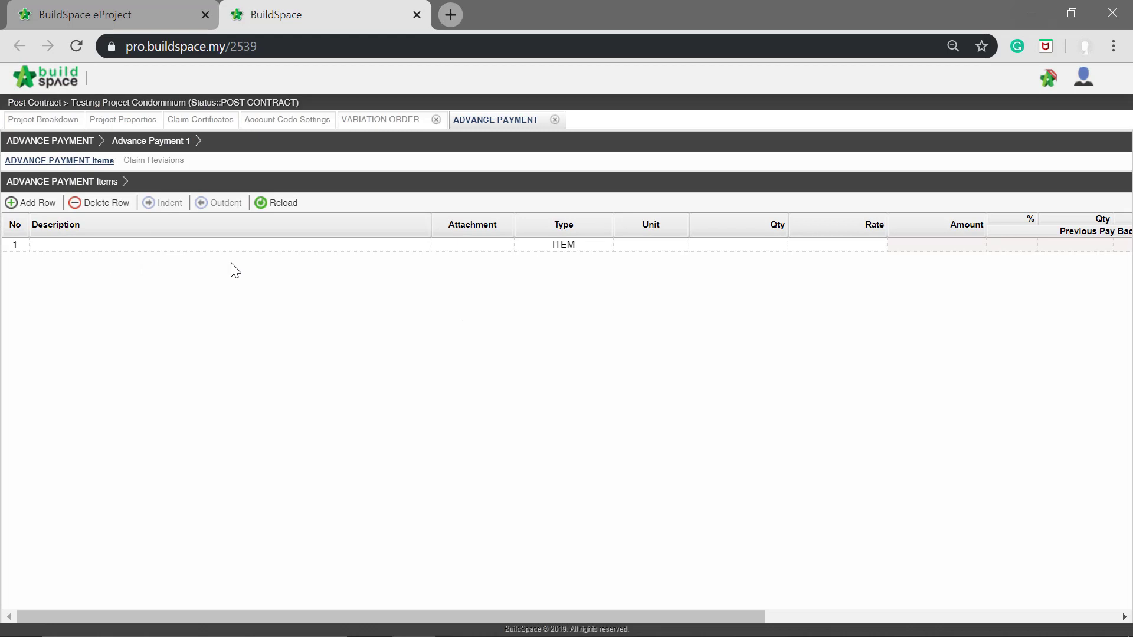
{"action": "left_click", "coordinate": [141, 246]}
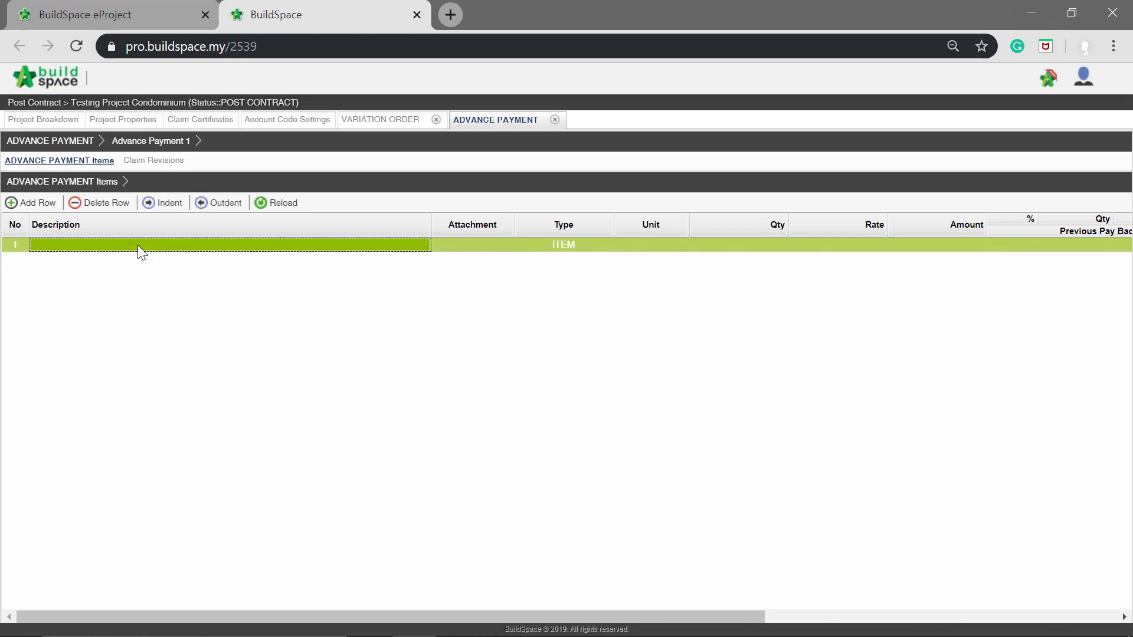
{"action": "left_click", "coordinate": [137, 246]}
{"action": "type", "text": "Ad"}
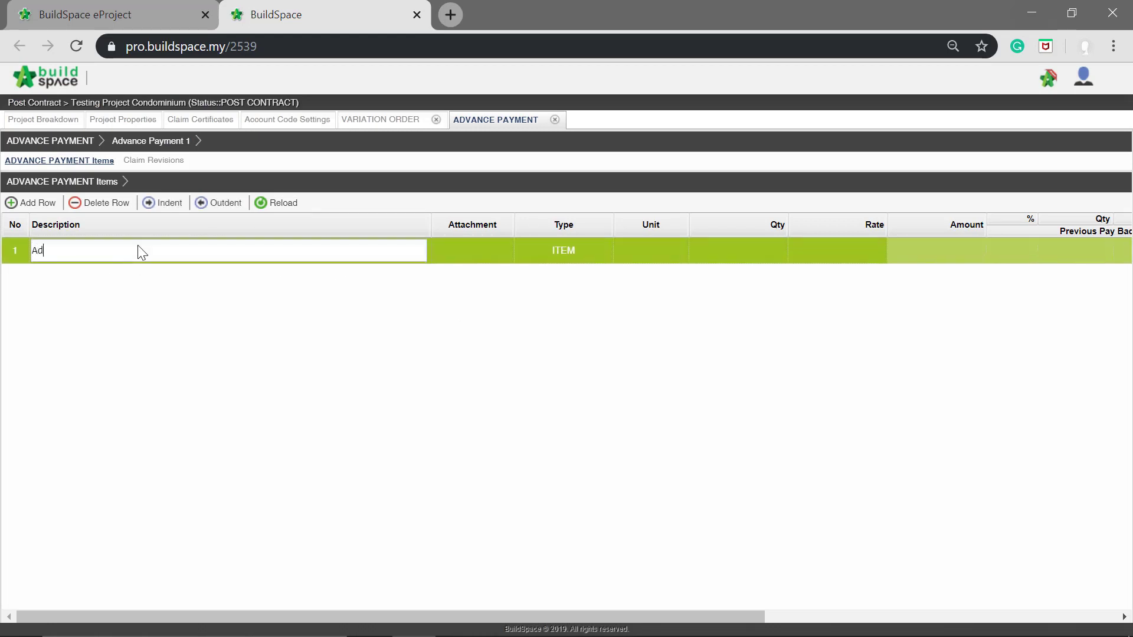
{"action": "type", "text": "vance payment to contractor 1"}
{"action": "key", "text": "Return"}
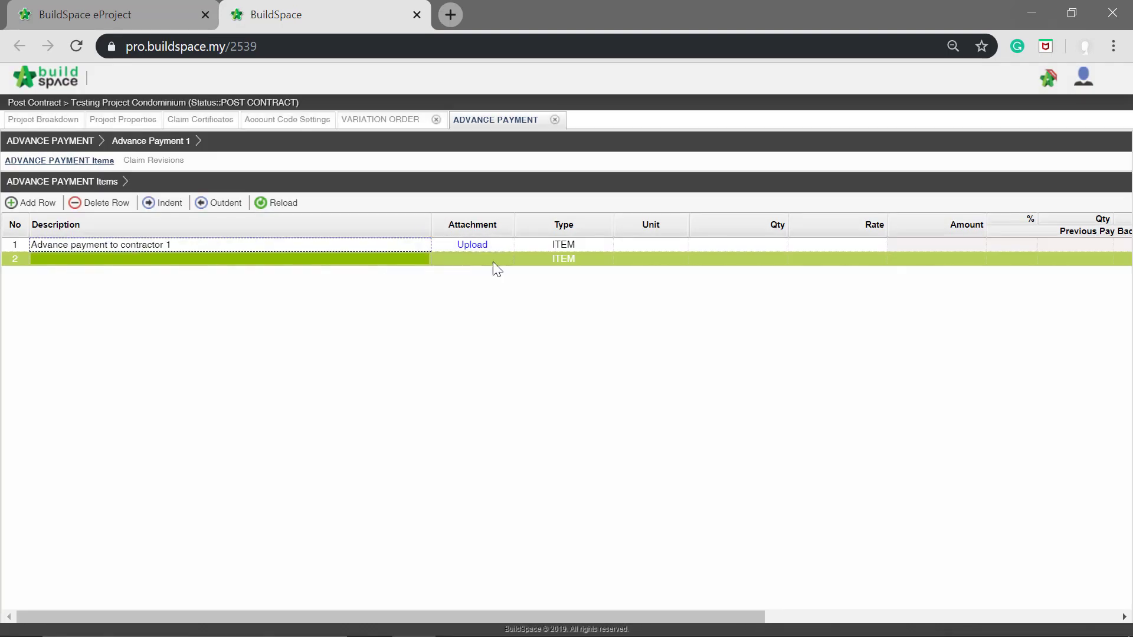
Set the unit of the item "Advance payment to contractor 1" to Item
{"action": "left_click", "coordinate": [649, 246]}
{"action": "left_click", "coordinate": [649, 244]}
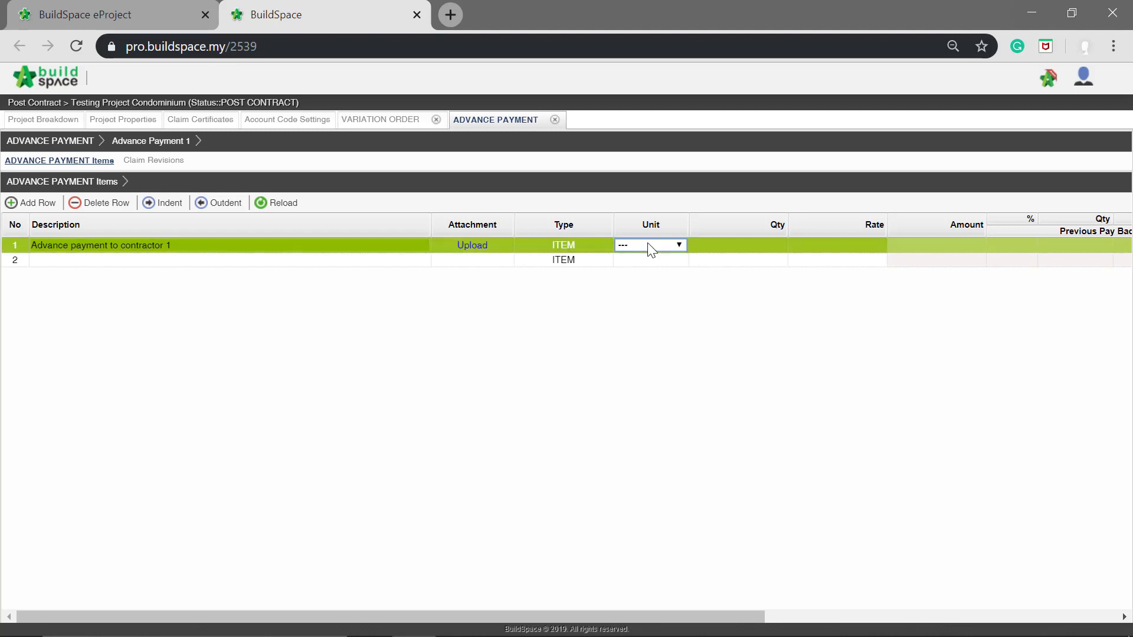
{"action": "key", "text": "i"}
{"action": "left_click", "coordinate": [666, 245]}
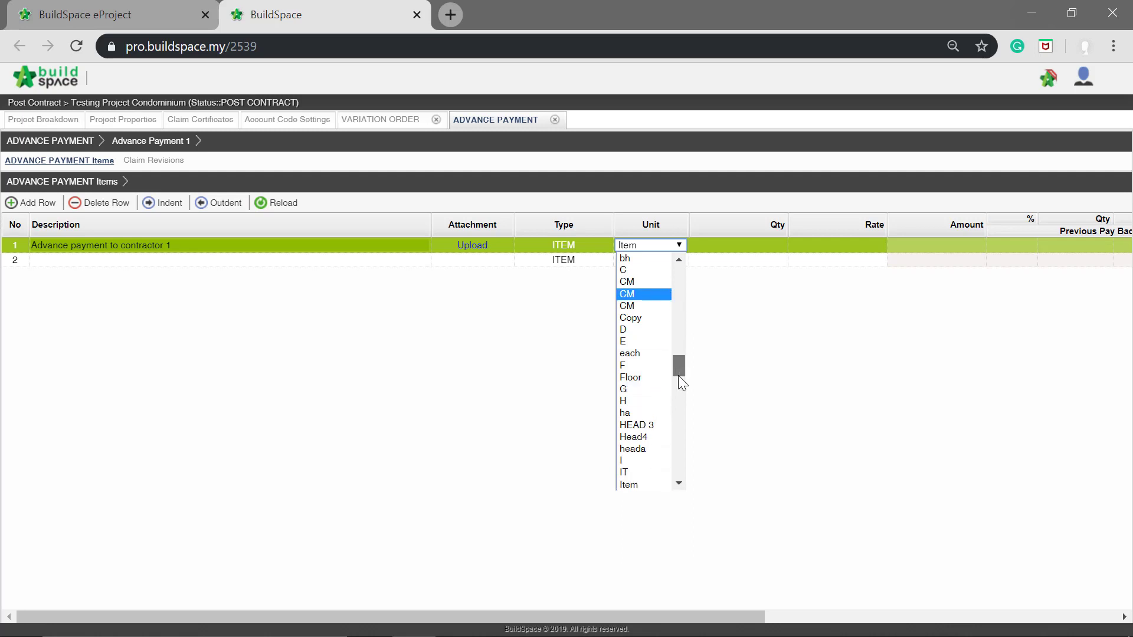
{"action": "scroll", "coordinate": [678, 376], "scroll_direction": "down", "scroll_amount": 3}
{"action": "left_click", "coordinate": [656, 325]}
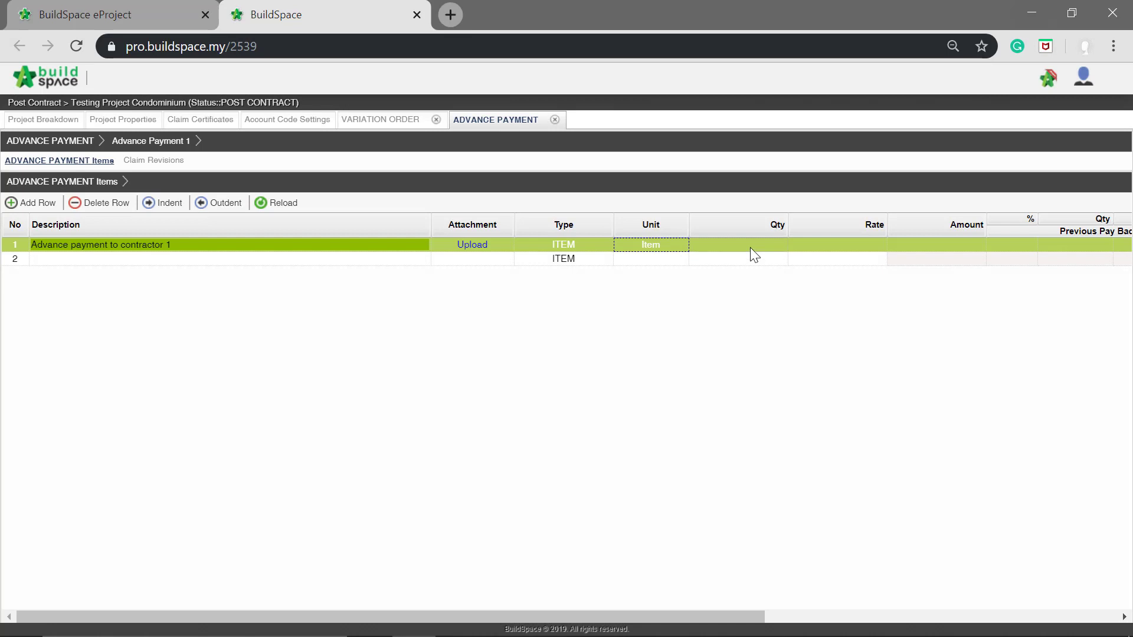
Give the item "Advance payment to contractor 1" a quantity of 1 and a rate of 100,000
{"action": "left_click", "coordinate": [751, 247]}
{"action": "double_click", "coordinate": [751, 248]}
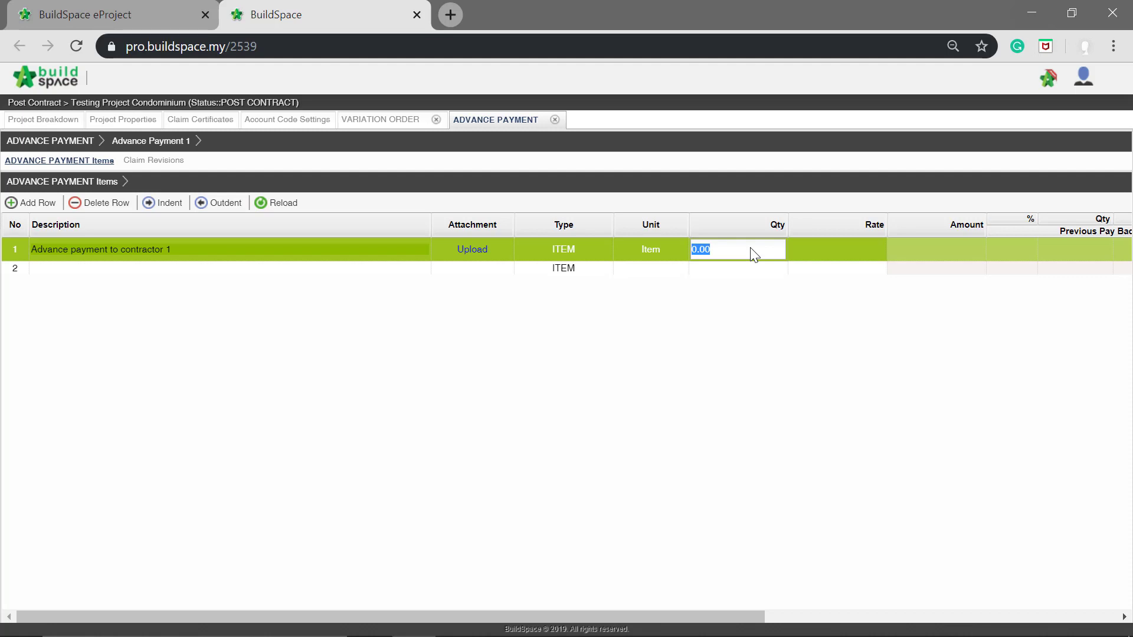
{"action": "type", "text": "1"}
{"action": "key", "text": "Return"}
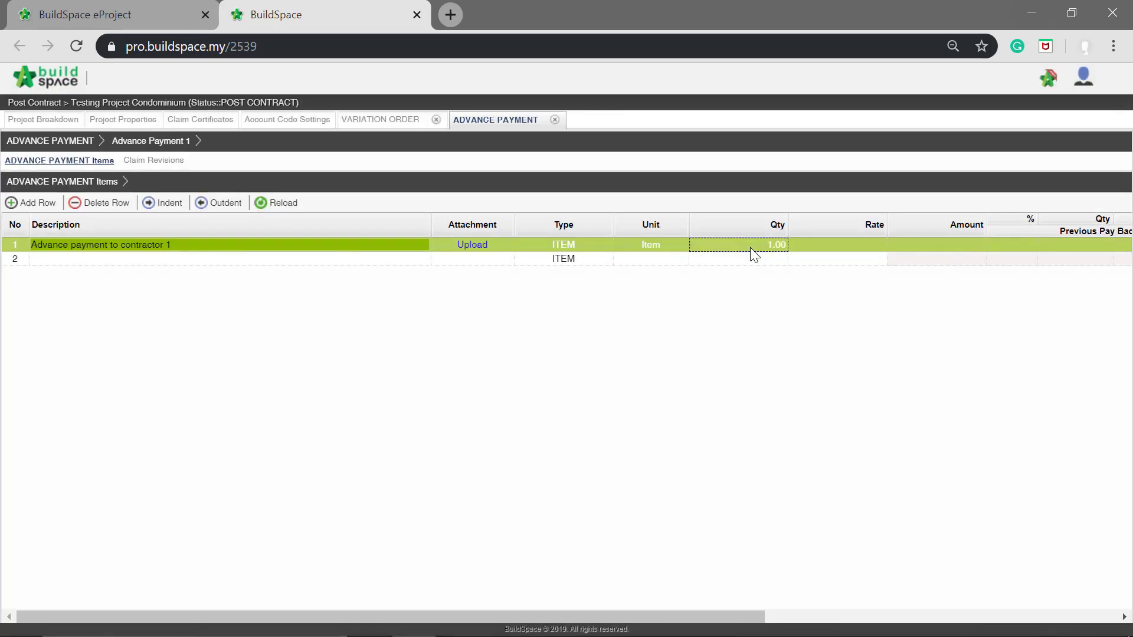
{"action": "key", "text": "Tab"}
{"action": "key", "text": "Return"}
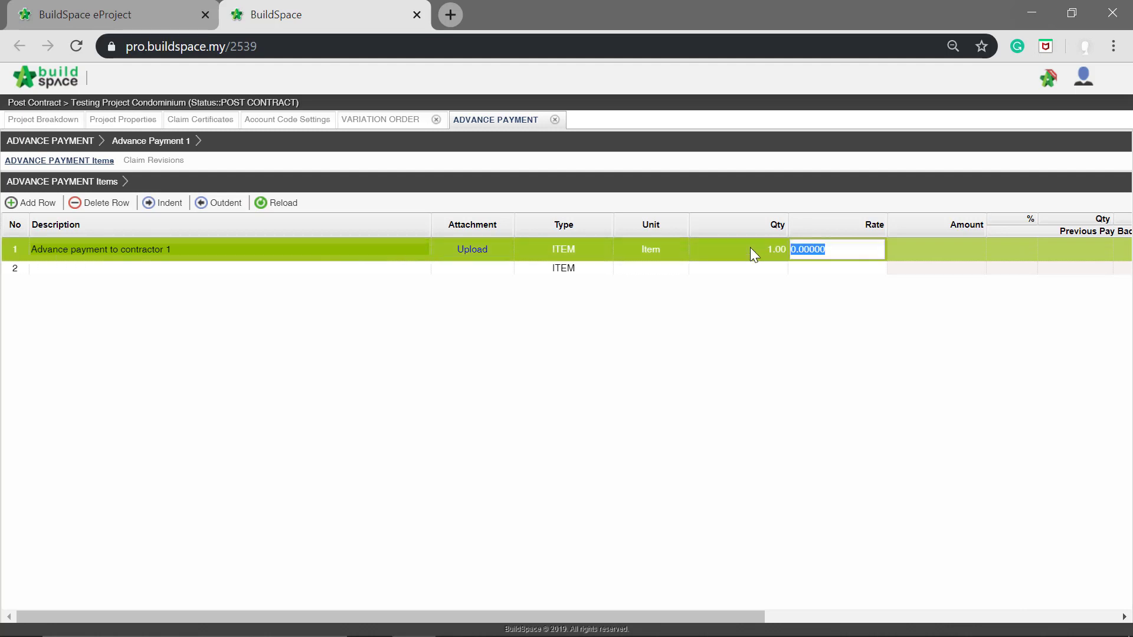
{"action": "type", "text": "100,000"}
{"action": "key", "text": "Return"}
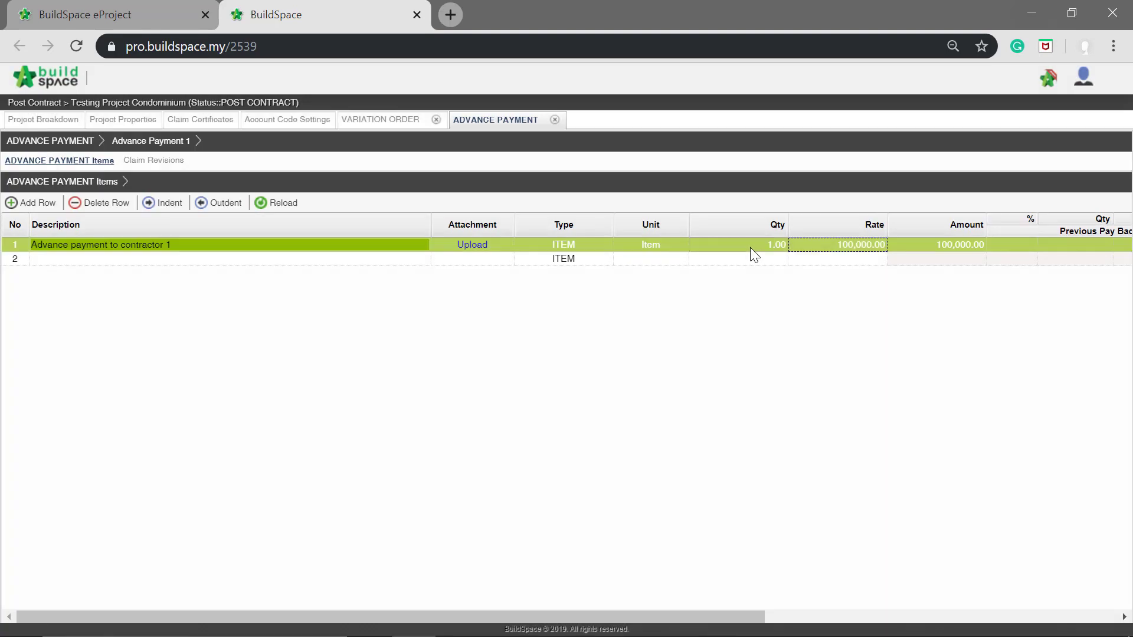
{"action": "left_click", "coordinate": [792, 260]}
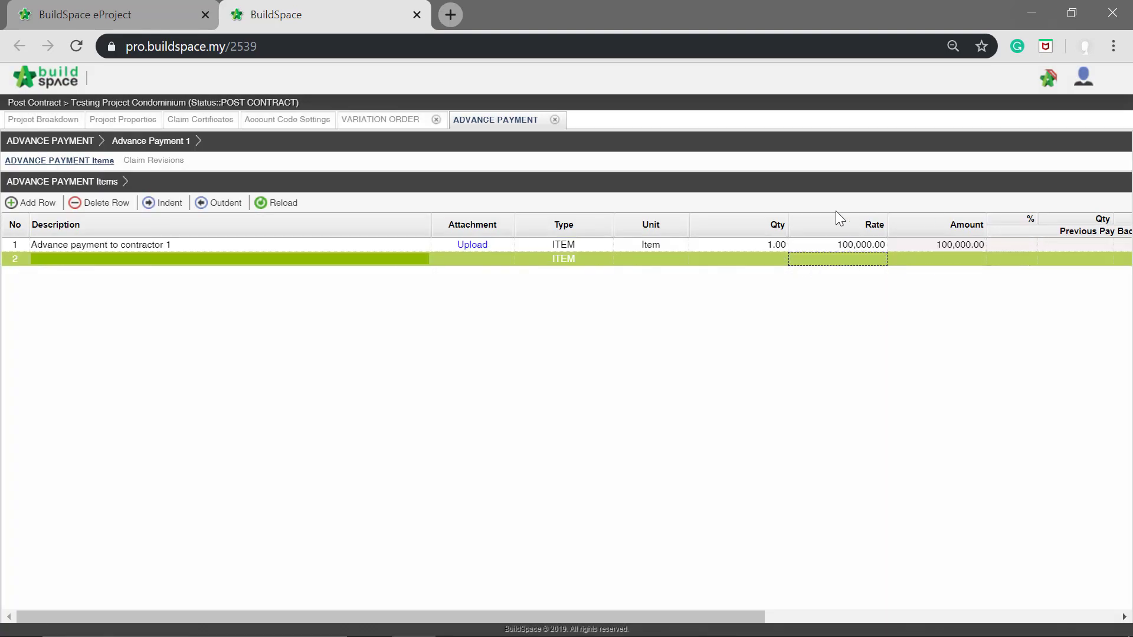
Return to the advance payment list, set the status of Advance Payment 1 to Pending and confirm its submission
{"action": "left_click_drag", "start_coordinate": [653, 617], "coordinate": [523, 592]}
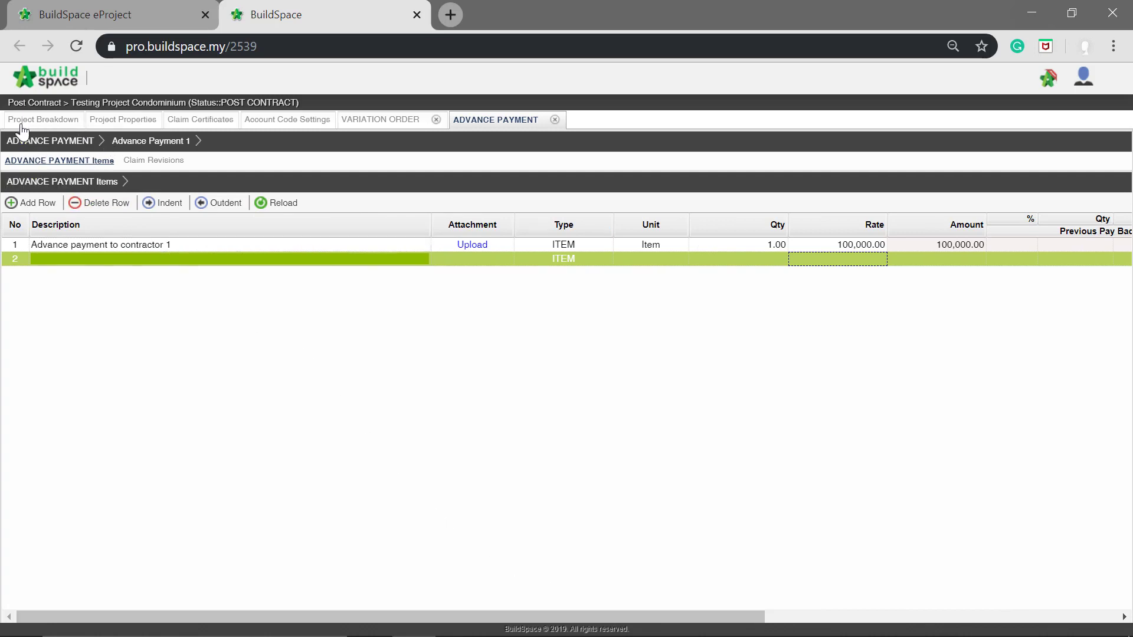
{"action": "left_click", "coordinate": [59, 142]}
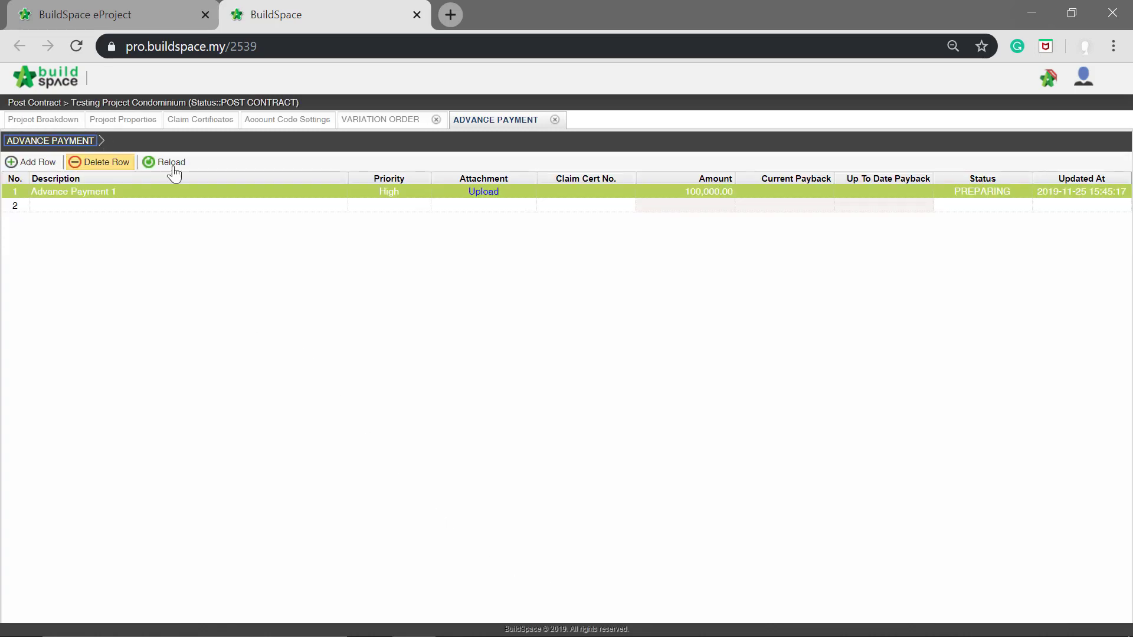
{"action": "left_click", "coordinate": [517, 207]}
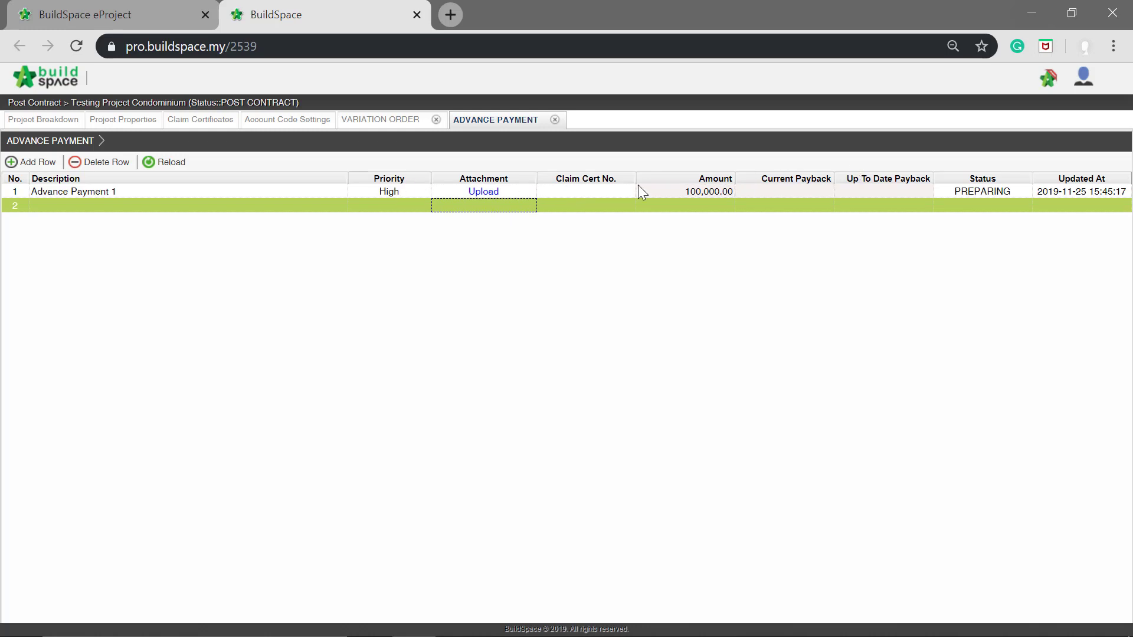
{"action": "left_click", "coordinate": [941, 197]}
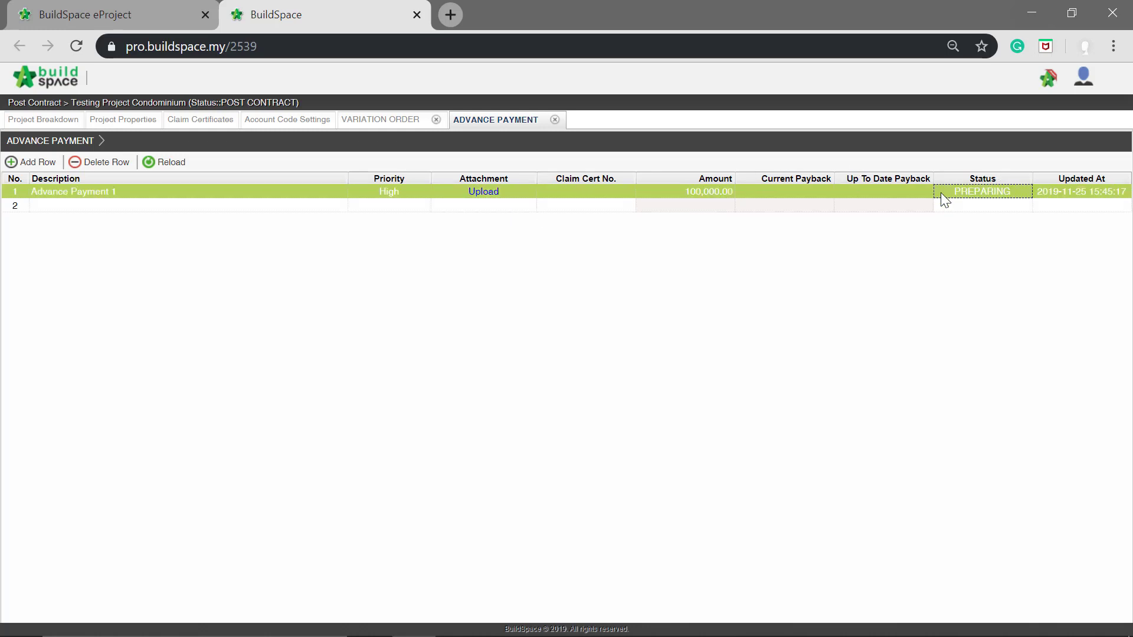
{"action": "left_click", "coordinate": [941, 195]}
{"action": "left_click", "coordinate": [941, 194]}
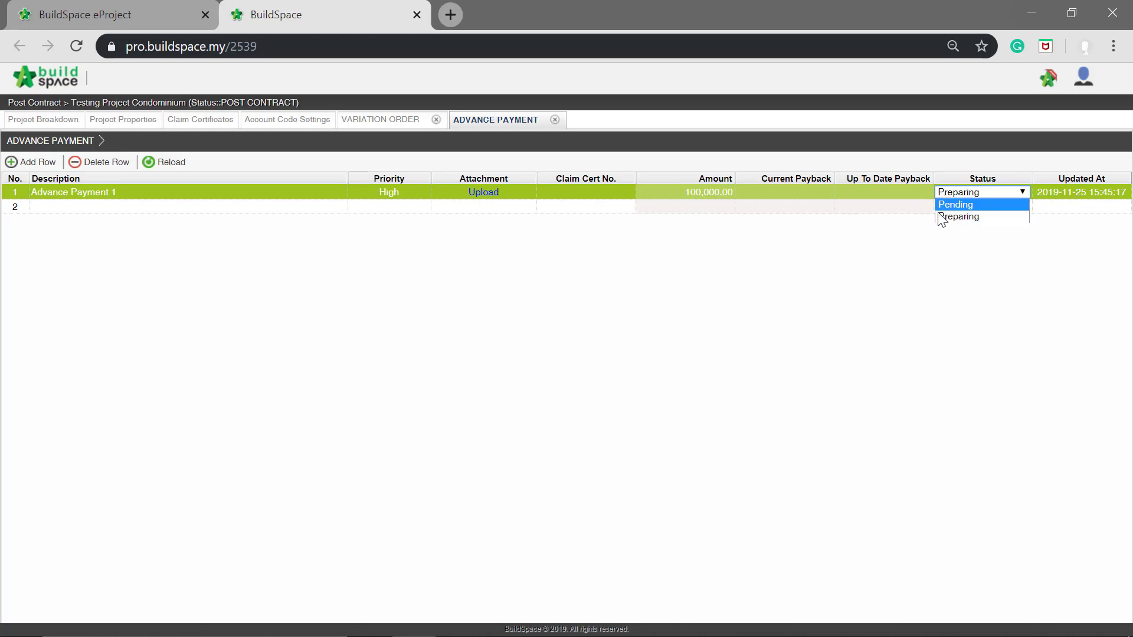
{"action": "left_click", "coordinate": [950, 208]}
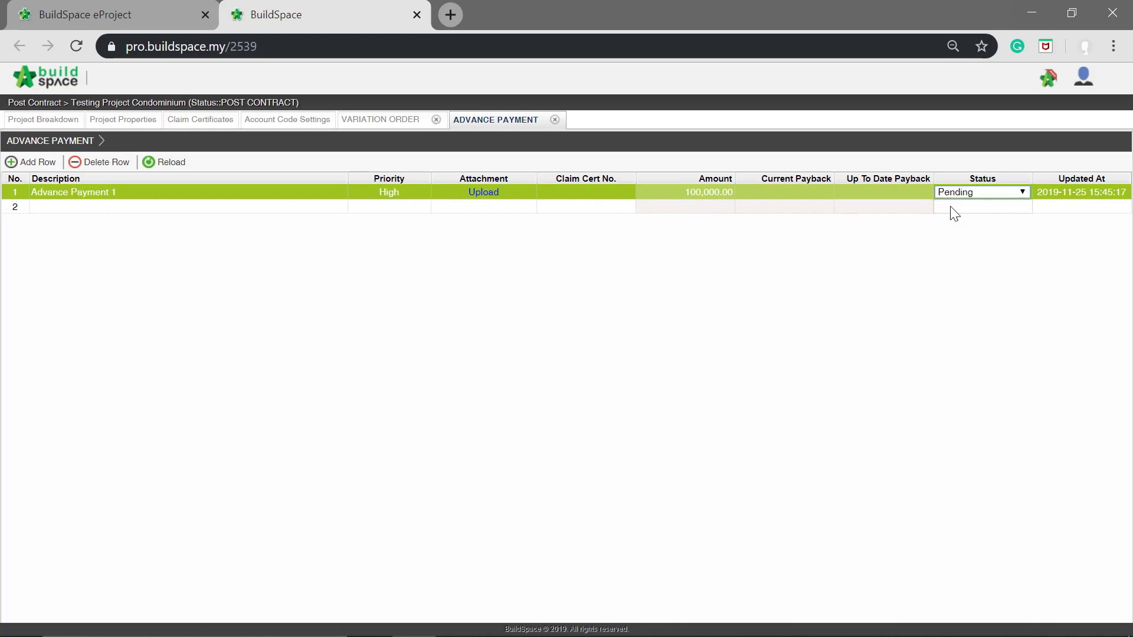
{"action": "key", "text": "Return"}
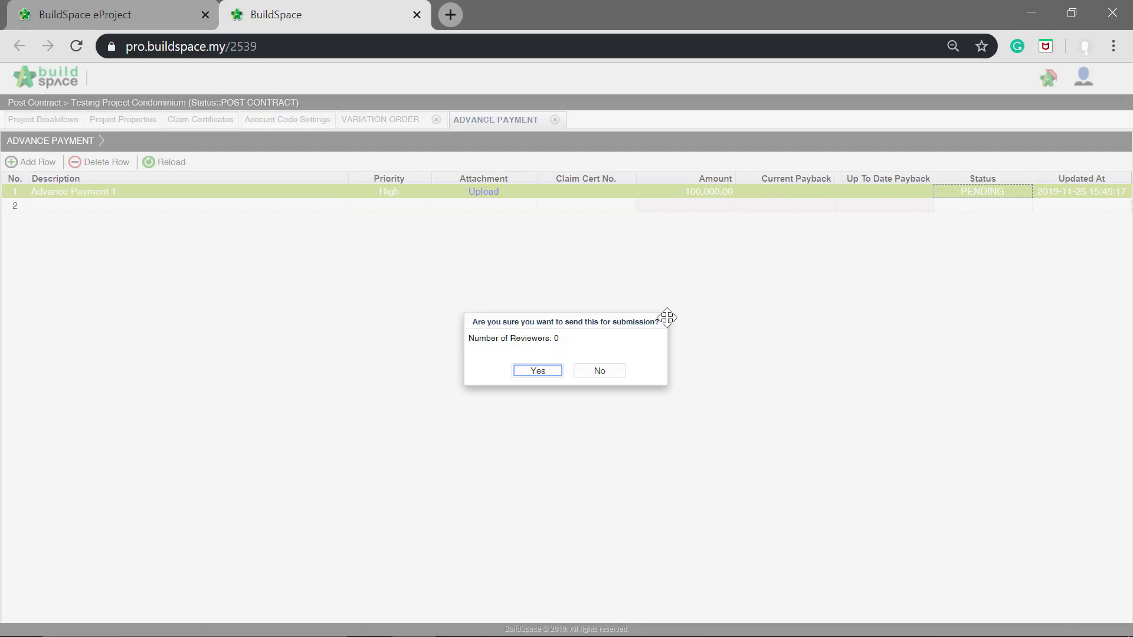
{"action": "left_click", "coordinate": [538, 370]}
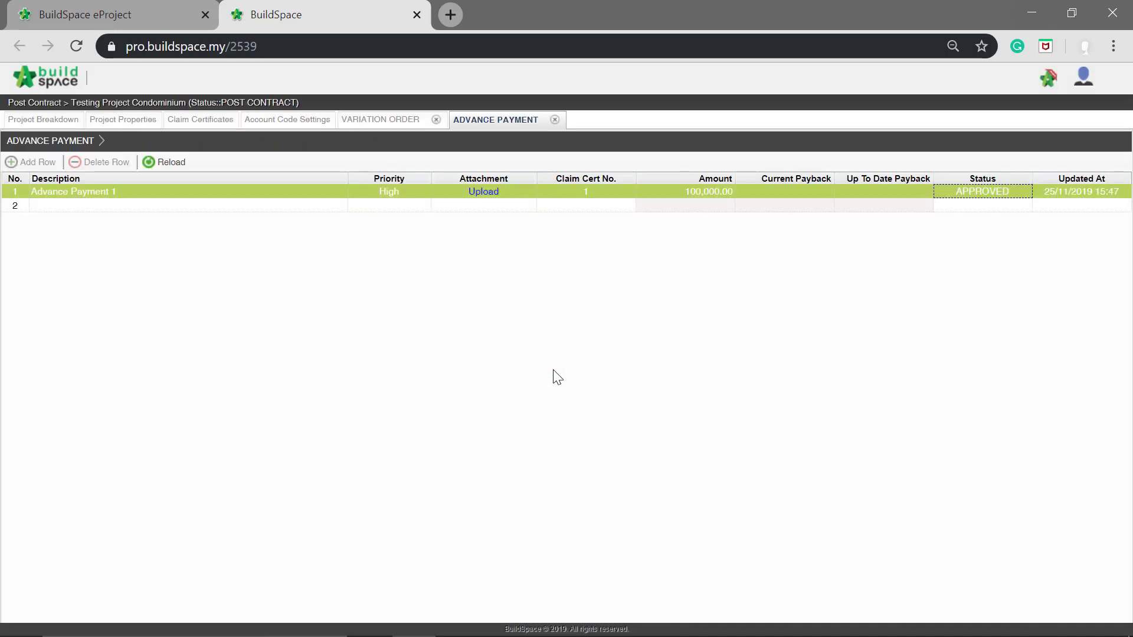
{"action": "left_click", "coordinate": [708, 207]}
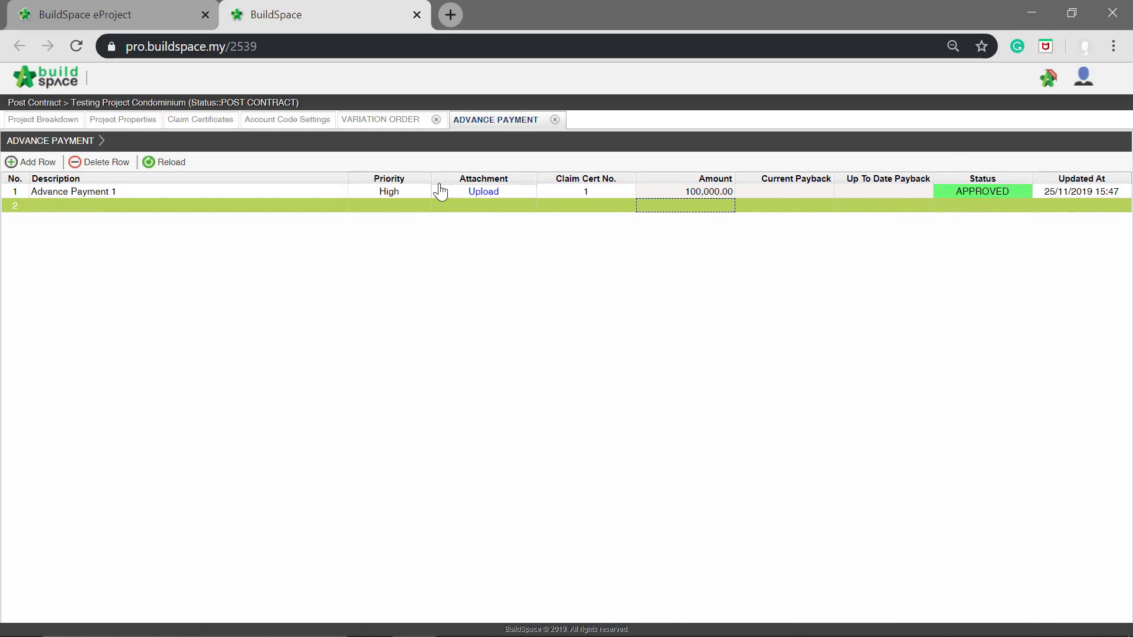
Open the claim revisions of Advance Payment 1 and add a new claim revision
{"action": "left_click", "coordinate": [108, 190]}
{"action": "double_click", "coordinate": [108, 190]}
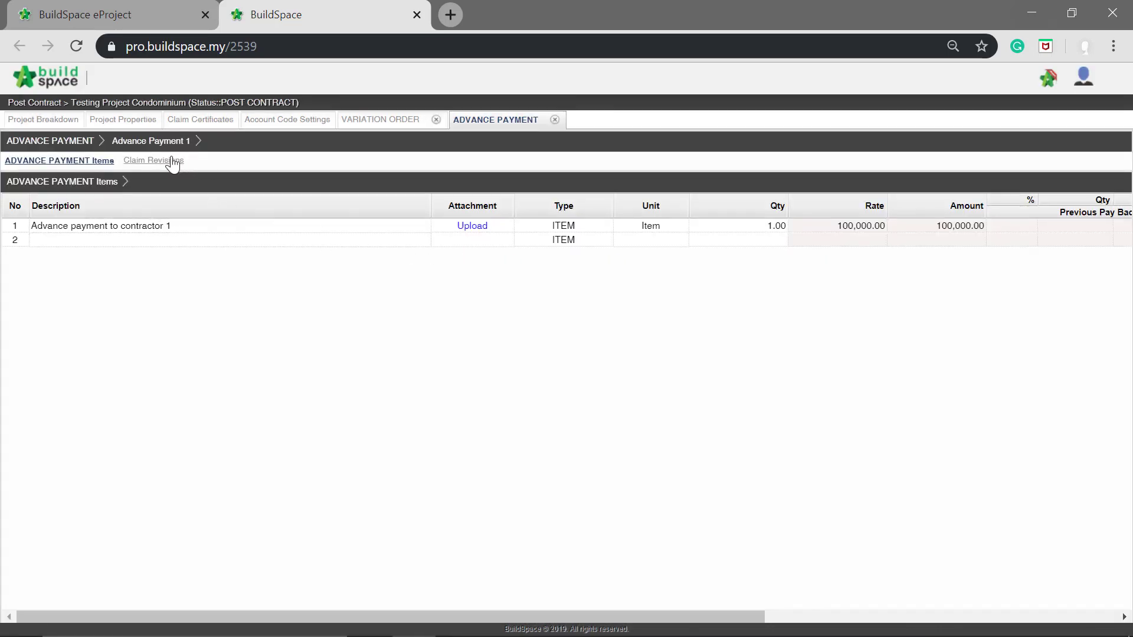
{"action": "left_click", "coordinate": [151, 161]}
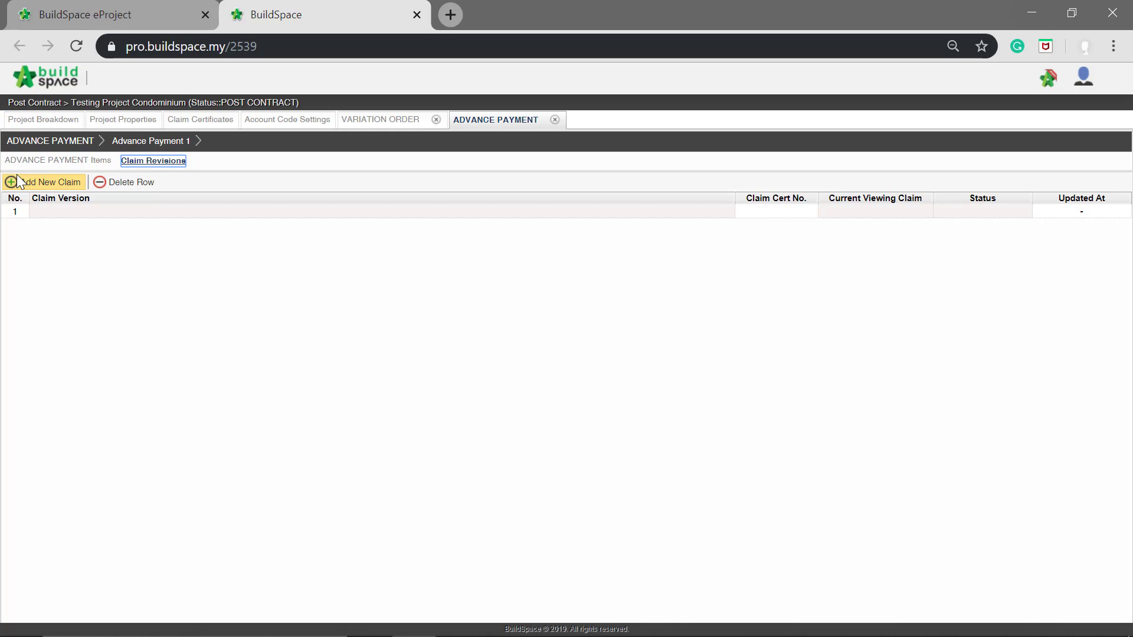
{"action": "left_click", "coordinate": [17, 175]}
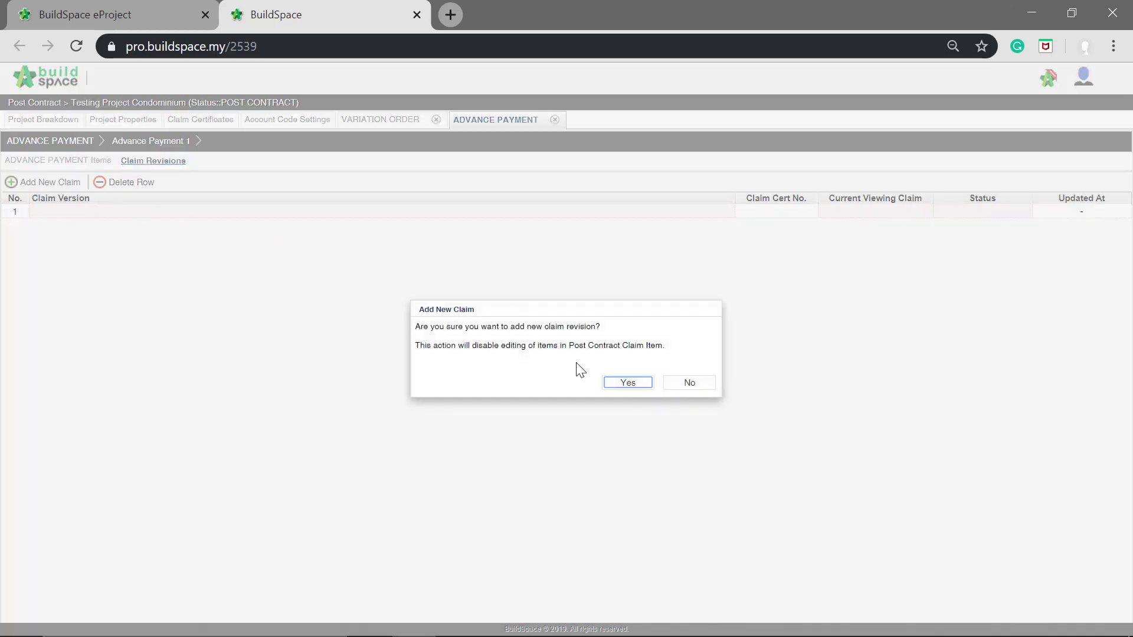
{"action": "left_click", "coordinate": [624, 385]}
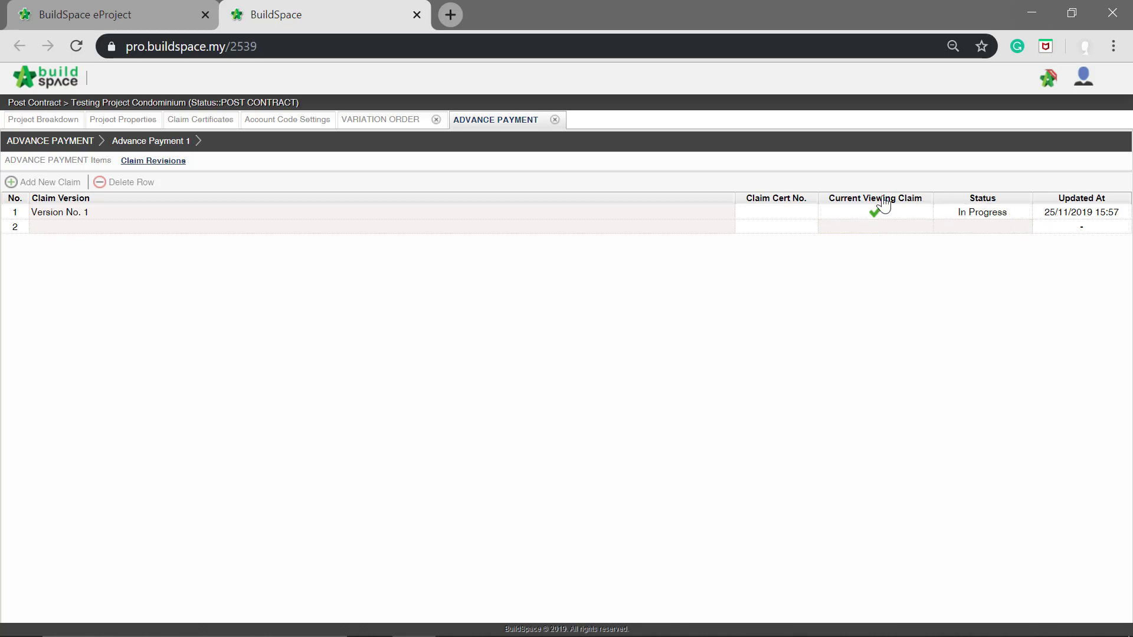
Set the Up To Date Pay Back percentage of the item "Advance payment to contractor 1" to 50%
{"action": "left_click", "coordinate": [69, 151]}
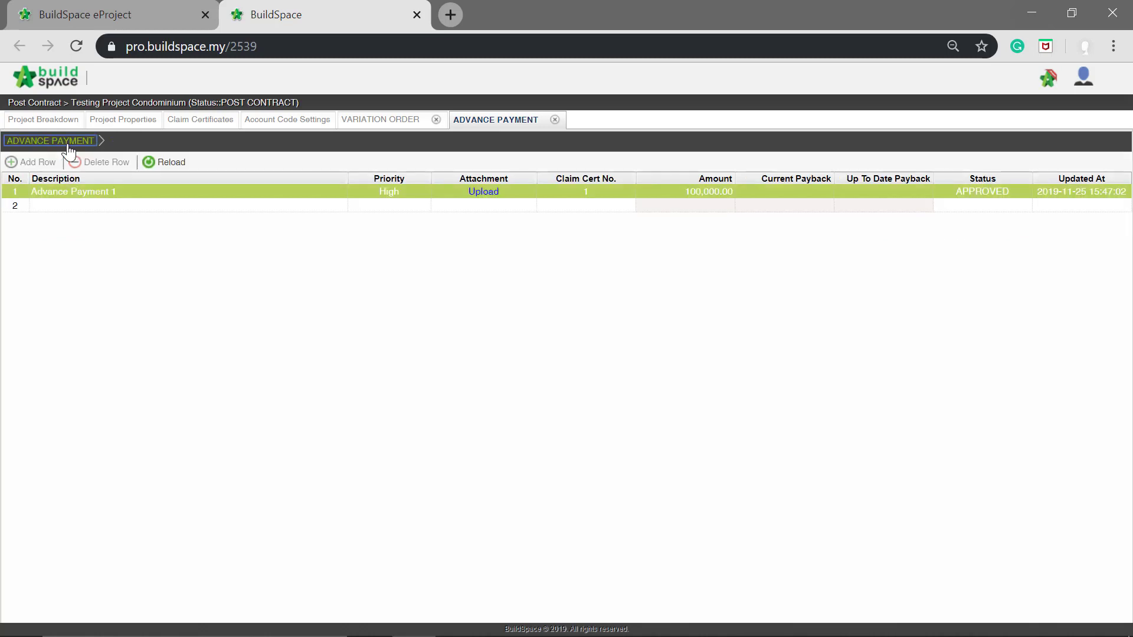
{"action": "left_click", "coordinate": [183, 205]}
{"action": "double_click", "coordinate": [192, 191]}
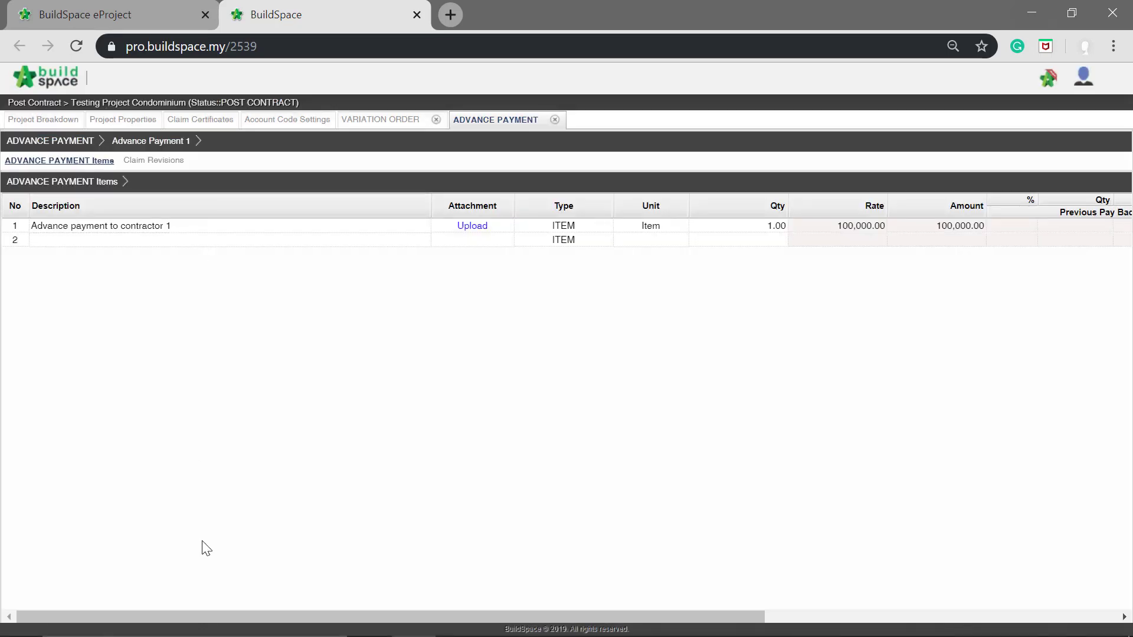
{"action": "left_click_drag", "start_coordinate": [220, 616], "coordinate": [609, 605]}
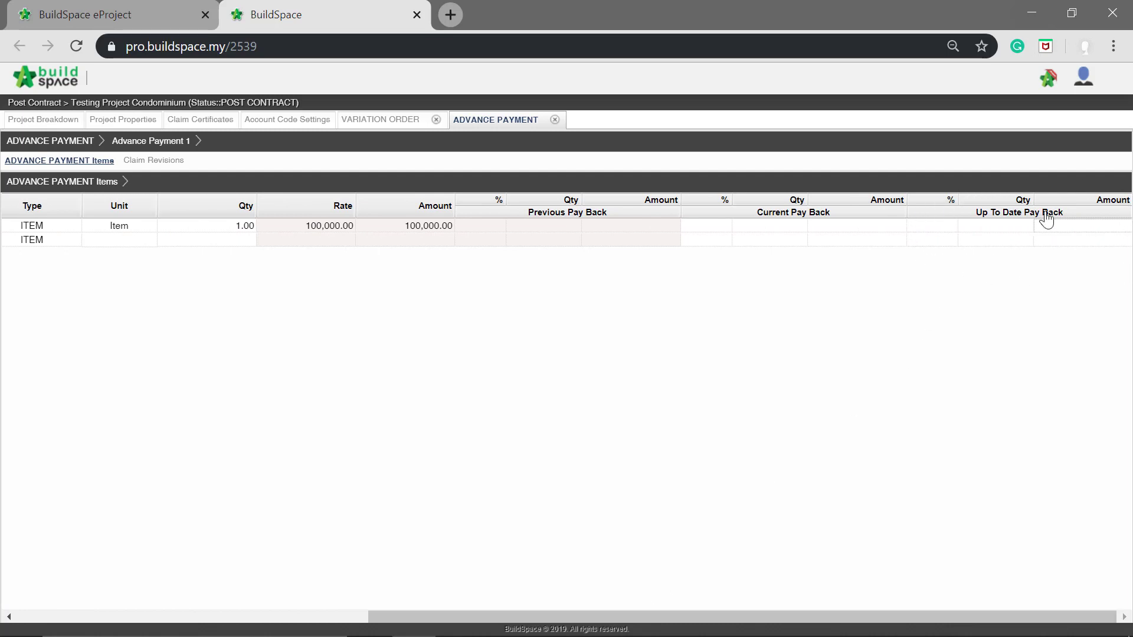
{"action": "left_click", "coordinate": [931, 229]}
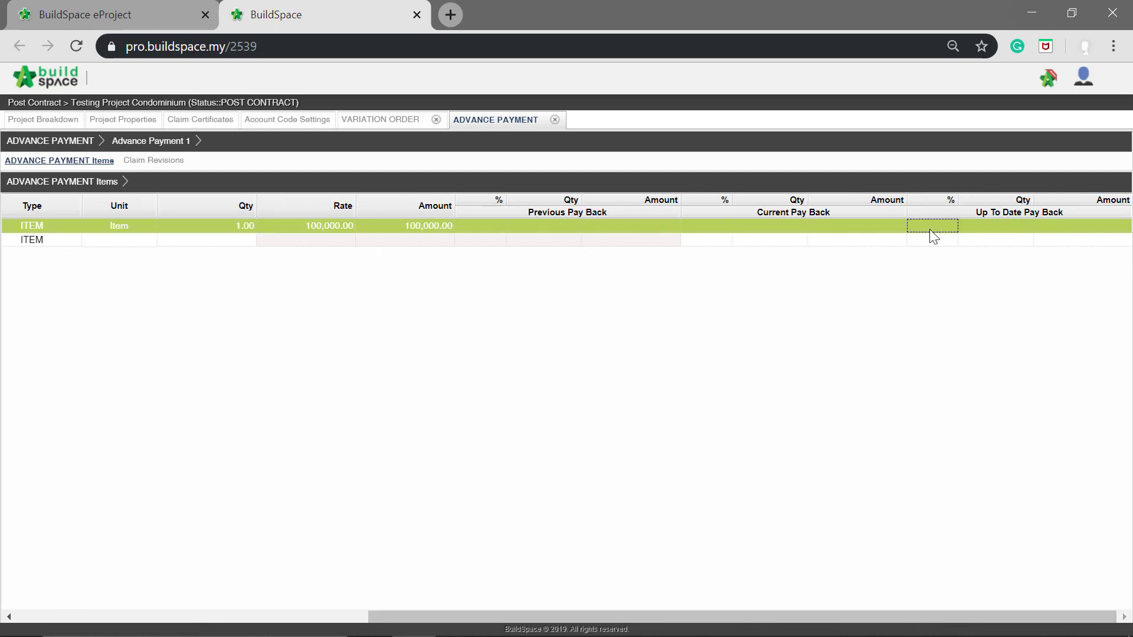
{"action": "double_click", "coordinate": [930, 230]}
{"action": "type", "text": "50"}
{"action": "key", "text": "Return"}
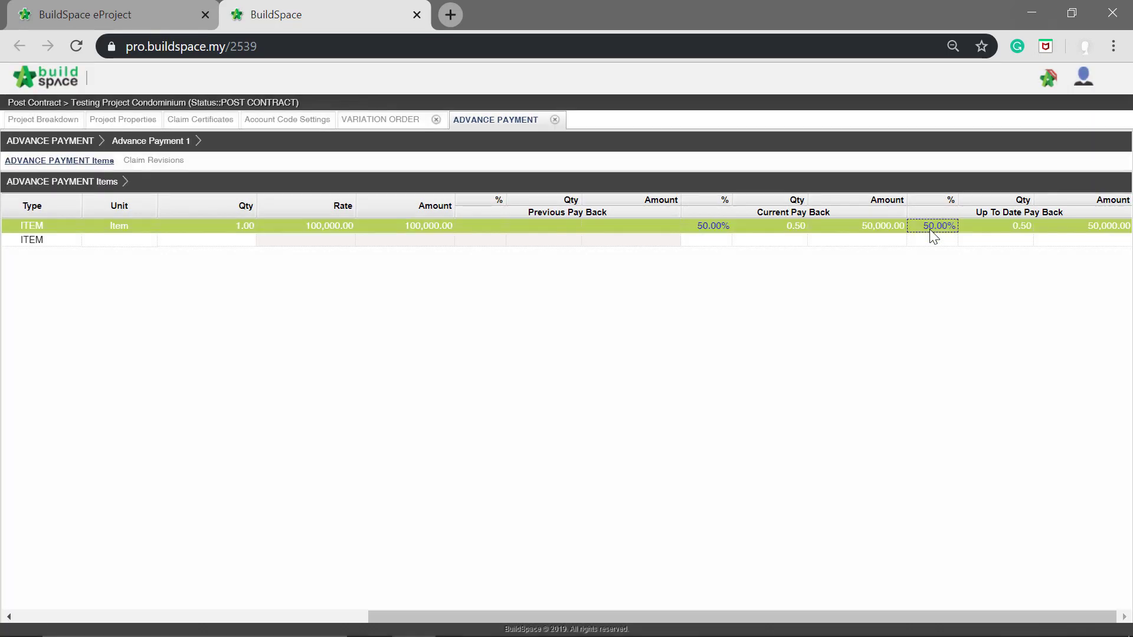
{"action": "left_click", "coordinate": [988, 242]}
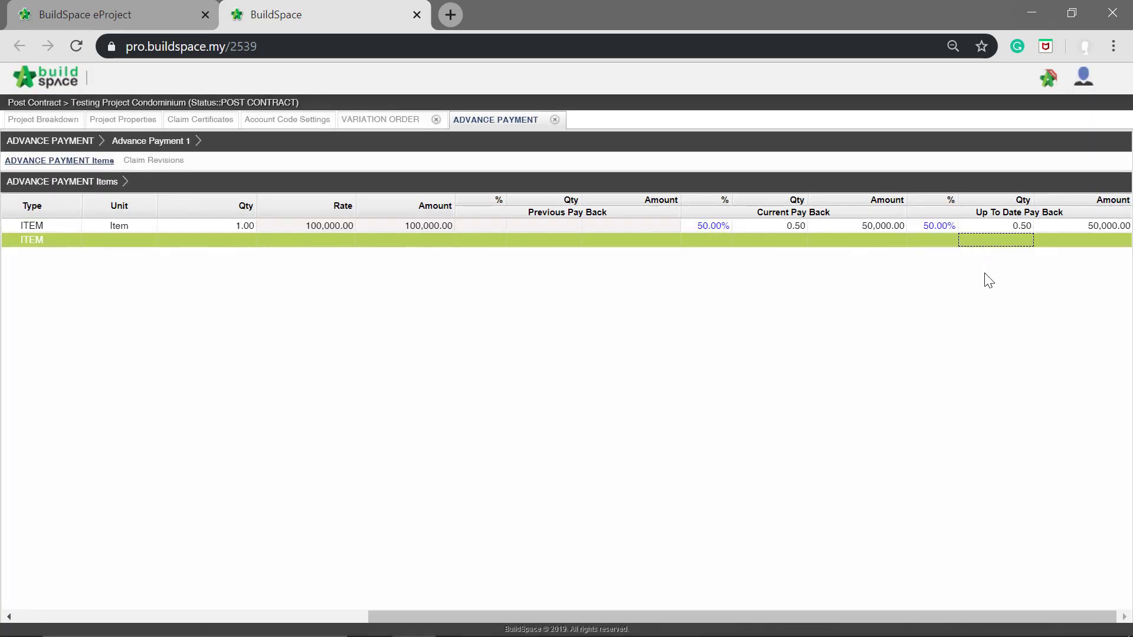
{"action": "left_click_drag", "start_coordinate": [756, 614], "coordinate": [258, 505]}
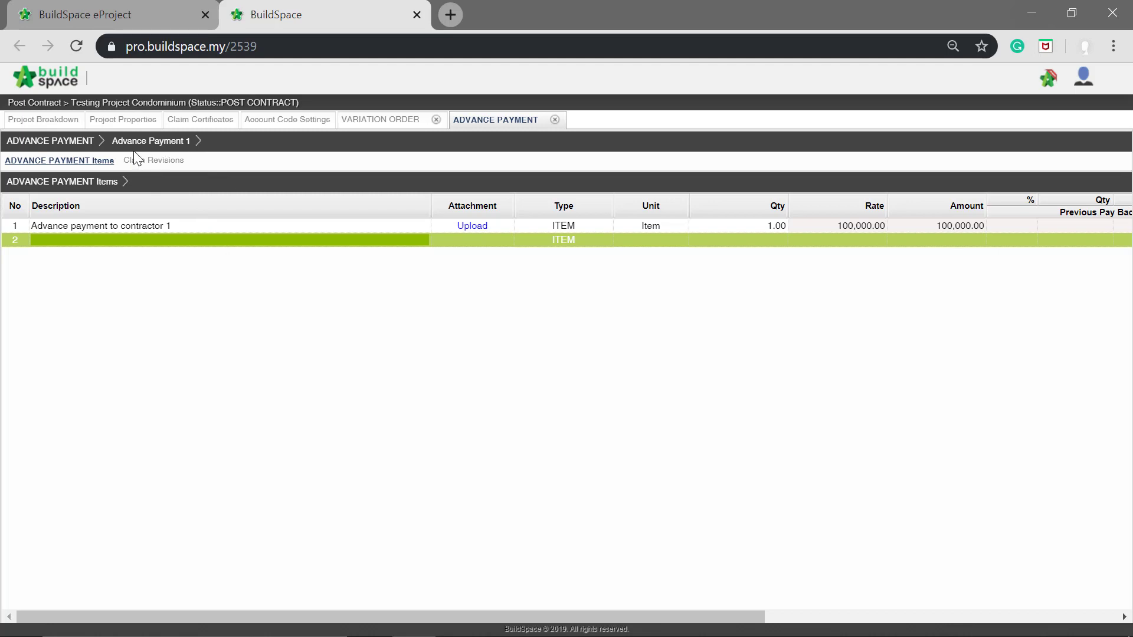
Set the status of claim revision Version No. 1 of Advance Payment 1 to Locked and confirm its submission
{"action": "left_click", "coordinate": [146, 166]}
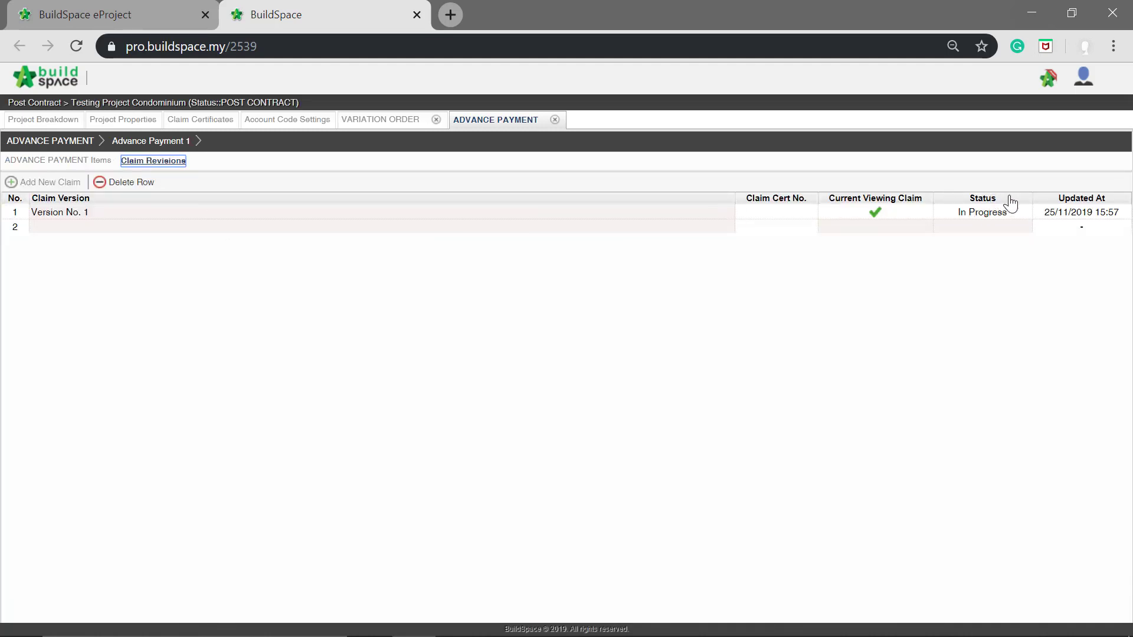
{"action": "left_click", "coordinate": [986, 212]}
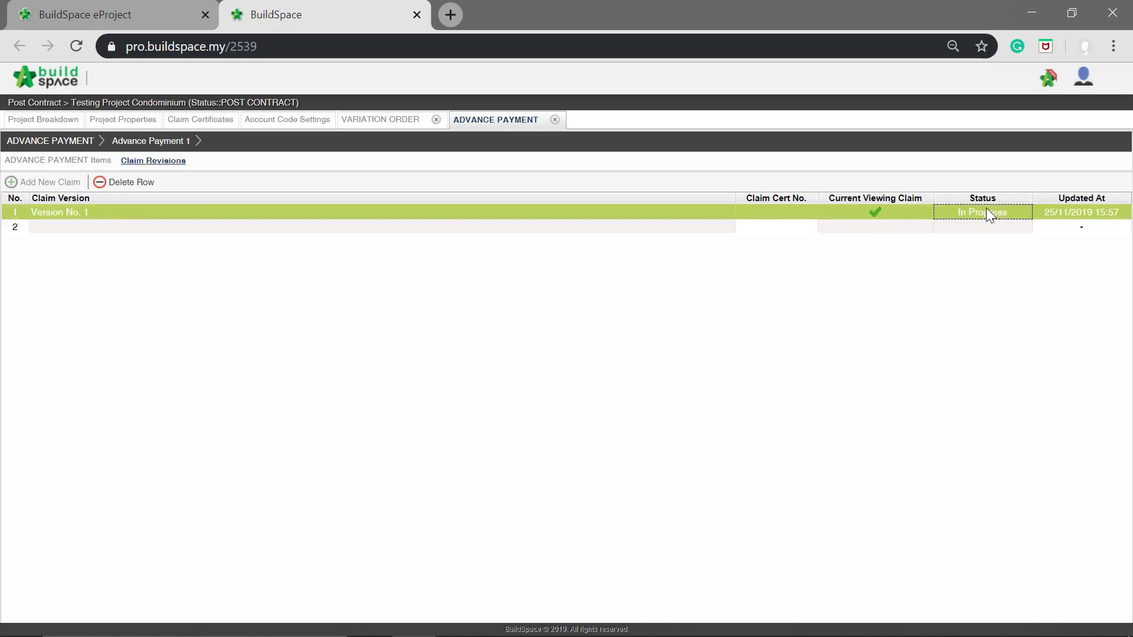
{"action": "left_click", "coordinate": [988, 214]}
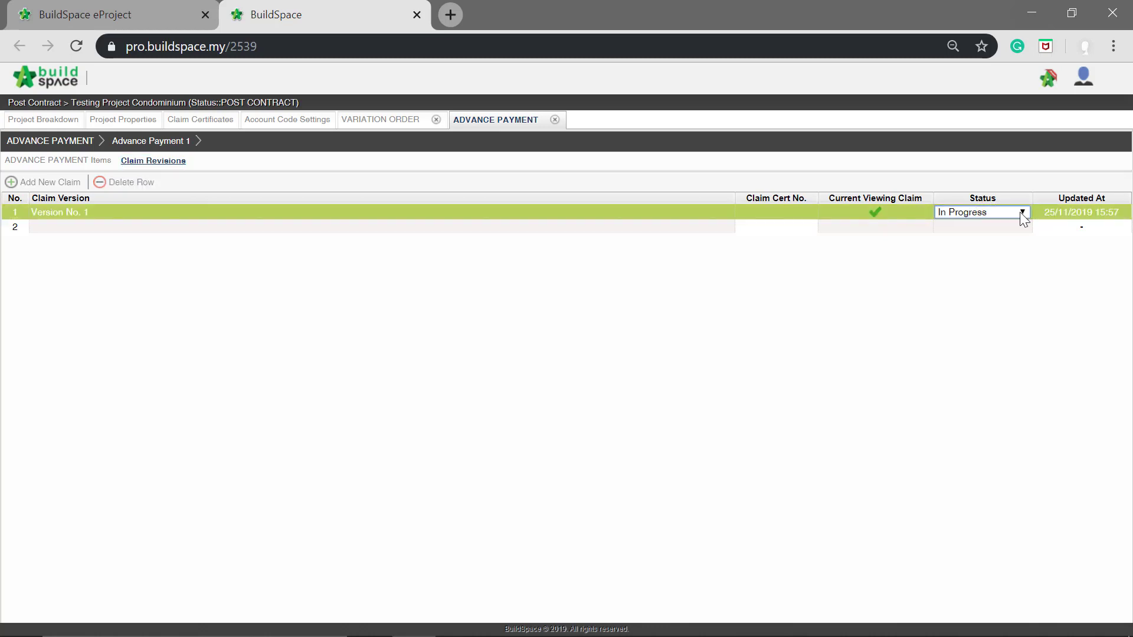
{"action": "left_click", "coordinate": [1020, 213]}
{"action": "left_click", "coordinate": [990, 236]}
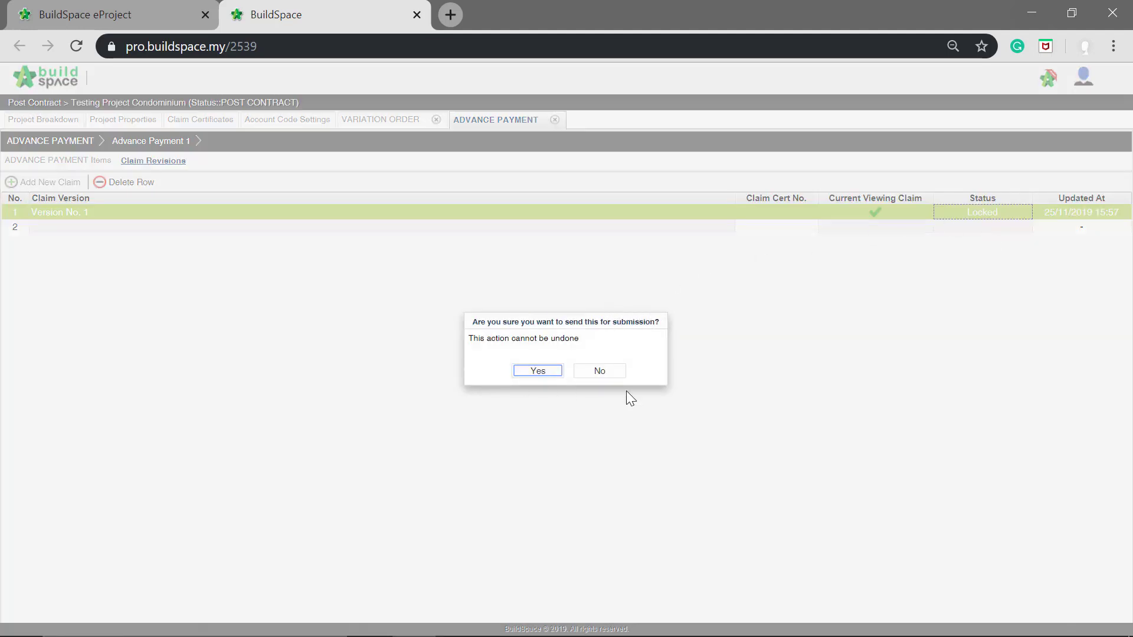
{"action": "left_click", "coordinate": [535, 371]}
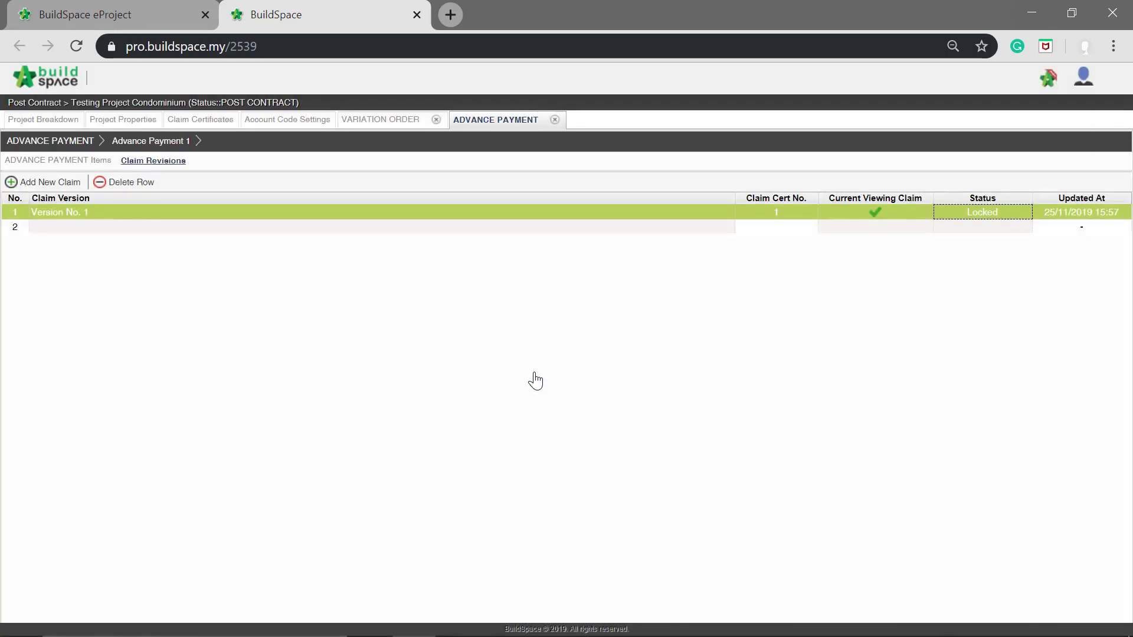
Check the payback amounts in the advance payment list and reload the project breakdown to check the Advance Payment claim
{"action": "left_click", "coordinate": [53, 146]}
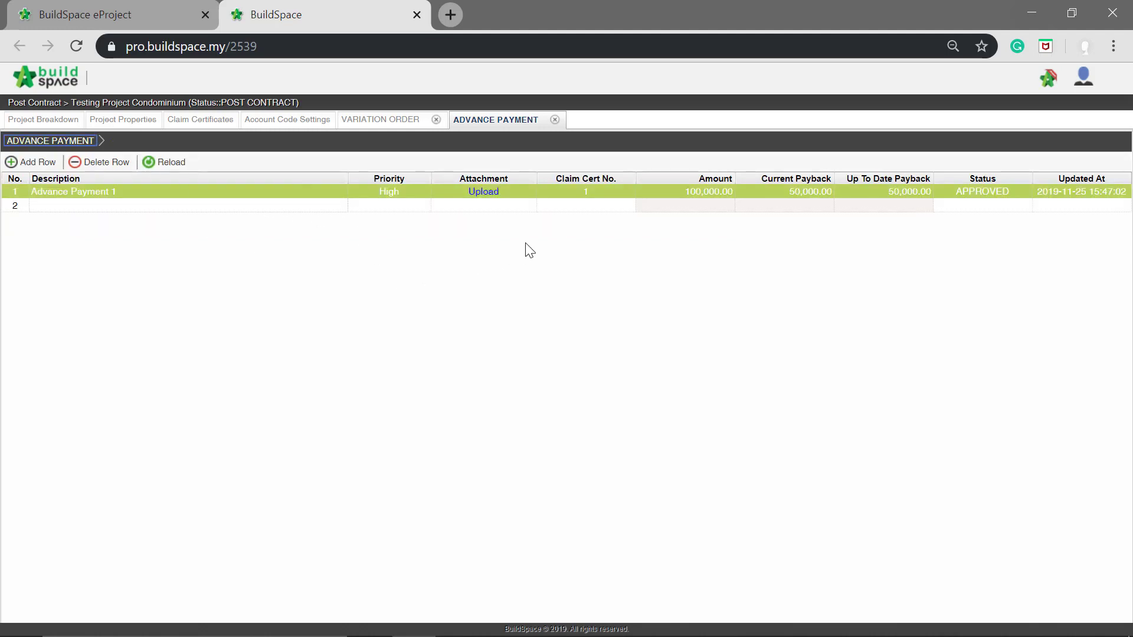
{"action": "left_click", "coordinate": [574, 206]}
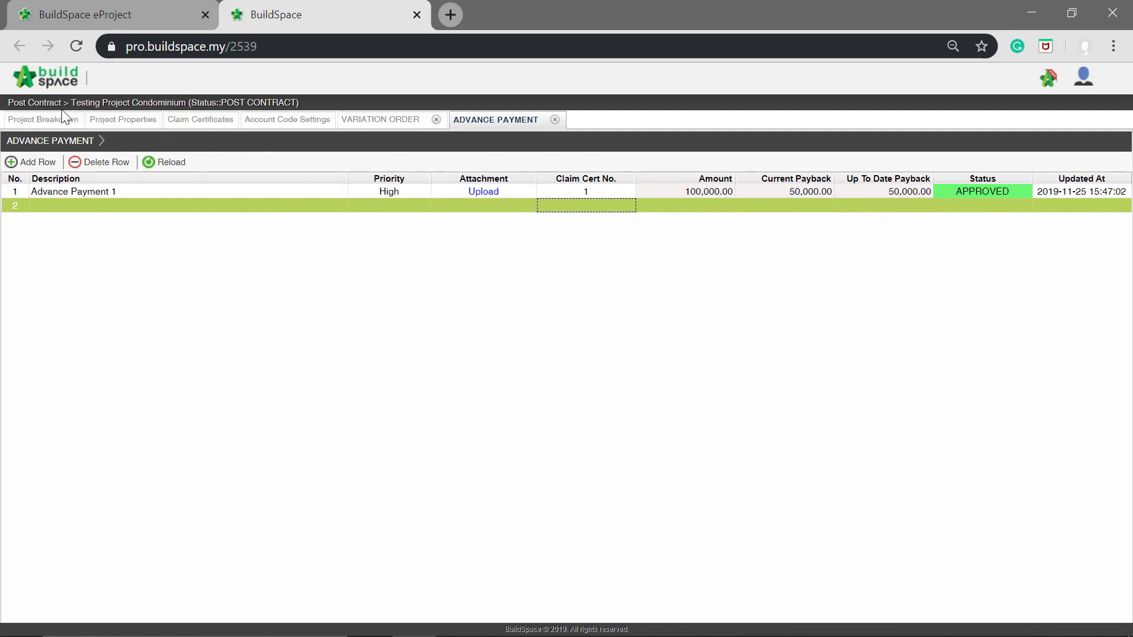
{"action": "left_click", "coordinate": [49, 121]}
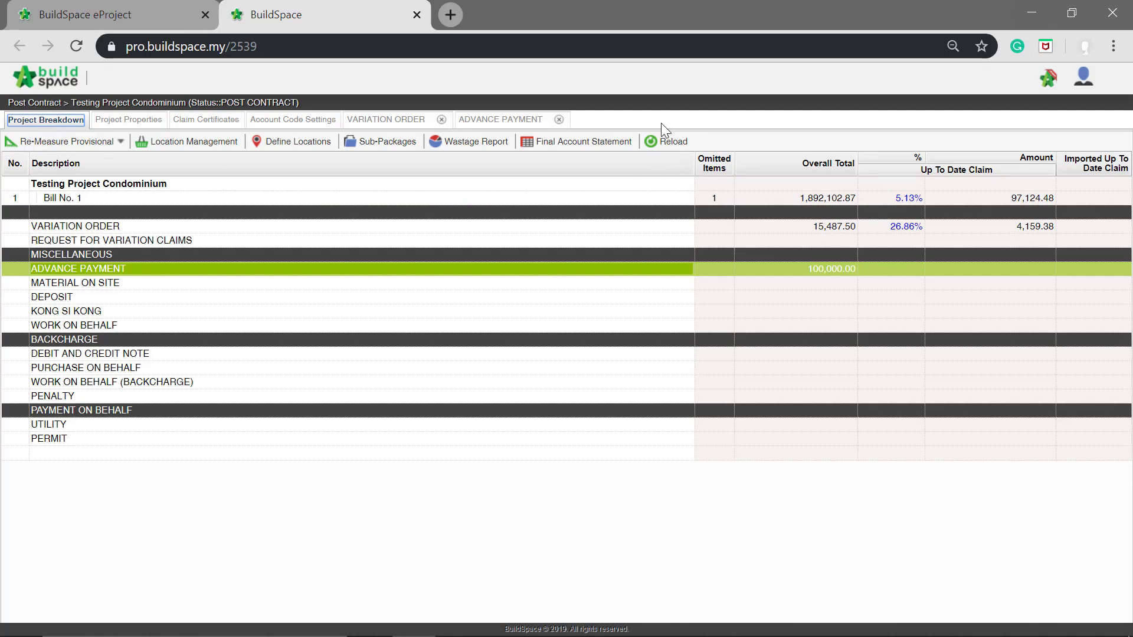
{"action": "left_click", "coordinate": [667, 141]}
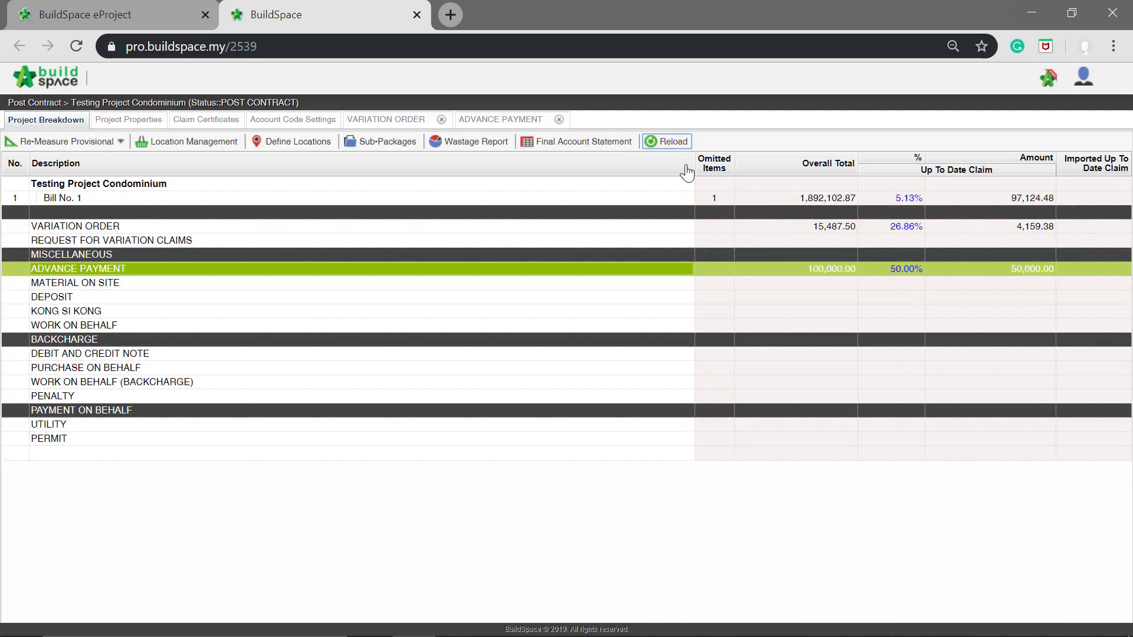
{"action": "left_click", "coordinate": [715, 286]}
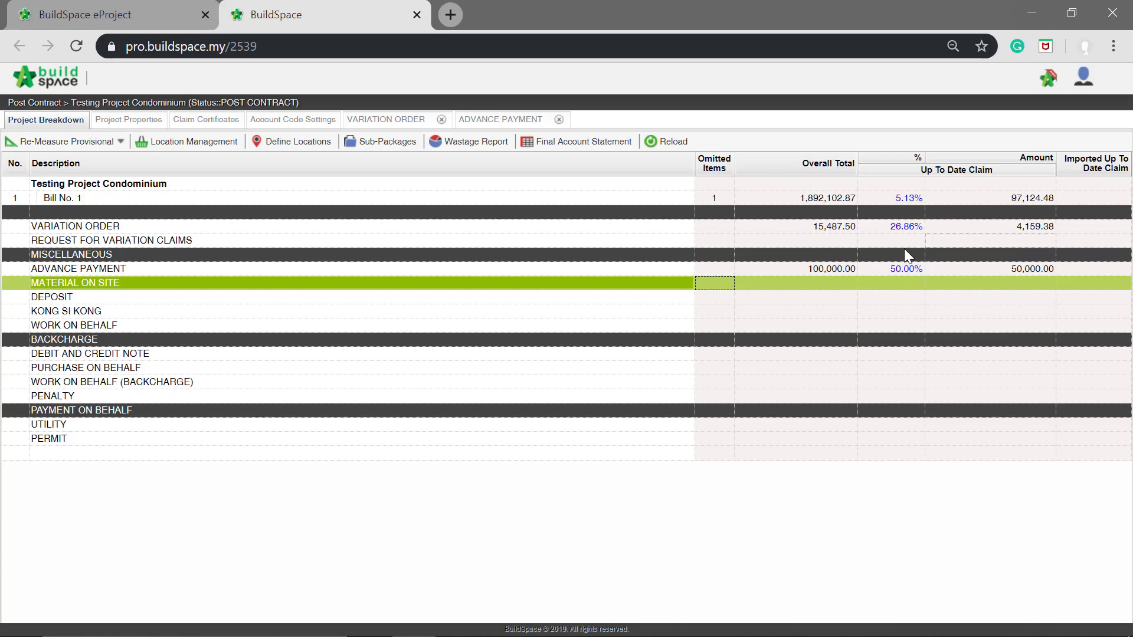
Add an entry described as "Material on Site 1" under Material on Site and open its items
{"action": "double_click", "coordinate": [308, 280]}
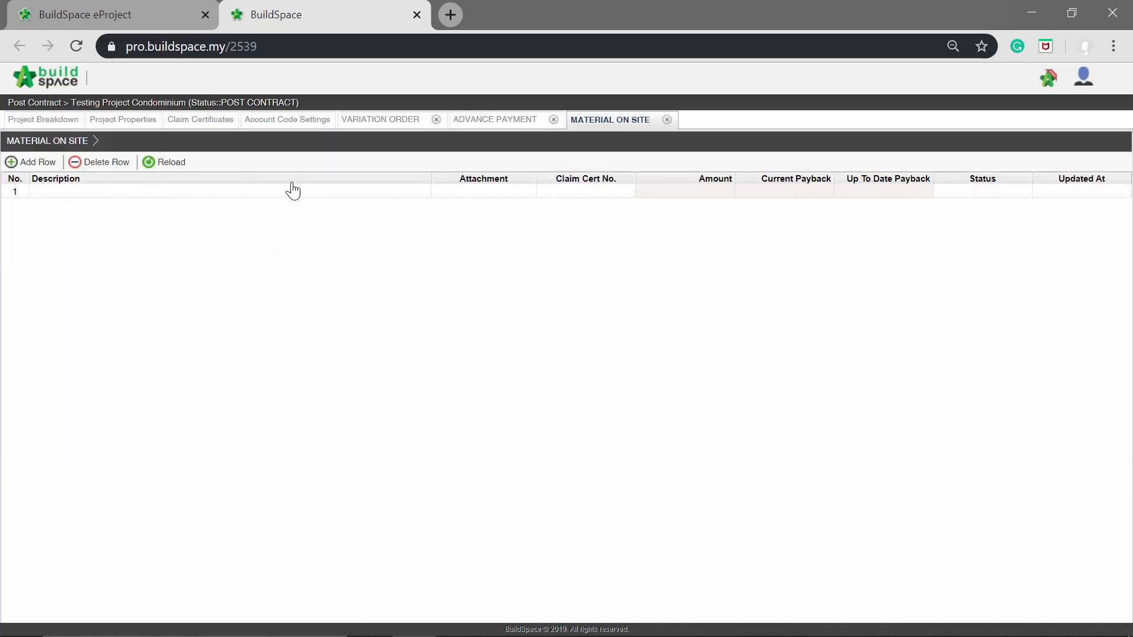
{"action": "left_click", "coordinate": [296, 190]}
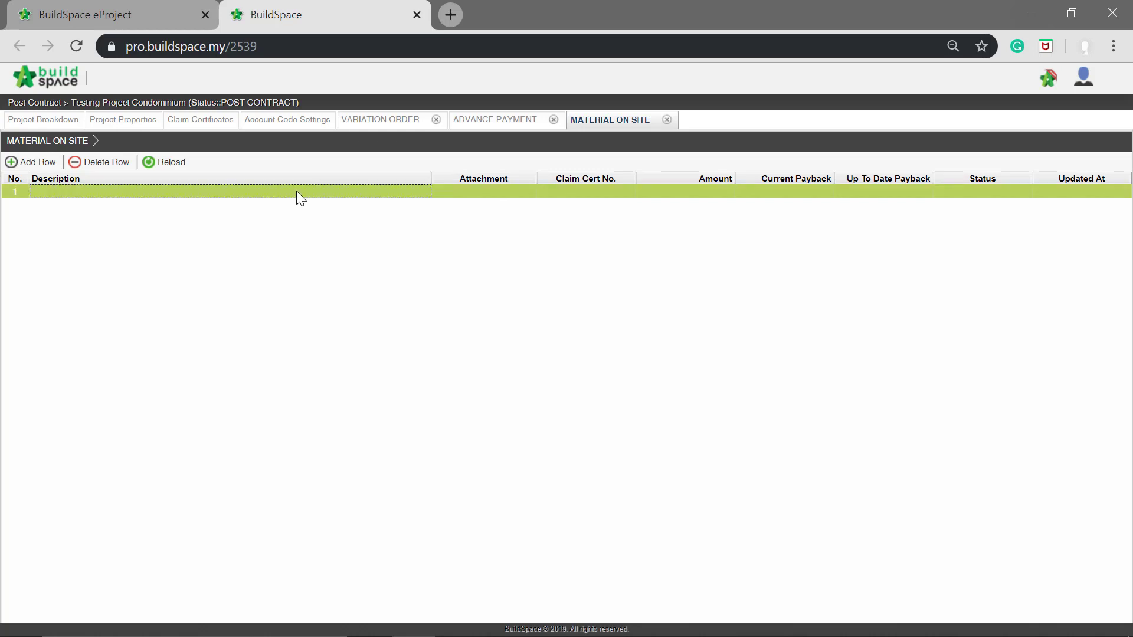
{"action": "left_click", "coordinate": [297, 191]}
{"action": "type", "text": "M"}
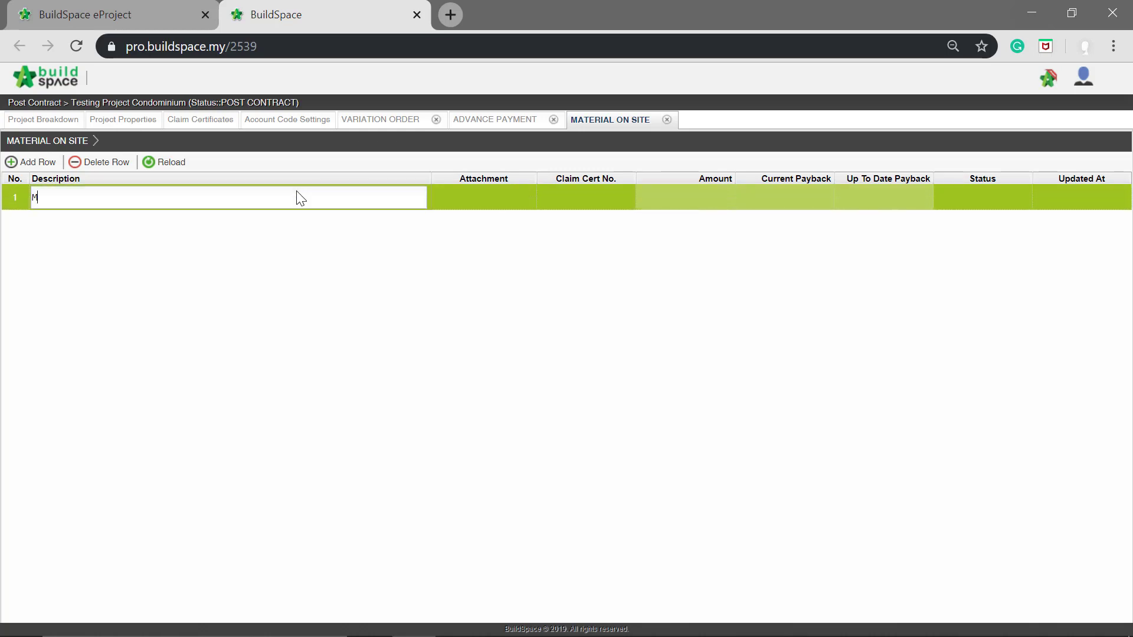
{"action": "type", "text": "aterial on Site 1"}
{"action": "key", "text": "Return"}
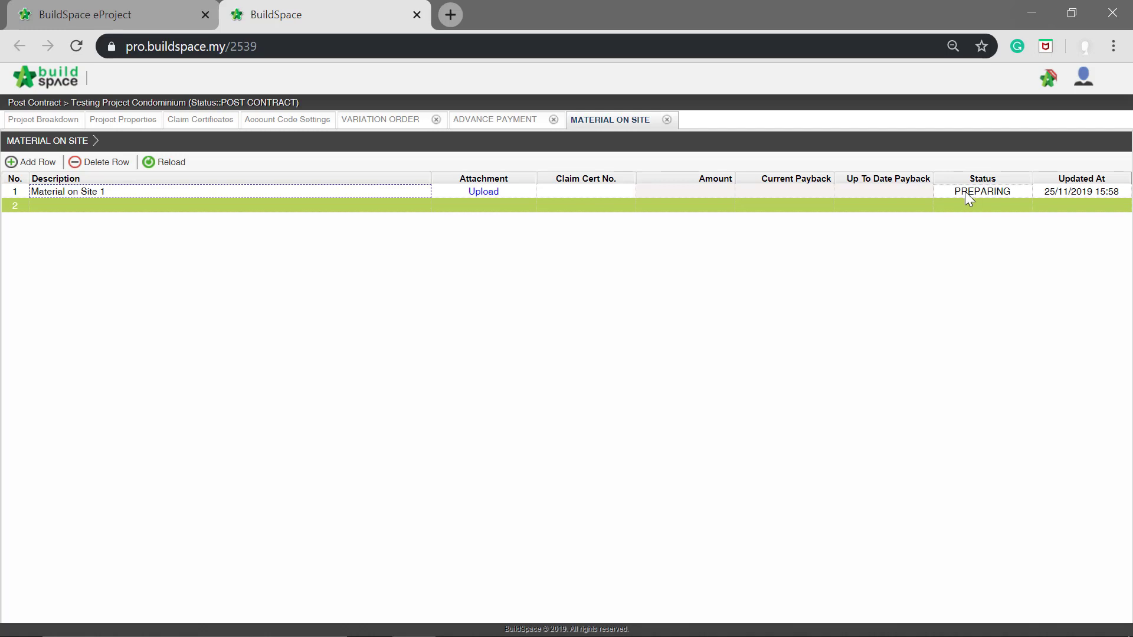
{"action": "double_click", "coordinate": [239, 191]}
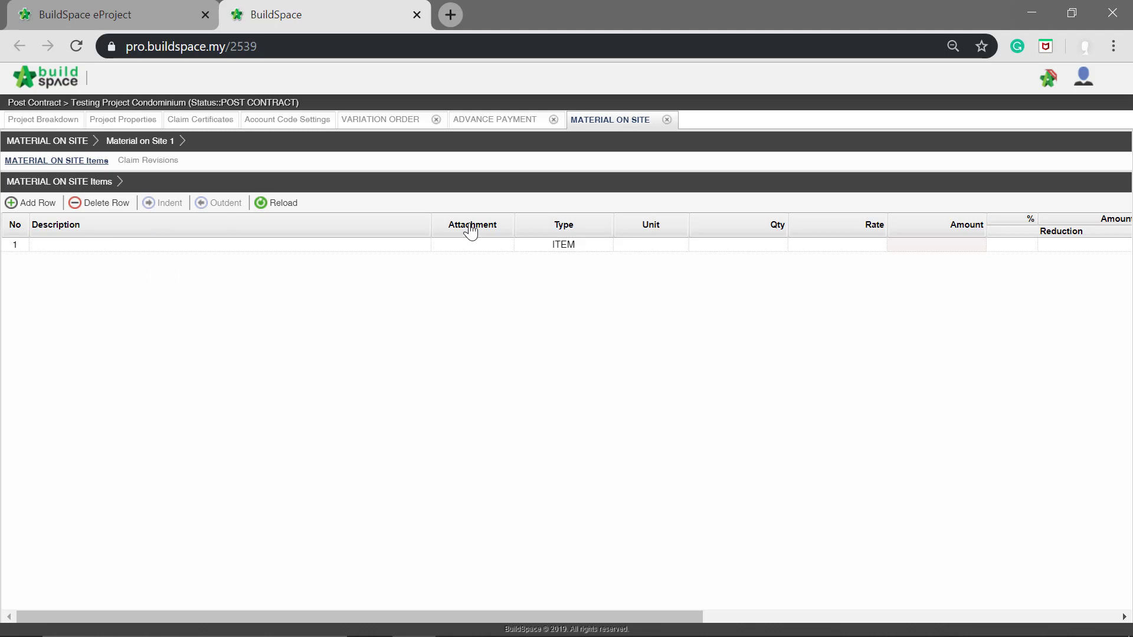
Enter "Tiles 600 x 600 for bathroom" as the description of the first Material on Site item
{"action": "left_click", "coordinate": [168, 248]}
{"action": "double_click", "coordinate": [168, 246]}
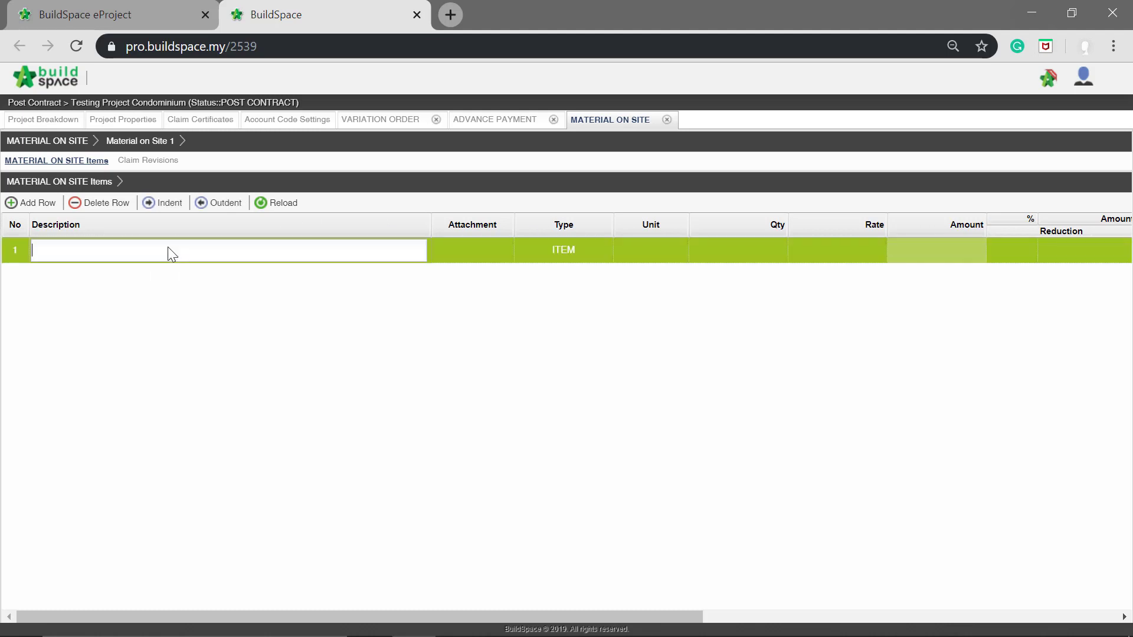
{"action": "type", "text": "Tile"}
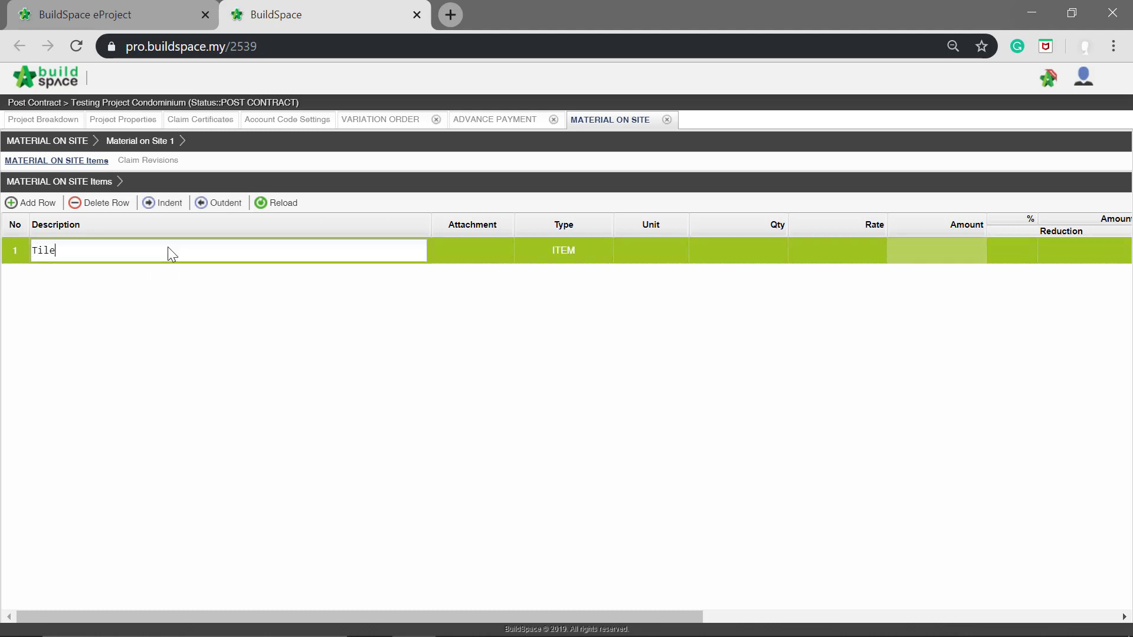
{"action": "type", "text": "s 600 x 600 for bathroom"}
{"action": "key", "text": "Return"}
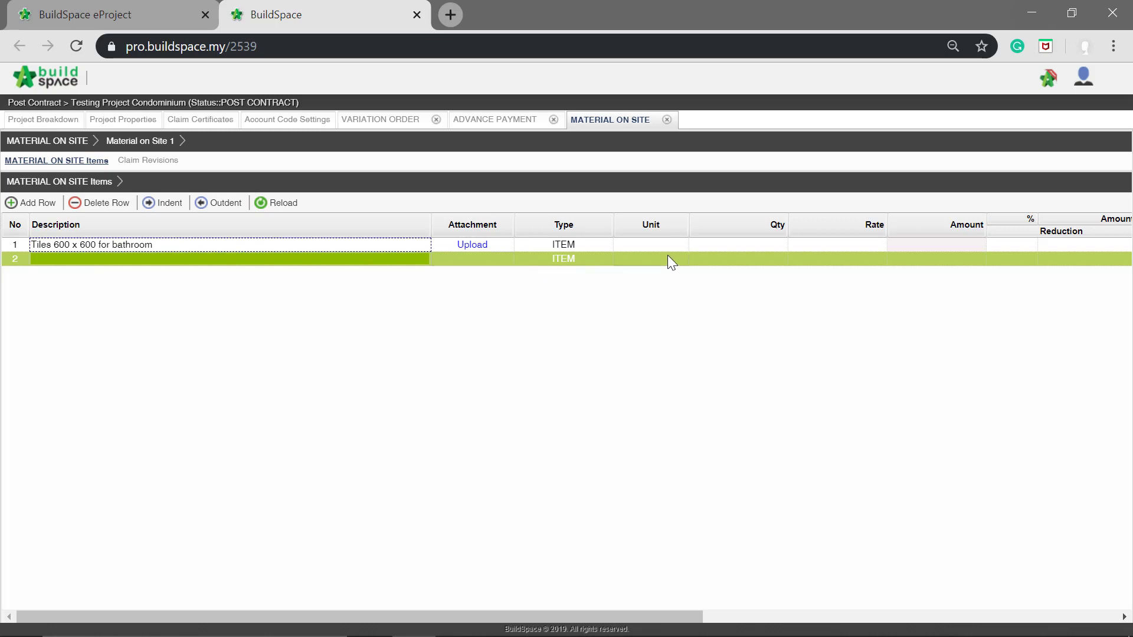
Set the unit of the bathroom tiles item to m2
{"action": "left_click", "coordinate": [637, 247]}
{"action": "left_click", "coordinate": [638, 247]}
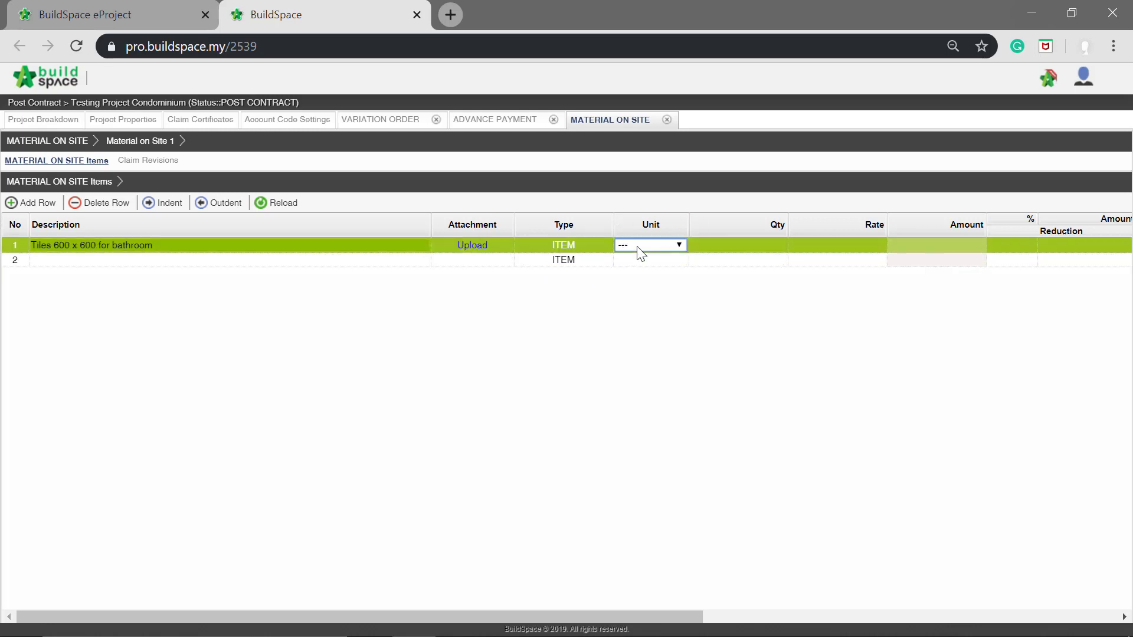
{"action": "left_click", "coordinate": [679, 245]}
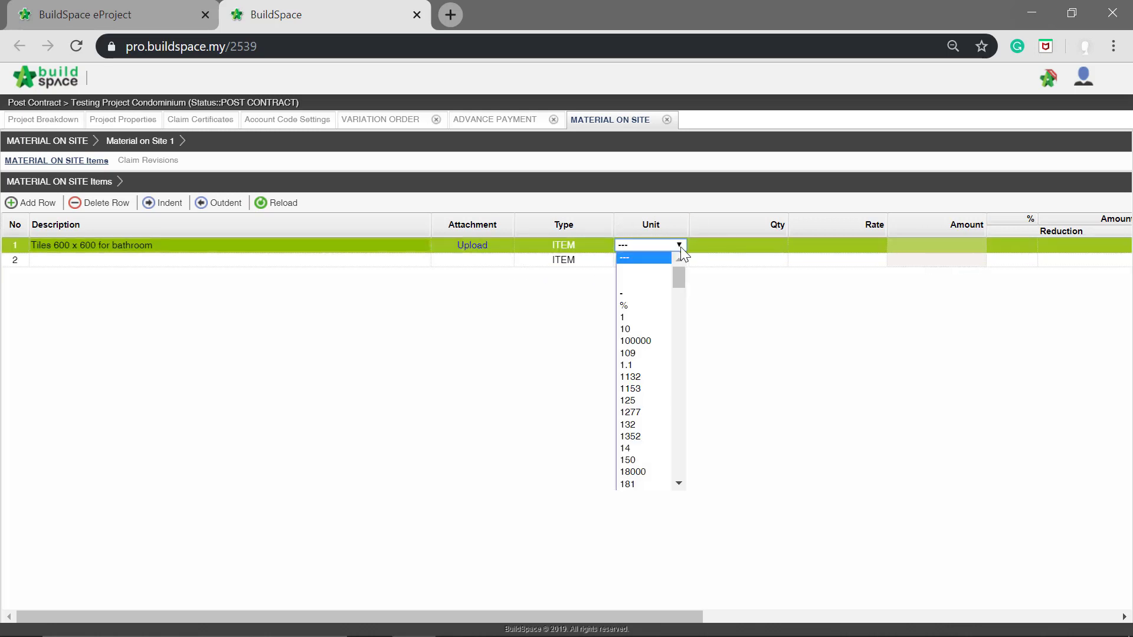
{"action": "left_click_drag", "start_coordinate": [680, 261], "coordinate": [678, 404]}
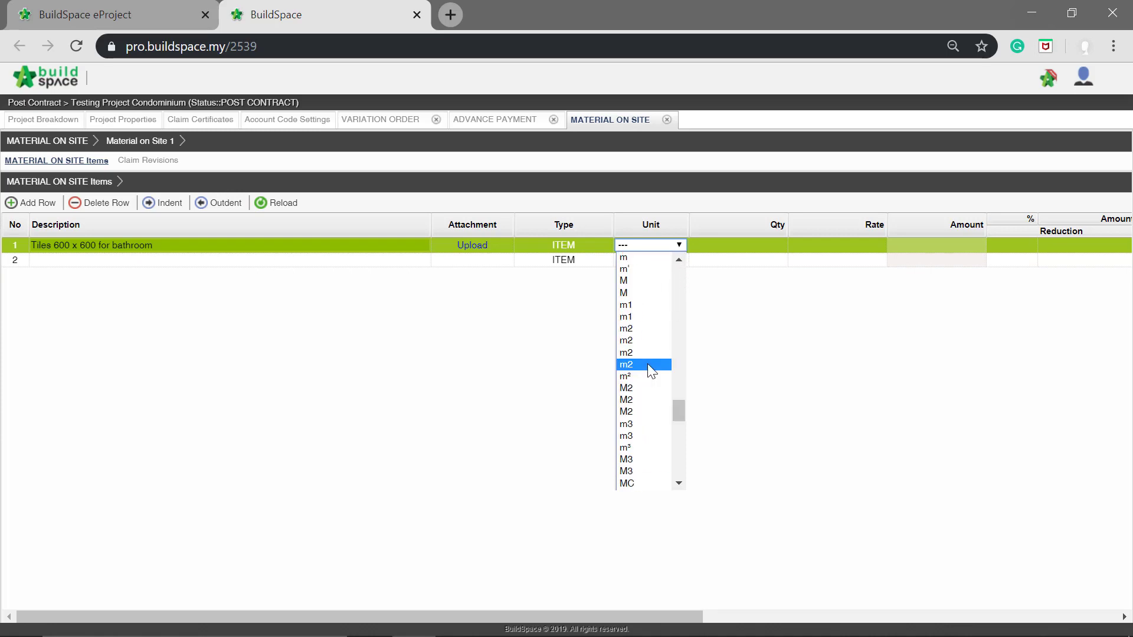
{"action": "left_click", "coordinate": [646, 364]}
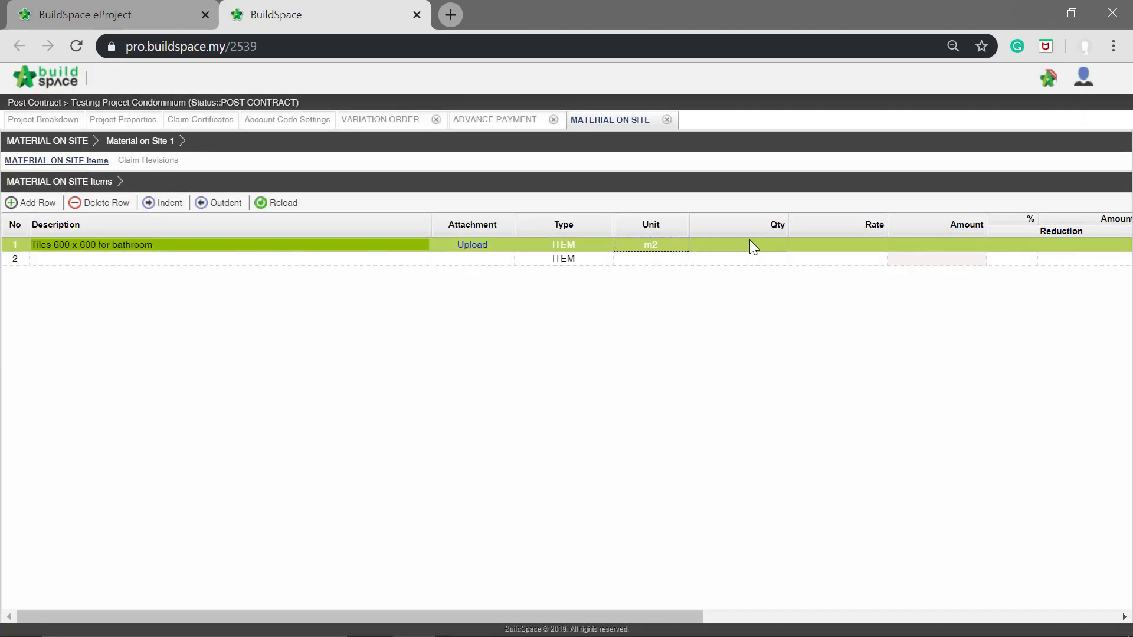
Set the bathroom tiles item's quantity to 100 and its rate to 350
{"action": "left_click", "coordinate": [758, 250]}
{"action": "left_click", "coordinate": [758, 247]}
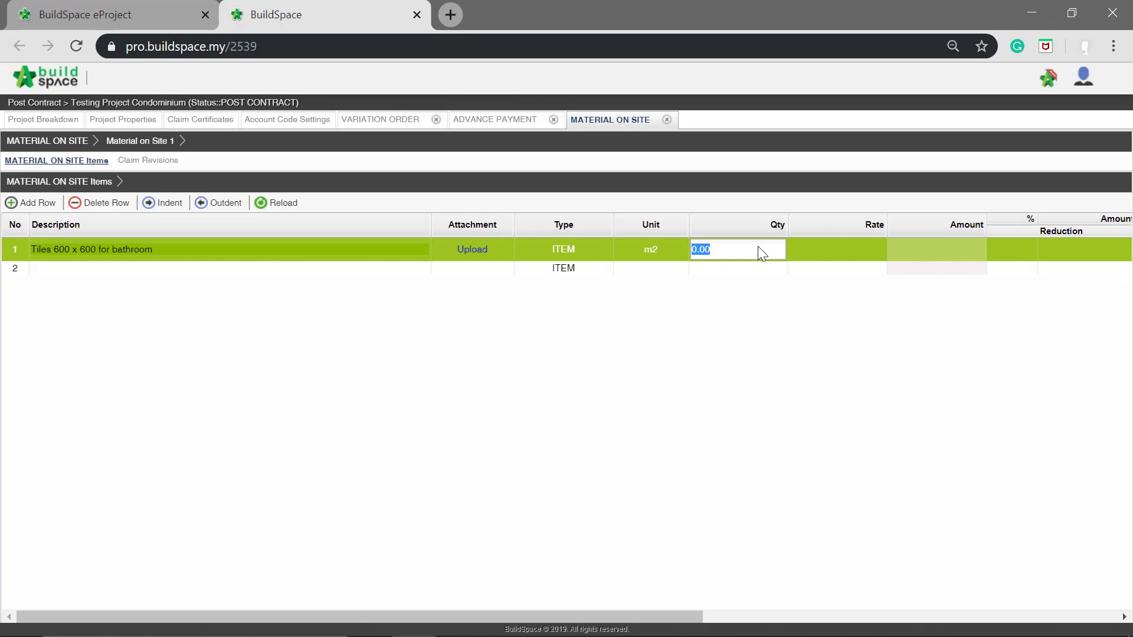
{"action": "type", "text": "100"}
{"action": "key", "text": "Return"}
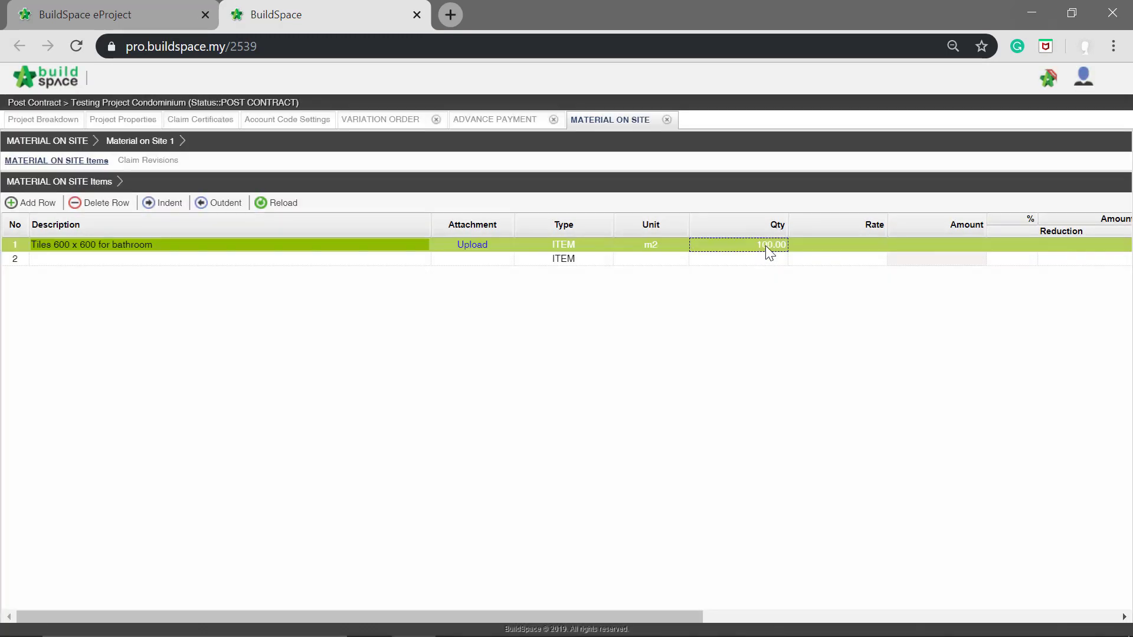
{"action": "left_click", "coordinate": [814, 249]}
{"action": "left_click", "coordinate": [813, 248]}
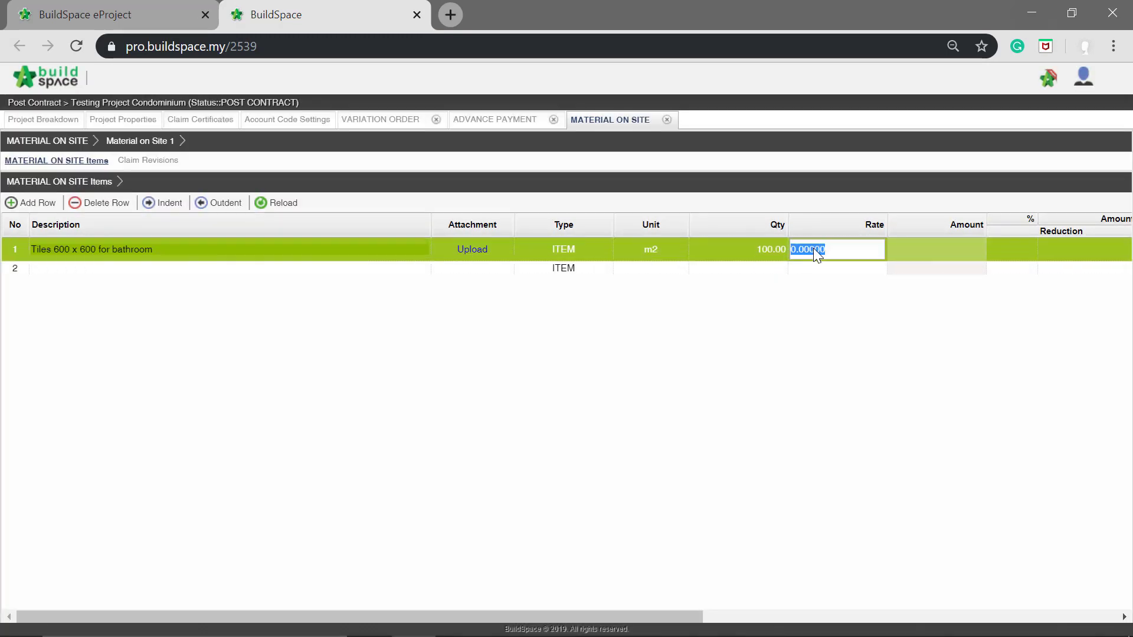
{"action": "type", "text": "350"}
{"action": "key", "text": "Return"}
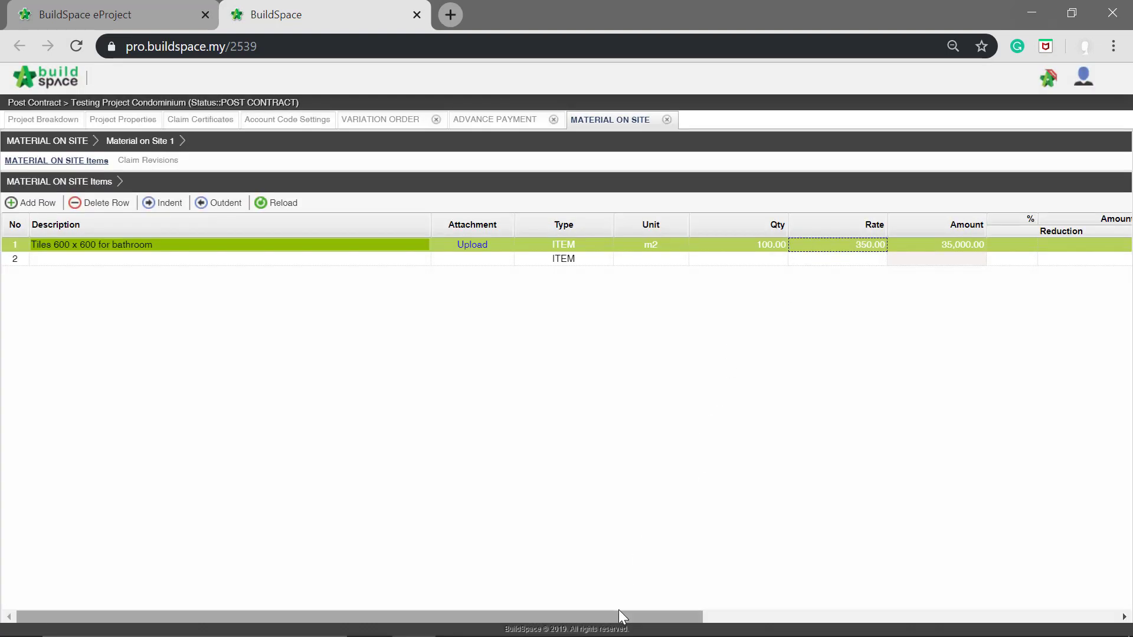
Set the reduction percentage of the bathroom tiles item to 25%
{"action": "left_click_drag", "start_coordinate": [619, 615], "coordinate": [879, 614]}
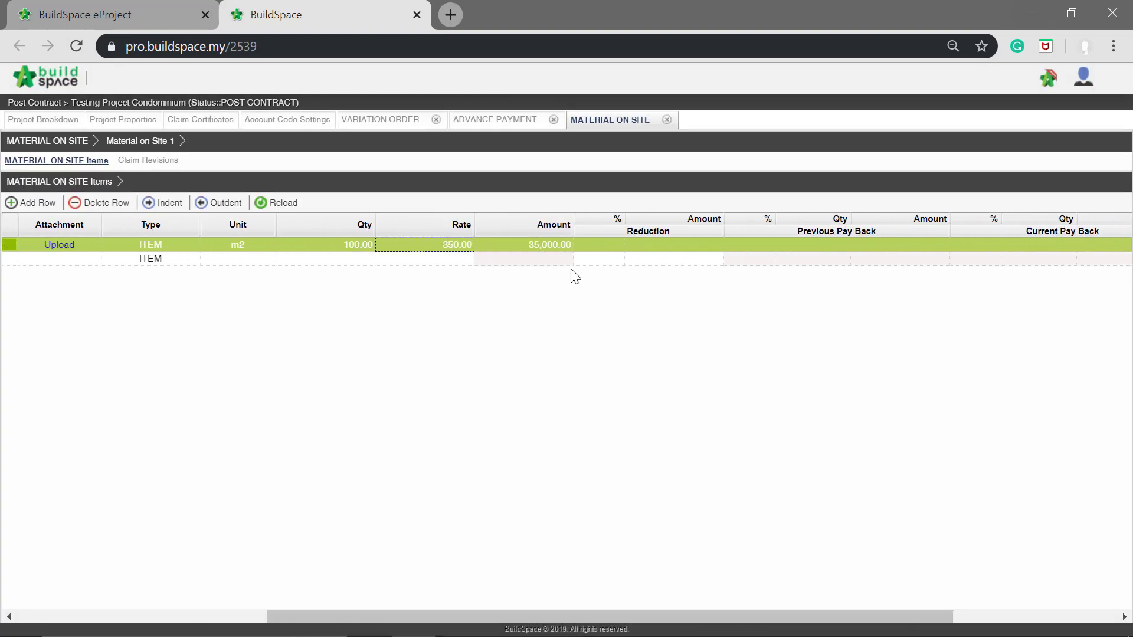
{"action": "left_click", "coordinate": [553, 261]}
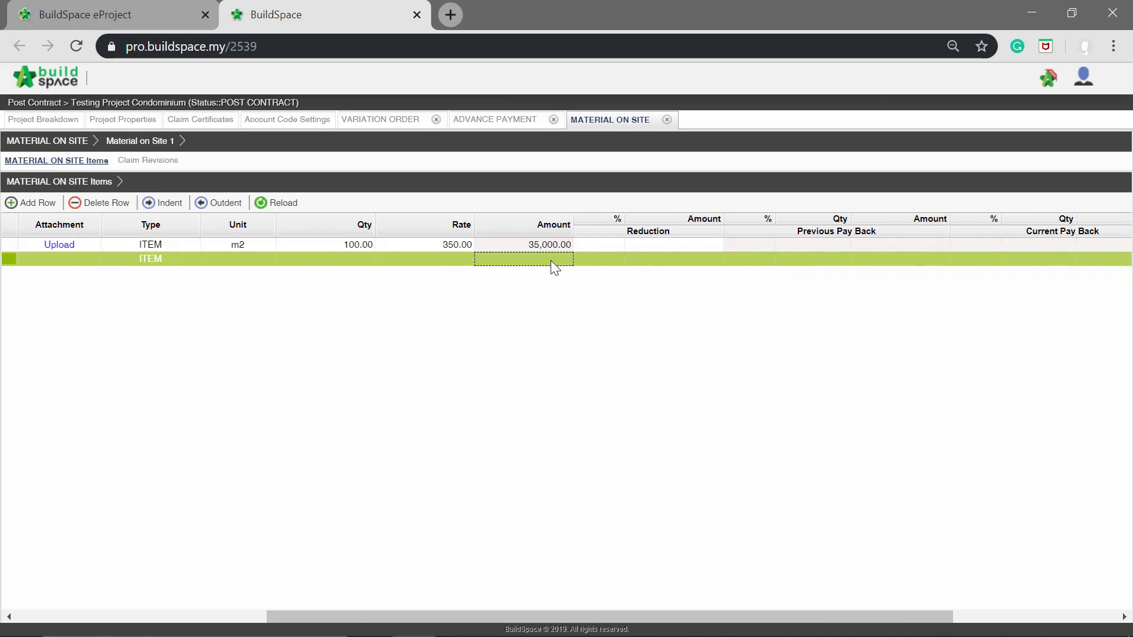
{"action": "left_click", "coordinate": [613, 247]}
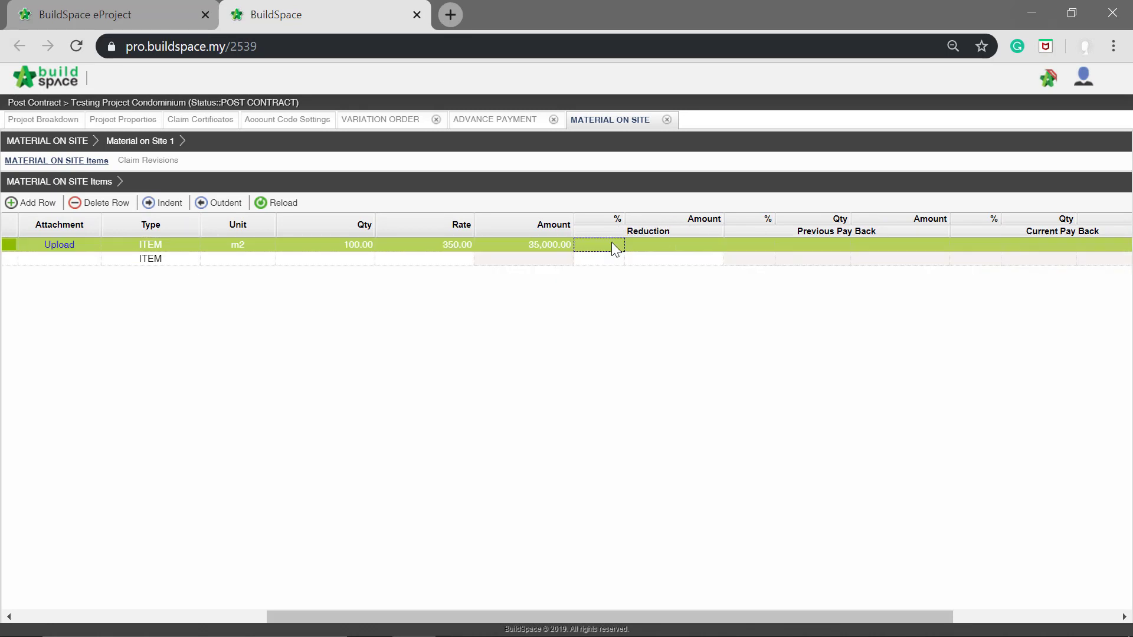
{"action": "double_click", "coordinate": [612, 244]}
{"action": "type", "text": "25"}
{"action": "key", "text": "Return"}
{"action": "left_click", "coordinate": [759, 263]}
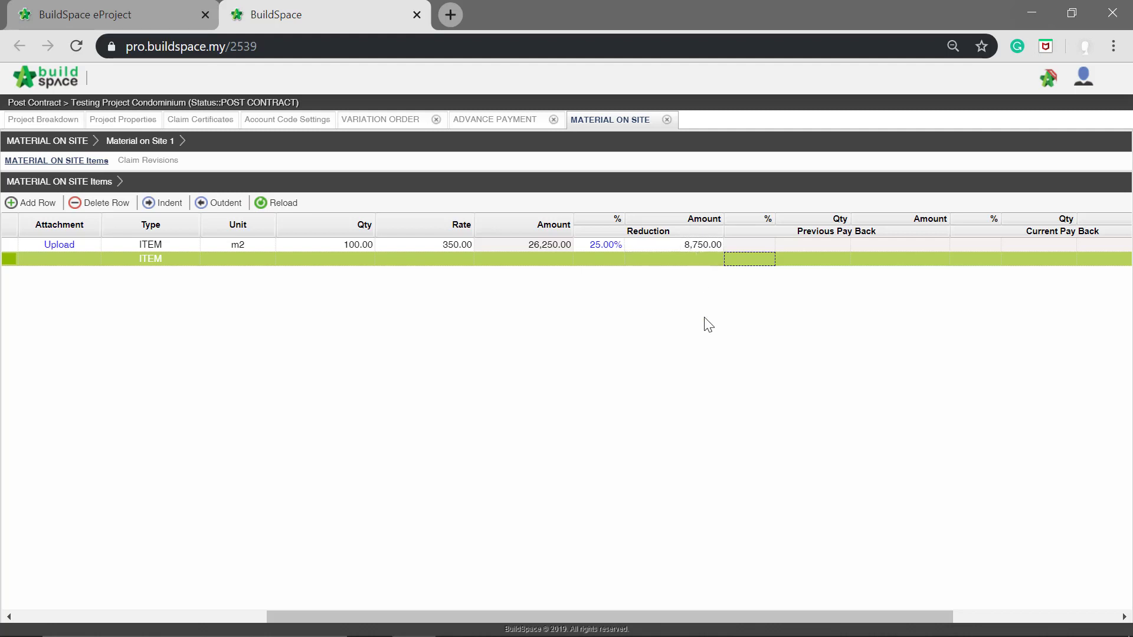
{"action": "left_click_drag", "start_coordinate": [732, 617], "coordinate": [387, 568]}
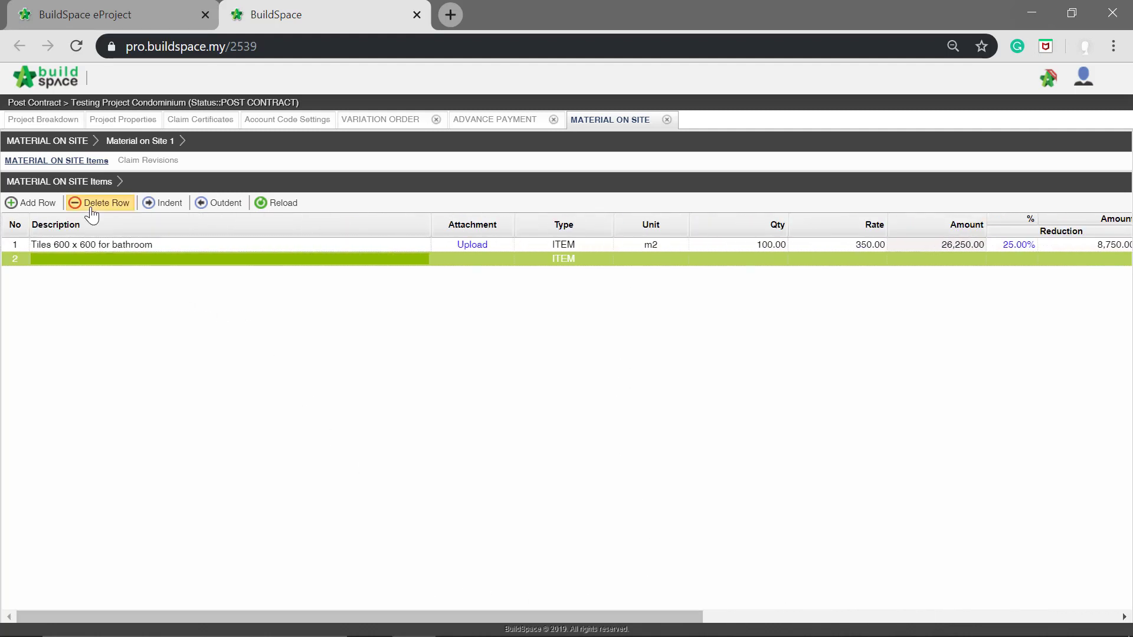
Return to the Material on Site list, set the status of Material on Site 1 to Pending and confirm its submission
{"action": "left_click", "coordinate": [49, 143]}
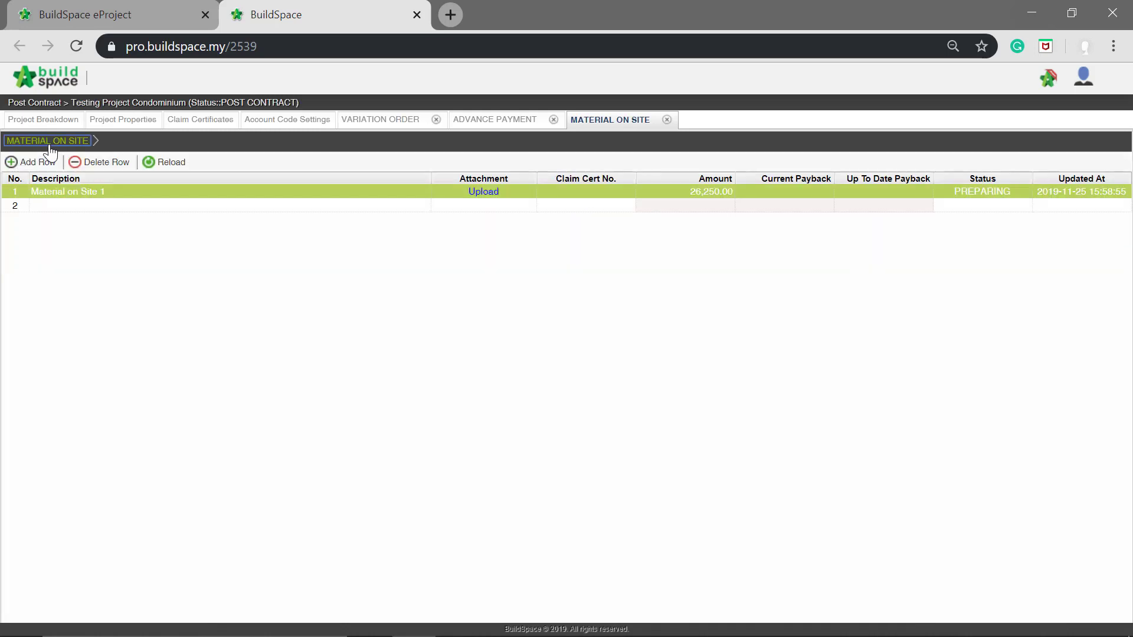
{"action": "left_click", "coordinate": [690, 211]}
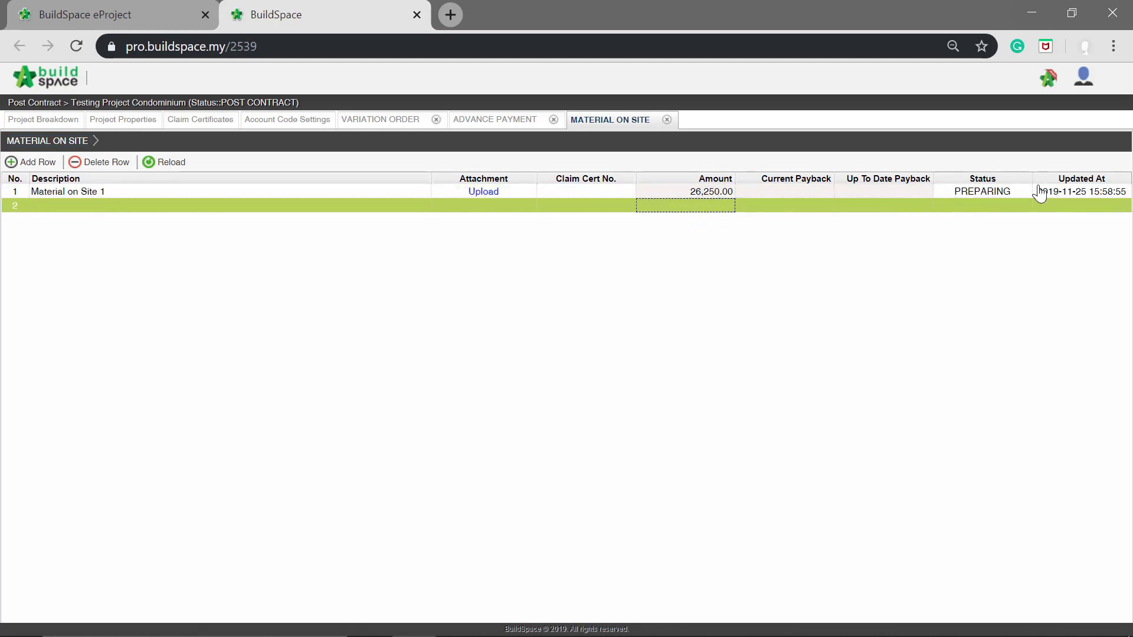
{"action": "left_click", "coordinate": [1005, 193]}
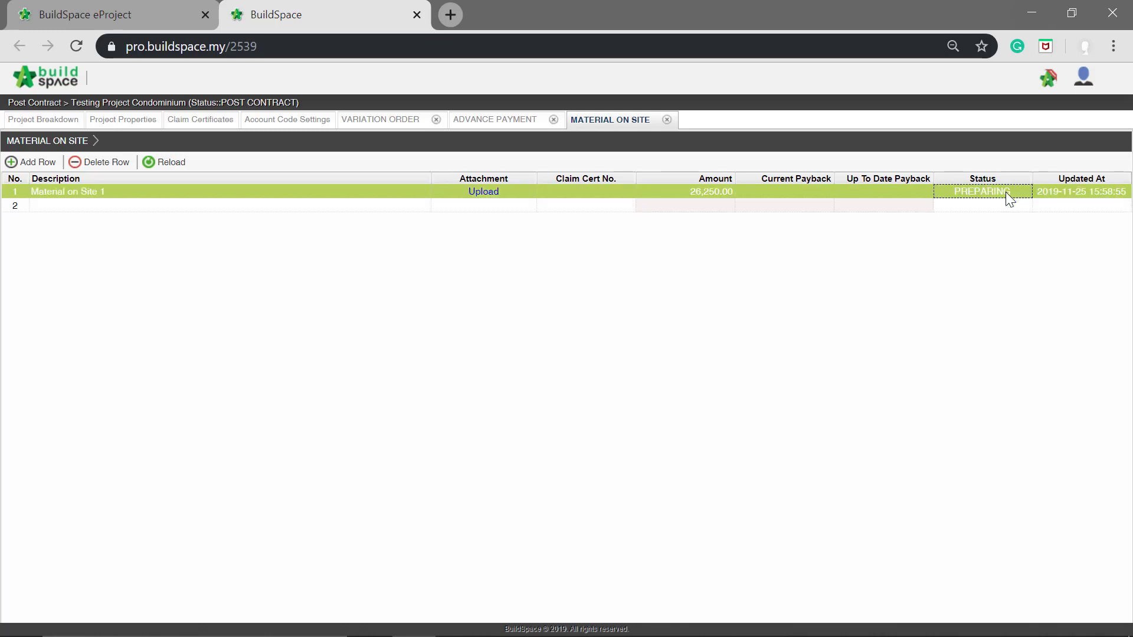
{"action": "left_click", "coordinate": [1006, 192]}
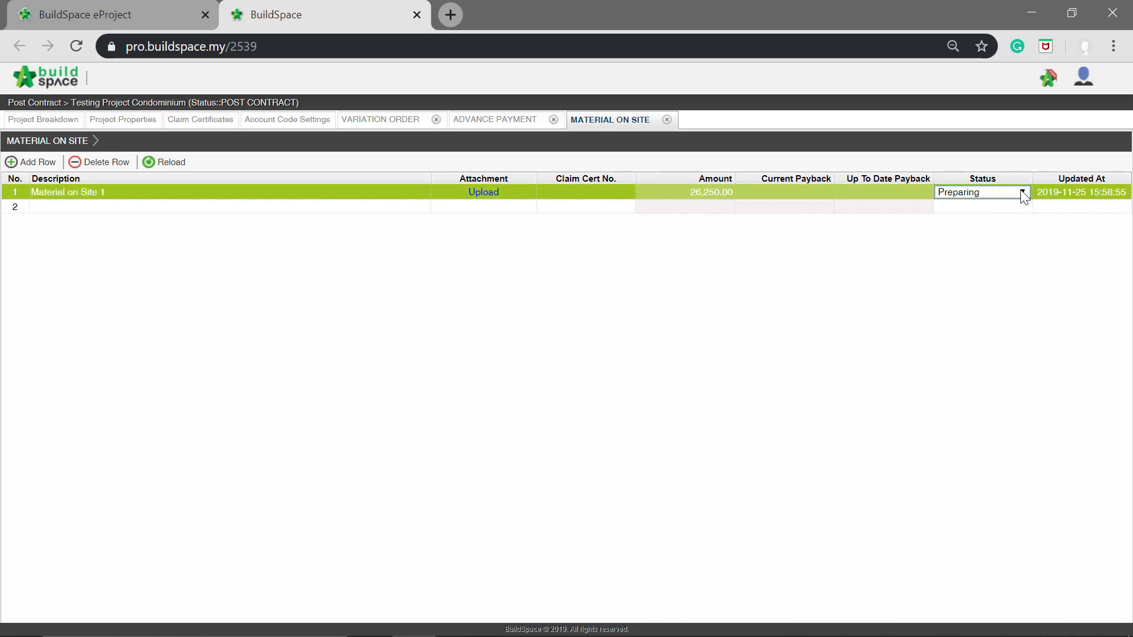
{"action": "left_click", "coordinate": [1018, 195]}
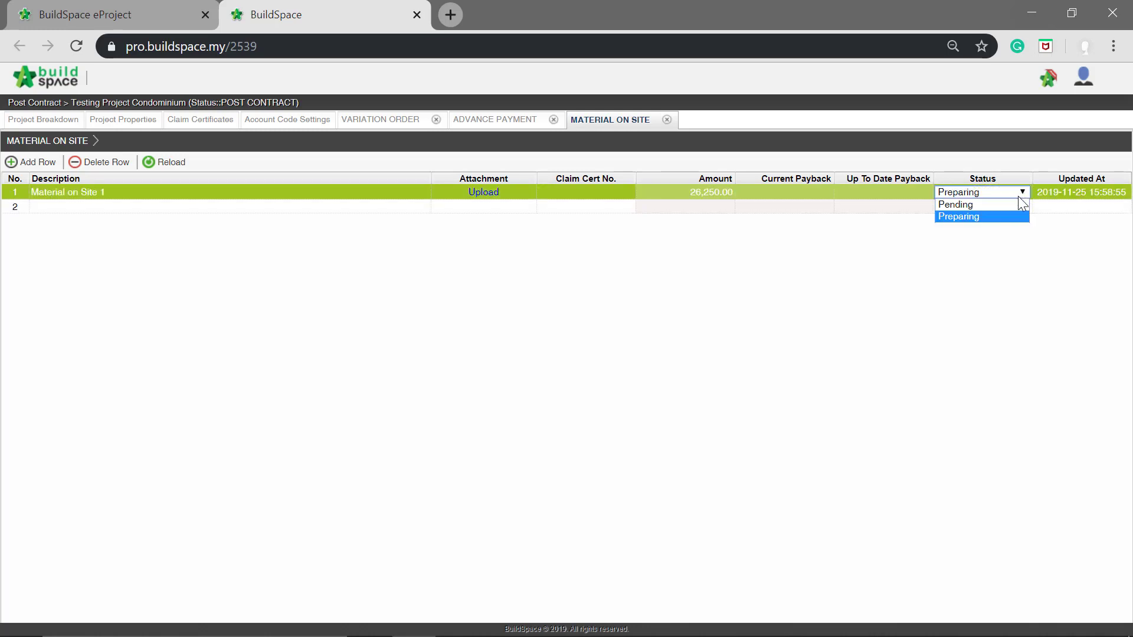
{"action": "left_click", "coordinate": [983, 209]}
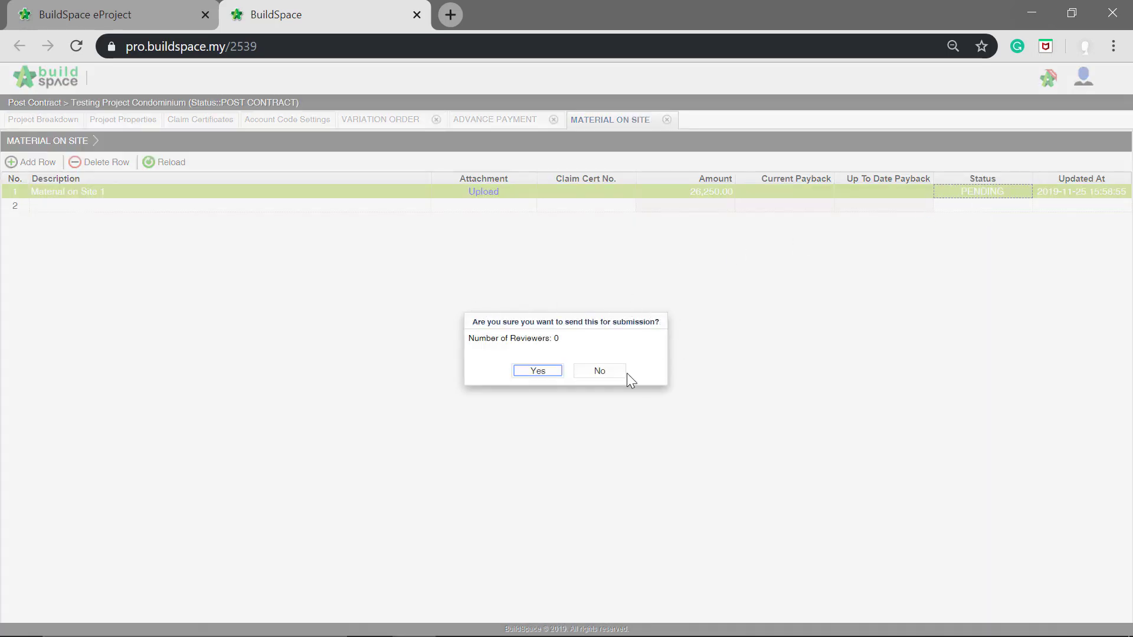
{"action": "left_click", "coordinate": [528, 375]}
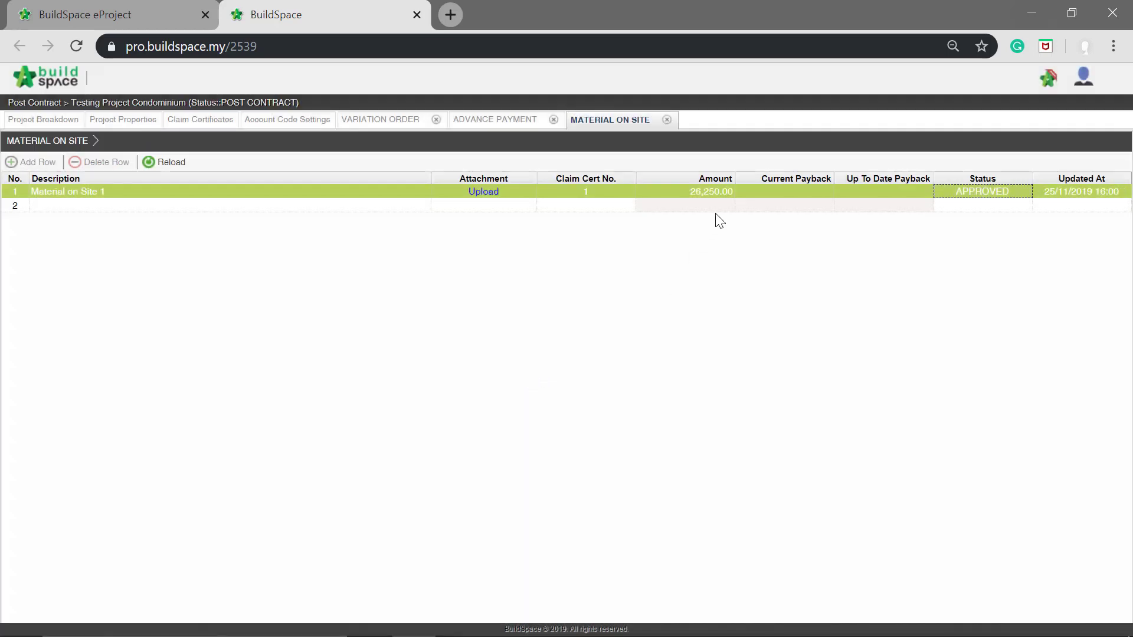
{"action": "left_click", "coordinate": [724, 207]}
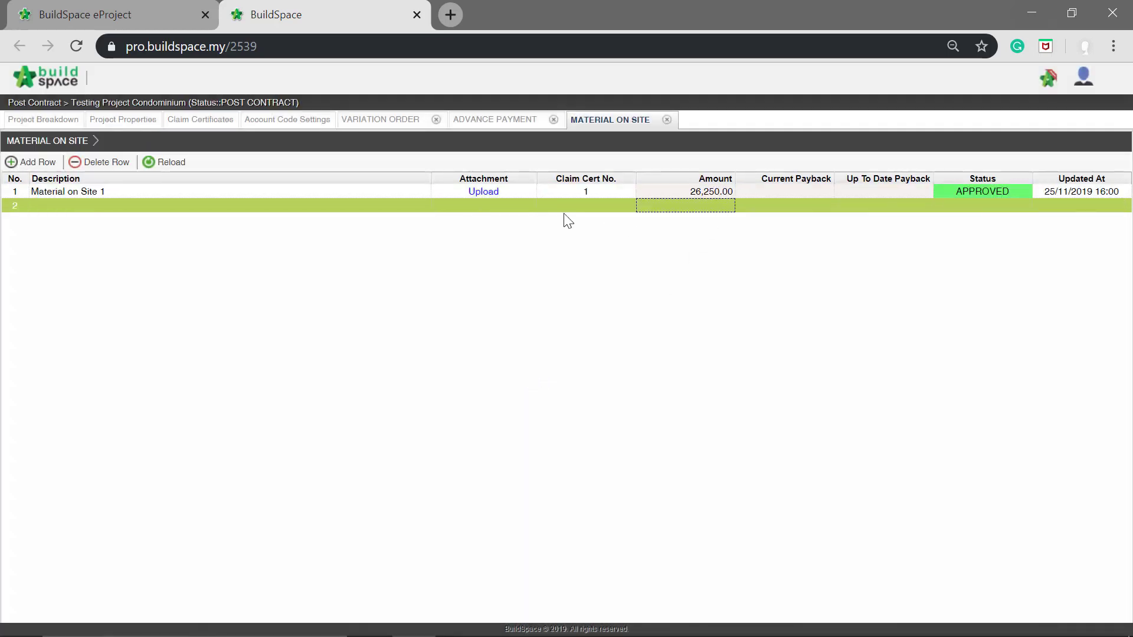
Reload the project breakdown to check the overall total of Material on Site
{"action": "left_click", "coordinate": [44, 121]}
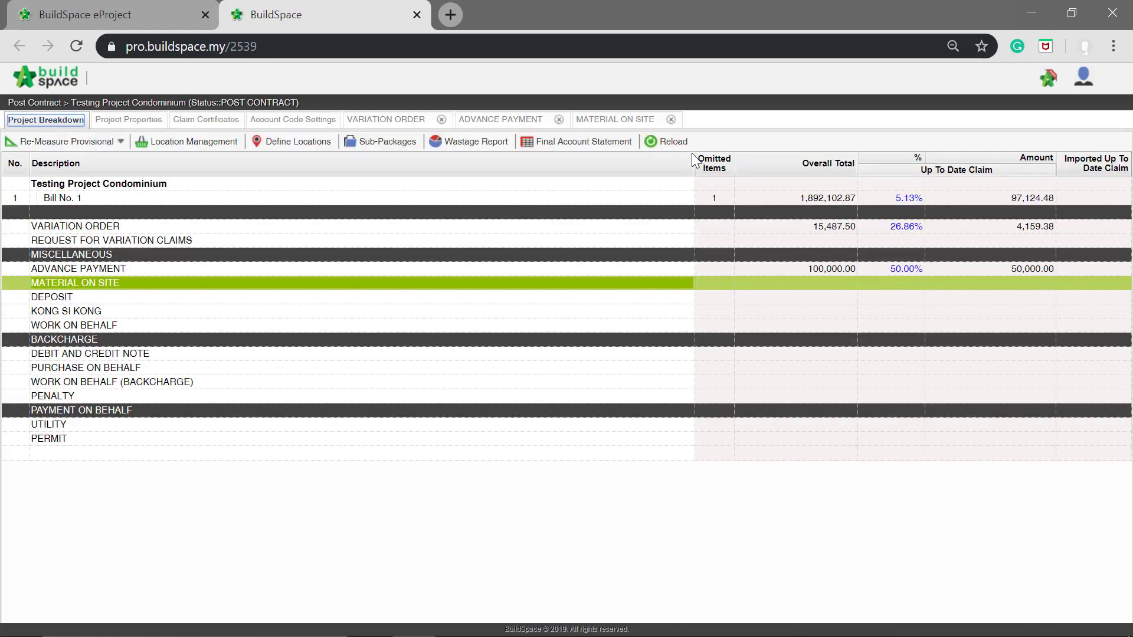
{"action": "left_click", "coordinate": [667, 144]}
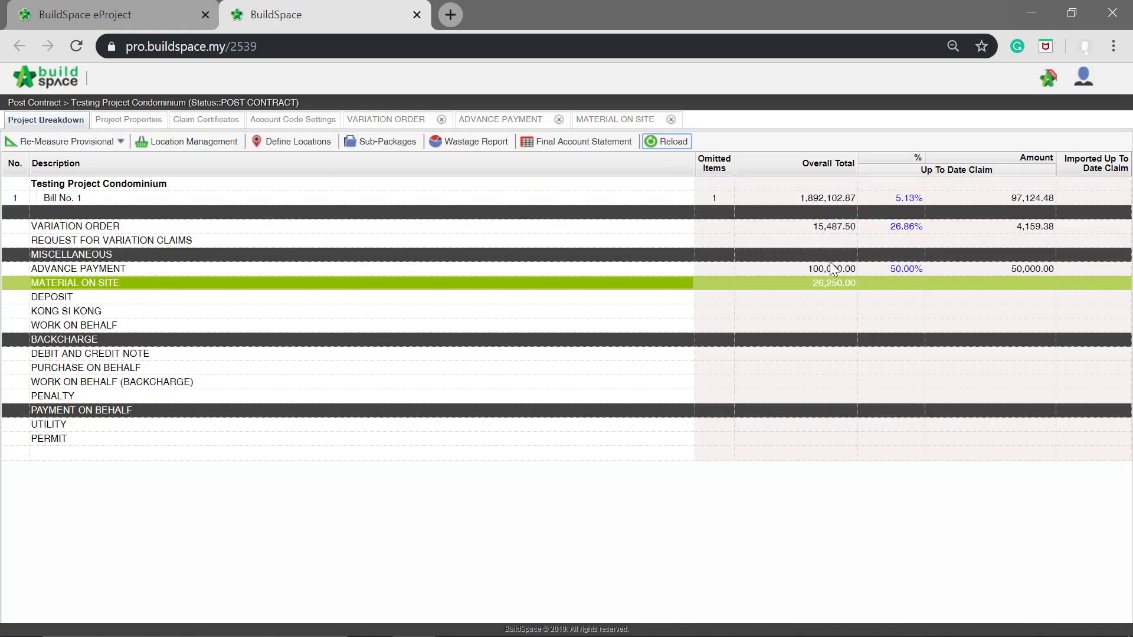
{"action": "left_click", "coordinate": [804, 308]}
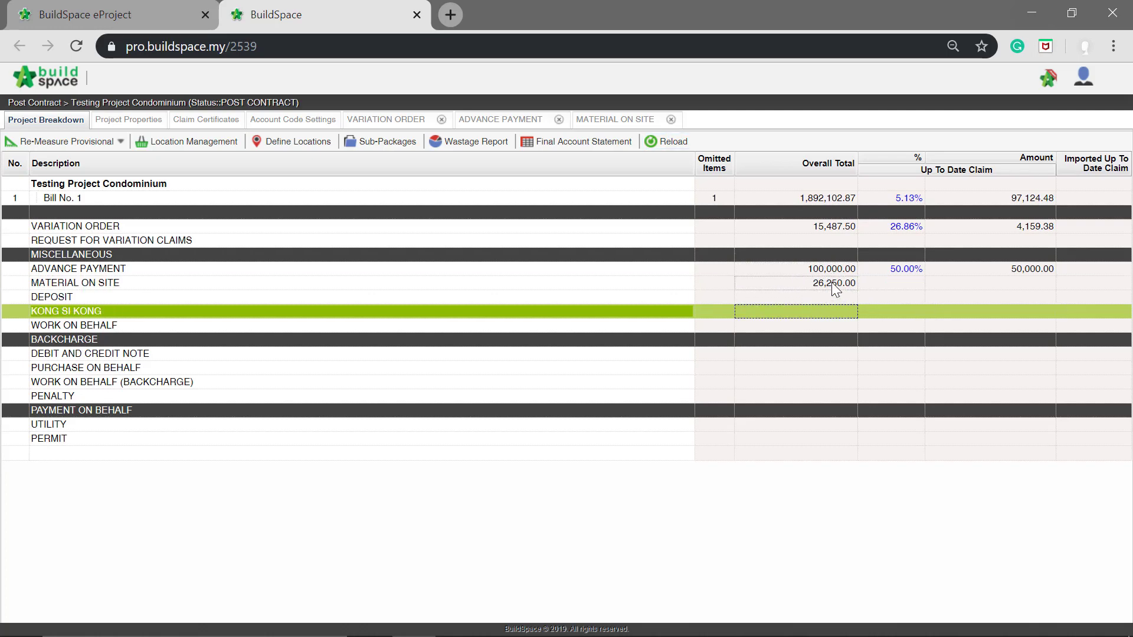
Open Material on Site 1 from the project breakdown and add a new claim under its claim revisions
{"action": "double_click", "coordinate": [286, 286]}
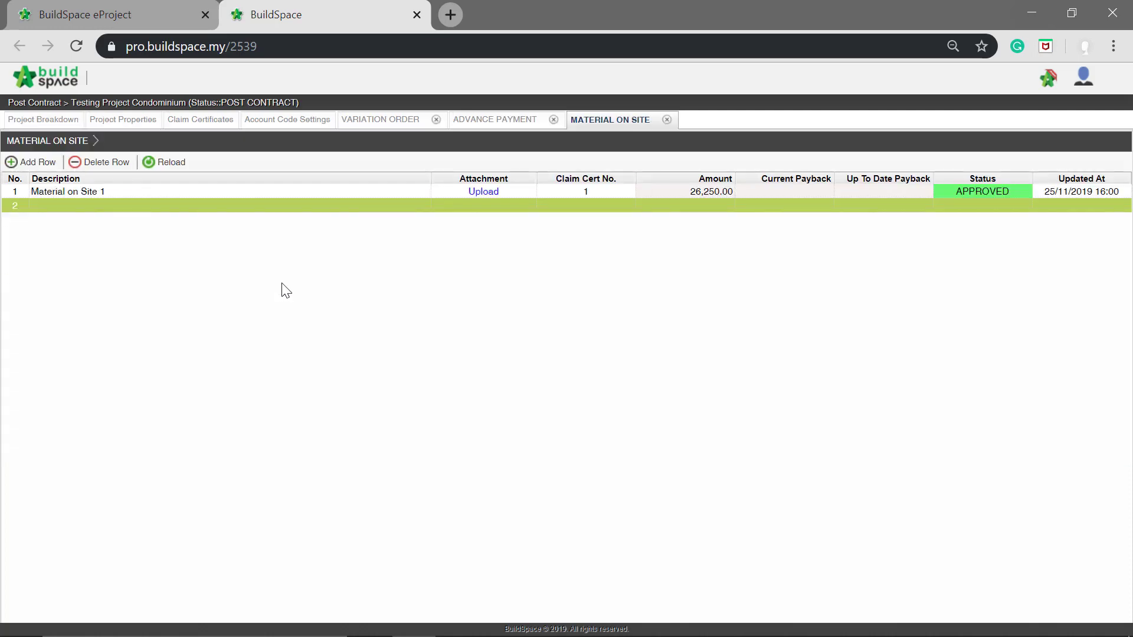
{"action": "double_click", "coordinate": [116, 191]}
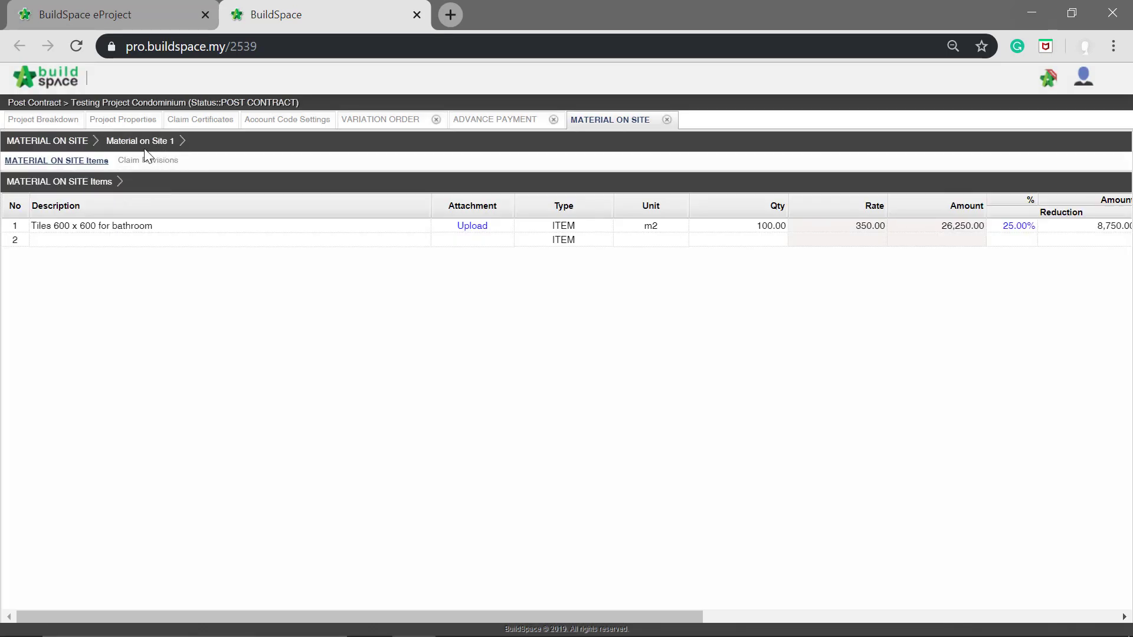
{"action": "left_click", "coordinate": [148, 162]}
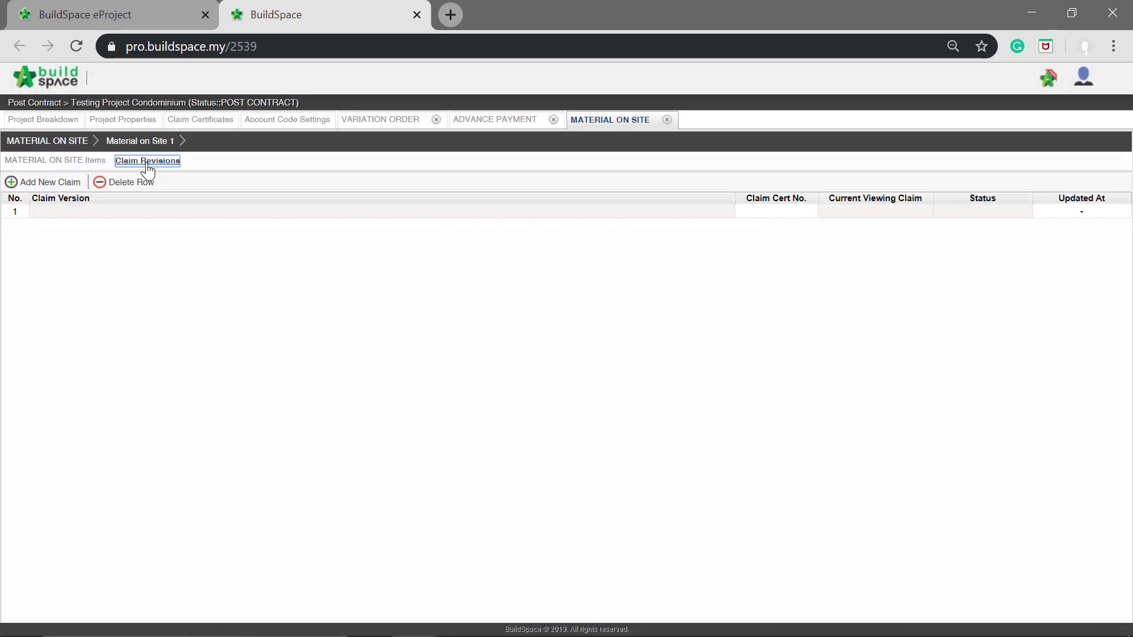
{"action": "left_click", "coordinate": [32, 186]}
{"action": "left_click", "coordinate": [618, 385]}
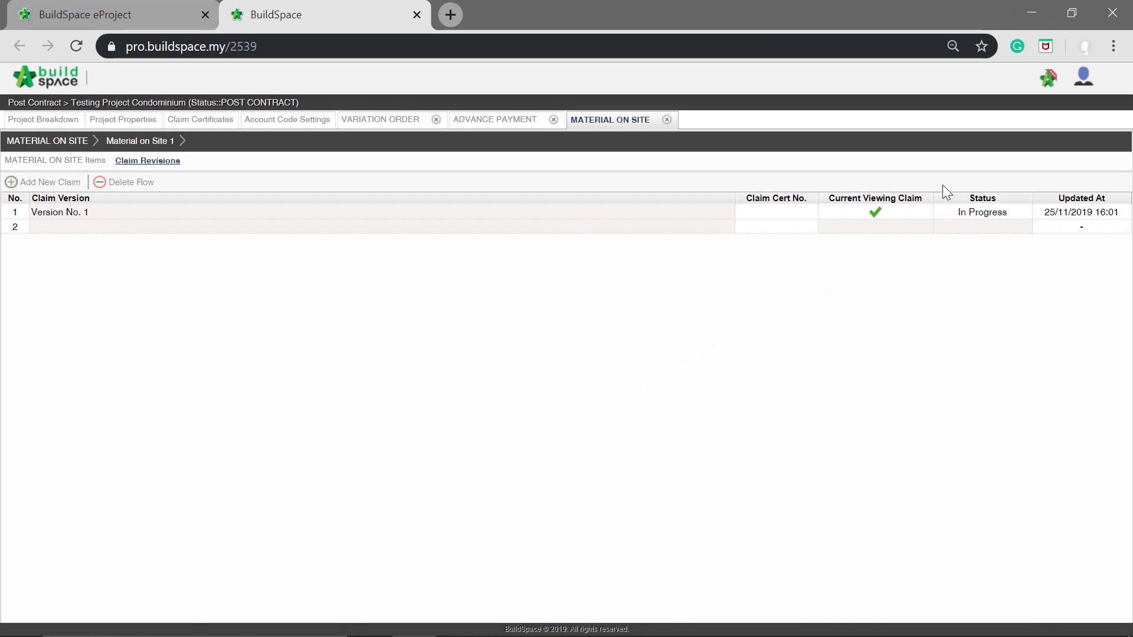
Reopen Material on Site 1 from the list and set the up-to-date payback of the bathroom tiles item to 50%
{"action": "left_click", "coordinate": [87, 144]}
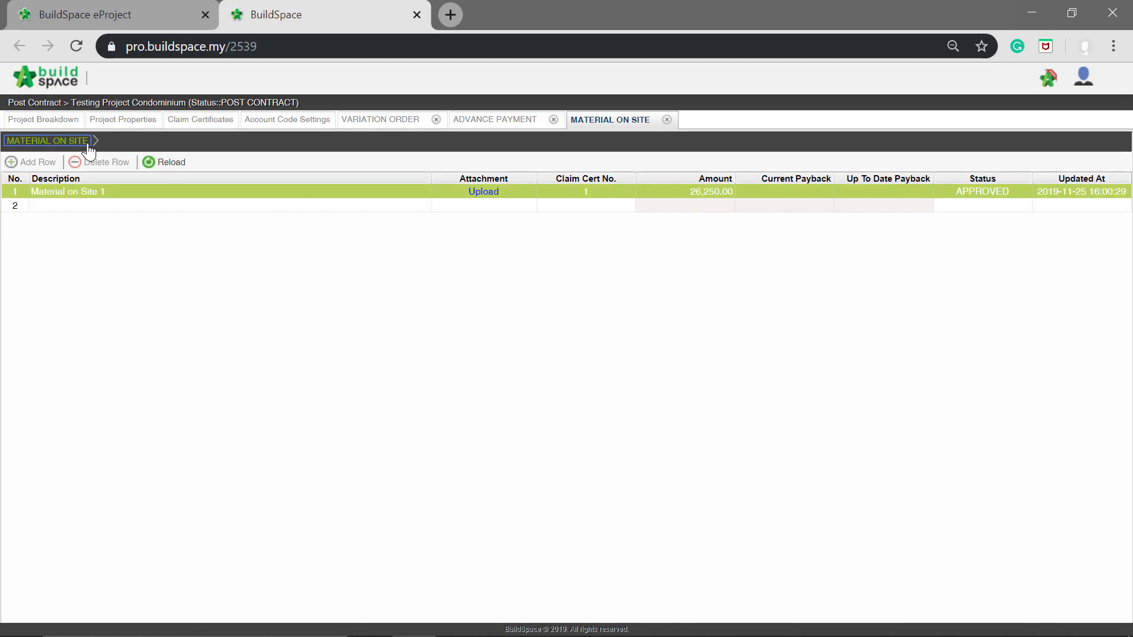
{"action": "left_click", "coordinate": [106, 207]}
{"action": "double_click", "coordinate": [161, 191]}
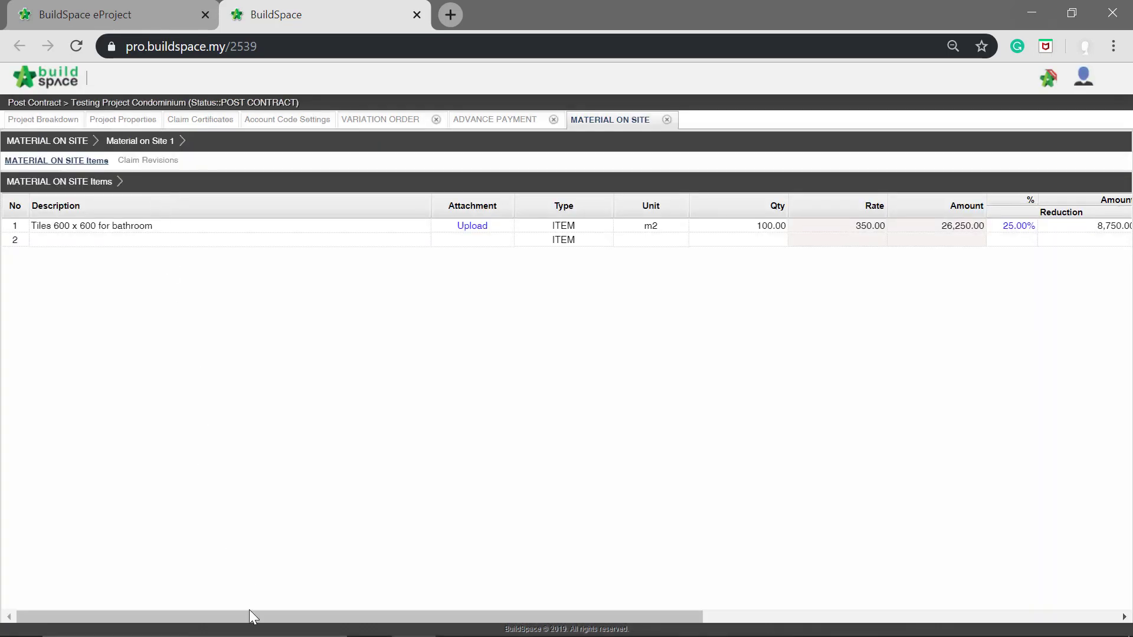
{"action": "left_click_drag", "start_coordinate": [250, 618], "coordinate": [695, 597]}
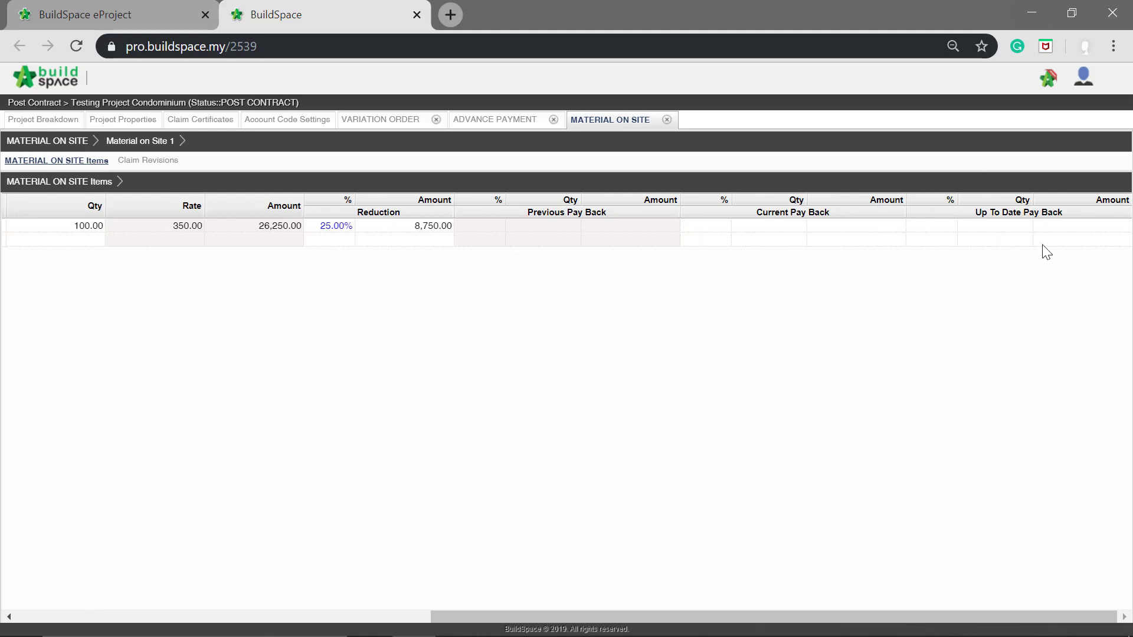
{"action": "left_click", "coordinate": [926, 228]}
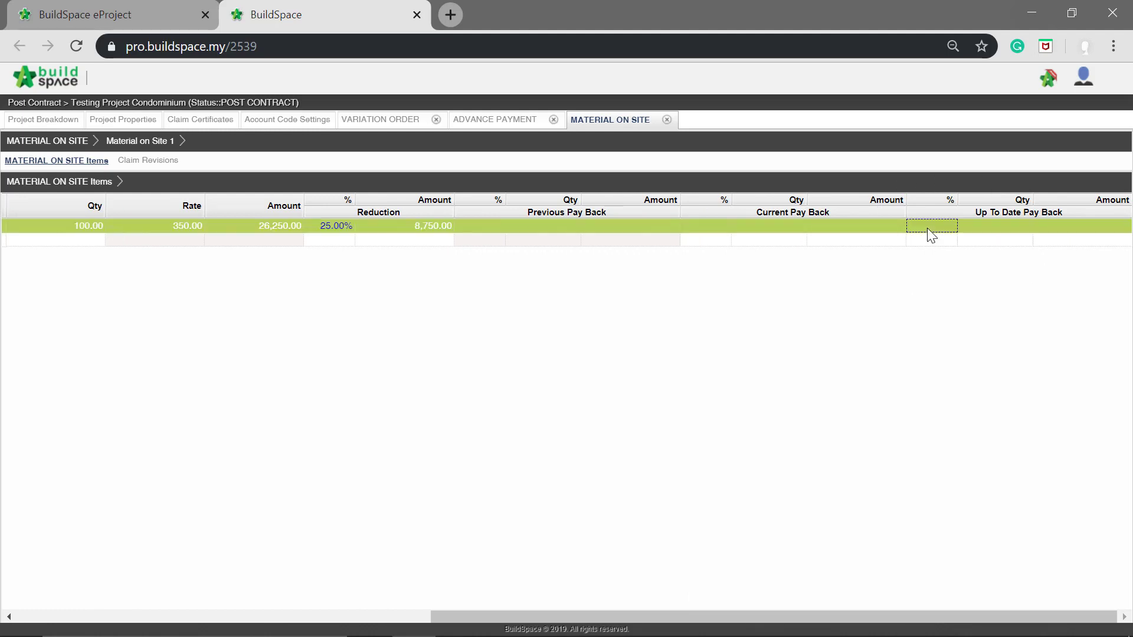
{"action": "type", "text": "50"}
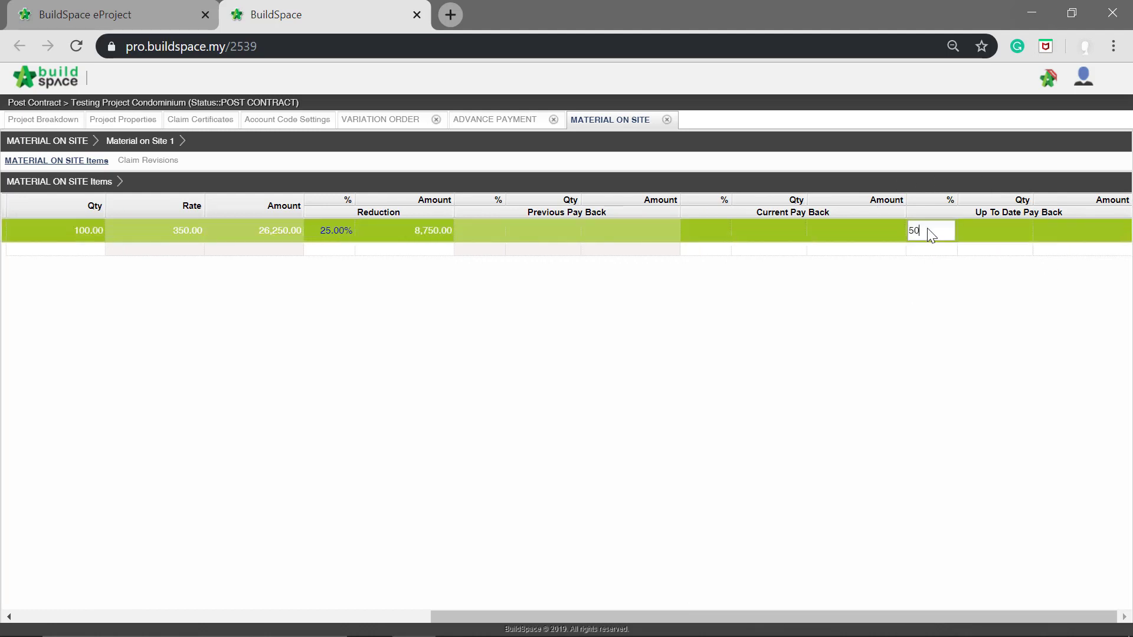
{"action": "key", "text": "Return"}
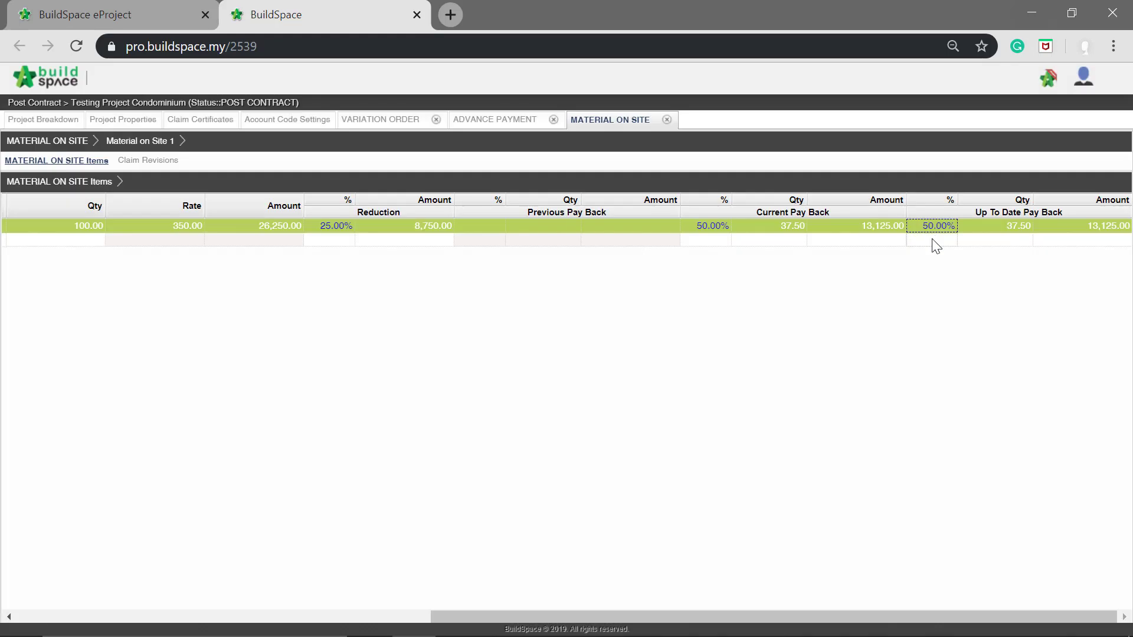
{"action": "left_click", "coordinate": [933, 240]}
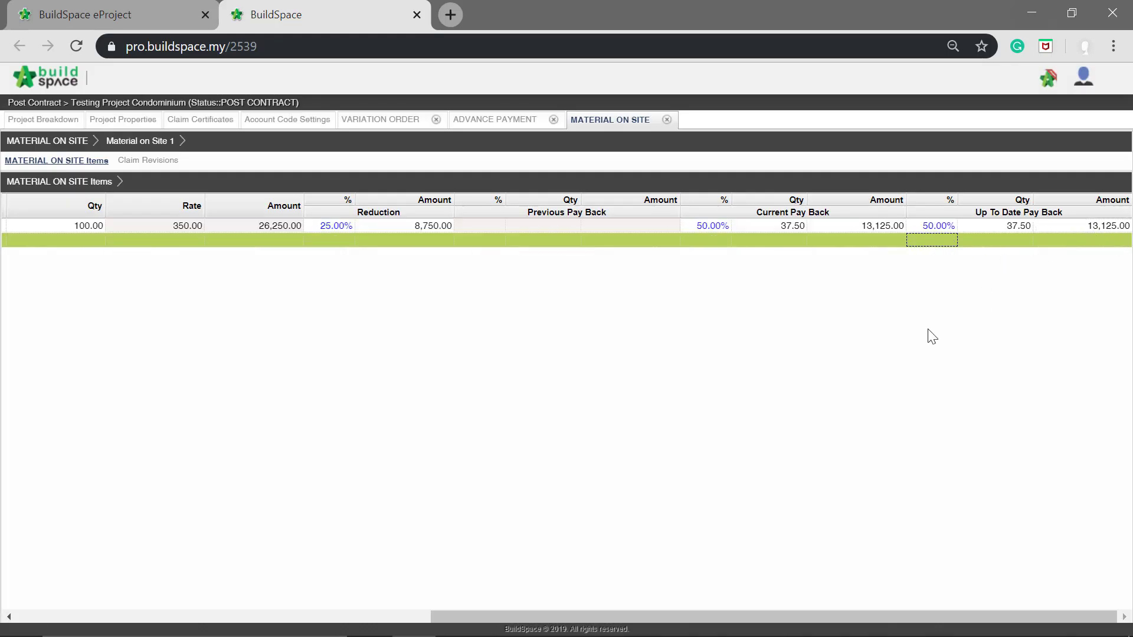
{"action": "left_click_drag", "start_coordinate": [682, 614], "coordinate": [157, 629]}
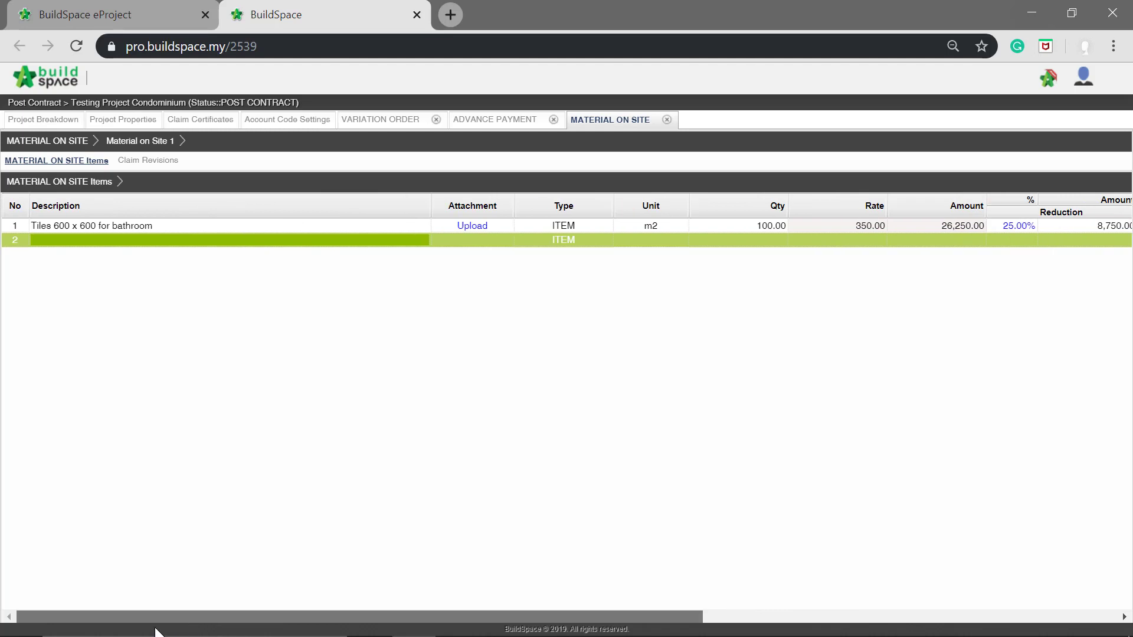
Set the status of claim revision Version No. 1 to Locked for Material on Site 1 and confirm its submission
{"action": "left_click", "coordinate": [148, 160]}
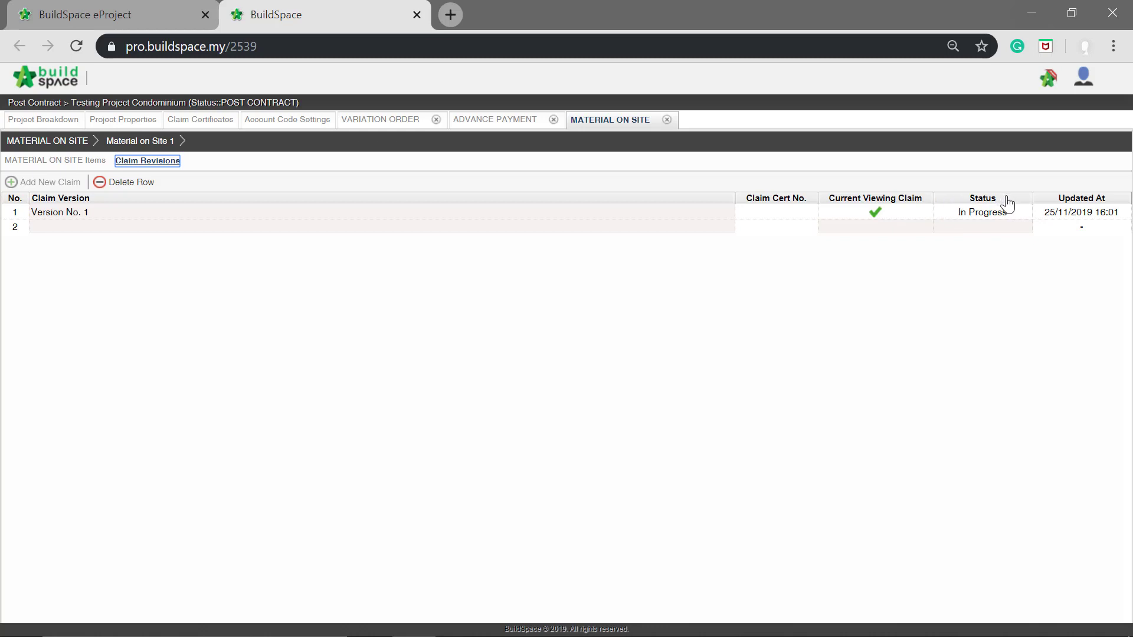
{"action": "left_click", "coordinate": [956, 211]}
{"action": "left_click", "coordinate": [956, 211]}
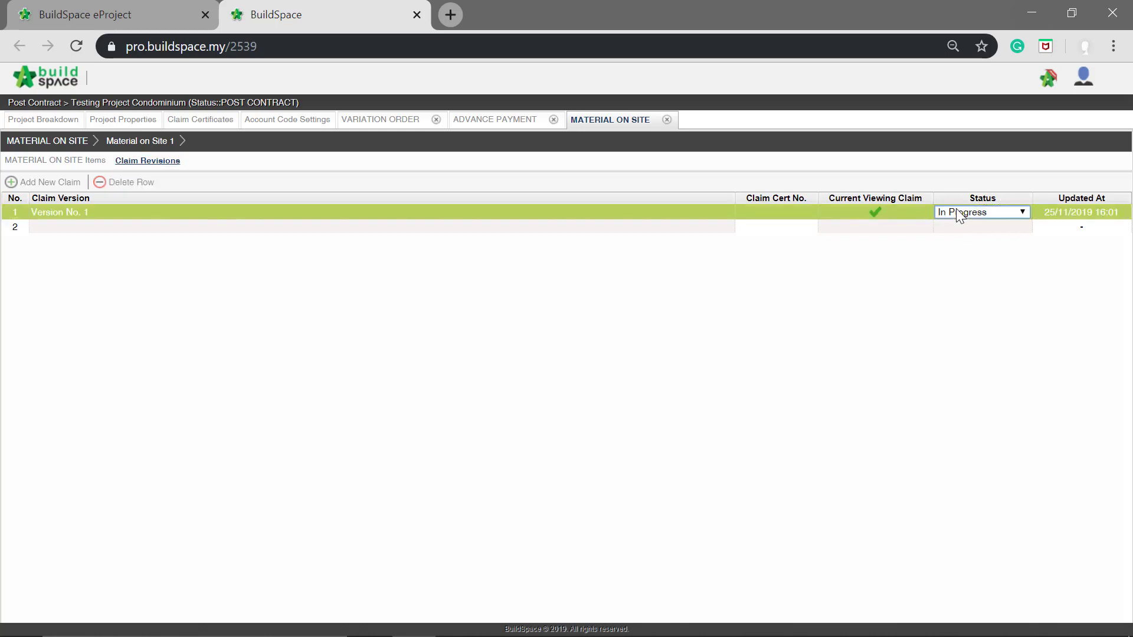
{"action": "left_click", "coordinate": [956, 211]}
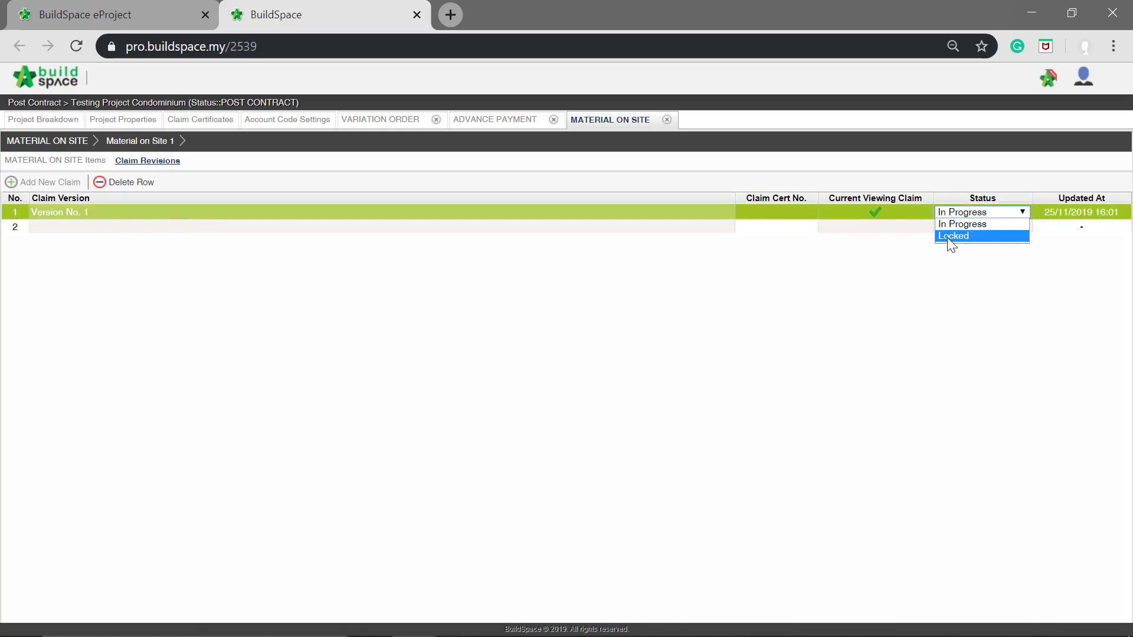
{"action": "left_click", "coordinate": [952, 236]}
{"action": "left_click", "coordinate": [955, 243]}
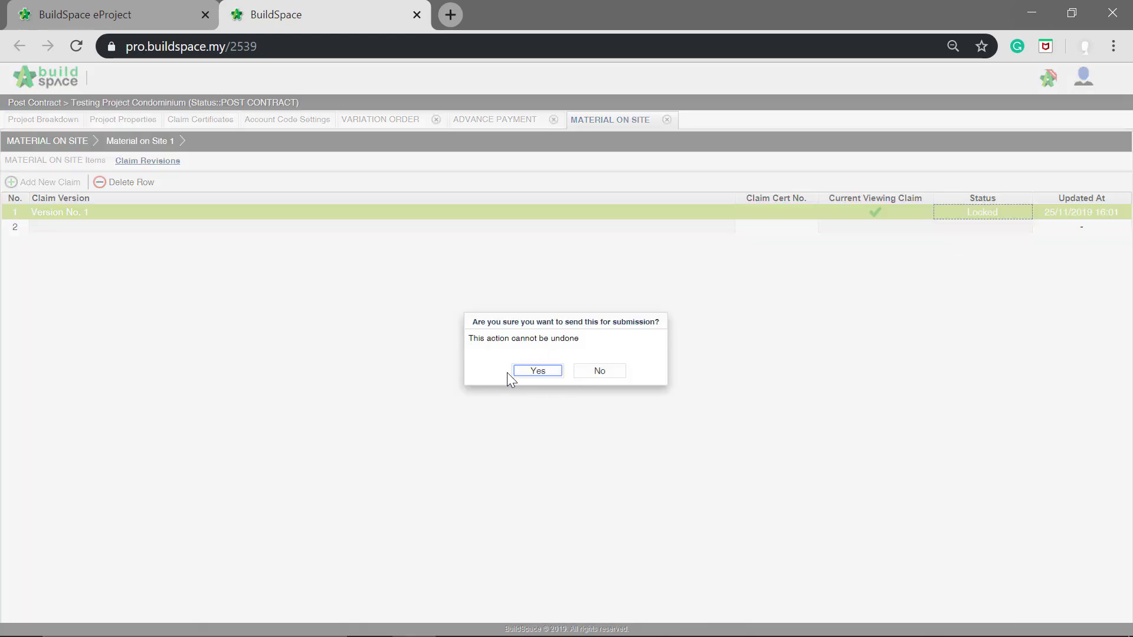
{"action": "left_click", "coordinate": [538, 371]}
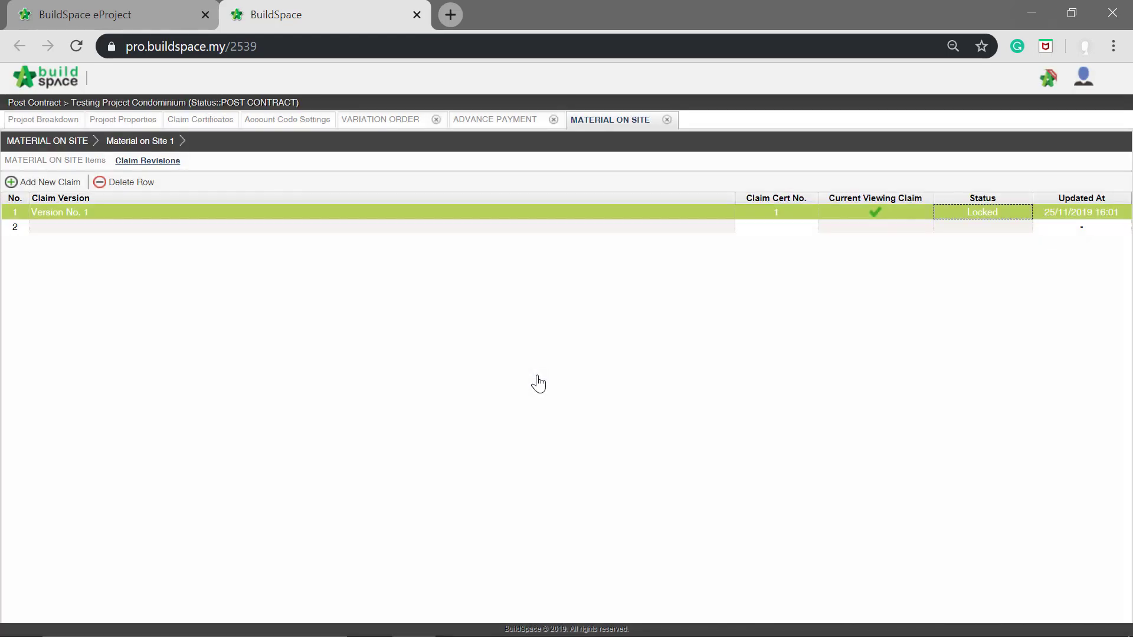
{"action": "left_click", "coordinate": [614, 229]}
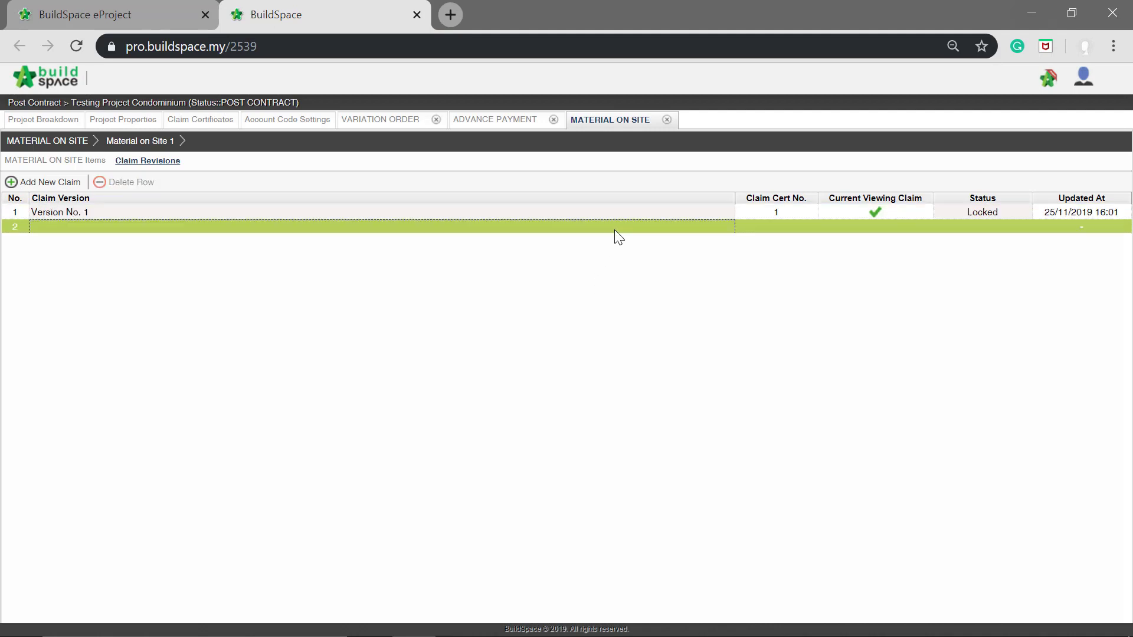
Check the payback in the Material on Site list, and reload the project breakdown to check its up-to-date claim
{"action": "left_click", "coordinate": [70, 160]}
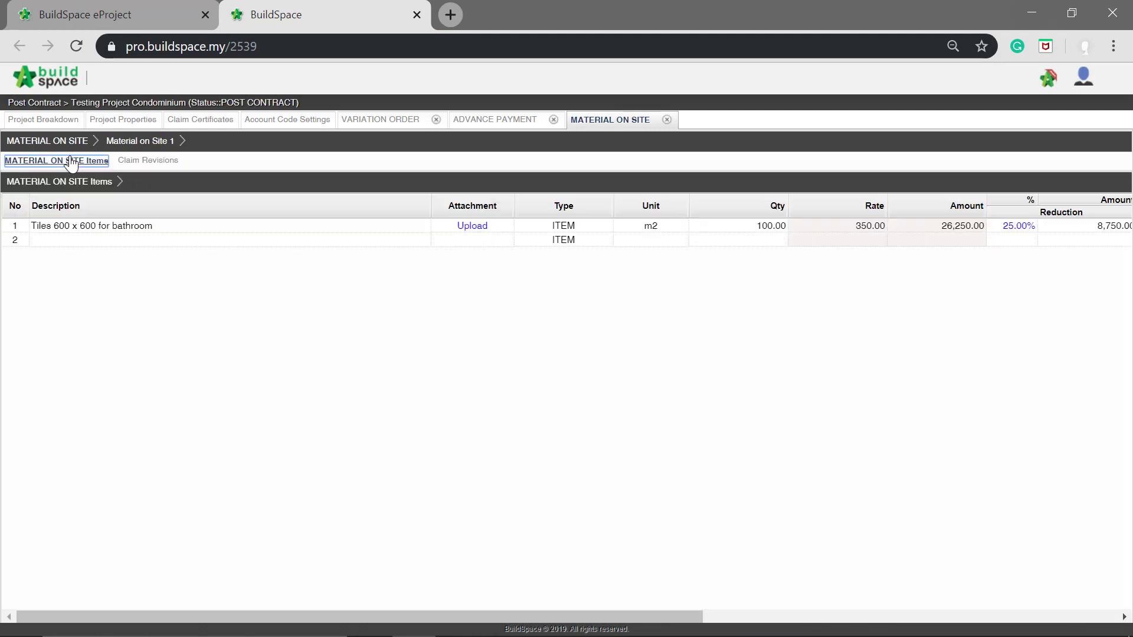
{"action": "left_click", "coordinate": [67, 145]}
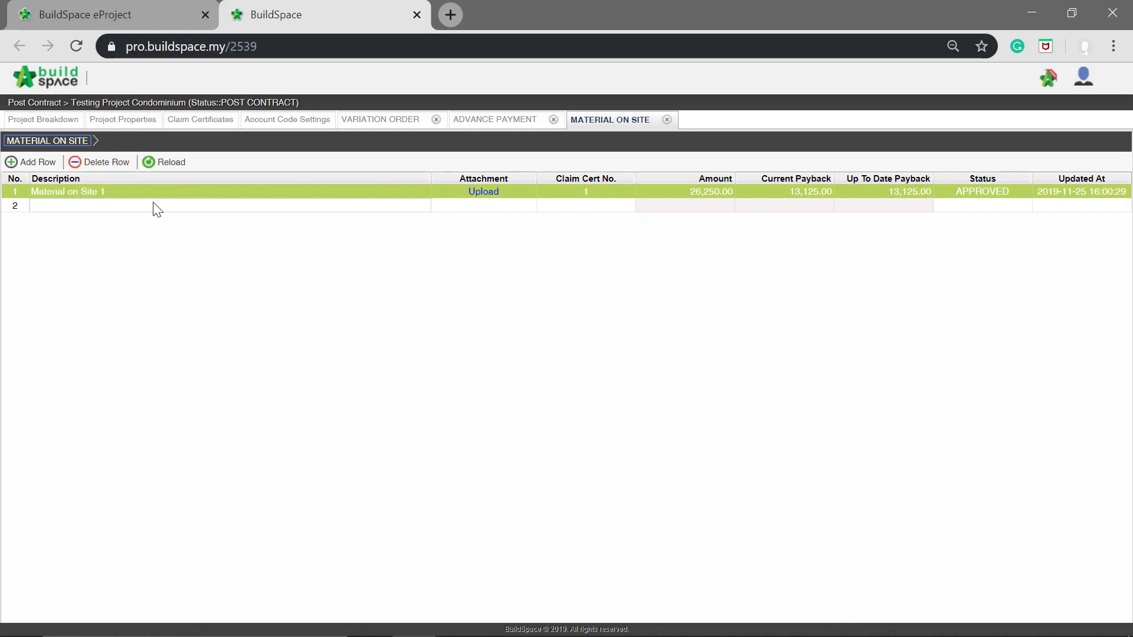
{"action": "left_click", "coordinate": [203, 209]}
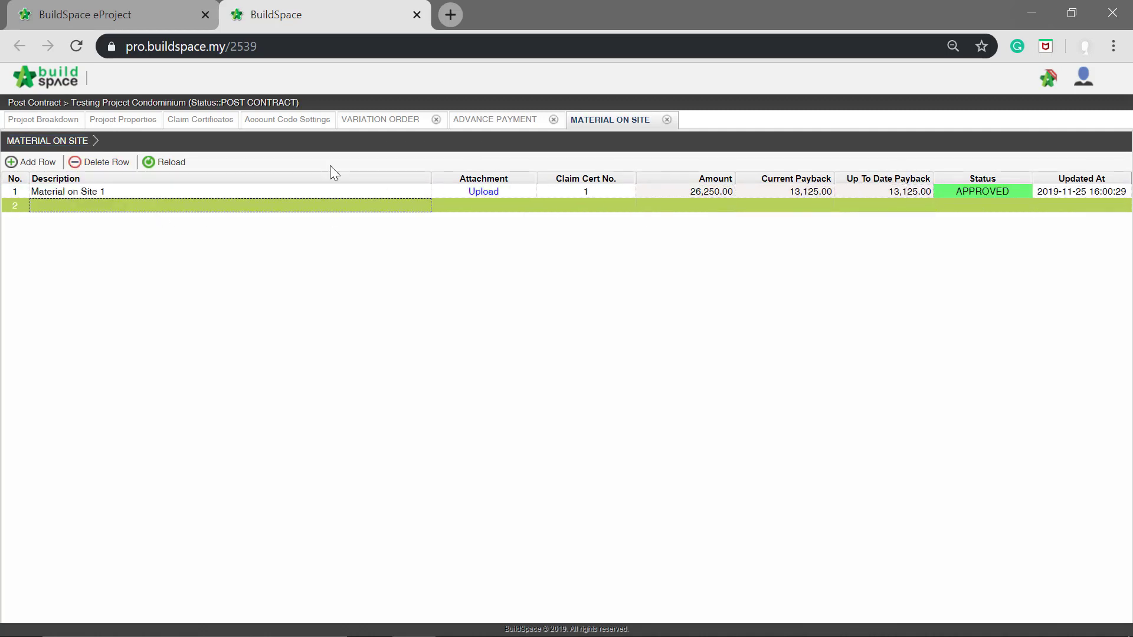
{"action": "left_click", "coordinate": [53, 124]}
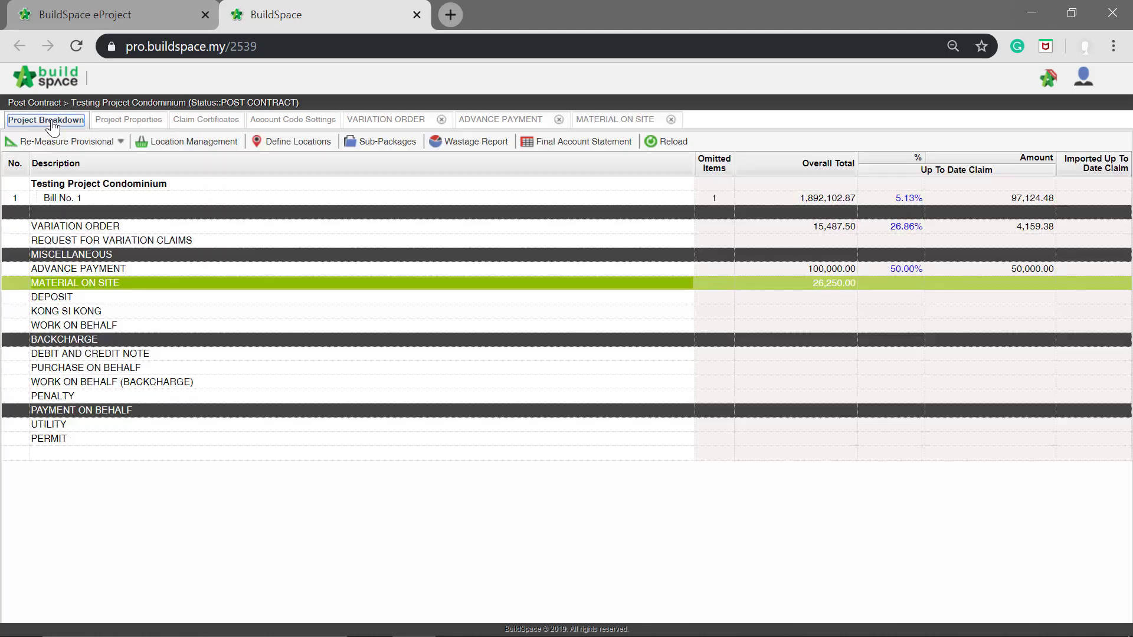
{"action": "left_click", "coordinate": [672, 144]}
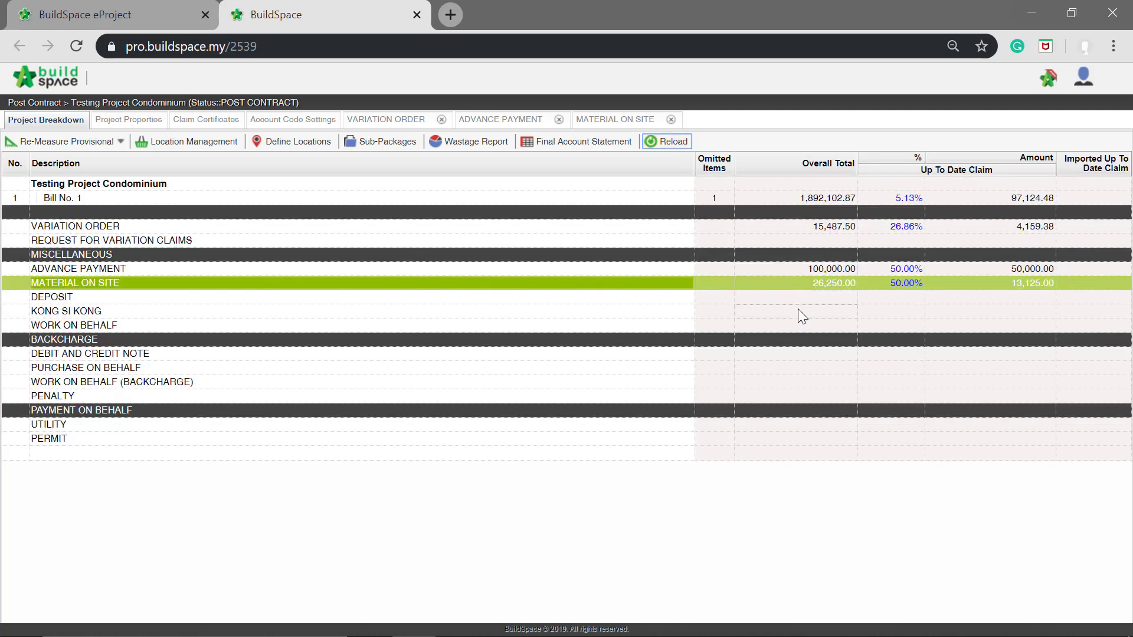
{"action": "left_click", "coordinate": [798, 310]}
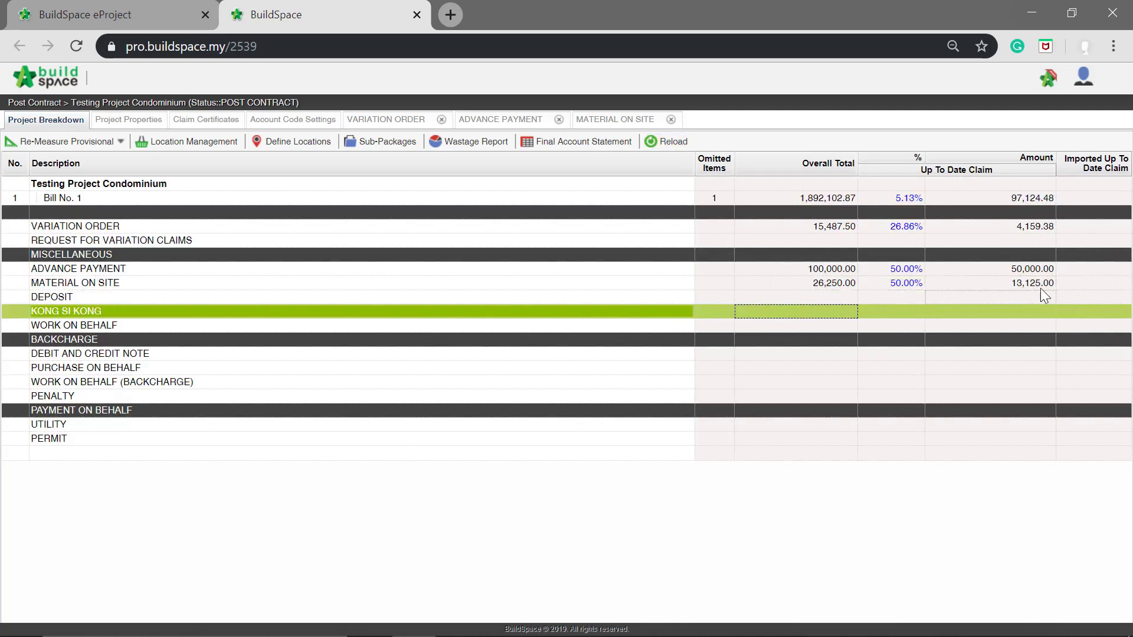
Open the printable PDF of Claim Certificate 1 and dismiss the Acrobat prompt
{"action": "left_click", "coordinate": [228, 125]}
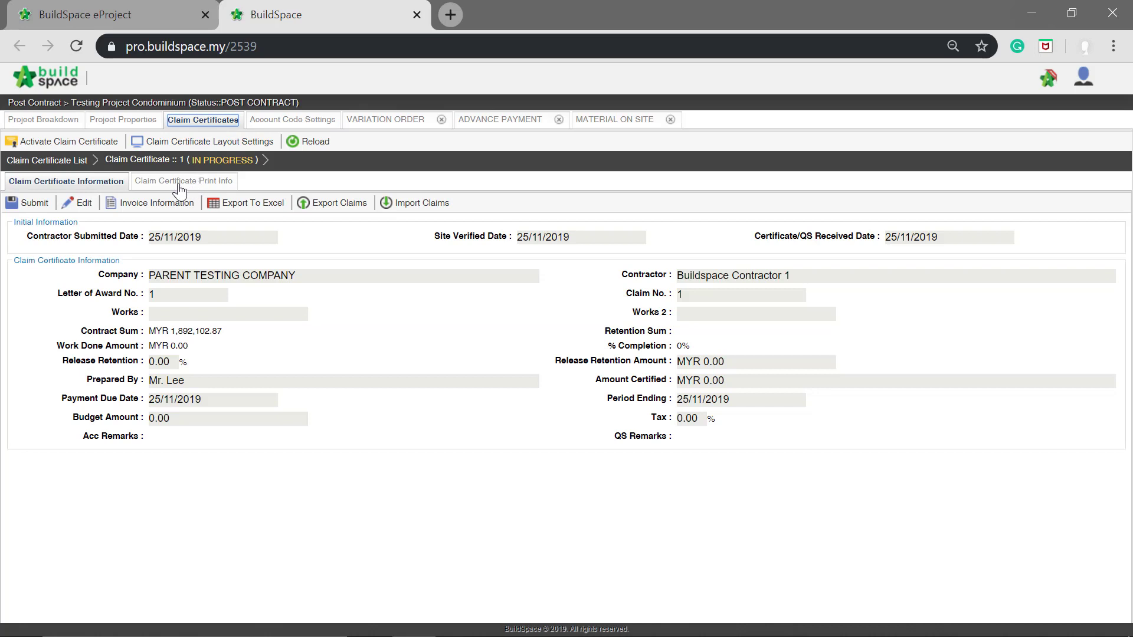
{"action": "left_click", "coordinate": [220, 183]}
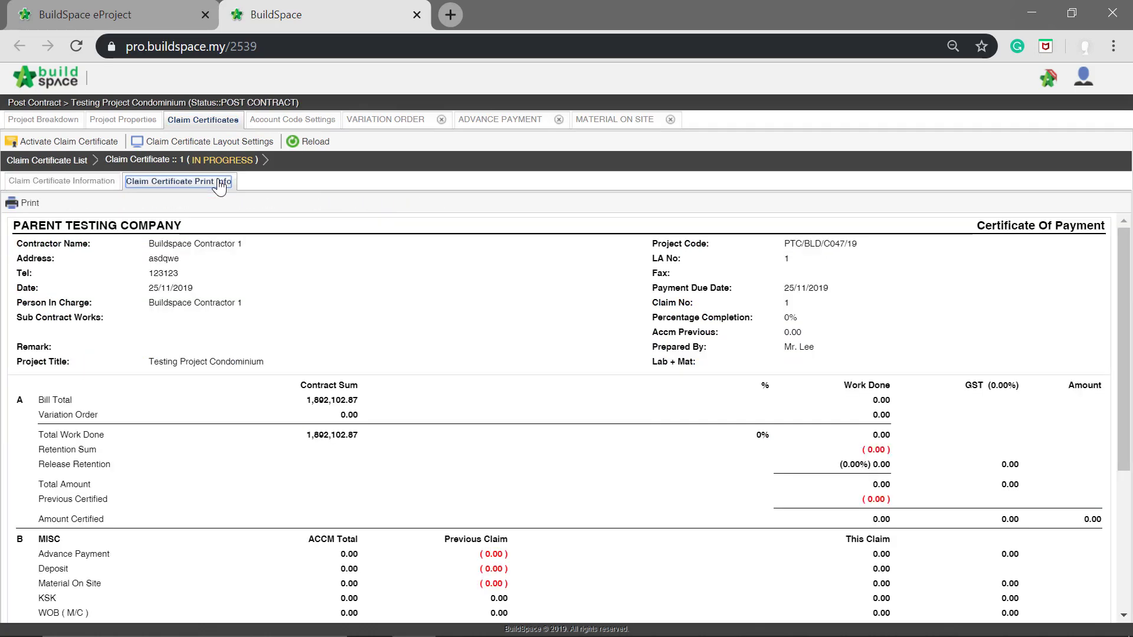
{"action": "left_click", "coordinate": [34, 204]}
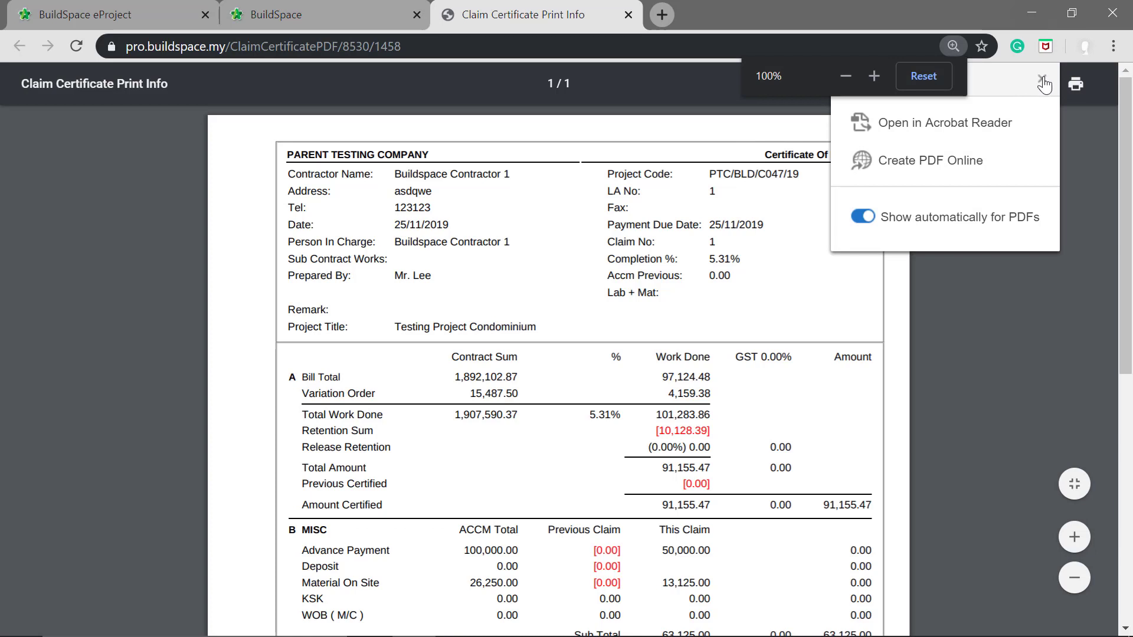
{"action": "left_click", "coordinate": [1042, 80]}
Examine the certificate's variation order, advance payment and material on site amounts, and its net payable amount
{"action": "scroll", "coordinate": [710, 232], "scroll_direction": "down", "scroll_amount": 2}
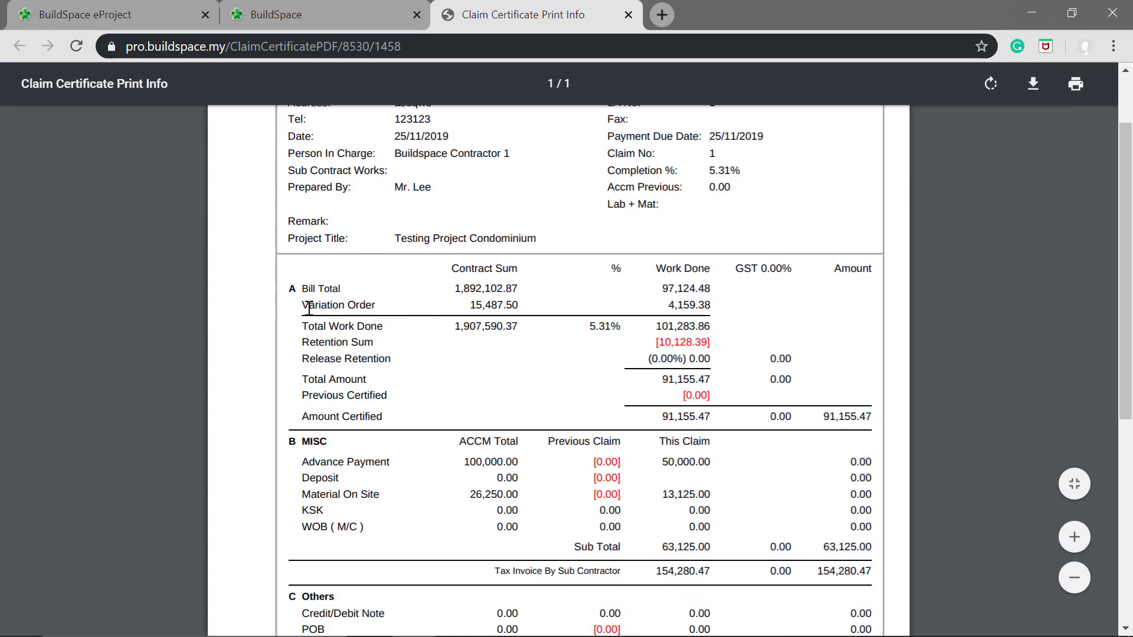
{"action": "left_click_drag", "start_coordinate": [671, 304], "coordinate": [717, 300]}
{"action": "left_click", "coordinate": [732, 317]}
{"action": "scroll", "coordinate": [744, 314], "scroll_direction": "down", "scroll_amount": 2}
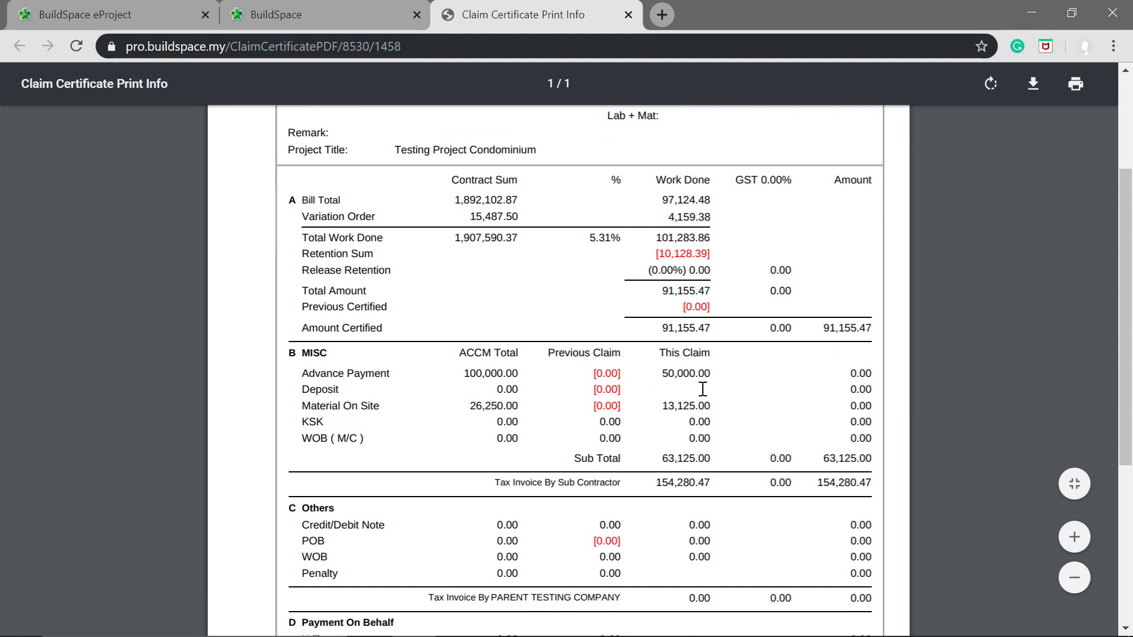
{"action": "scroll", "coordinate": [727, 408], "scroll_direction": "down", "scroll_amount": 2}
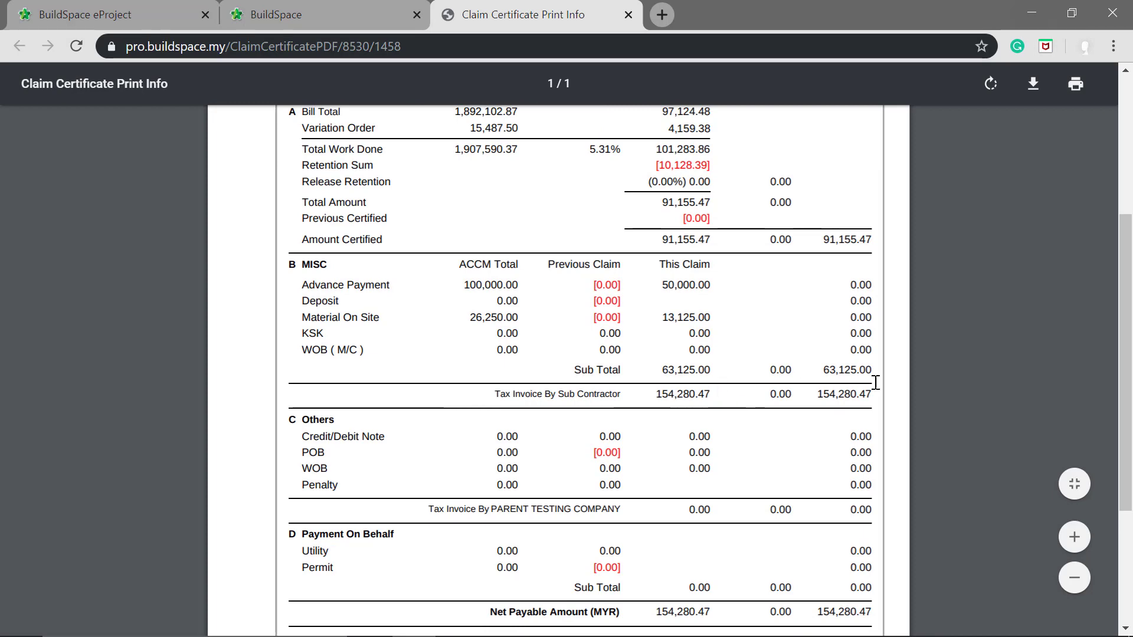
{"action": "scroll", "coordinate": [865, 425], "scroll_direction": "down", "scroll_amount": 3}
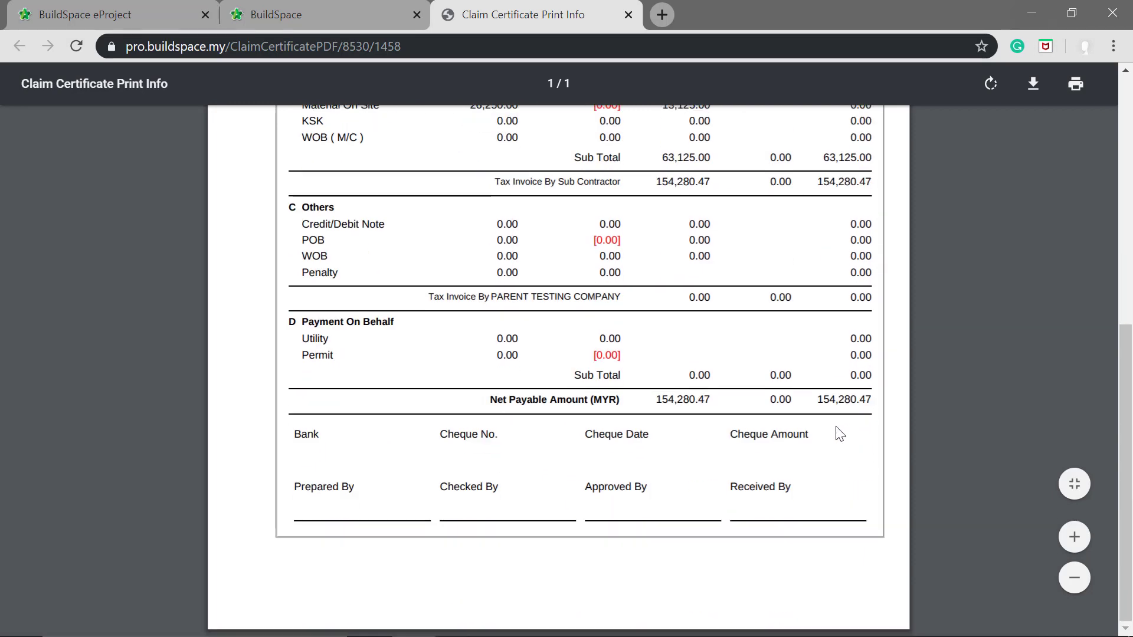
{"action": "scroll", "coordinate": [836, 430], "scroll_direction": "up", "scroll_amount": 6}
{"action": "scroll", "coordinate": [837, 433], "scroll_direction": "up", "scroll_amount": 2}
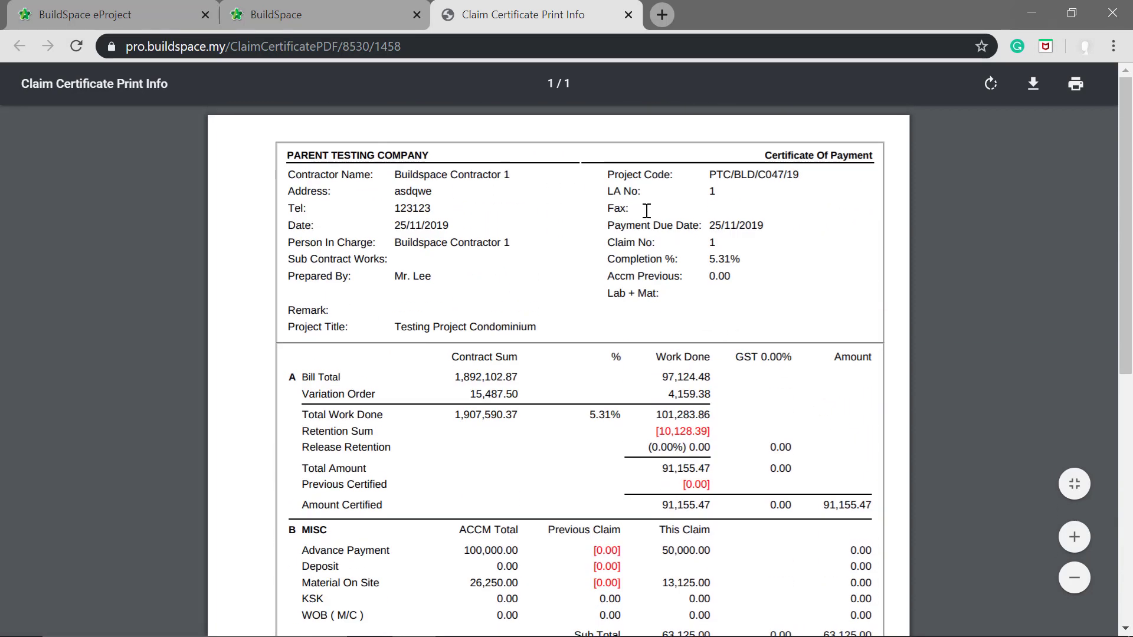
Return to the information of Claim Certificate 1, submit the certificate and confirm the submission
{"action": "left_click", "coordinate": [359, 17]}
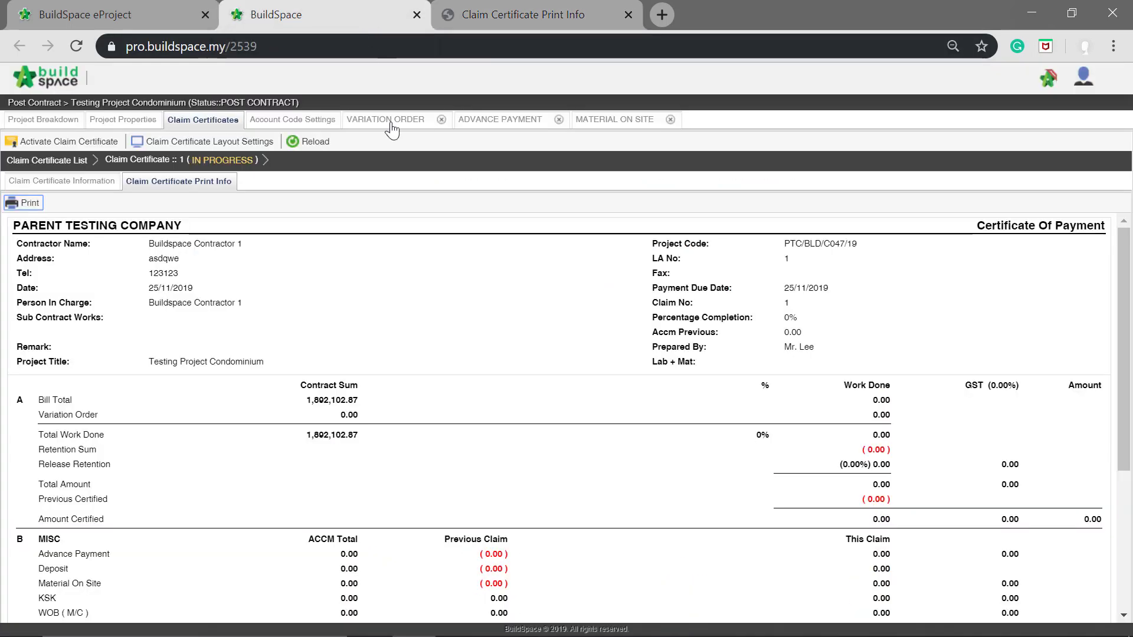
{"action": "left_click", "coordinate": [43, 188]}
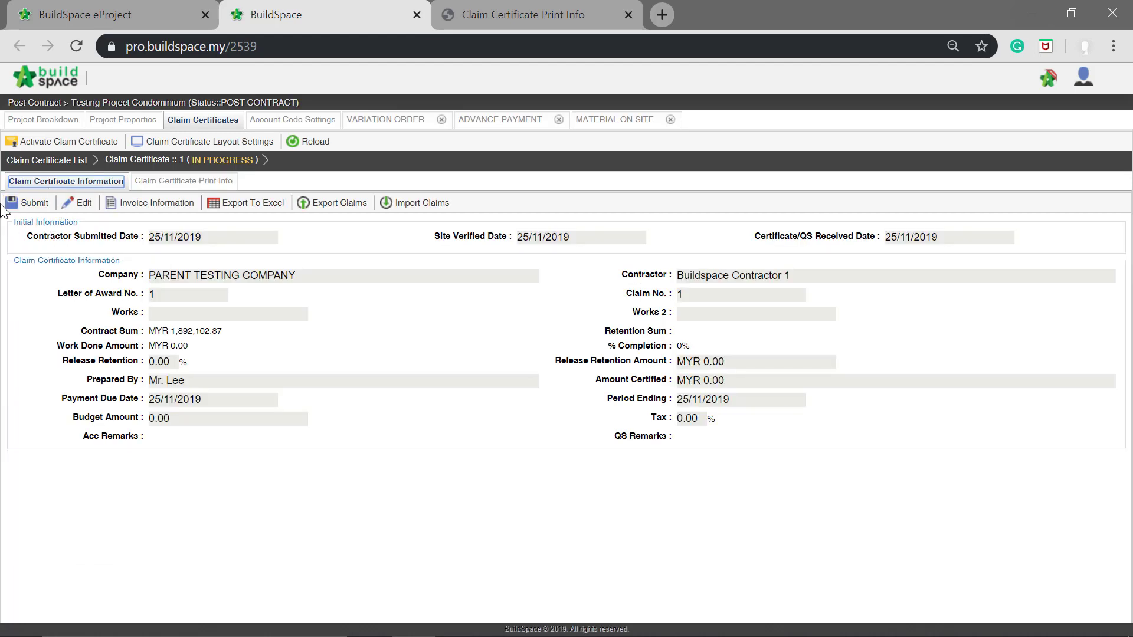
{"action": "left_click", "coordinate": [34, 208]}
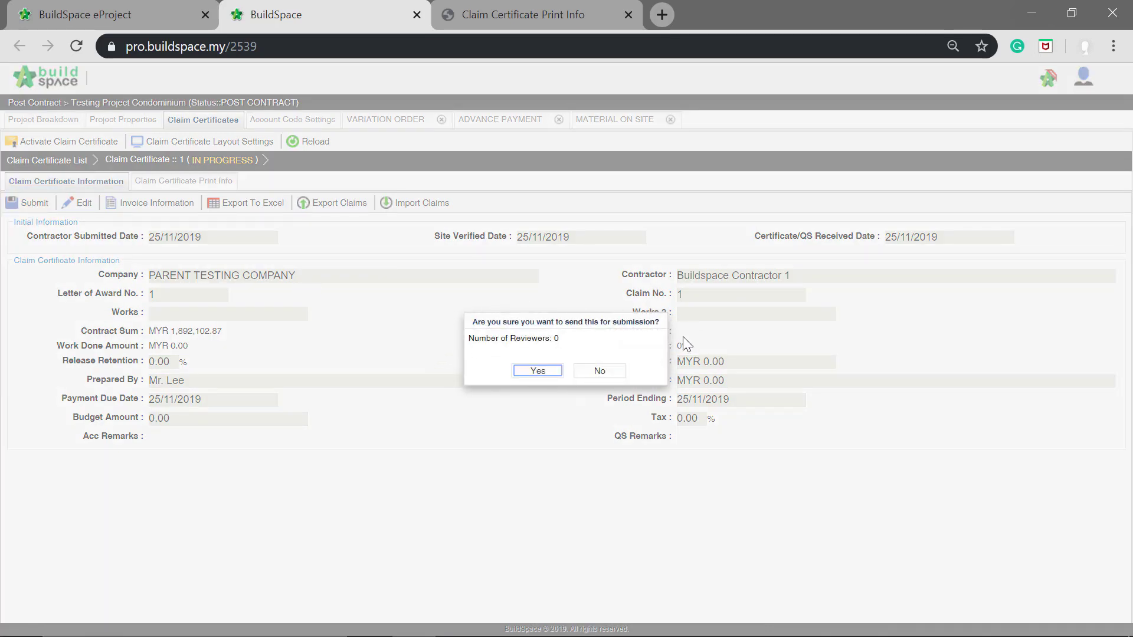
{"action": "left_click", "coordinate": [539, 372]}
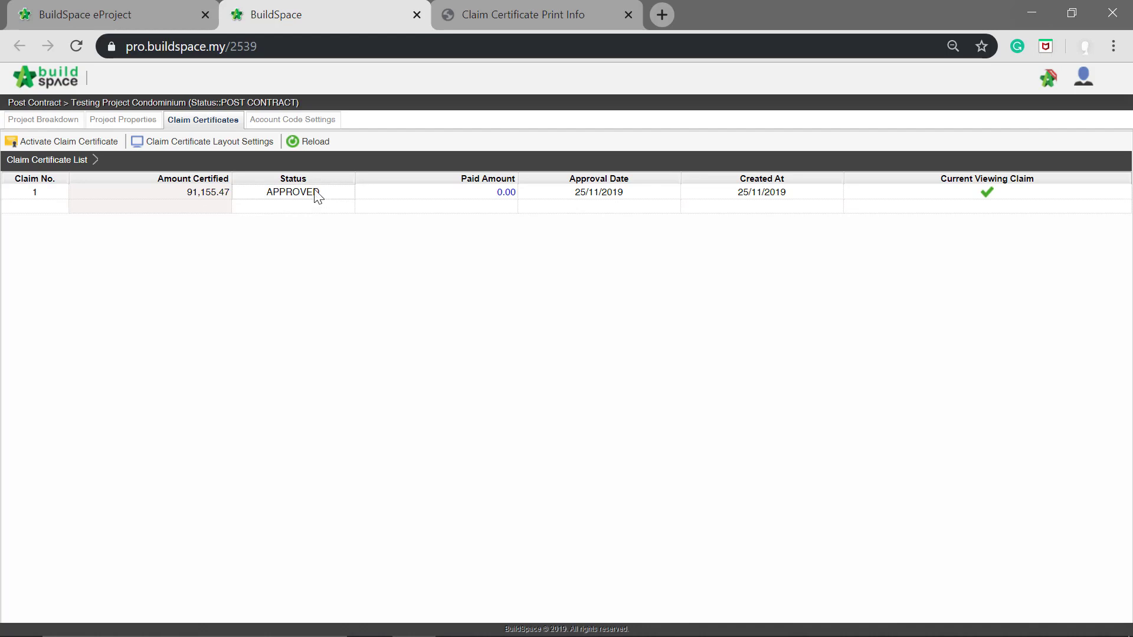
Switch to BuildSpace eProject and reload the project dashboard to refresh its contract and claim information
{"action": "left_click", "coordinate": [147, 16]}
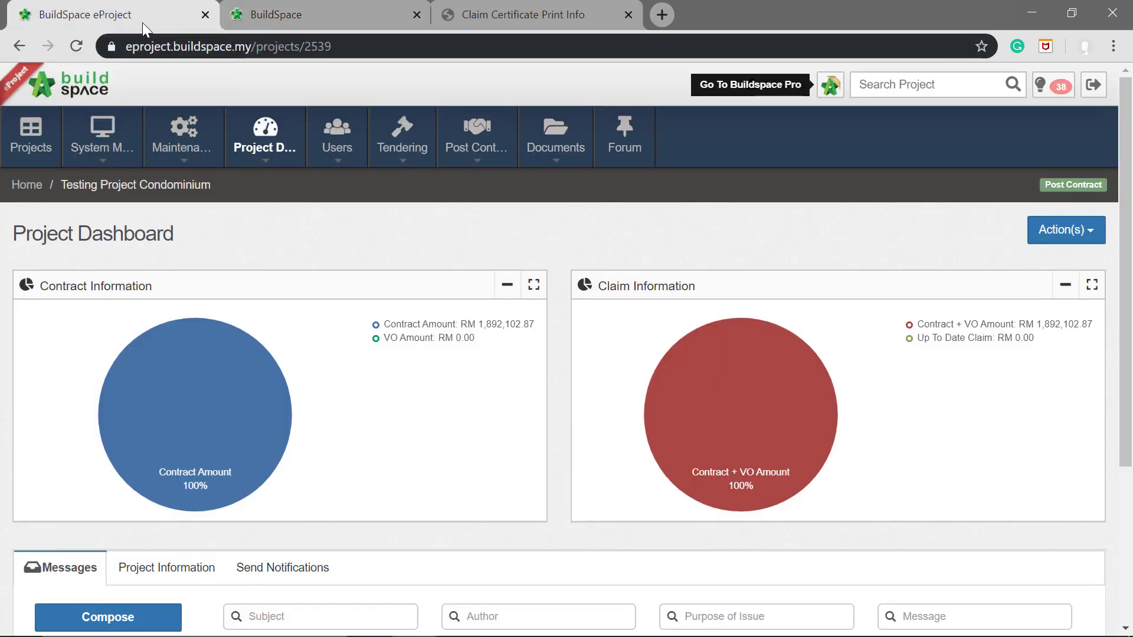
{"action": "left_click", "coordinate": [75, 51]}
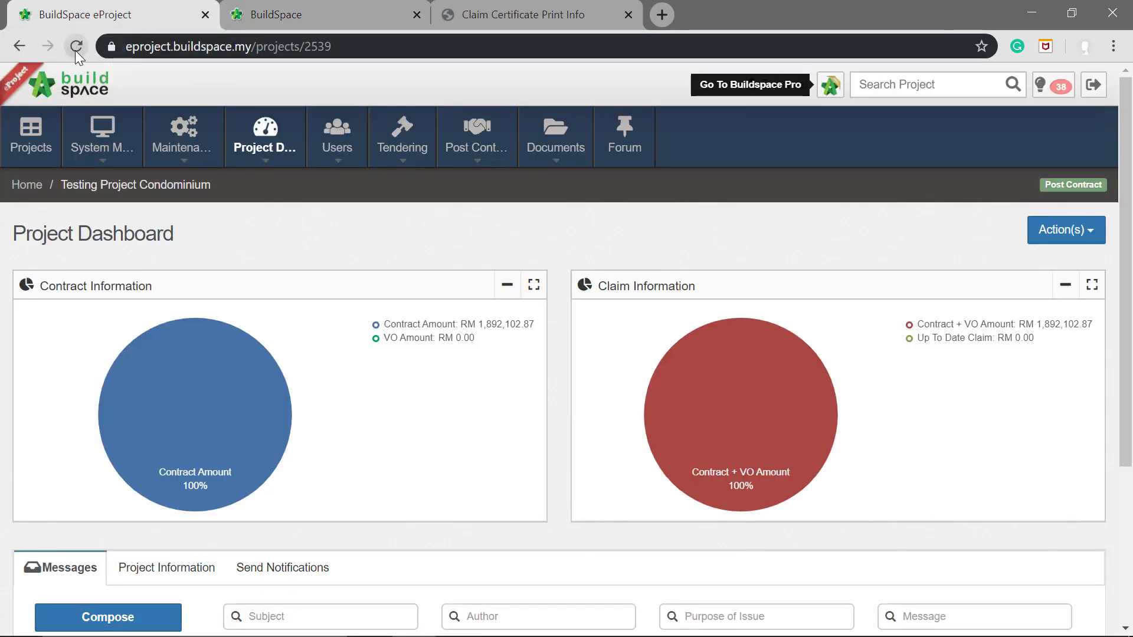